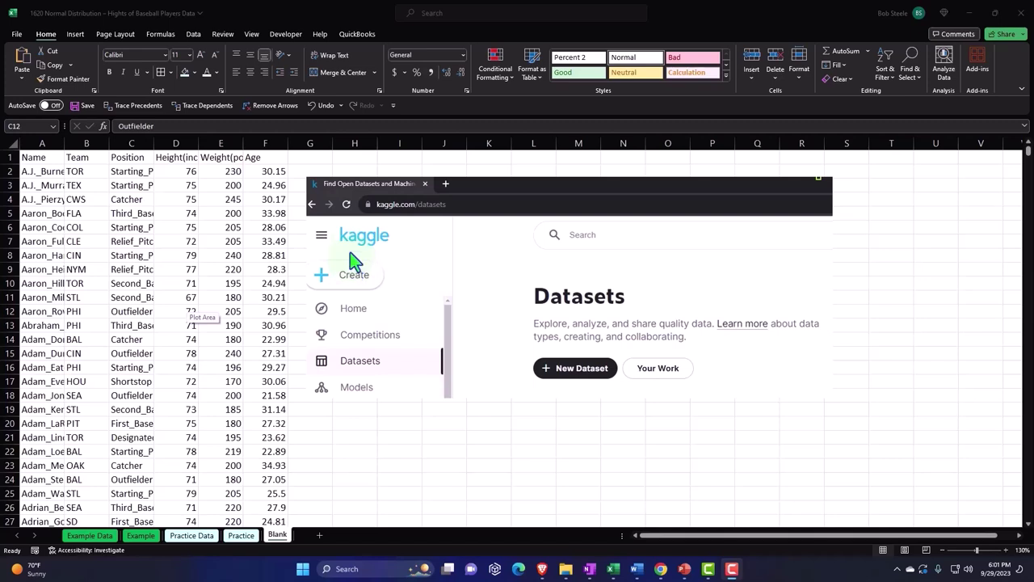
# - Open the Example Data sheet of baseball players and select the height value in D5
pyautogui.click(194, 36)
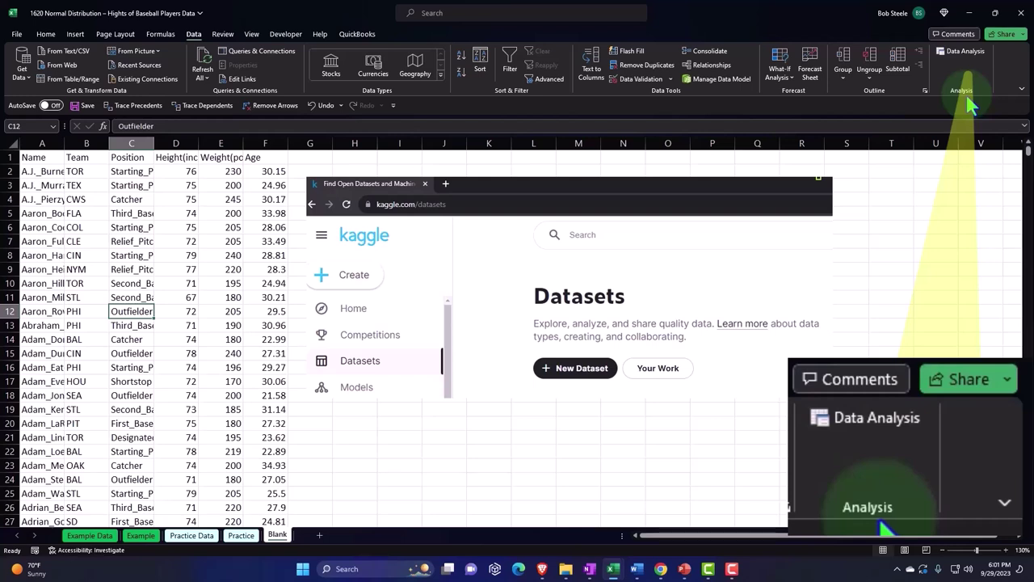
pyautogui.click(46, 36)
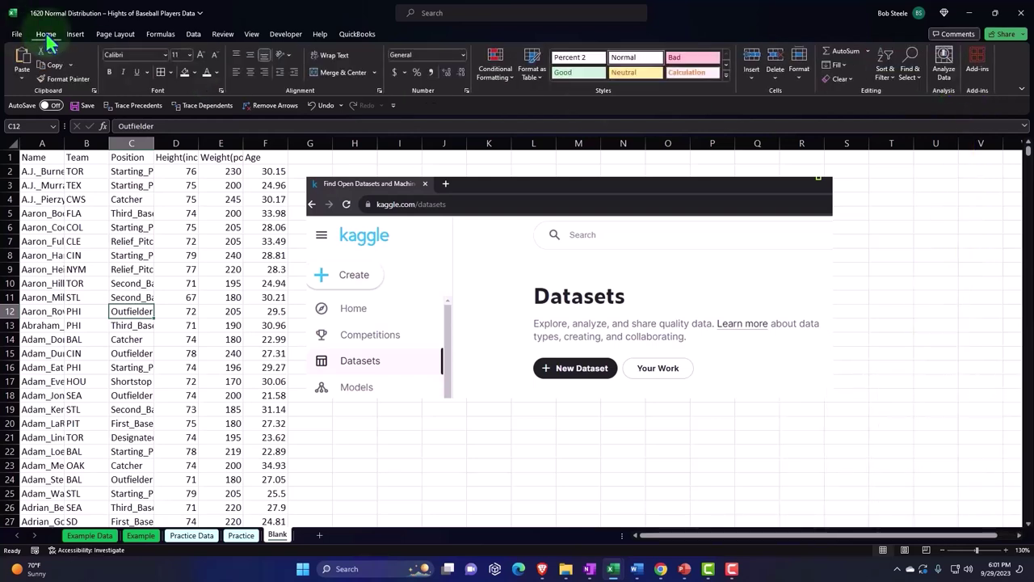
pyautogui.click(90, 535)
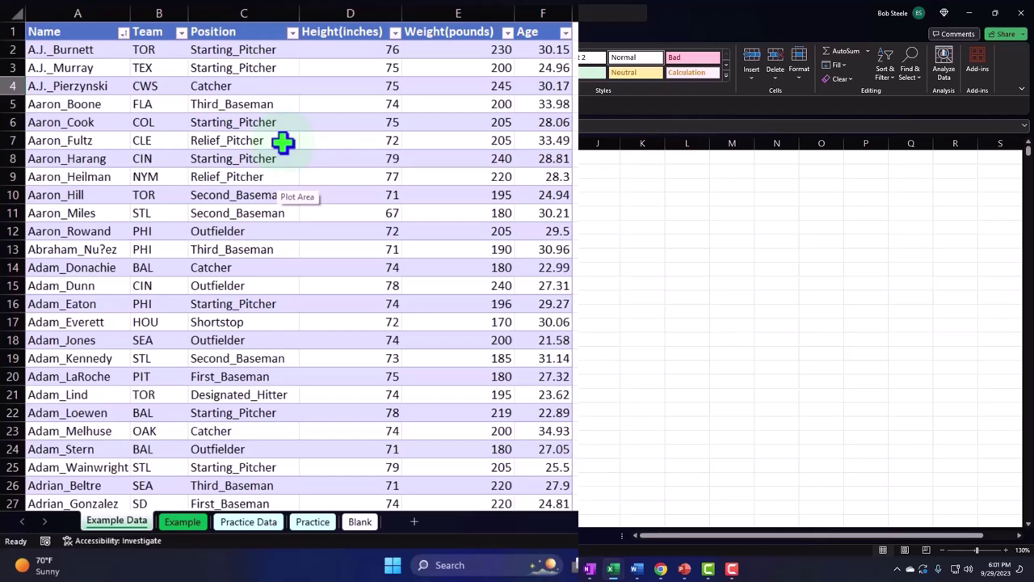
pyautogui.click(346, 109)
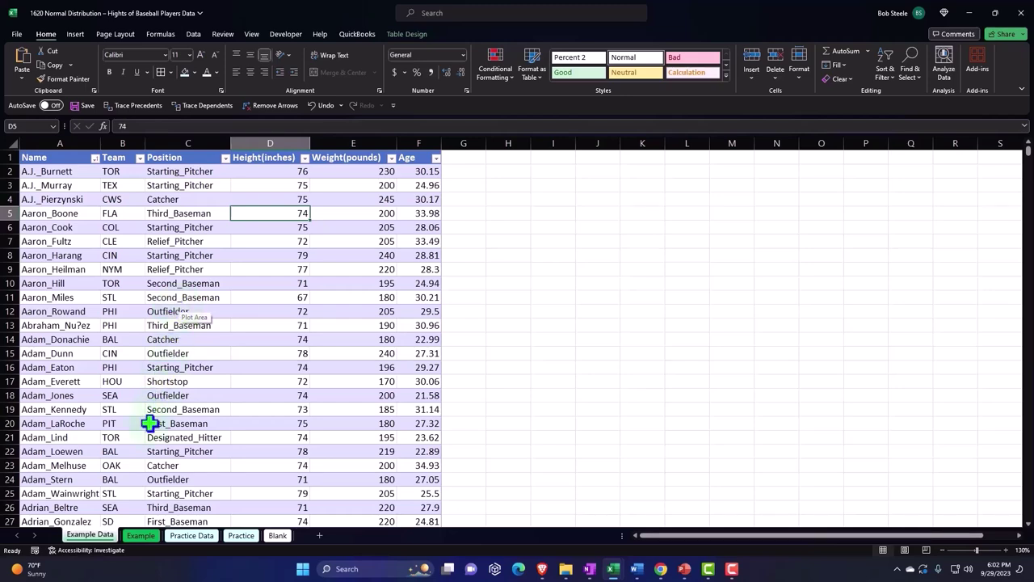
# - On the Example sheet, inspect H5, the Mean/Mode labels, the height histogram and the NORM.DIST value in N2
pyautogui.click(140, 534)
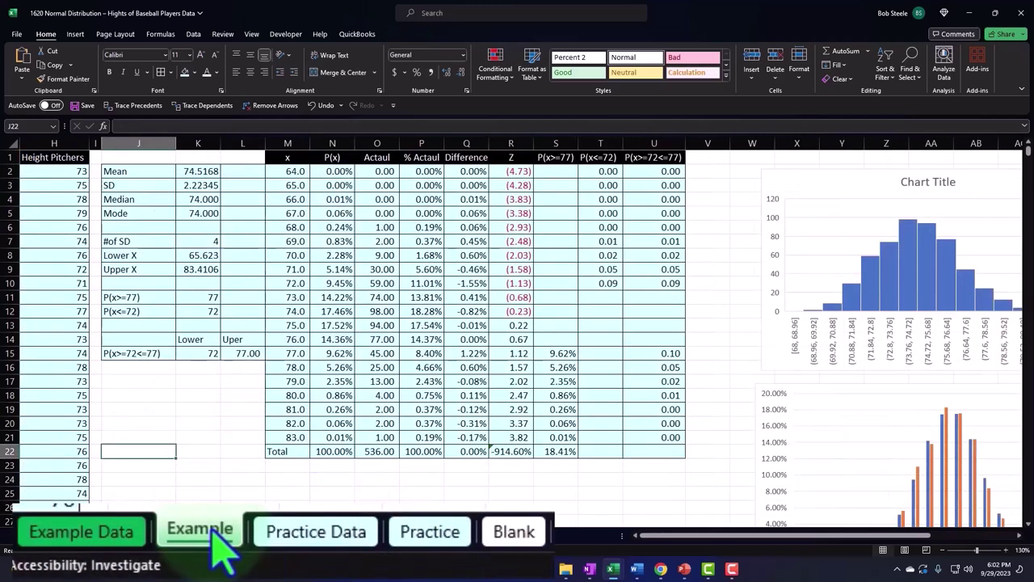
pyautogui.click(53, 217)
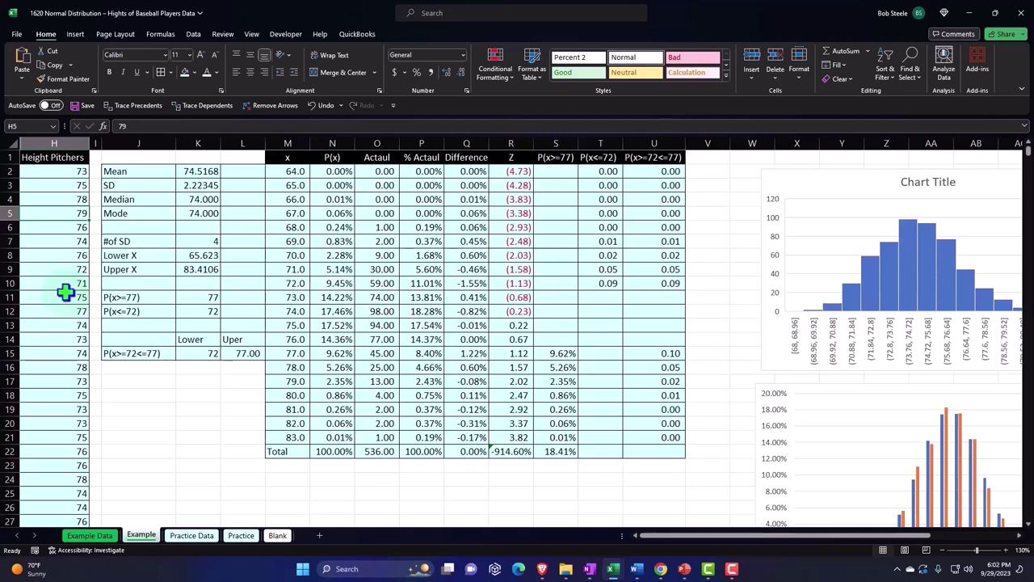
pyautogui.click(151, 172)
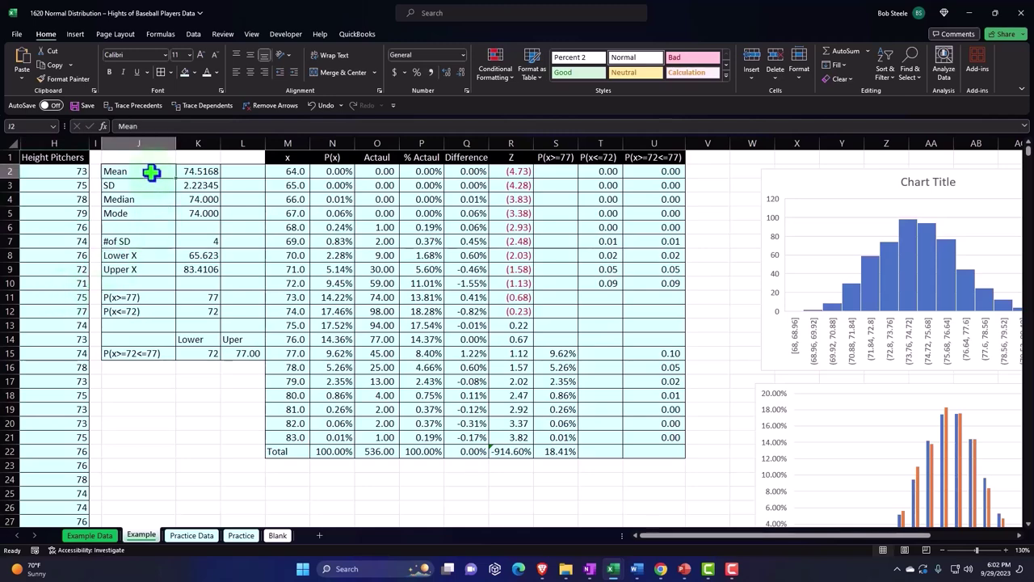
pyautogui.press('Down')
pyautogui.press('Down')
pyautogui.press('Down')
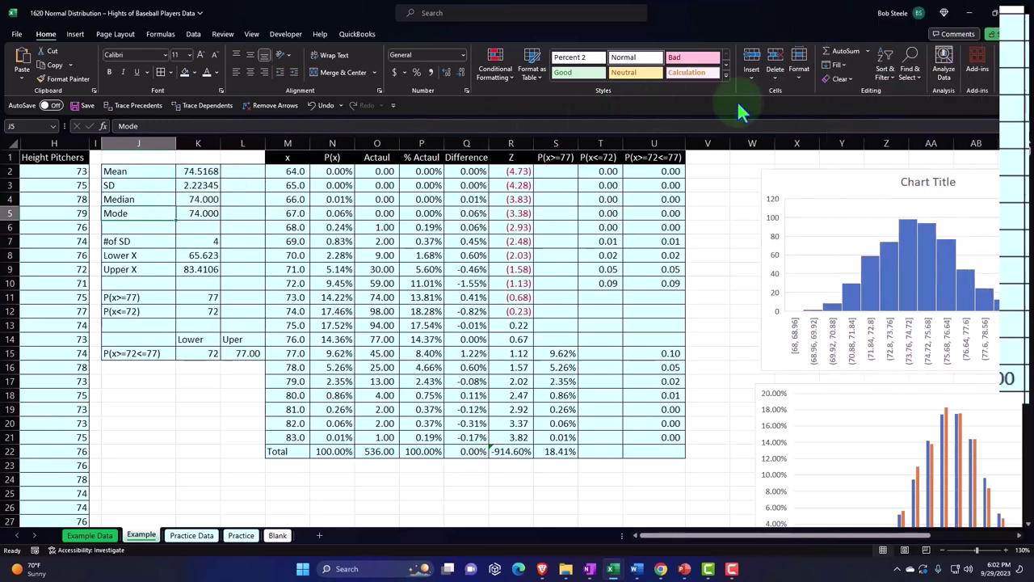
pyautogui.click(831, 178)
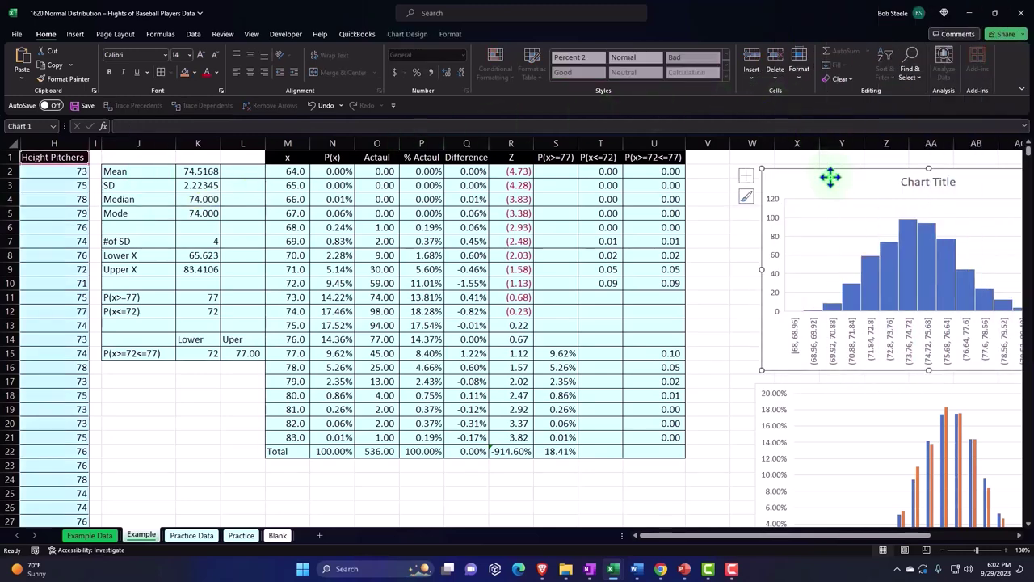
pyautogui.click(332, 171)
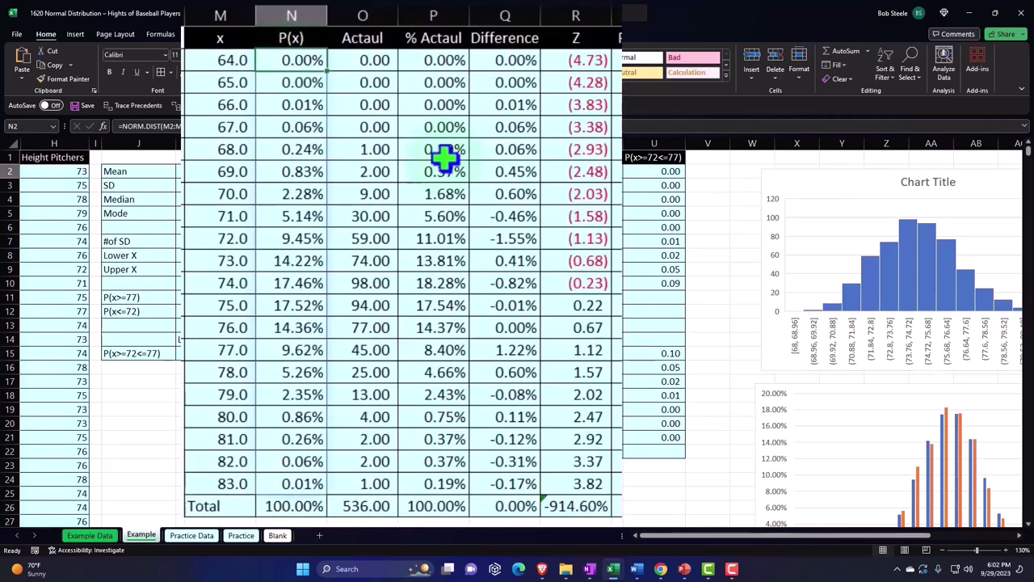
# - Scroll through the Example sheet to review its charts
pyautogui.moveTo(785, 540); pyautogui.dragTo(864, 543)
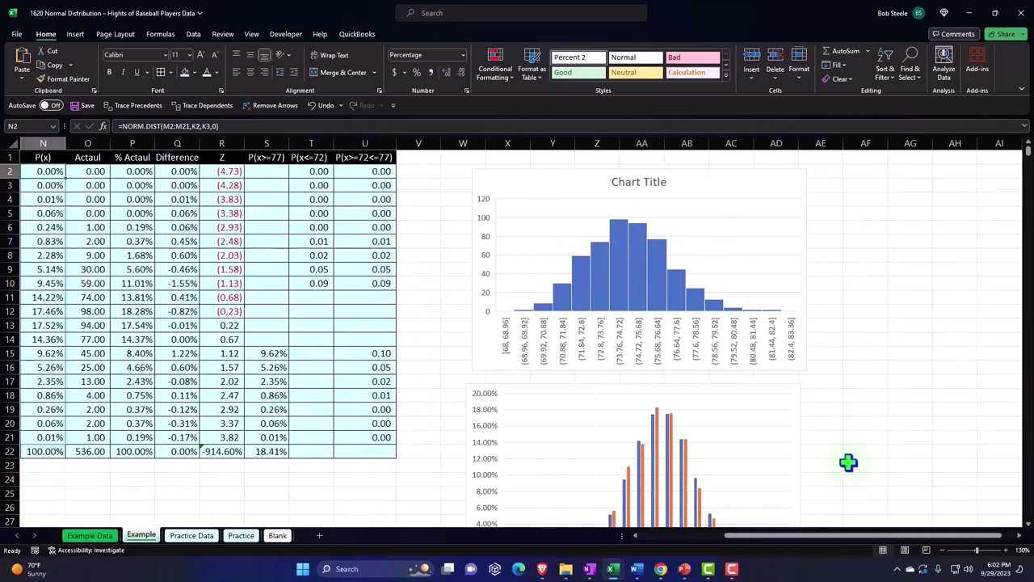
pyautogui.scroll(-4, 847, 460)
pyautogui.scroll(-3, 846, 461)
pyautogui.scroll(-1, 847, 459)
pyautogui.scroll(-2, 846, 458)
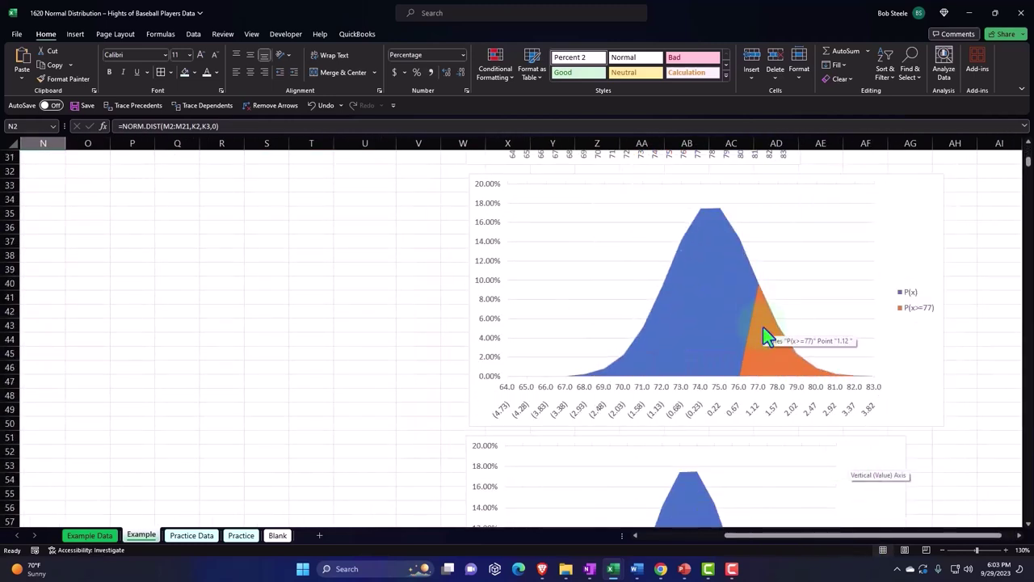
pyautogui.scroll(-2, 768, 334)
pyautogui.scroll(-4, 722, 399)
pyautogui.scroll(-2, 725, 404)
pyautogui.scroll(-3, 723, 396)
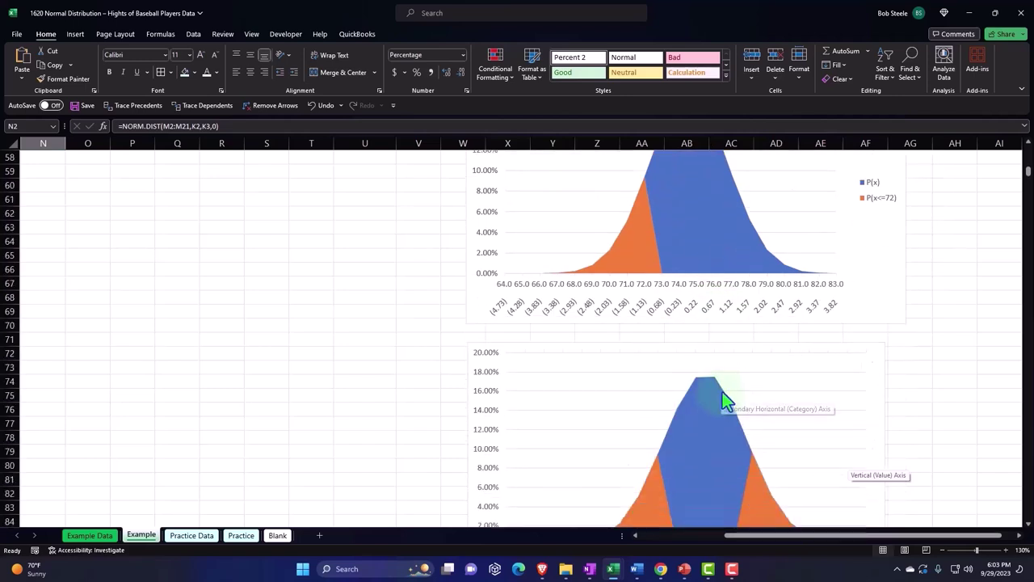
pyautogui.scroll(-2, 723, 390)
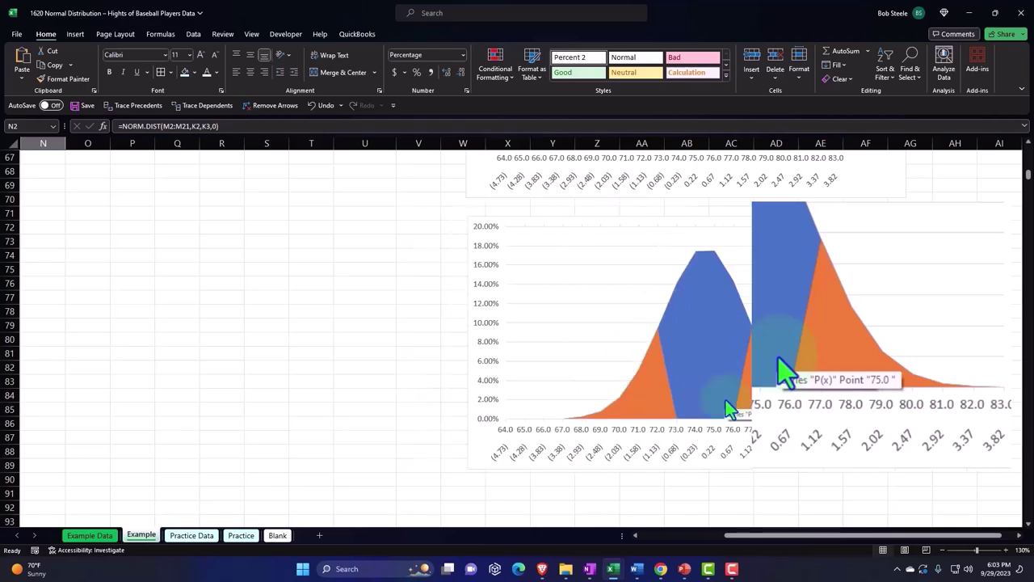
pyautogui.scroll(10, 705, 424)
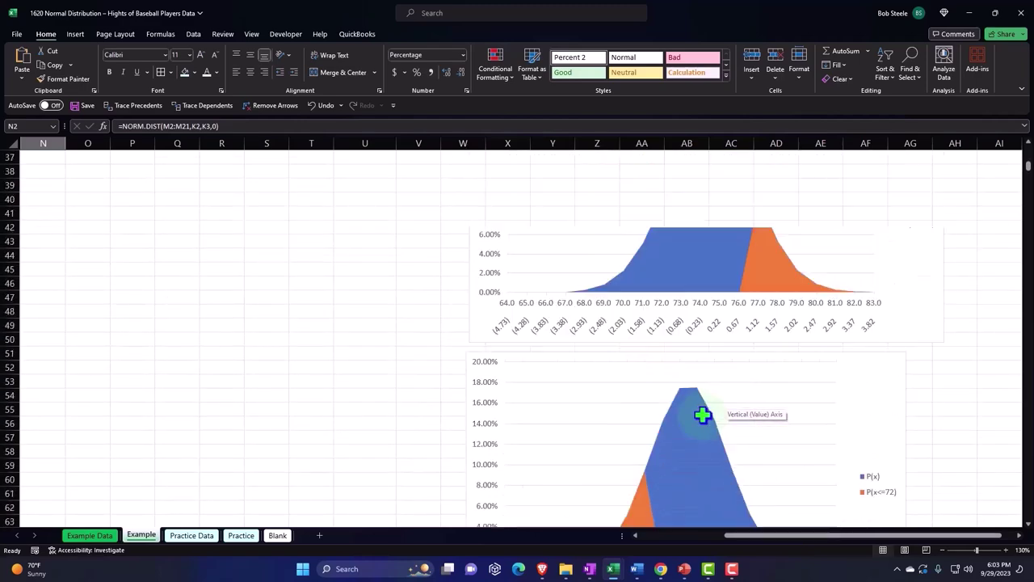
pyautogui.scroll(9, 705, 425)
pyautogui.scroll(3, 706, 423)
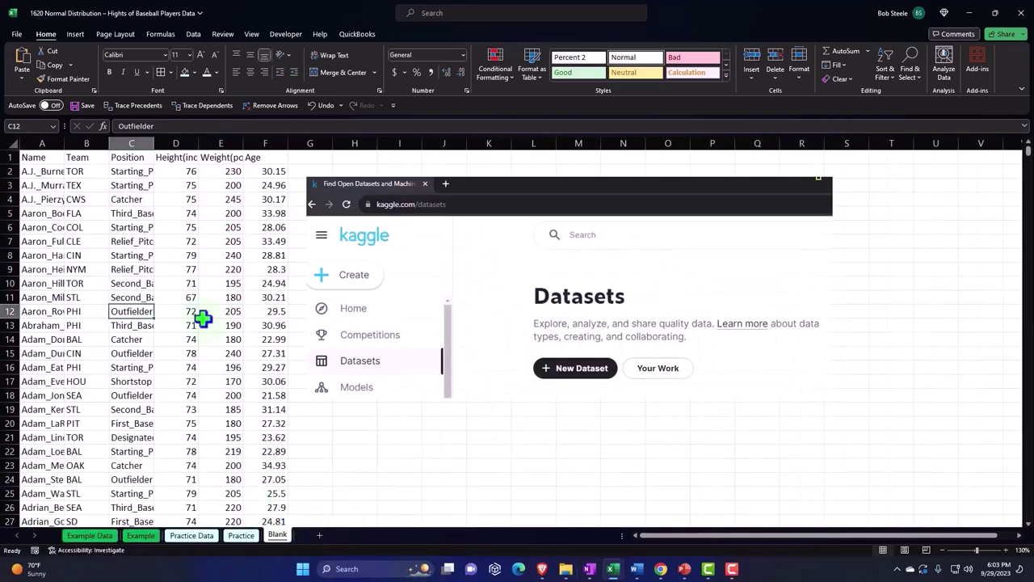
# - Delete the Kaggle screenshot picture from the Blank sheet
pyautogui.click(418, 258)
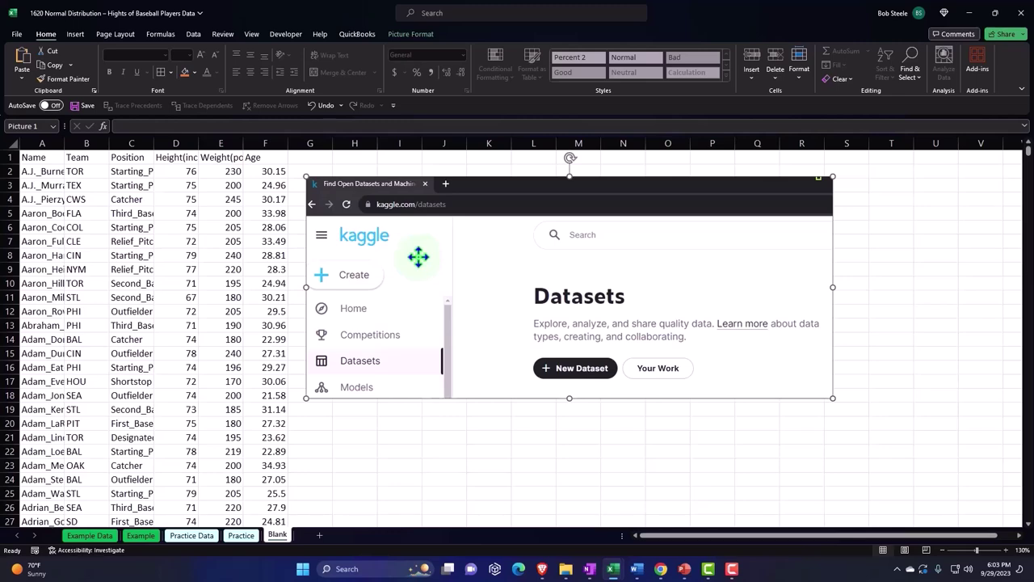
pyautogui.press('Delete')
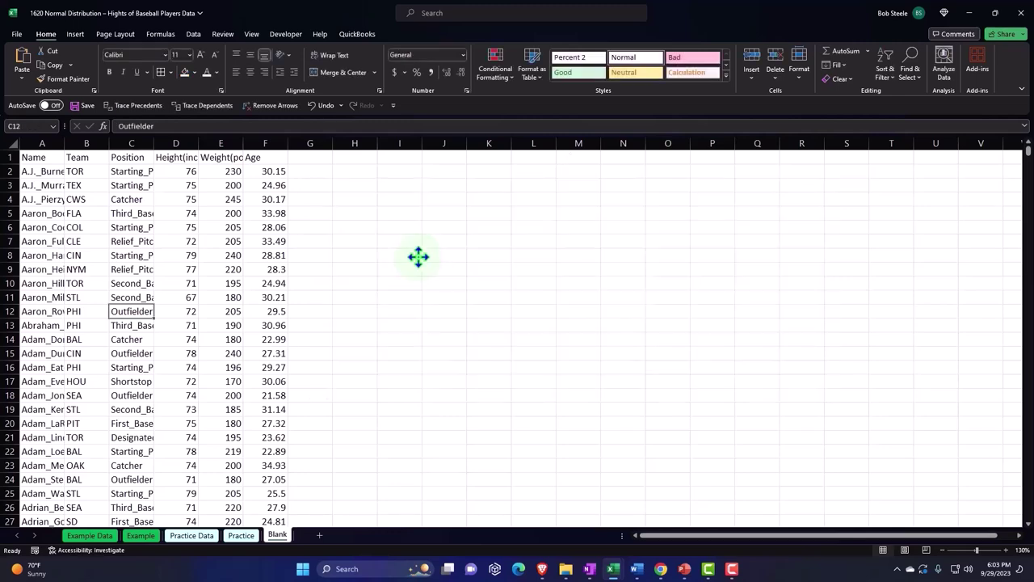
pyautogui.click(136, 227)
# - AutoFit columns A, C, D and E to the names, positions, and Height/Weight headers
pyautogui.moveTo(64, 143); pyautogui.dragTo(64, 143)
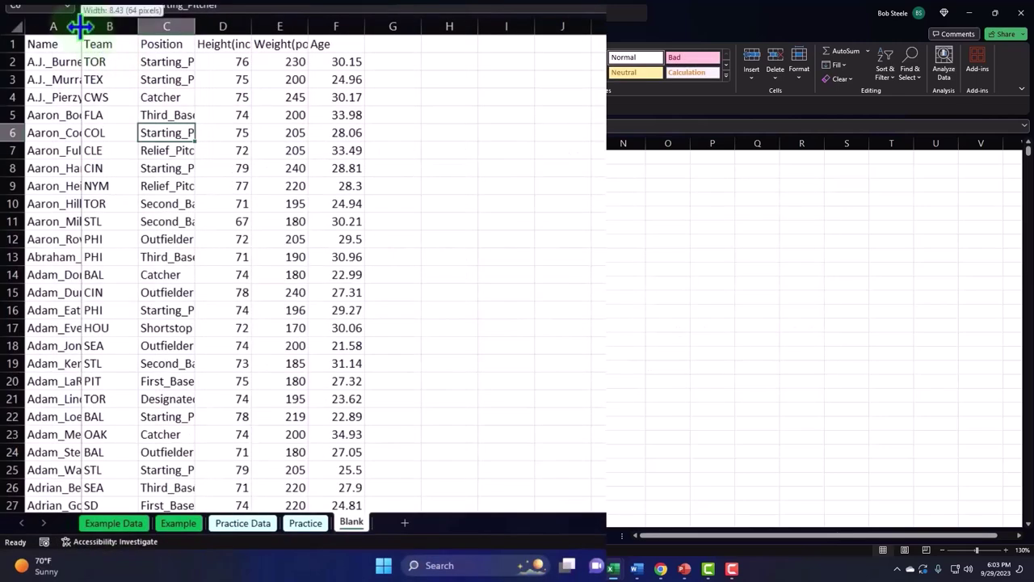
pyautogui.doubleClick(80, 26)
pyautogui.doubleClick(266, 27)
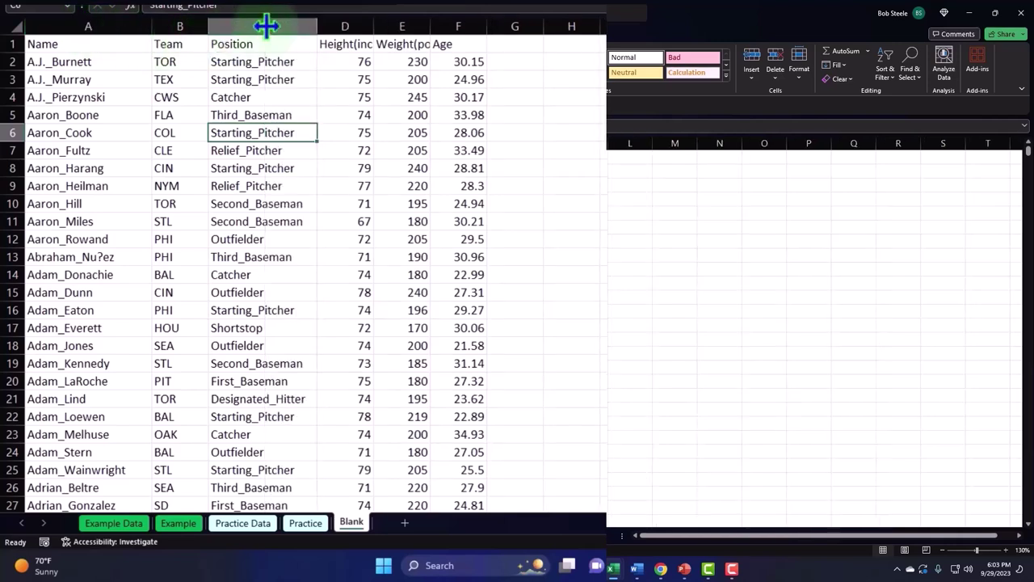
pyautogui.click(149, 44)
pyautogui.press('Right')
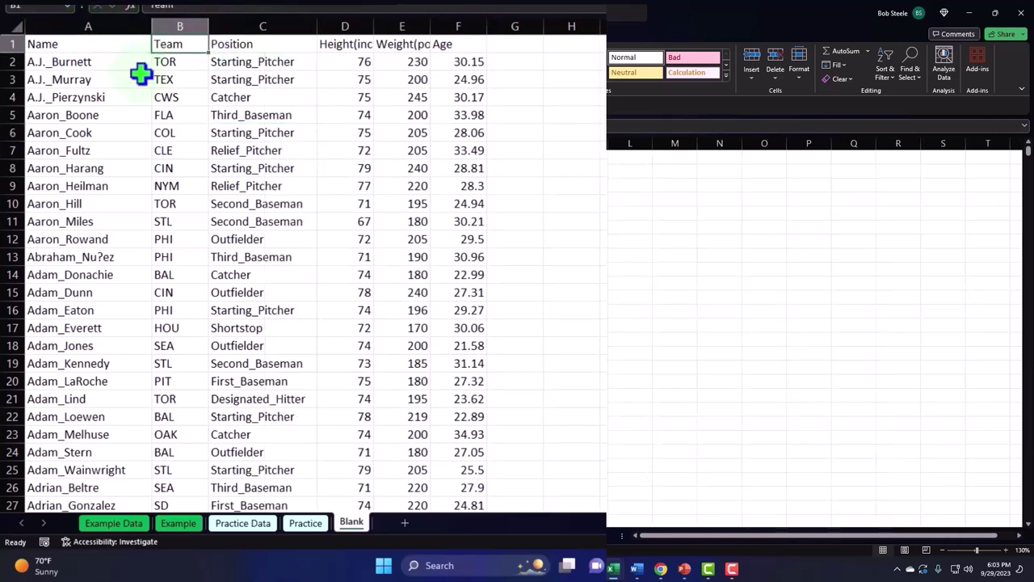
pyautogui.press('Right')
pyautogui.press('Right')
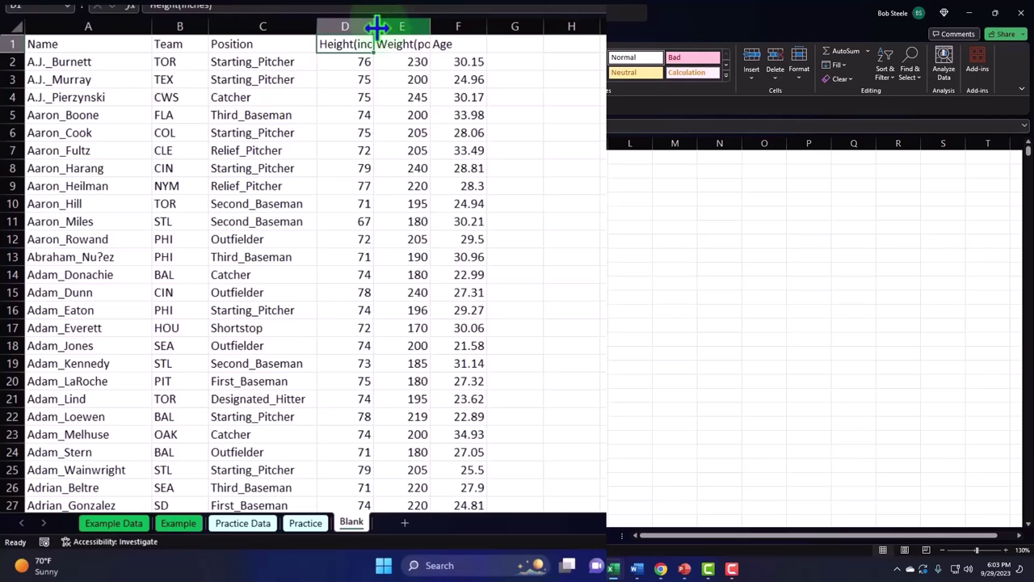
pyautogui.doubleClick(375, 27)
pyautogui.doubleClick(460, 27)
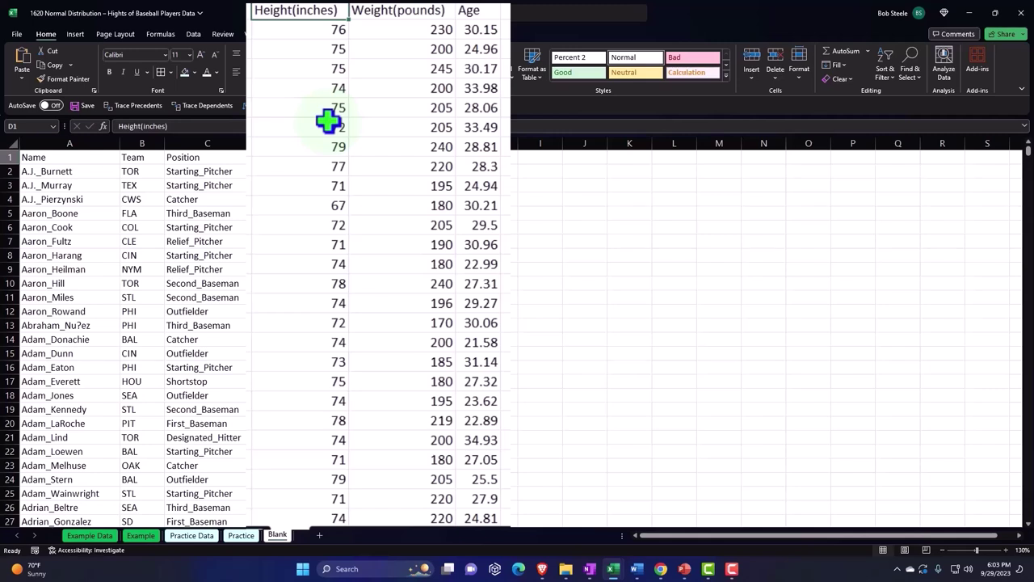
# - Make the header row A1:F1, Name through Age, bold
pyautogui.click(229, 203)
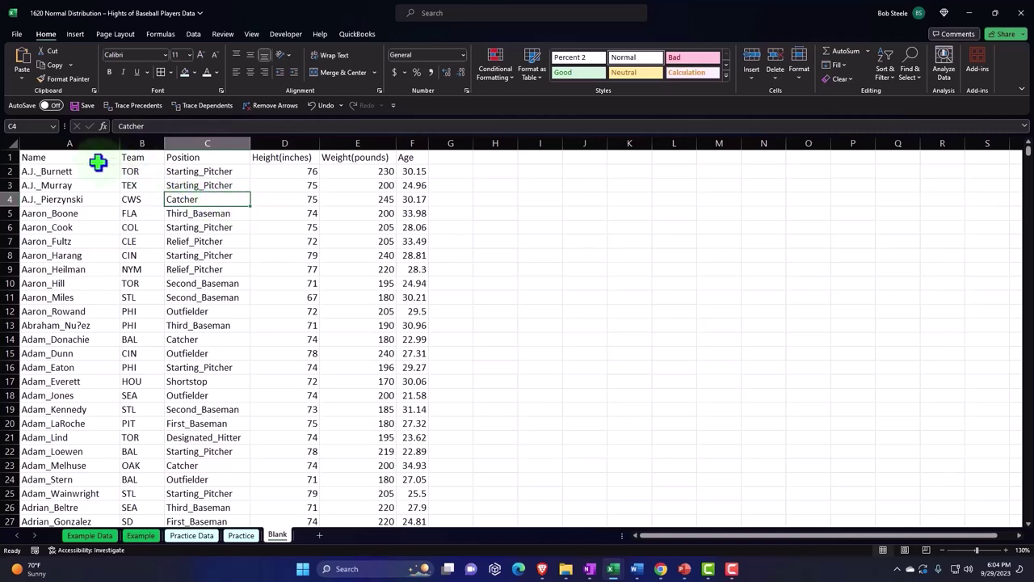
pyautogui.moveTo(90, 155); pyautogui.dragTo(396, 151)
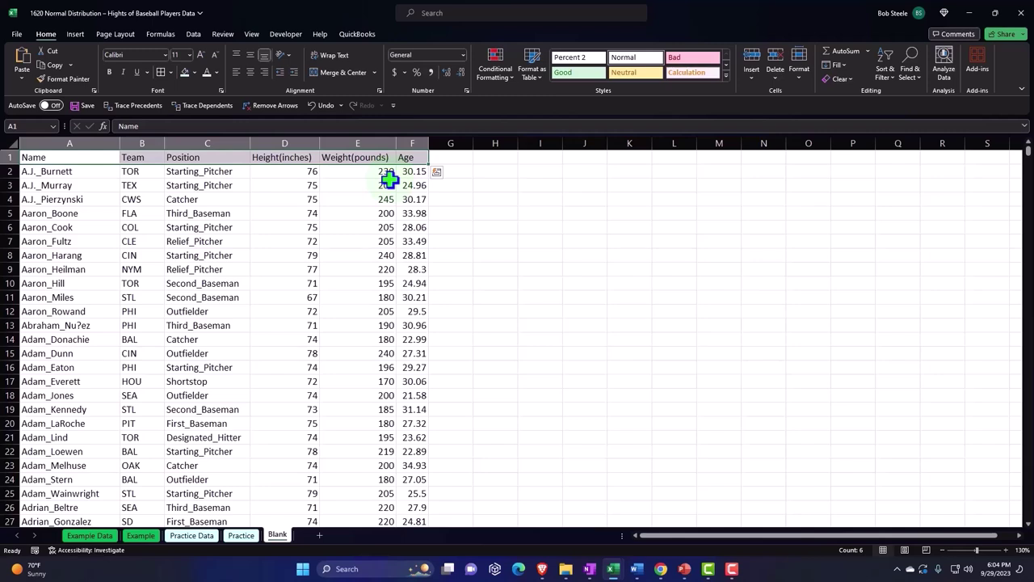
pyautogui.click(110, 72)
pyautogui.click(143, 198)
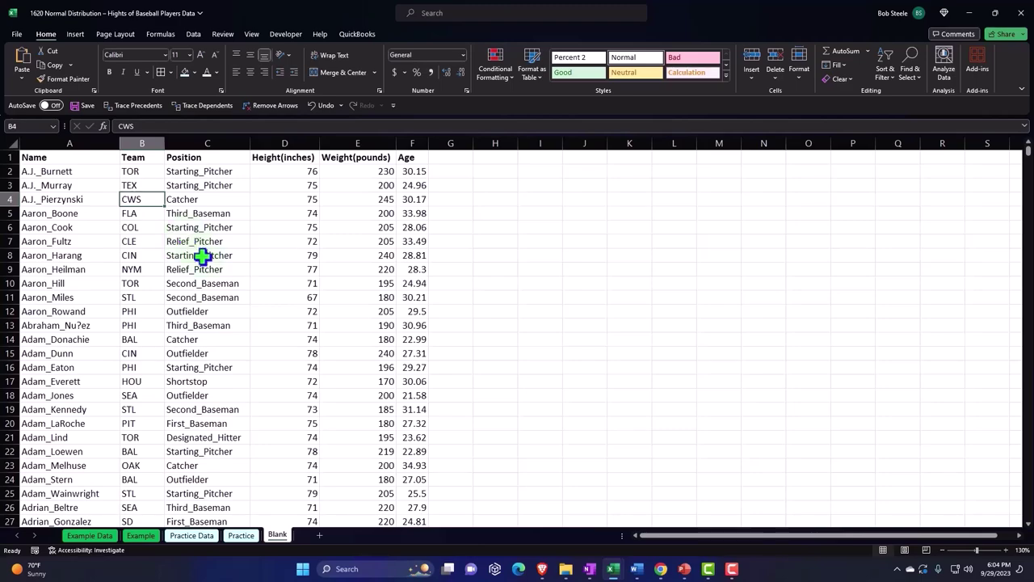
pyautogui.scroll(-3, 214, 269)
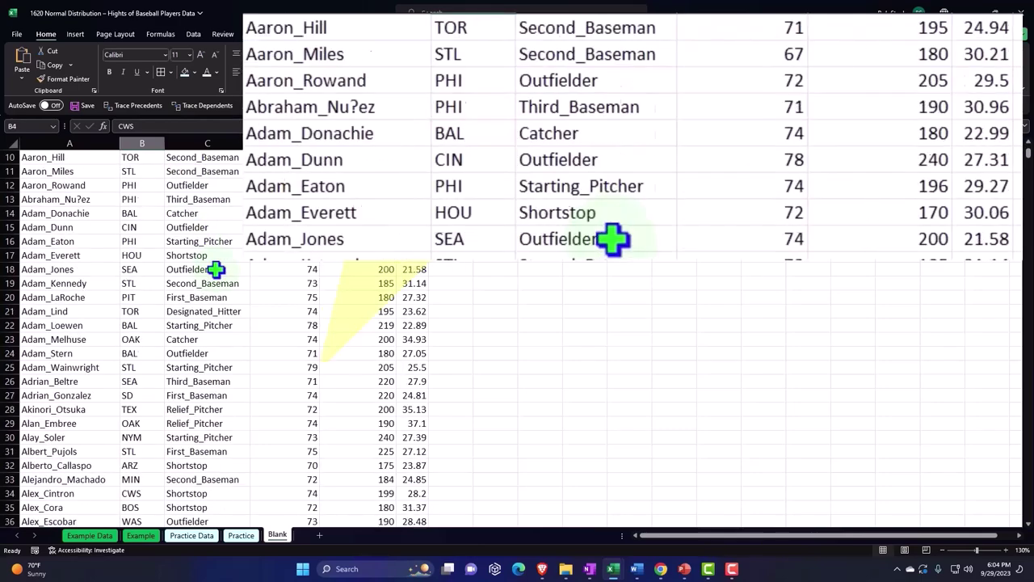
pyautogui.scroll(-7, 217, 269)
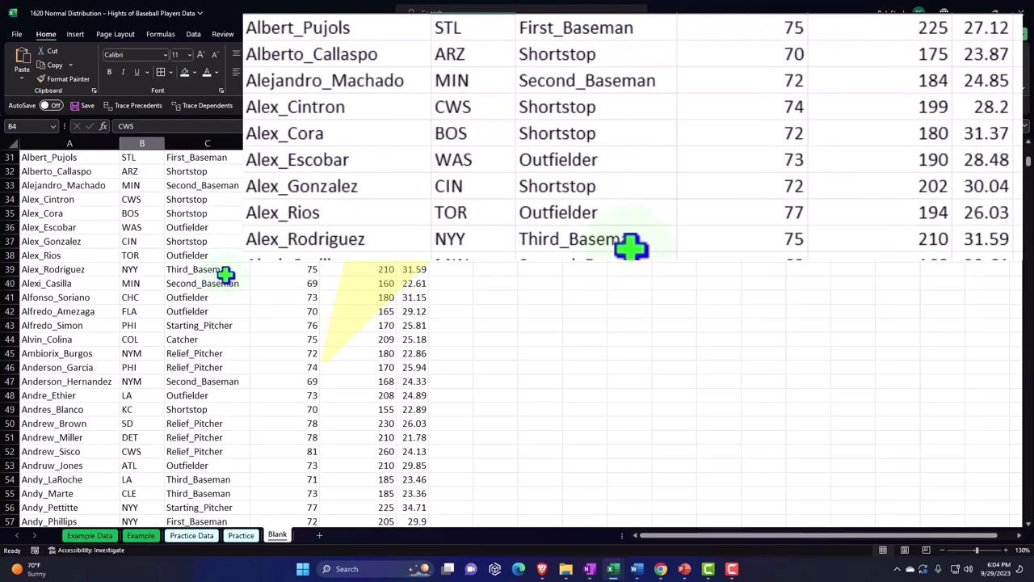
pyautogui.scroll(-8, 224, 274)
pyautogui.scroll(-9, 226, 274)
pyautogui.scroll(11, 226, 275)
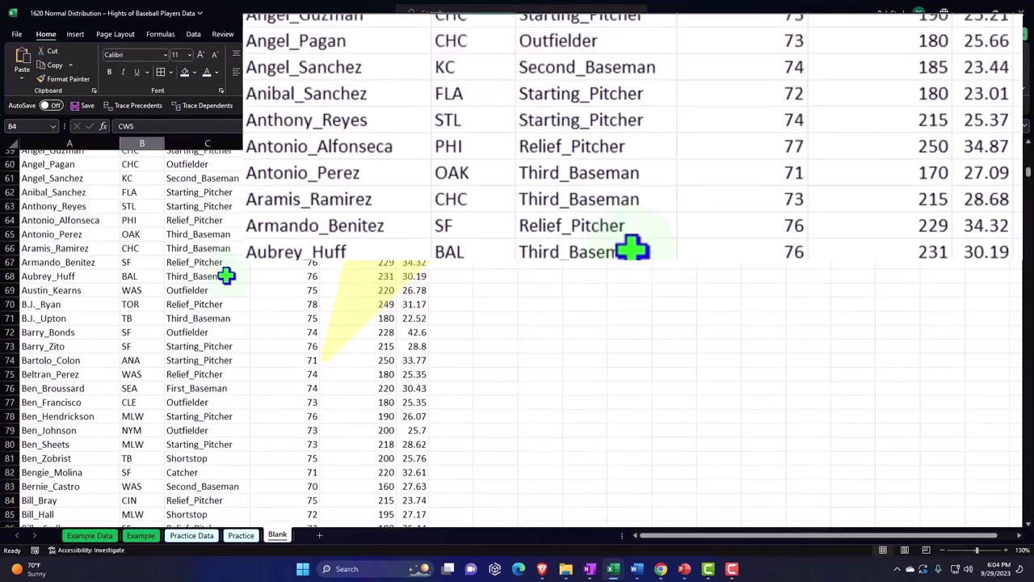
pyautogui.scroll(12, 226, 275)
pyautogui.scroll(4, 226, 275)
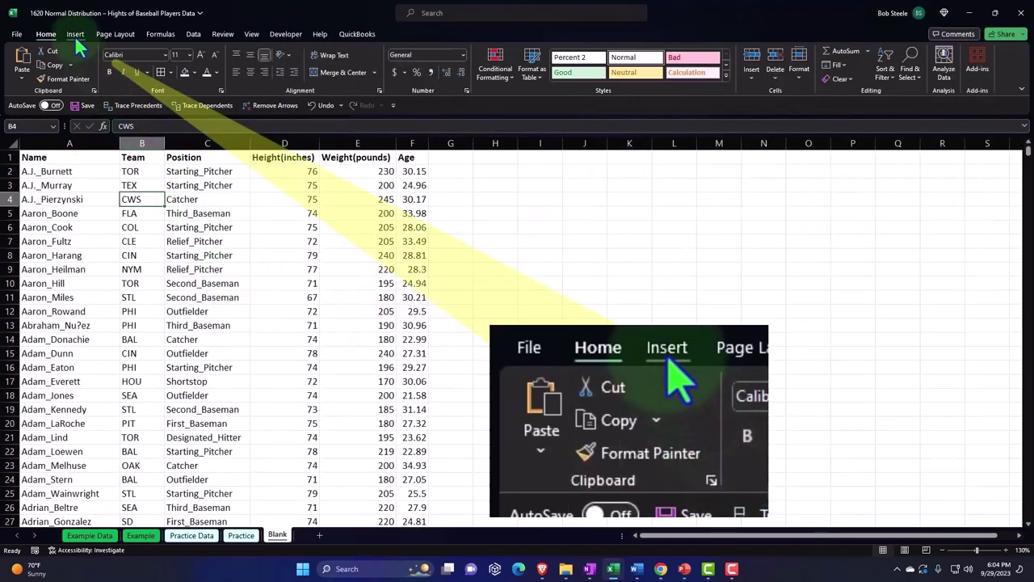
# - Start a table from the player data range $A$1:$F$1035 with 'My table has headers' checked
pyautogui.click(75, 34)
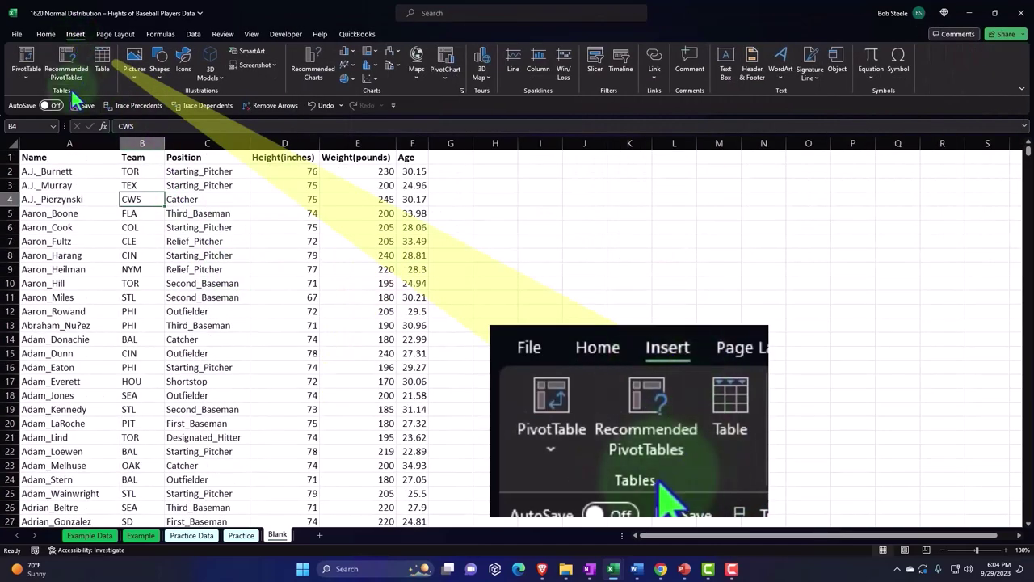
pyautogui.click(104, 60)
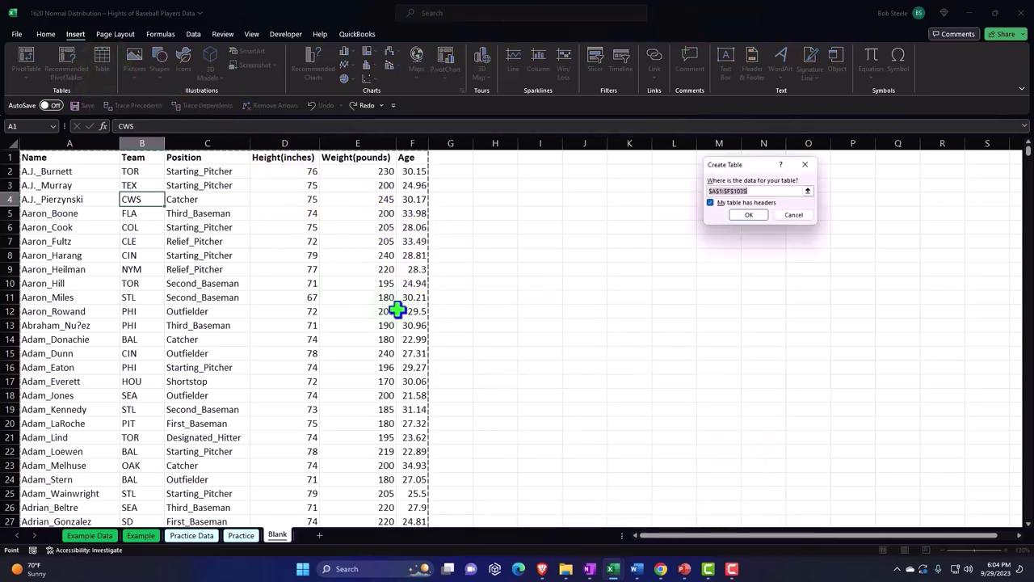
pyautogui.scroll(-2, 398, 310)
pyautogui.scroll(-6, 398, 310)
pyautogui.scroll(-12, 397, 310)
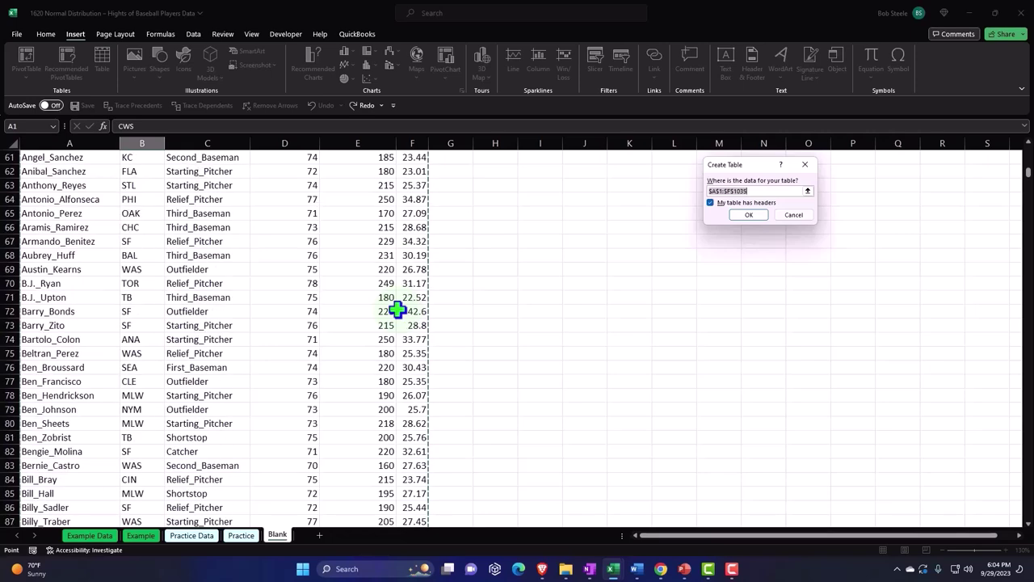
pyautogui.scroll(20, 398, 309)
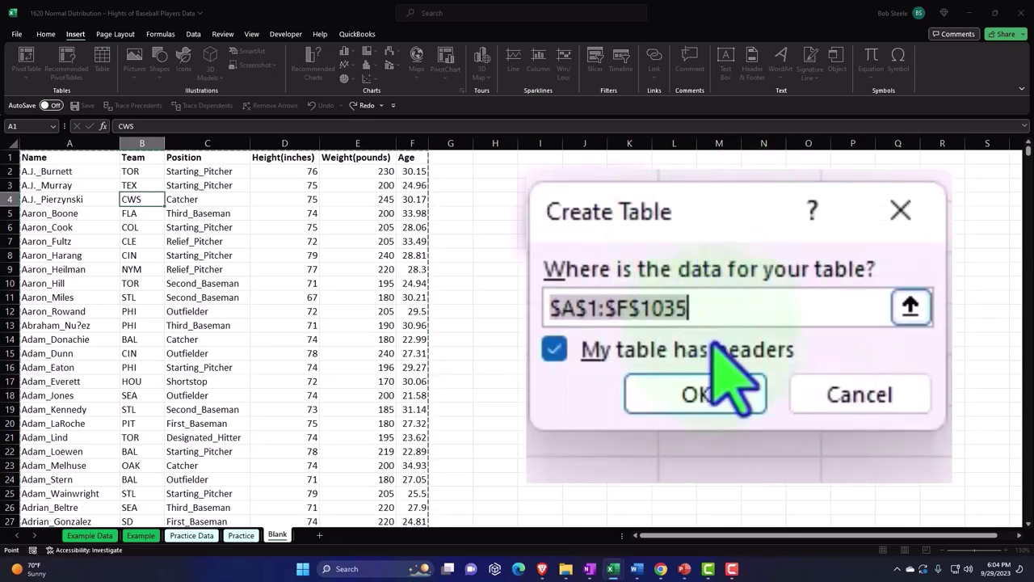
# - Create the table and sort Height(inches) from largest to smallest
pyautogui.click(697, 396)
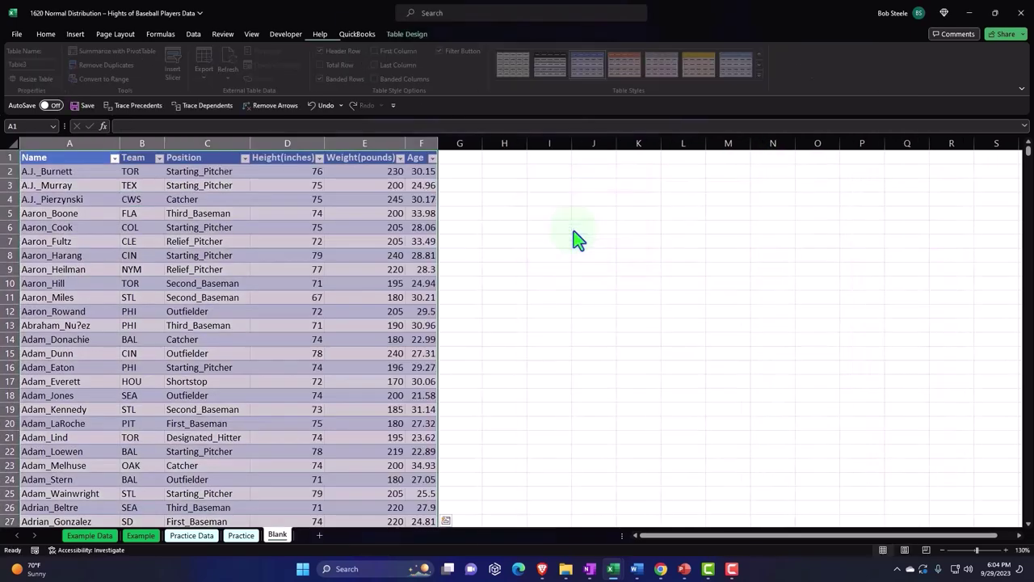
pyautogui.click(323, 240)
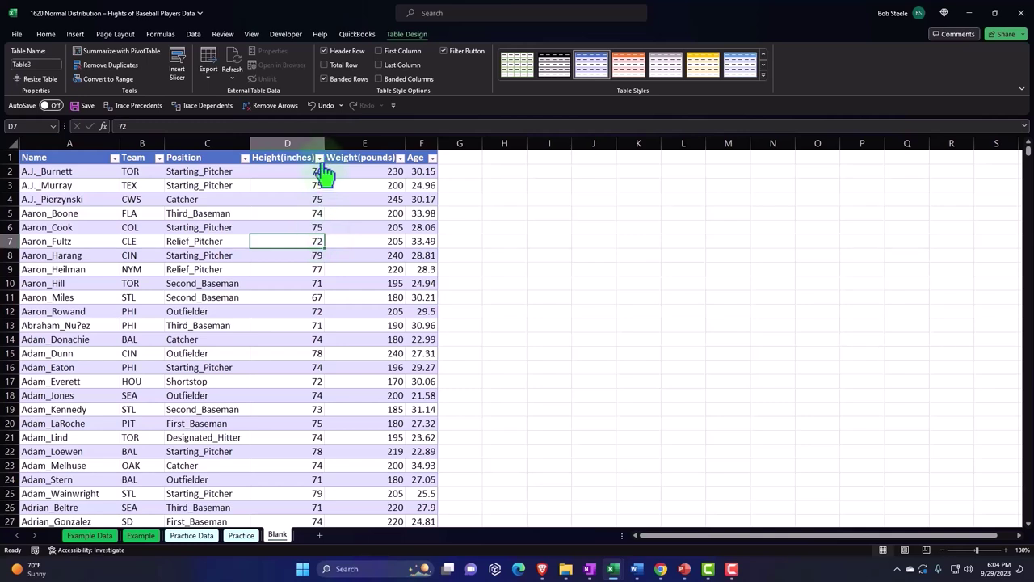
pyautogui.click(320, 158)
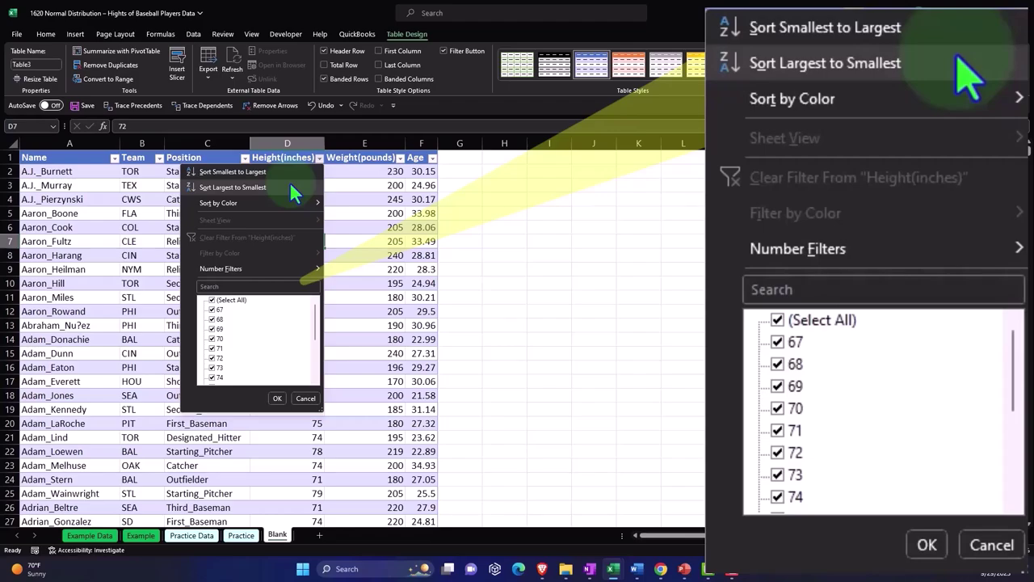
pyautogui.click(289, 185)
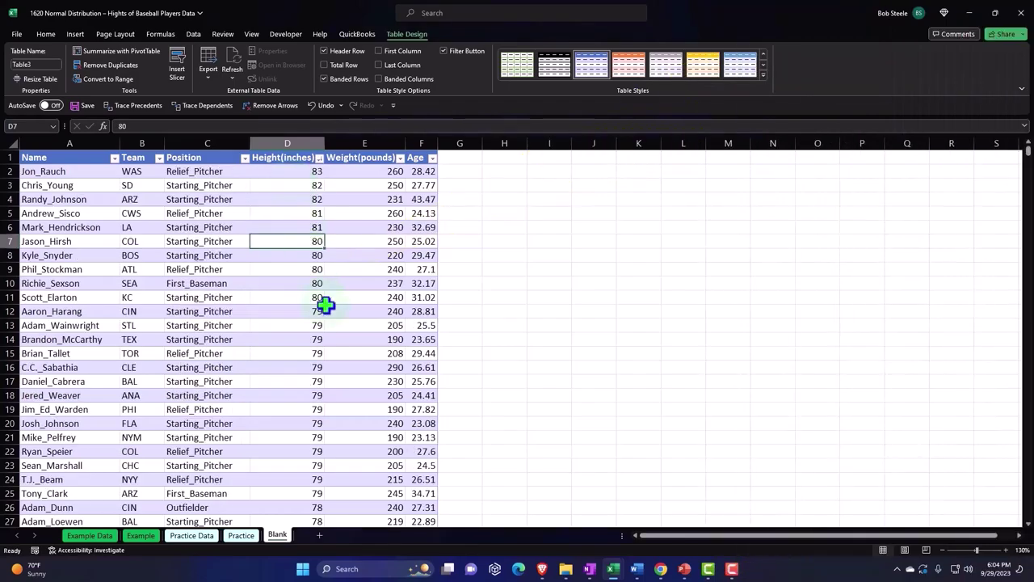
# - Scroll down the table to check the sorted heights
pyautogui.scroll(-5, 324, 304)
pyautogui.scroll(-5, 326, 307)
pyautogui.scroll(-5, 327, 311)
pyautogui.scroll(-5, 330, 318)
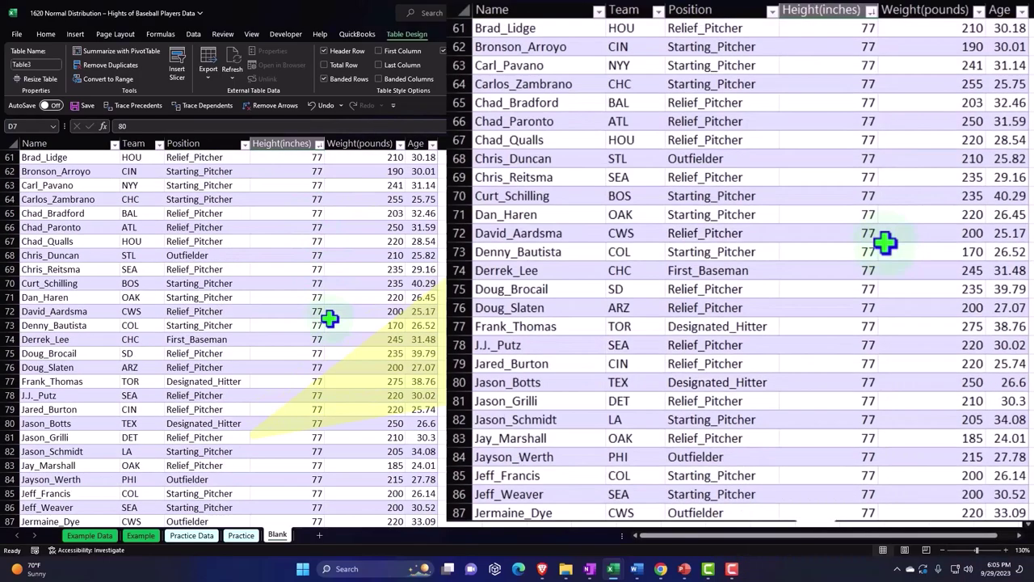
pyautogui.scroll(-11, 329, 318)
pyautogui.scroll(-11, 330, 328)
pyautogui.scroll(-11, 329, 328)
pyautogui.scroll(-11, 330, 328)
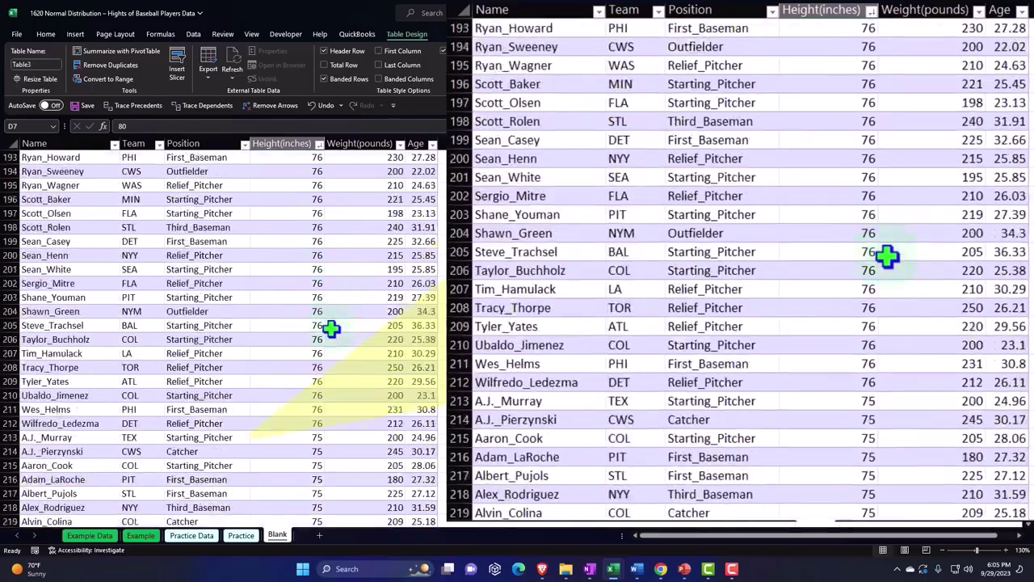
pyautogui.scroll(-11, 330, 328)
pyautogui.scroll(-11, 334, 328)
pyautogui.scroll(-11, 337, 327)
pyautogui.scroll(-11, 339, 330)
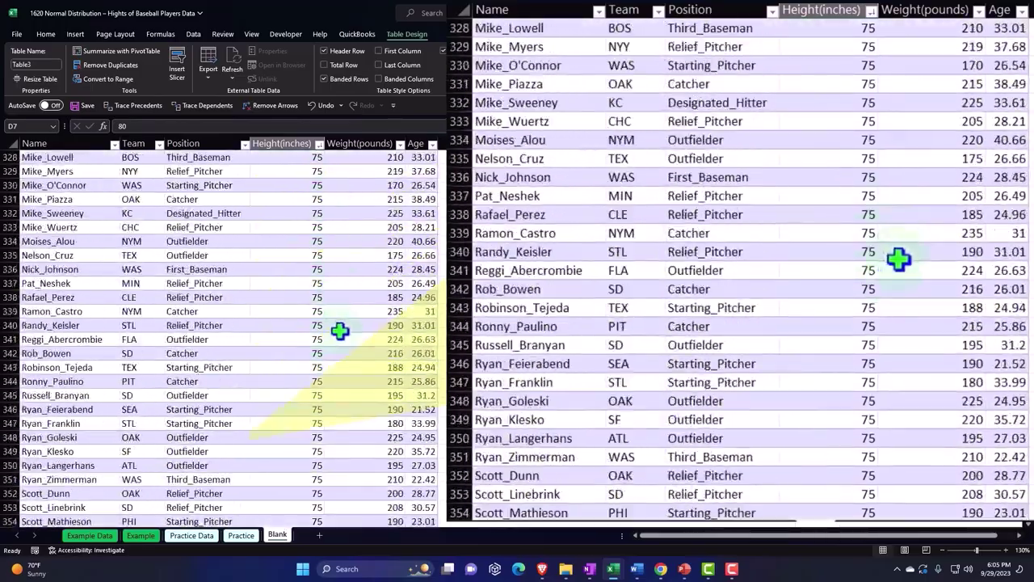
pyautogui.scroll(-11, 343, 335)
pyautogui.scroll(-10, 346, 339)
pyautogui.scroll(-10, 346, 341)
pyautogui.scroll(-11, 347, 340)
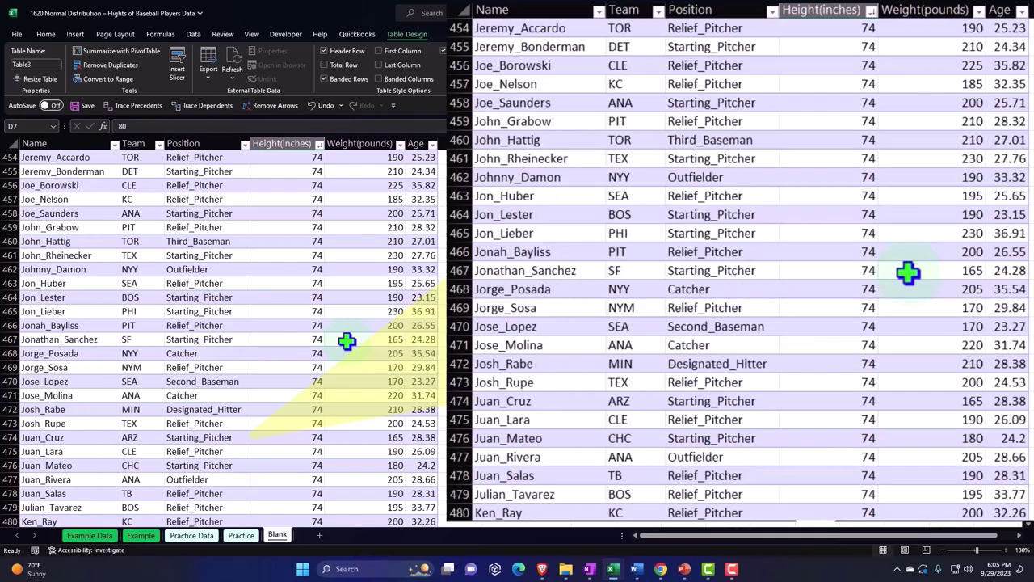
pyautogui.scroll(-11, 360, 347)
pyautogui.scroll(-11, 364, 351)
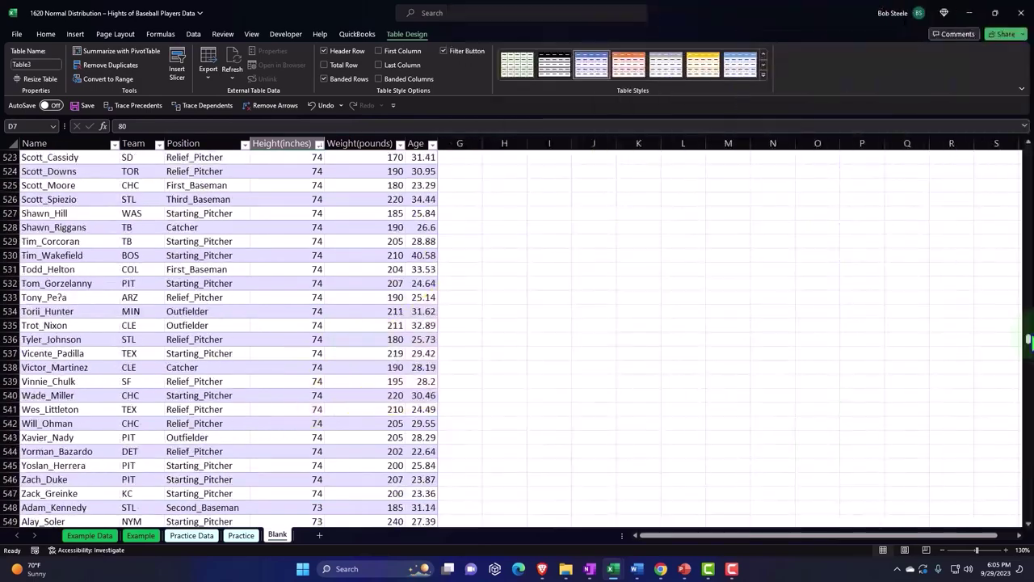
pyautogui.moveTo(1028, 343)
pyautogui.mouseDown()
pyautogui.moveTo(1028, 514)
pyautogui.moveTo(1029, 151)
pyautogui.mouseUp()
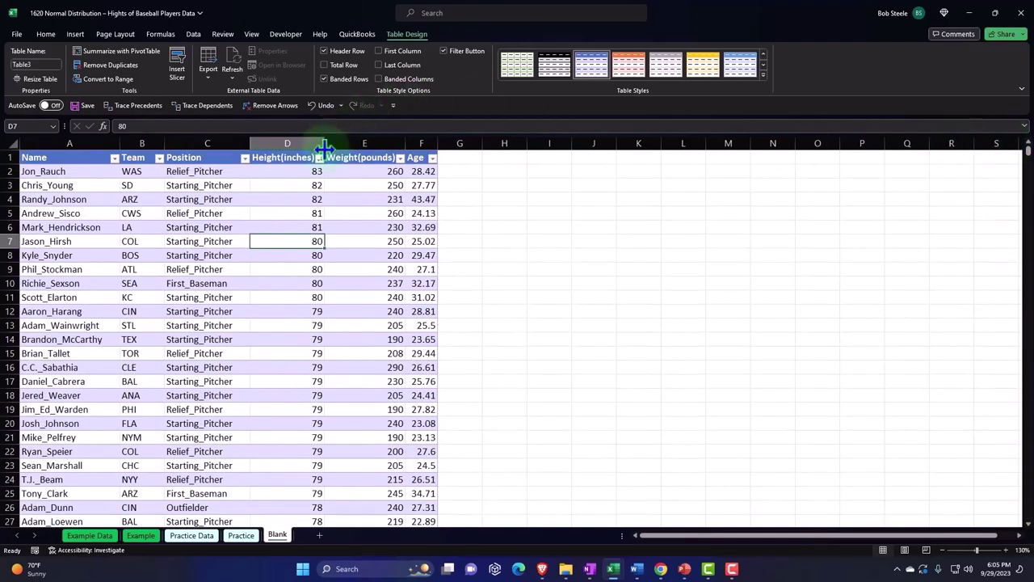
pyautogui.click(320, 158)
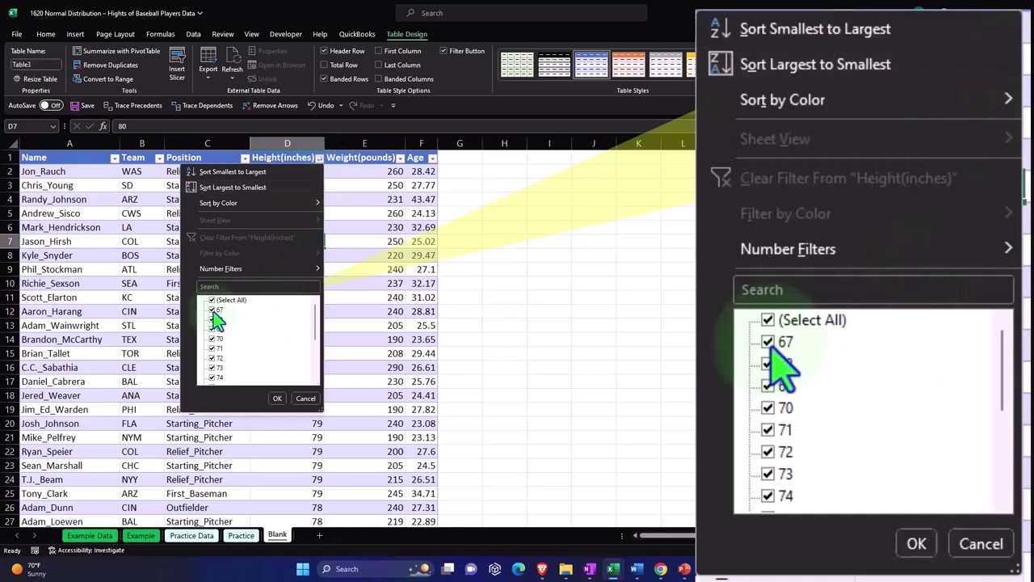
pyautogui.scroll(-2, 241, 349)
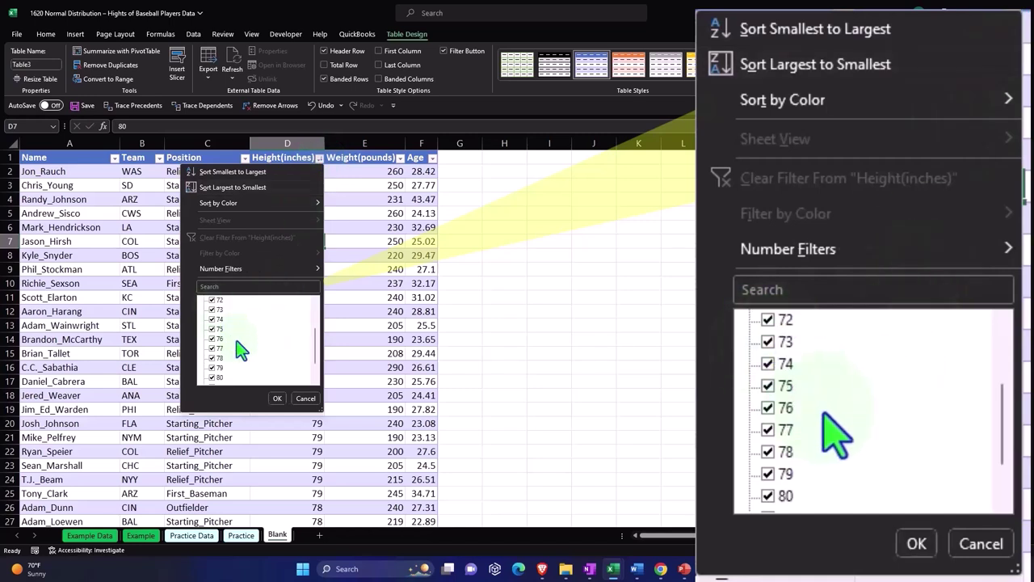
pyautogui.scroll(-1, 241, 349)
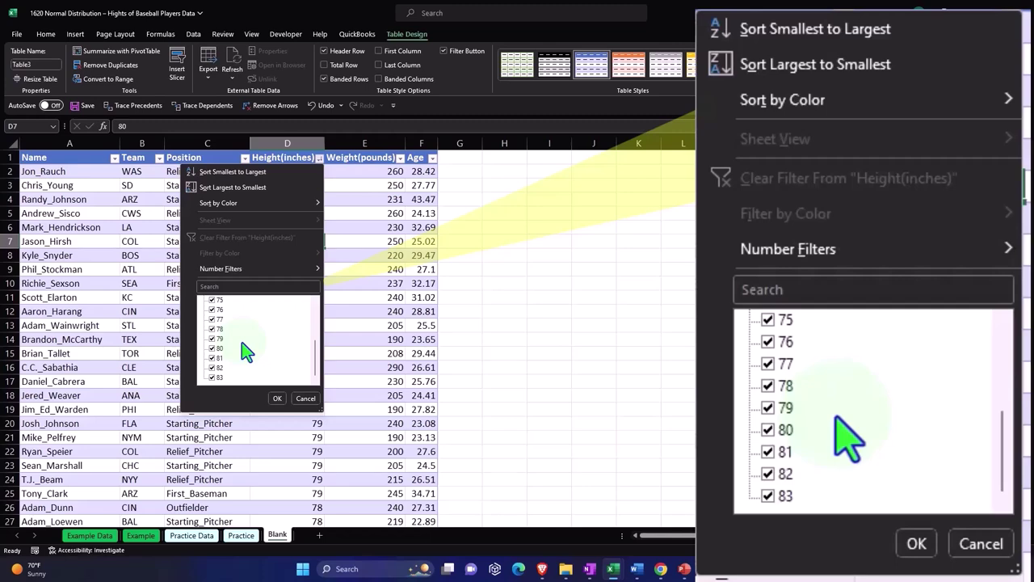
pyautogui.click(319, 158)
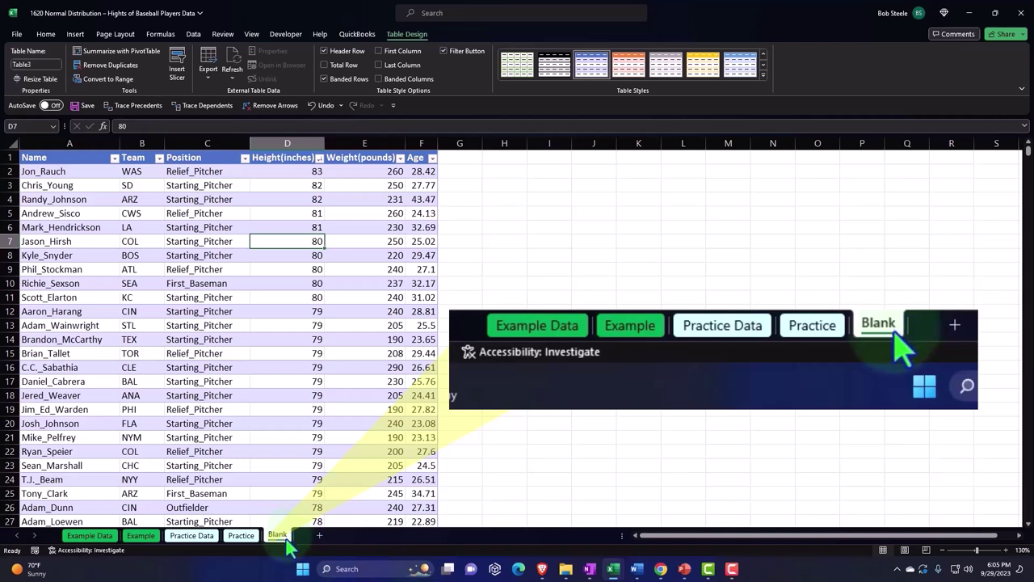
# - Filter out players with heights 67, 68 and 83 inches
pyautogui.click(320, 158)
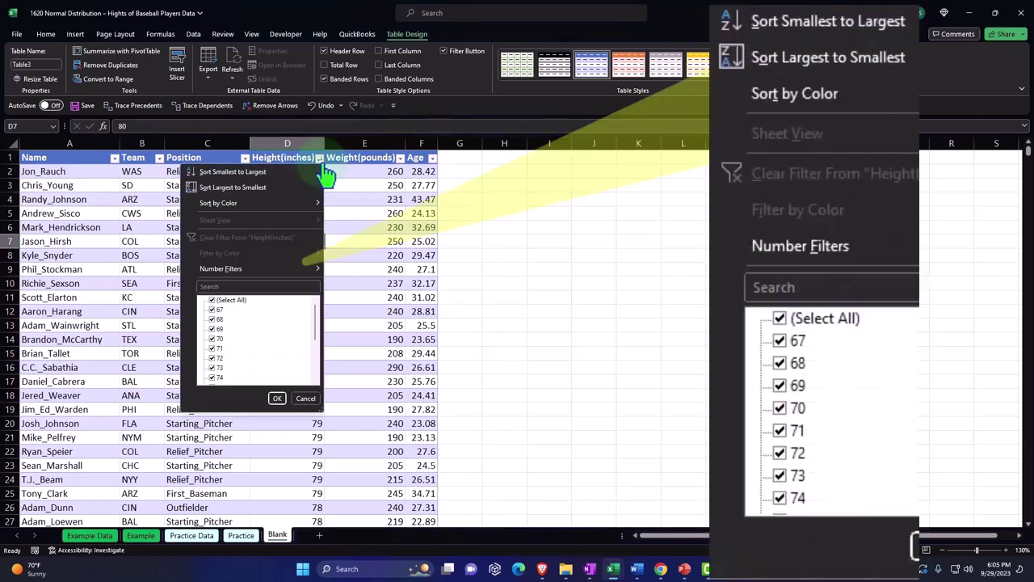
pyautogui.click(211, 309)
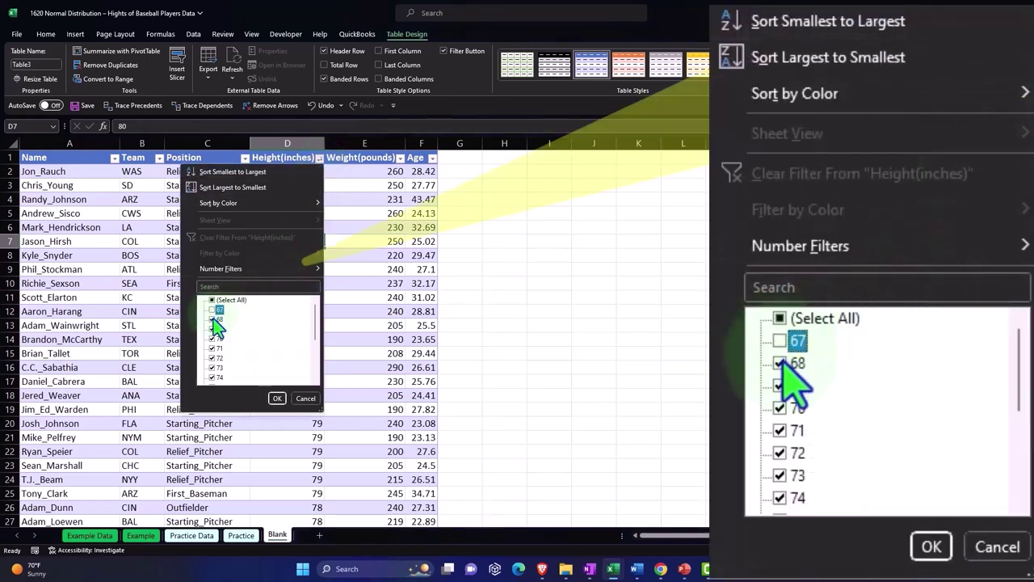
pyautogui.click(212, 319)
pyautogui.click(276, 398)
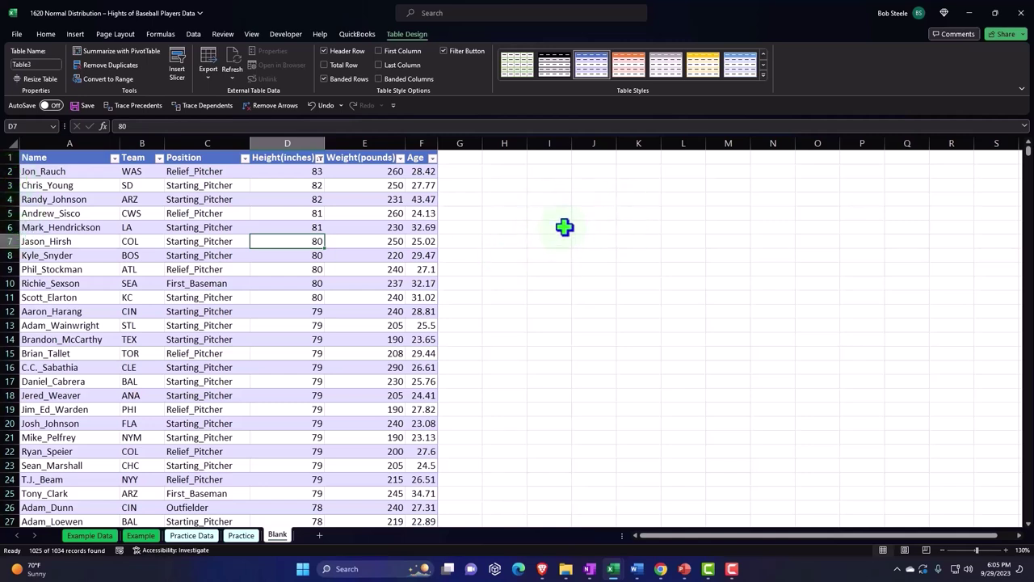
pyautogui.click(319, 159)
pyautogui.scroll(-2, 281, 342)
pyautogui.scroll(-1, 252, 358)
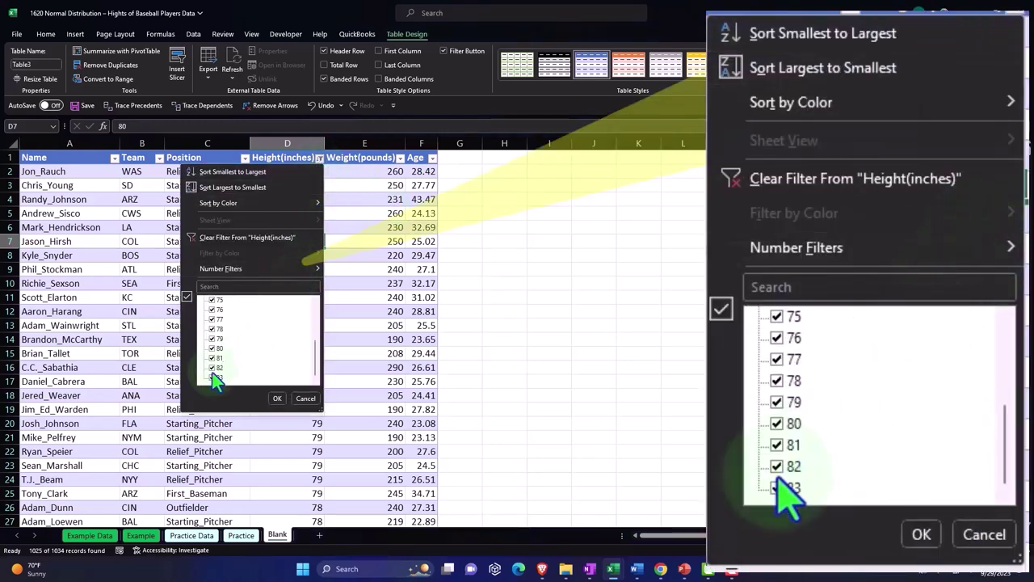
pyautogui.click(214, 377)
pyautogui.click(277, 398)
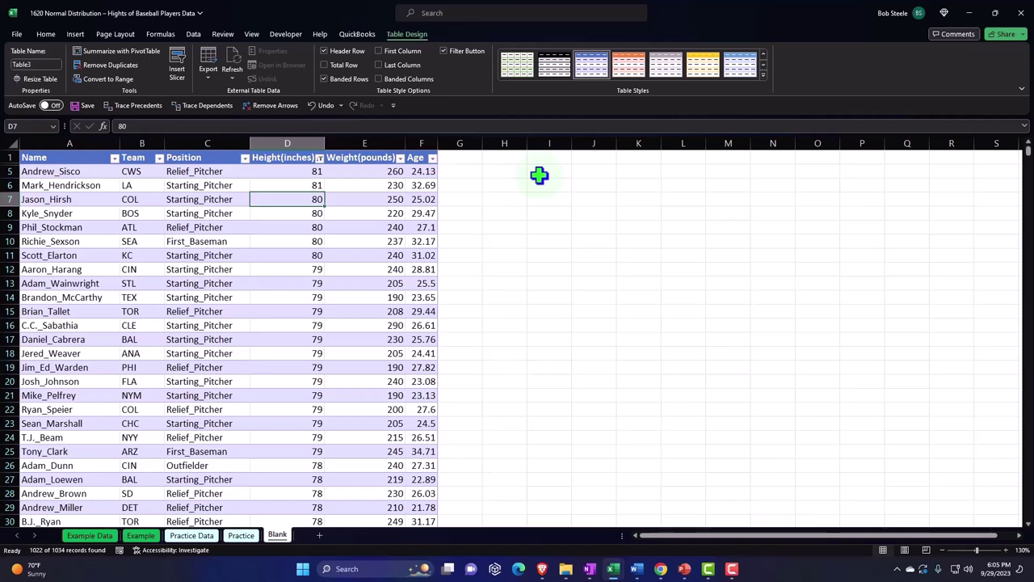
# - Re-check Select All in the Height filter so every player shows again
pyautogui.click(319, 158)
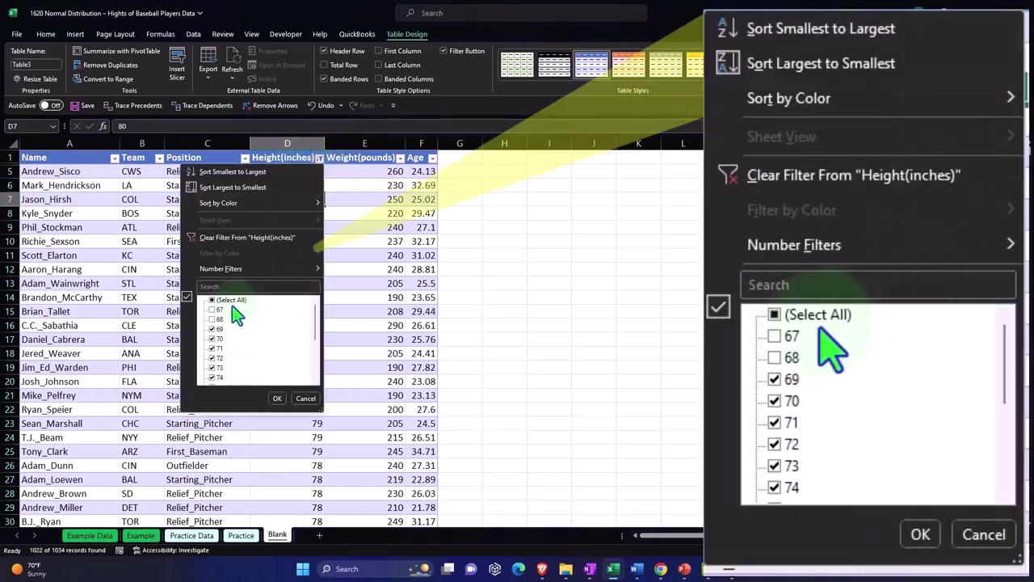
pyautogui.click(212, 300)
pyautogui.click(271, 392)
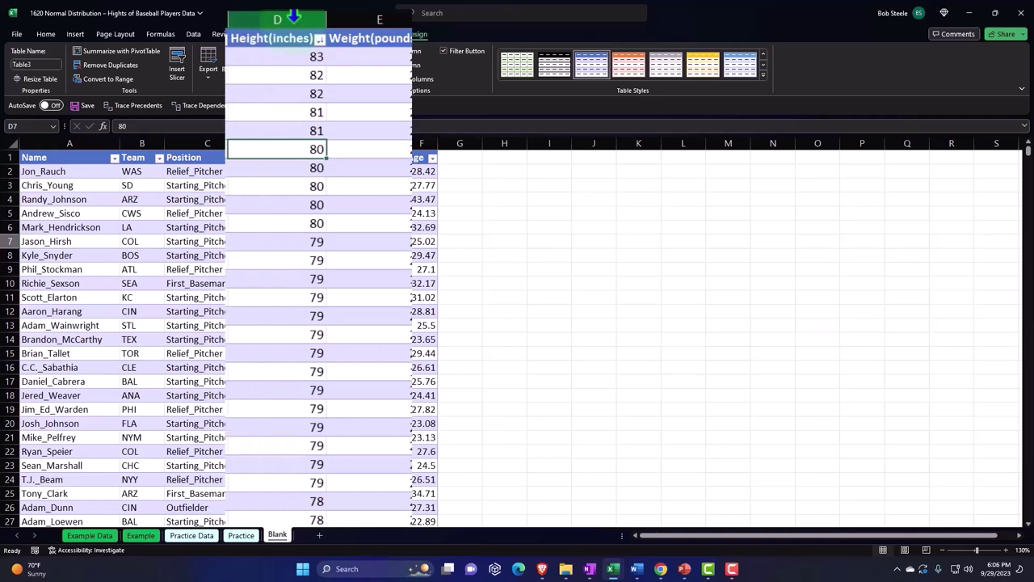
# - Add a new sheet and rename the player data sheet to 'Blank Data'
pyautogui.click(320, 536)
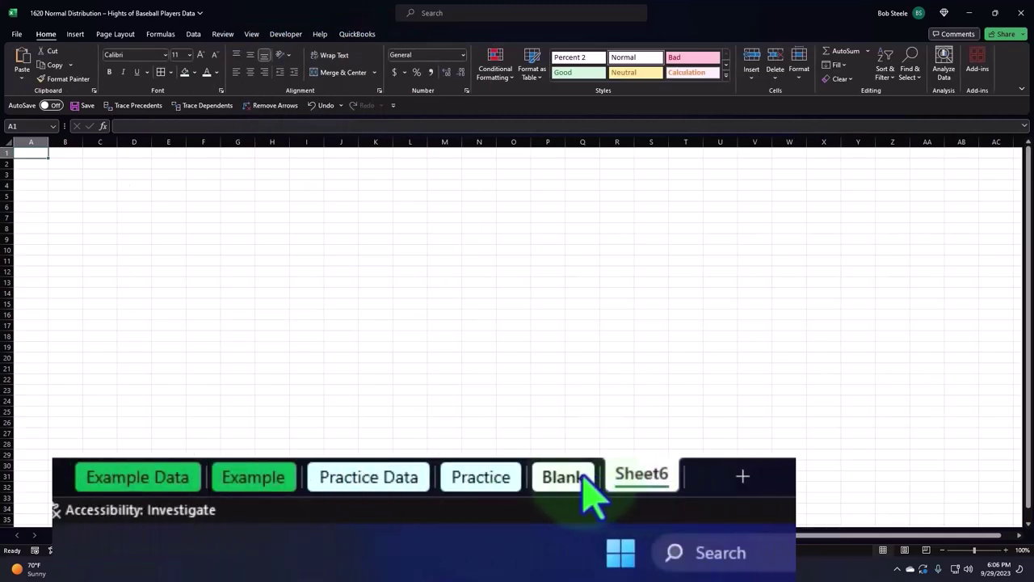
pyautogui.click(583, 478)
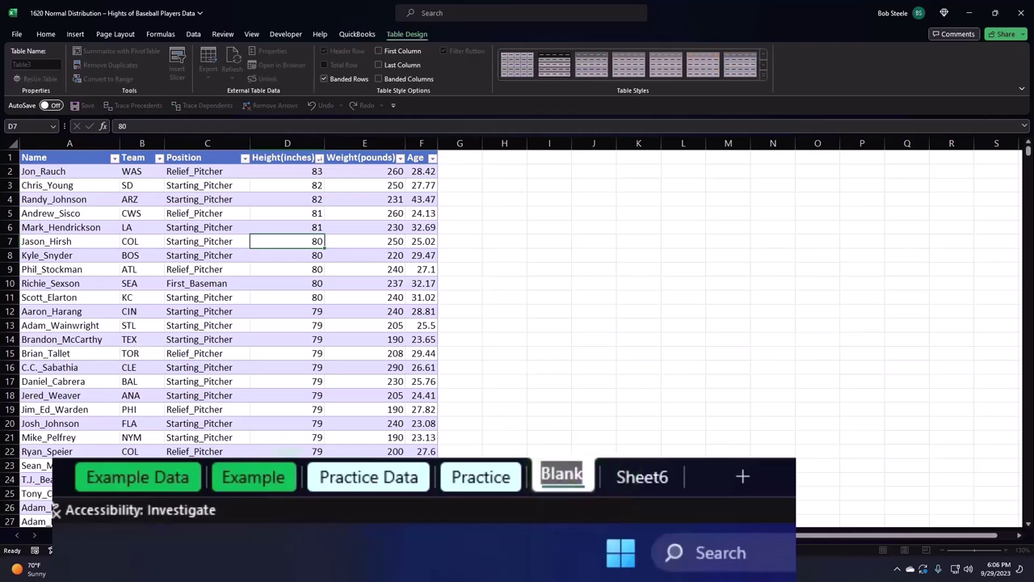
pyautogui.press('End')
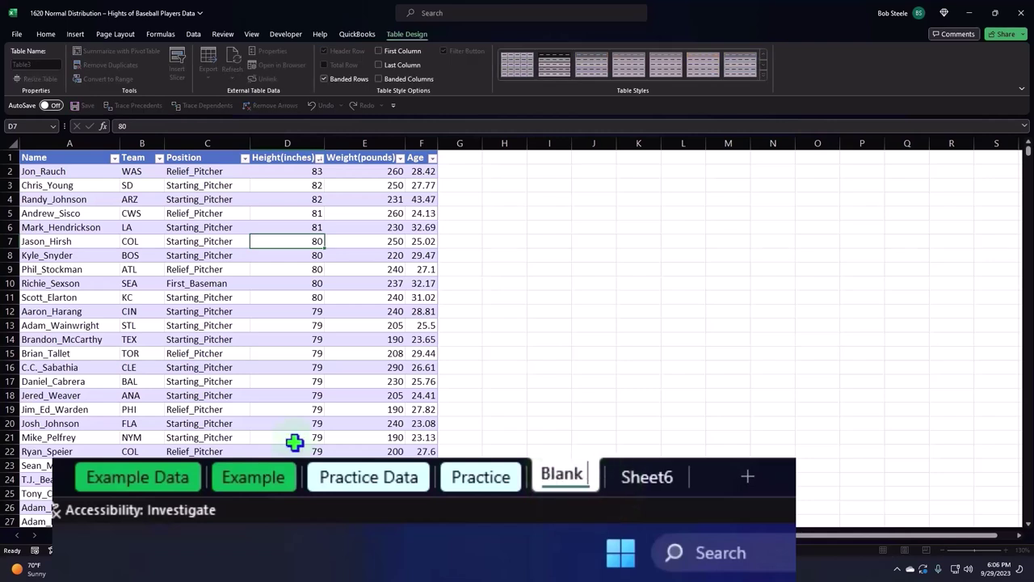
pyautogui.write(' Data')
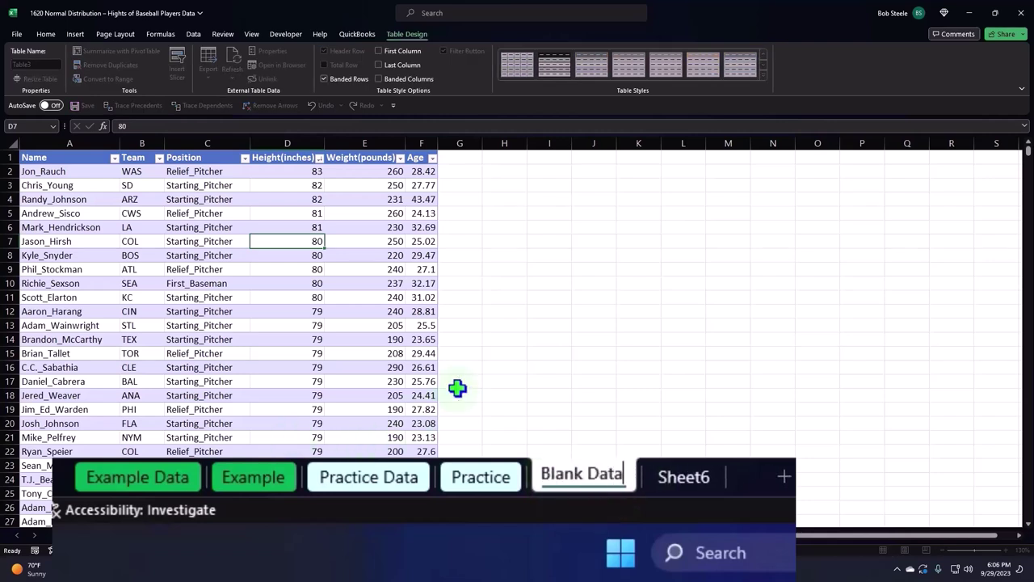
pyautogui.click(459, 381)
# - Name the new sheet 'Blank' and return to the Blank Data sheet
pyautogui.doubleClick(703, 485)
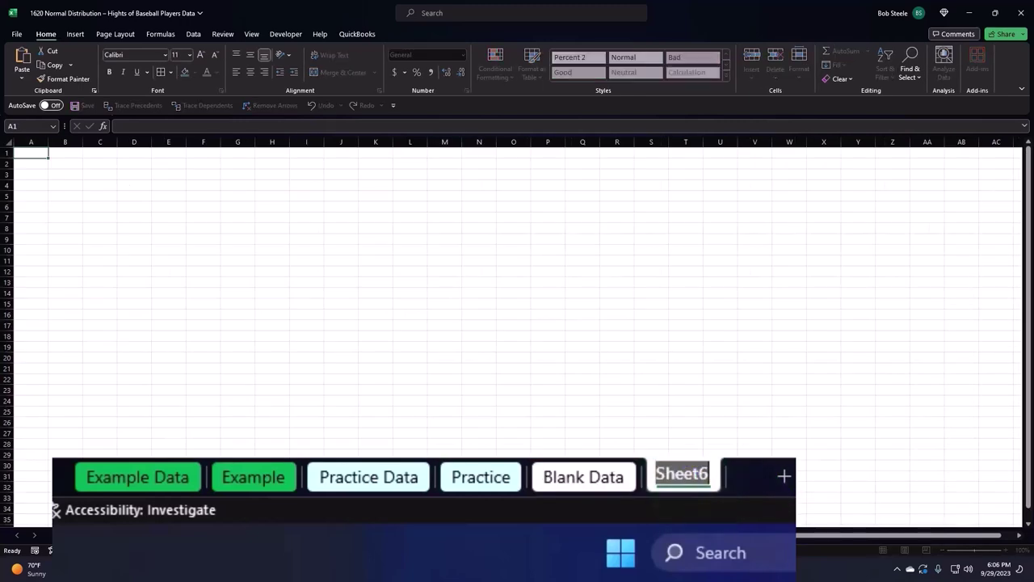
pyautogui.write('B')
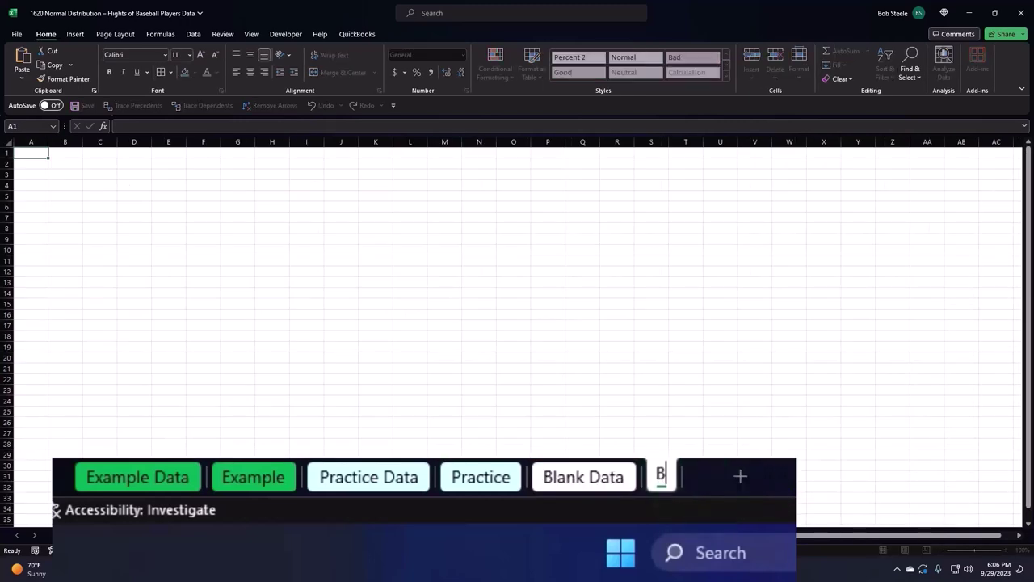
pyautogui.write('lank')
pyautogui.click(362, 487)
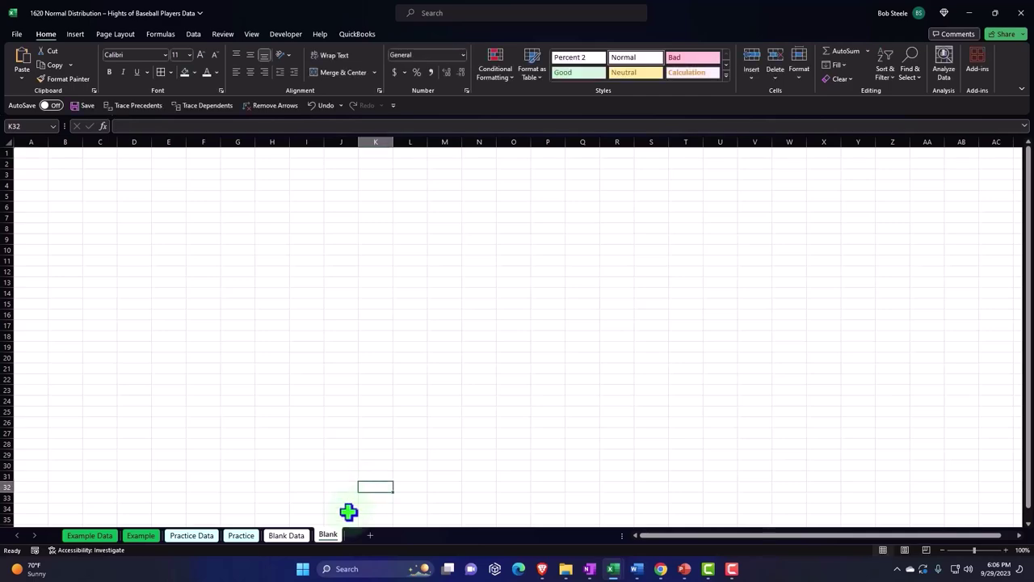
pyautogui.rightClick(329, 534)
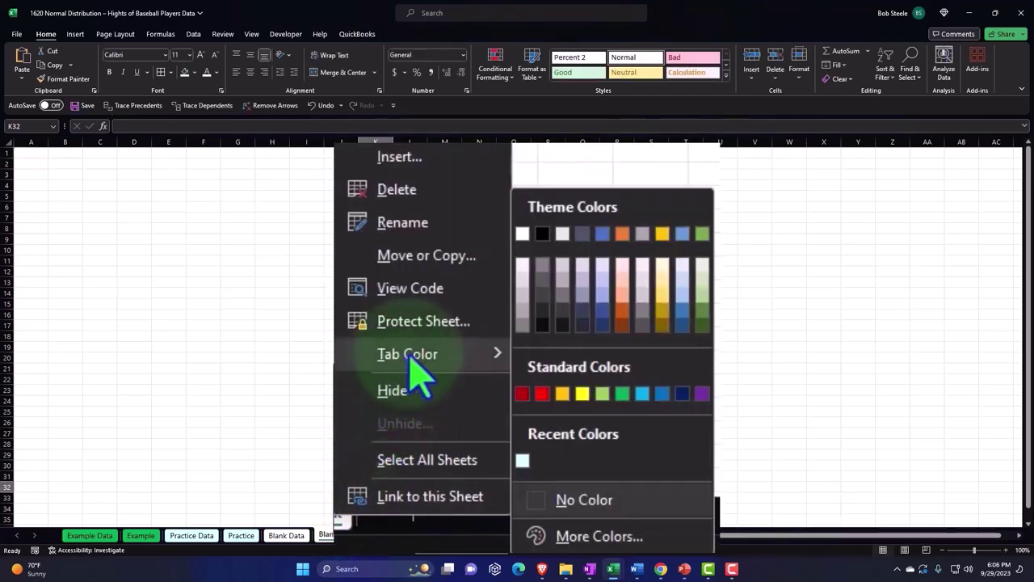
pyautogui.click(410, 401)
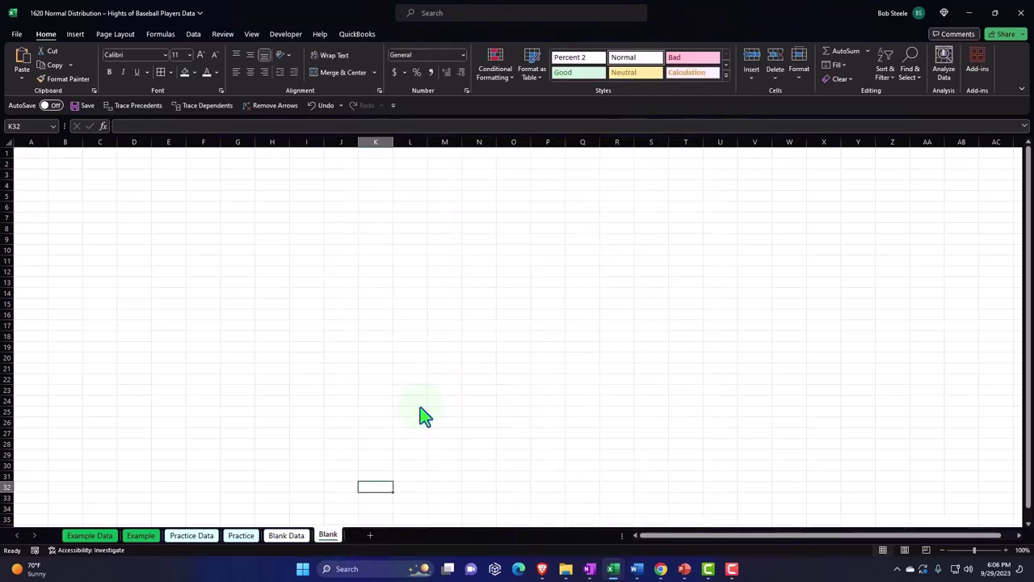
pyautogui.click(286, 535)
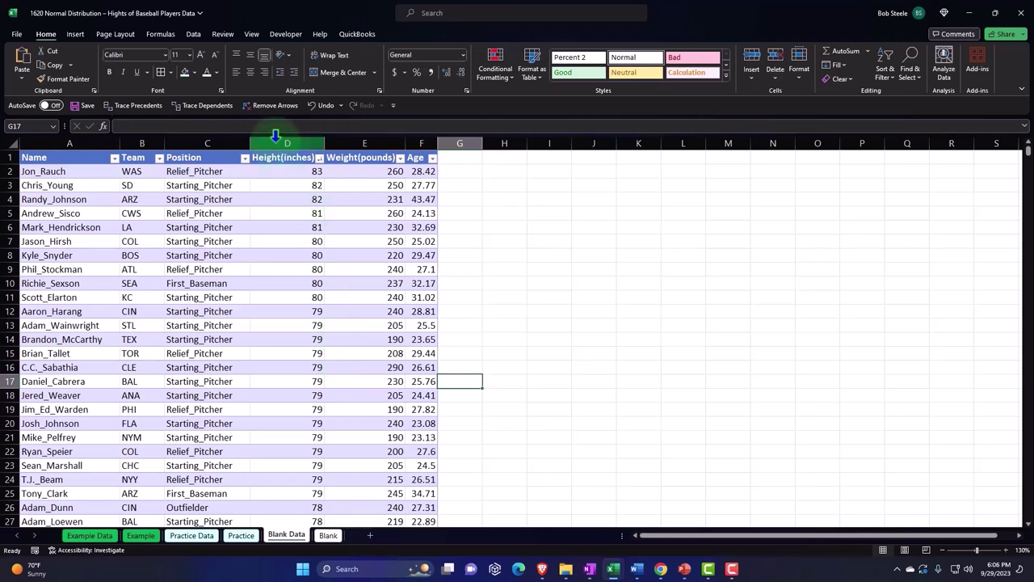
# - Copy column D heights from Blank Data and paste them as values at C1 of Blank
pyautogui.click(275, 136)
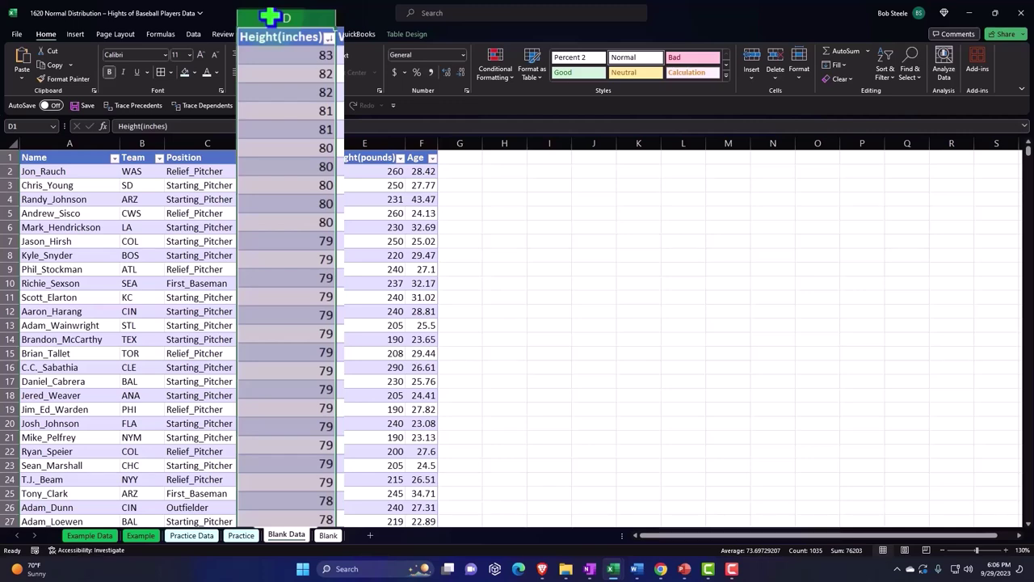
pyautogui.hotkey('ctrl', 'c')
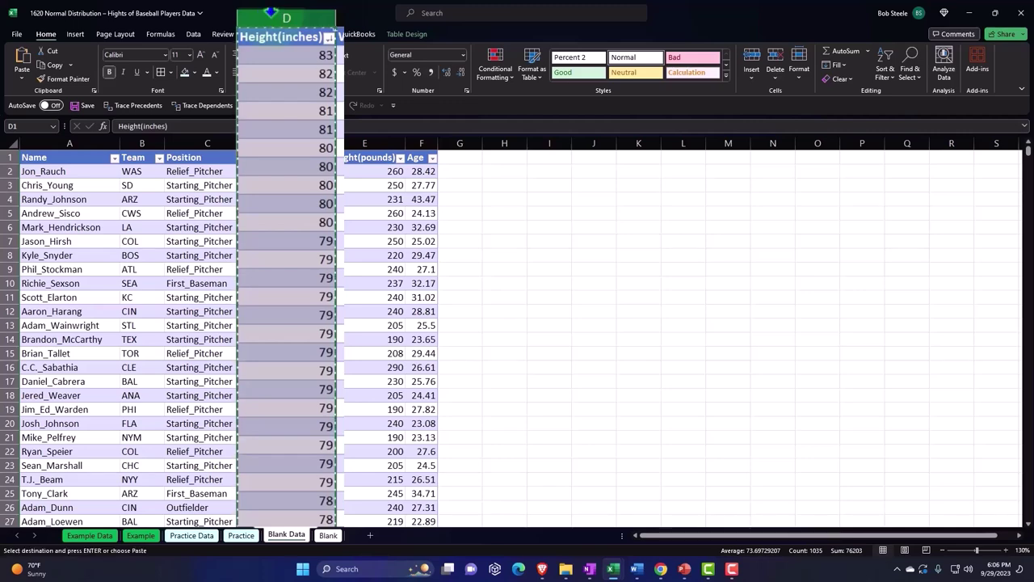
pyautogui.click(328, 535)
pyautogui.keyDown('ctrl'); pyautogui.scroll(11, 86, 226); pyautogui.keyUp('ctrl')
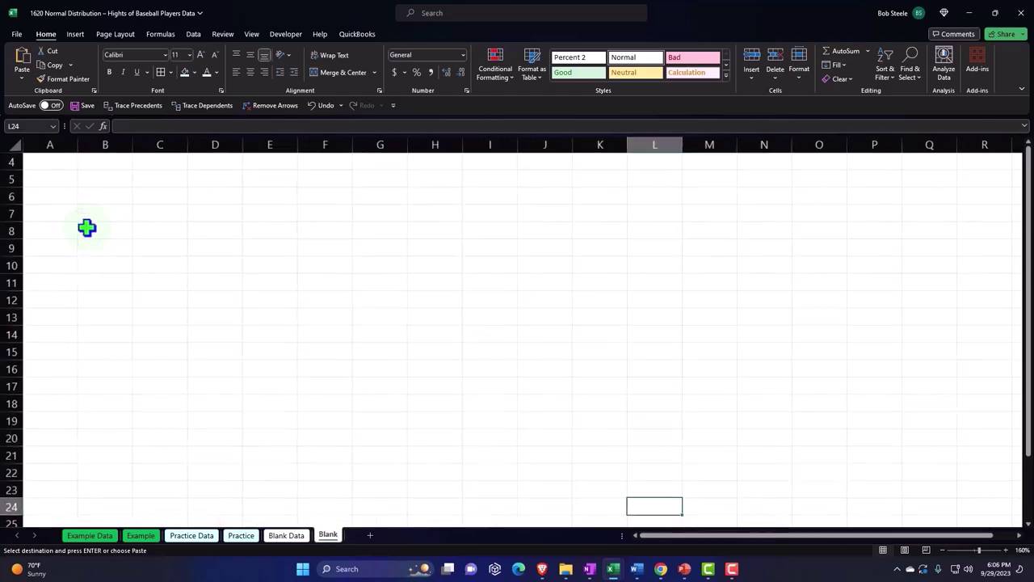
pyautogui.scroll(4, 101, 263)
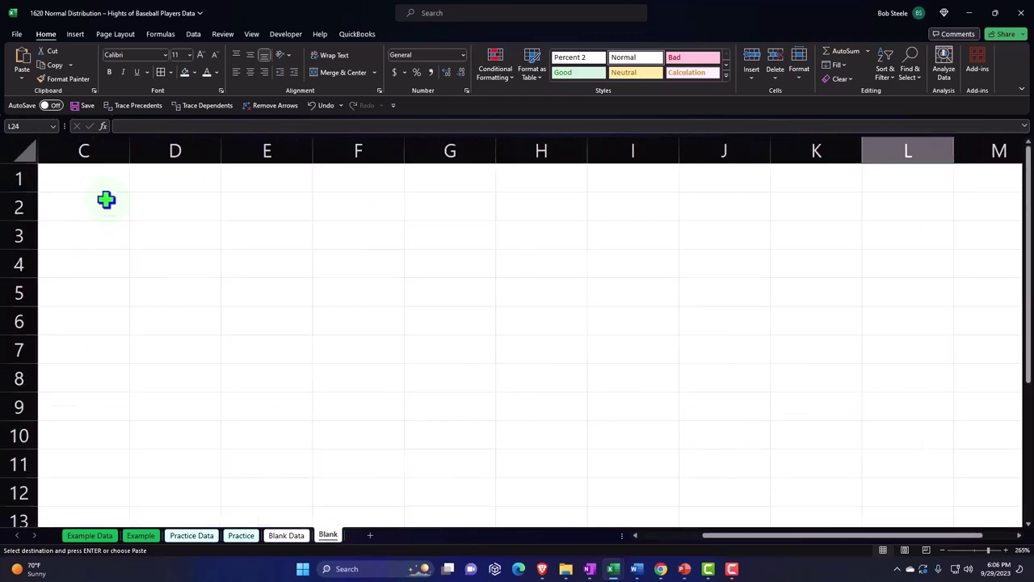
pyautogui.click(84, 175)
pyautogui.rightClick(84, 176)
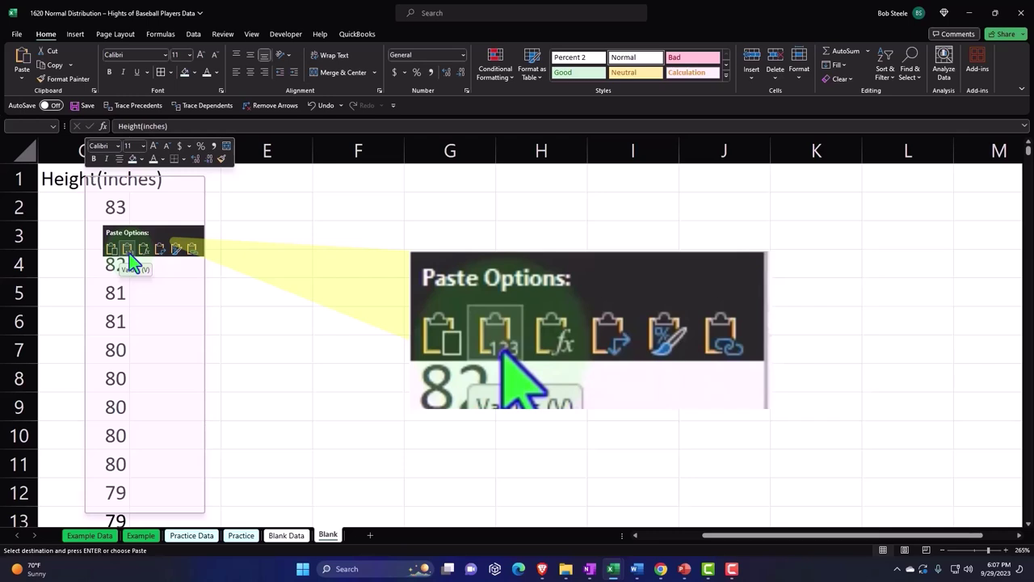
pyautogui.click(128, 250)
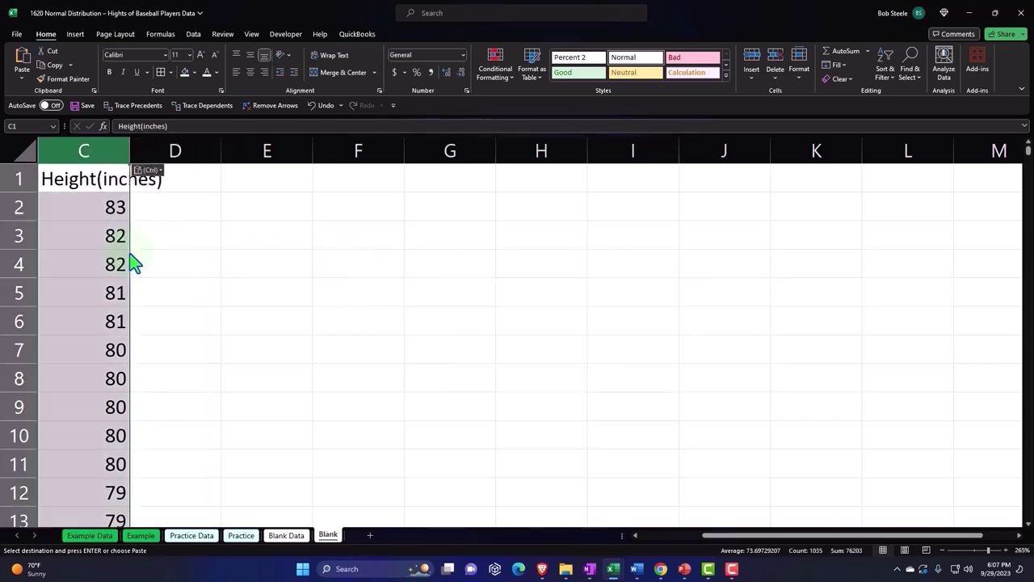
pyautogui.click(168, 253)
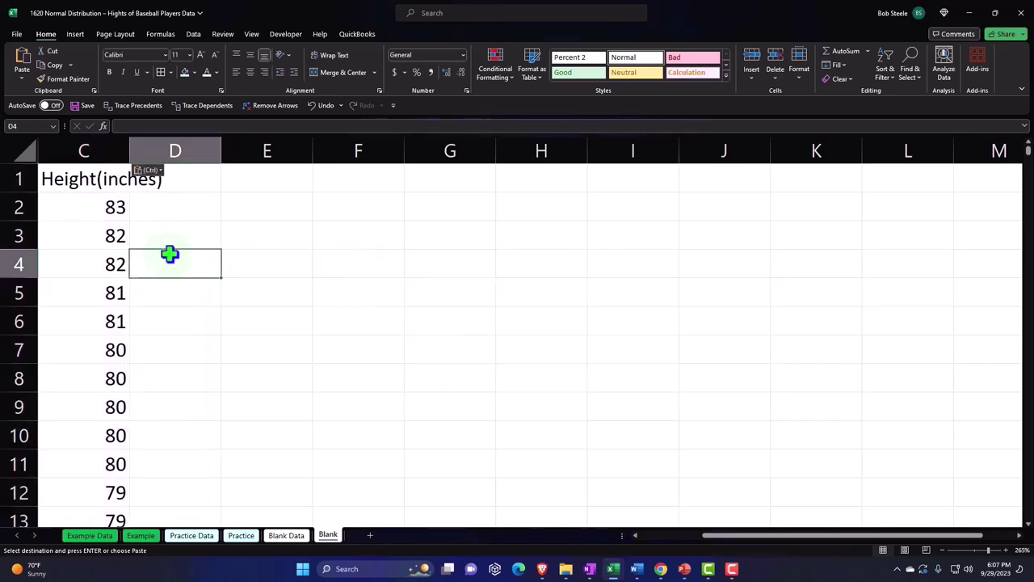
# - Convert the pasted heights into a banded table with headers
pyautogui.click(123, 261)
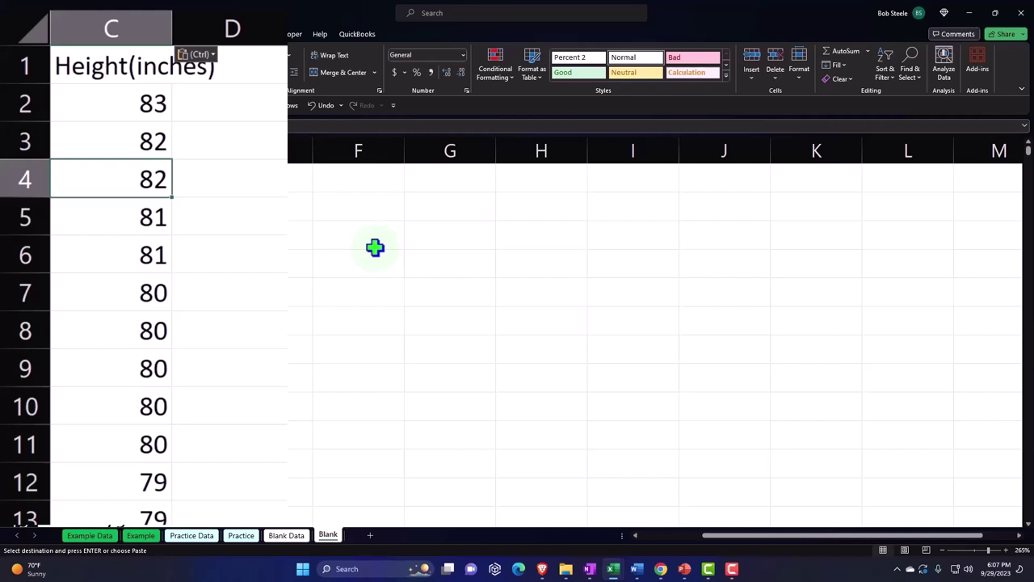
pyautogui.click(78, 35)
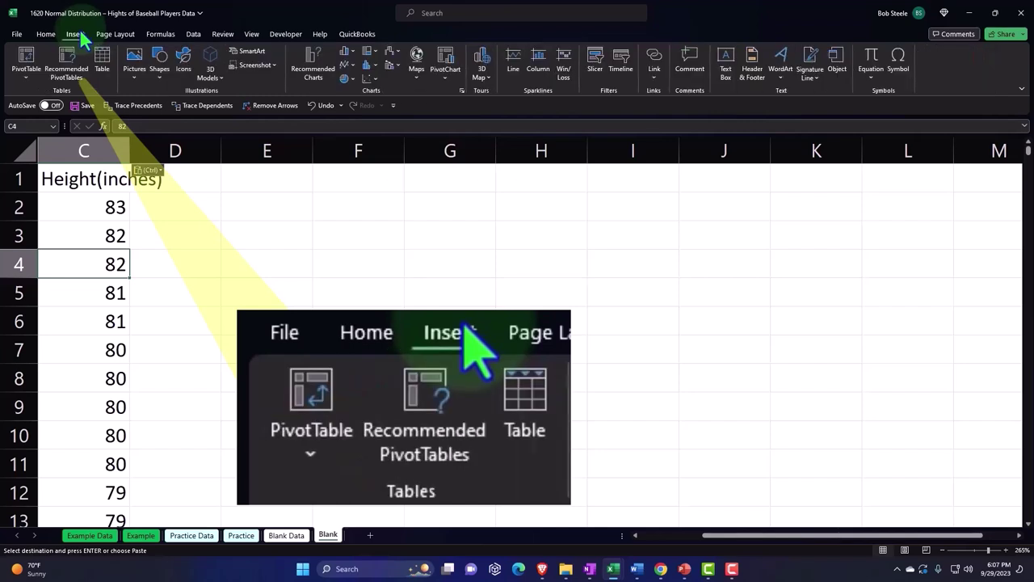
pyautogui.click(101, 63)
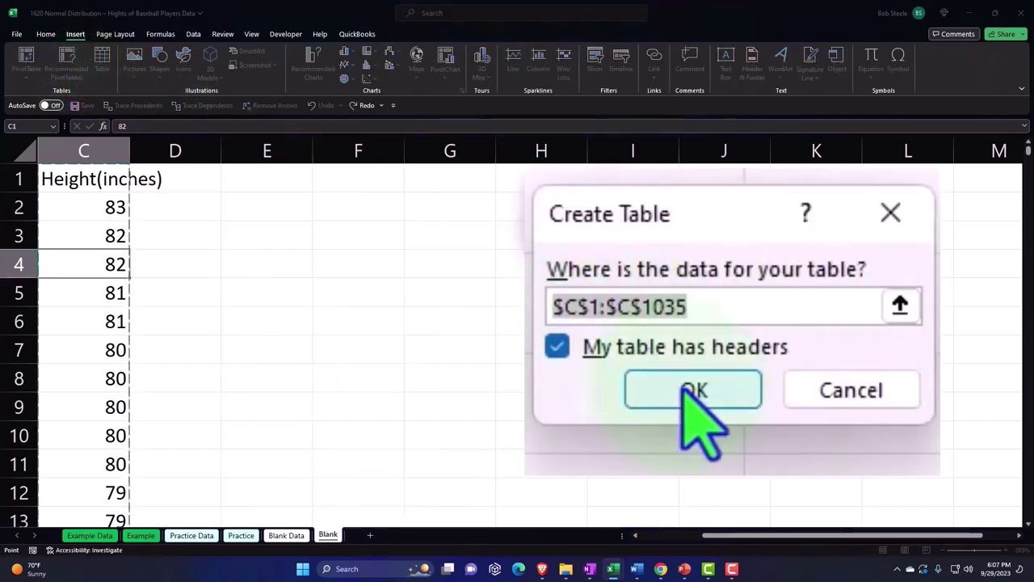
pyautogui.click(687, 392)
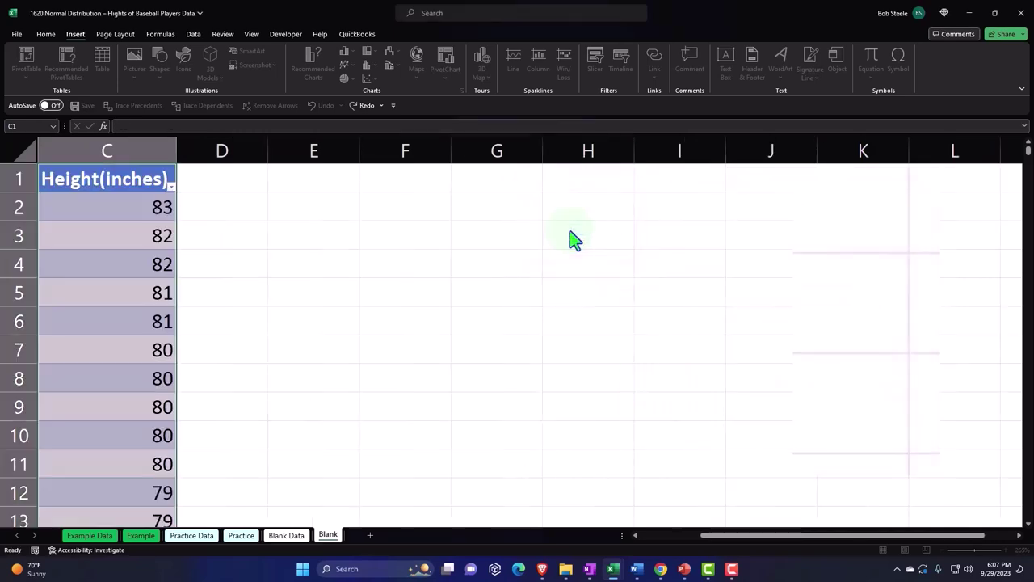
pyautogui.click(240, 272)
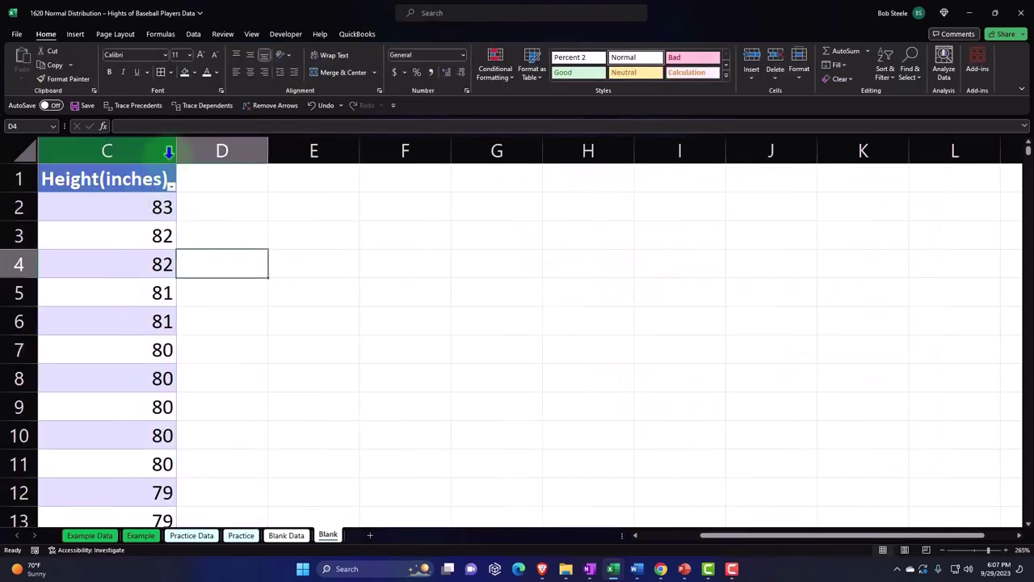
# - Narrow column C and make C1 a wrapped, centred 'Height (inches)' header
pyautogui.moveTo(175, 151); pyautogui.dragTo(127, 151)
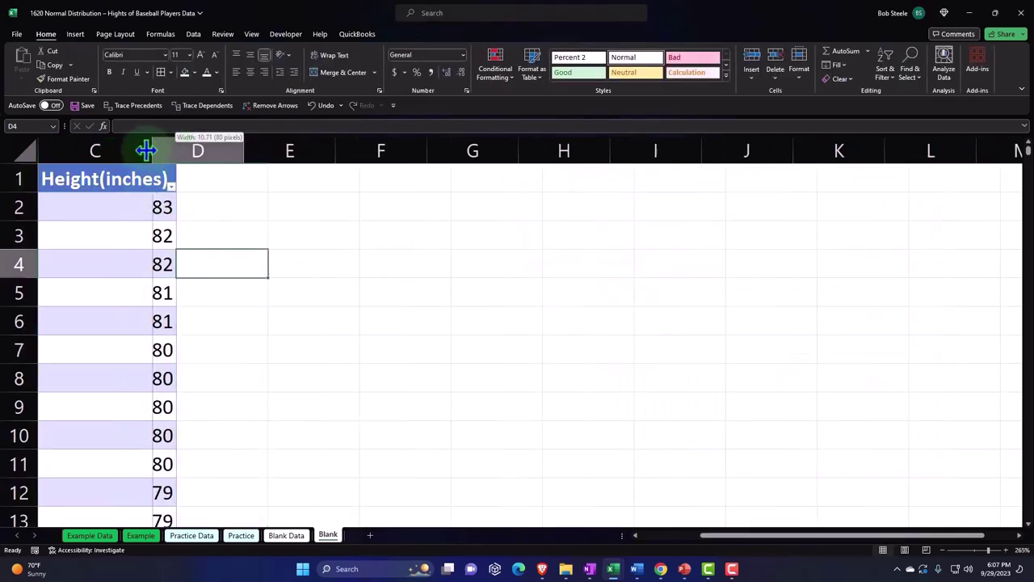
pyautogui.click(101, 178)
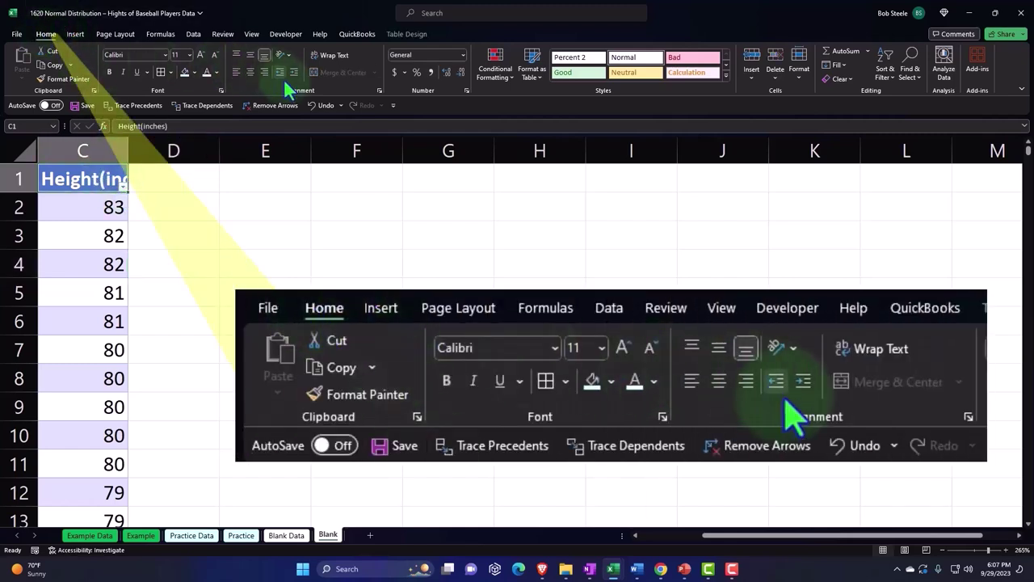
pyautogui.click(324, 55)
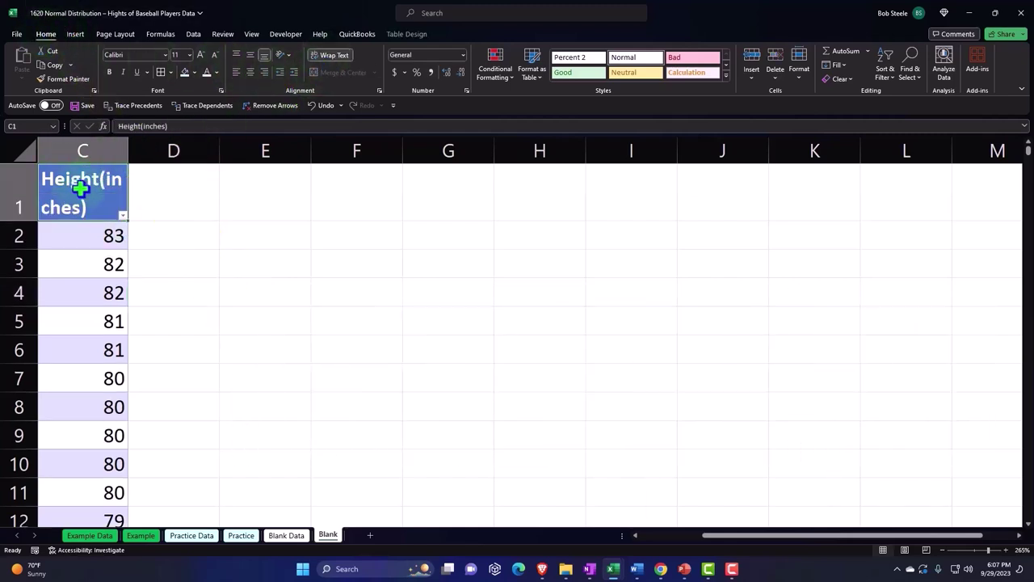
pyautogui.doubleClick(100, 178)
pyautogui.press('Return')
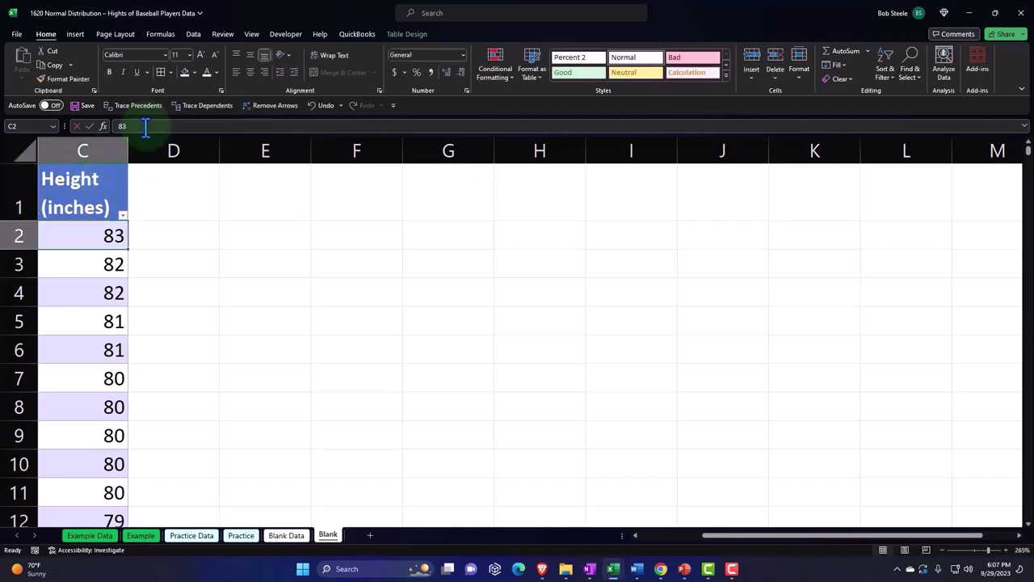
pyautogui.click(84, 194)
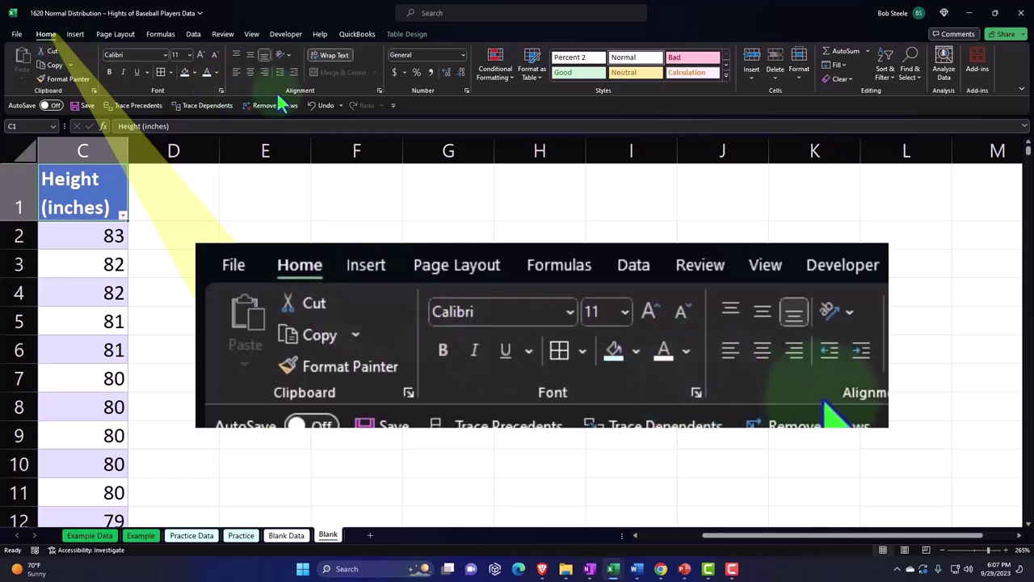
pyautogui.click(249, 72)
pyautogui.click(251, 235)
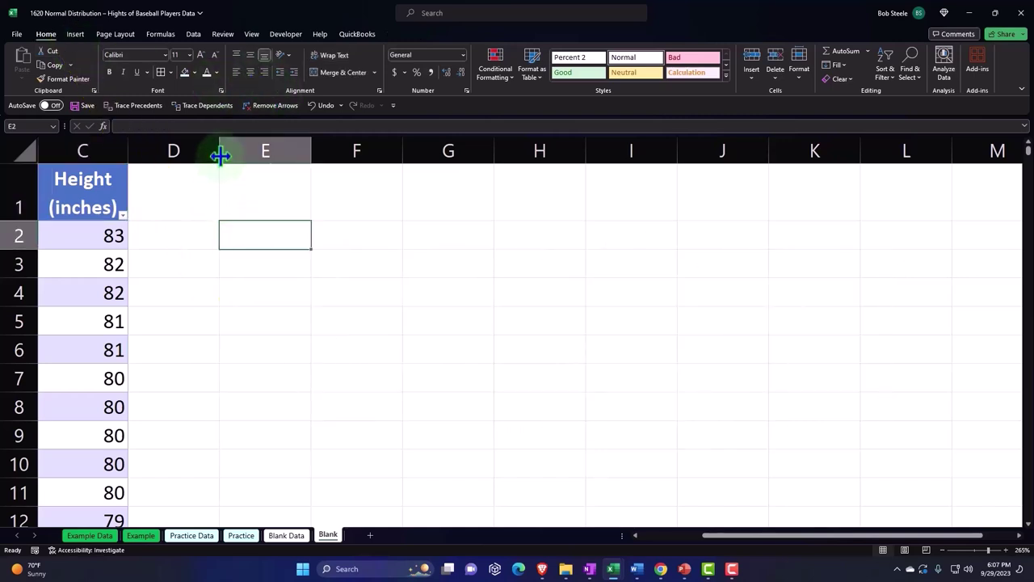
# - Narrow column D as a spacer and enter Mean, SD, Median and Mode in E2:E5
pyautogui.moveTo(219, 155); pyautogui.dragTo(150, 151)
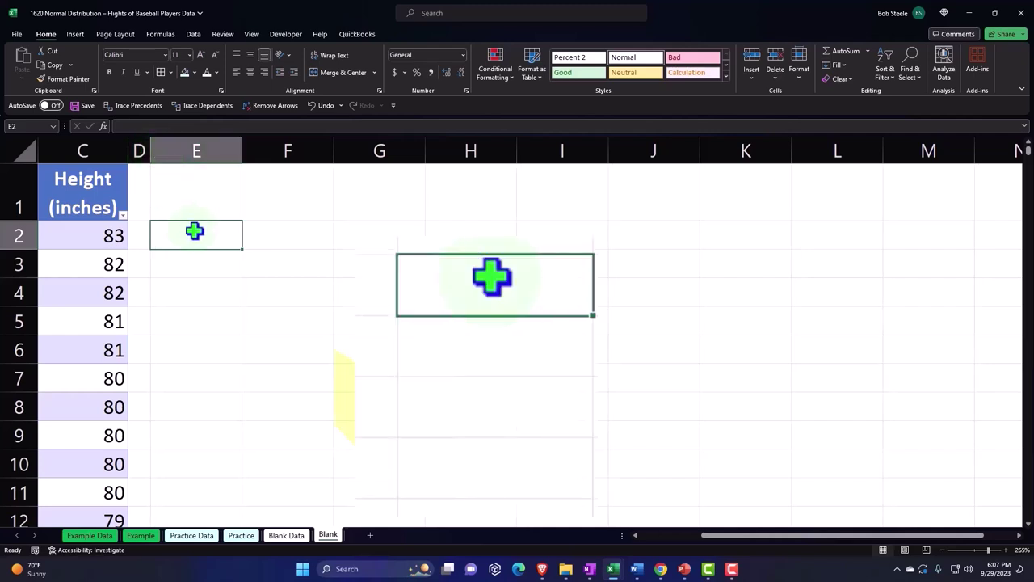
pyautogui.write('Mea')
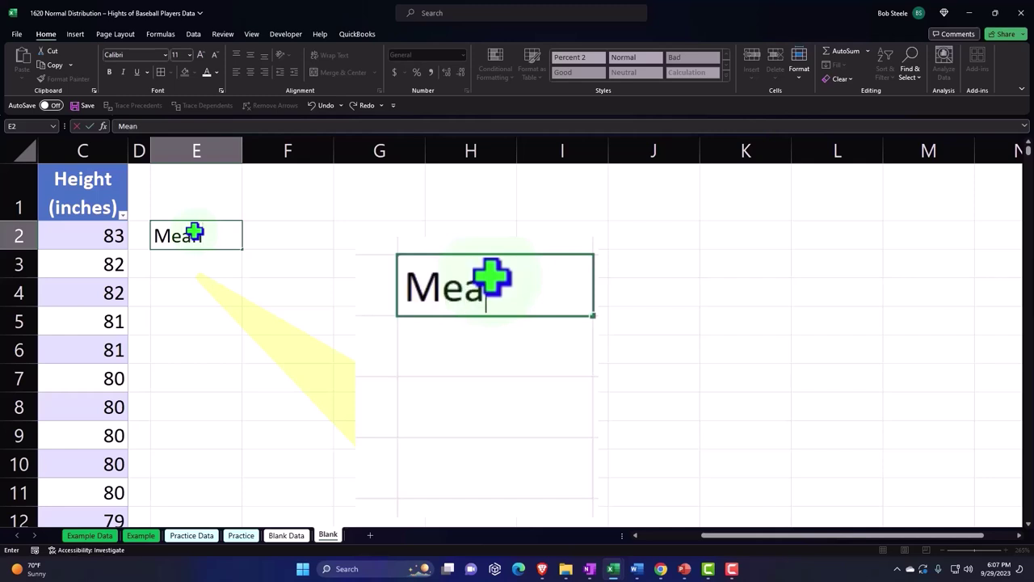
pyautogui.write('n')
pyautogui.press('Return')
pyautogui.write('SD')
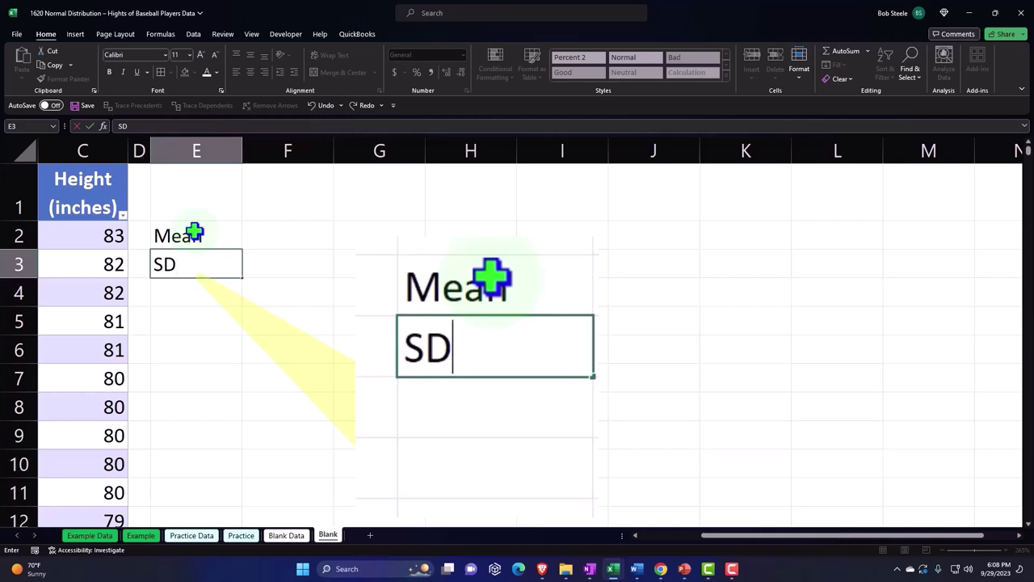
pyautogui.press('Return')
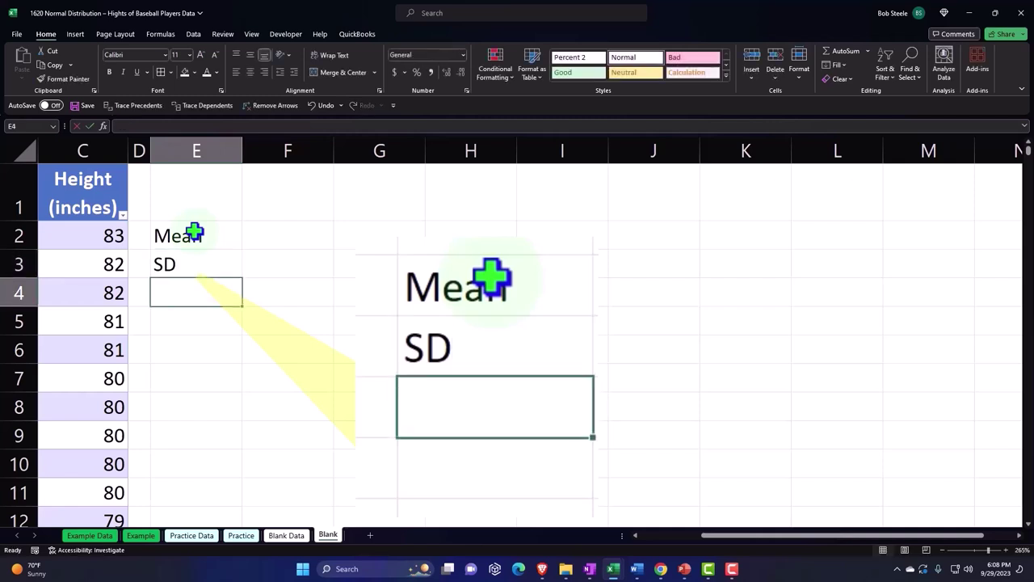
pyautogui.write('Me')
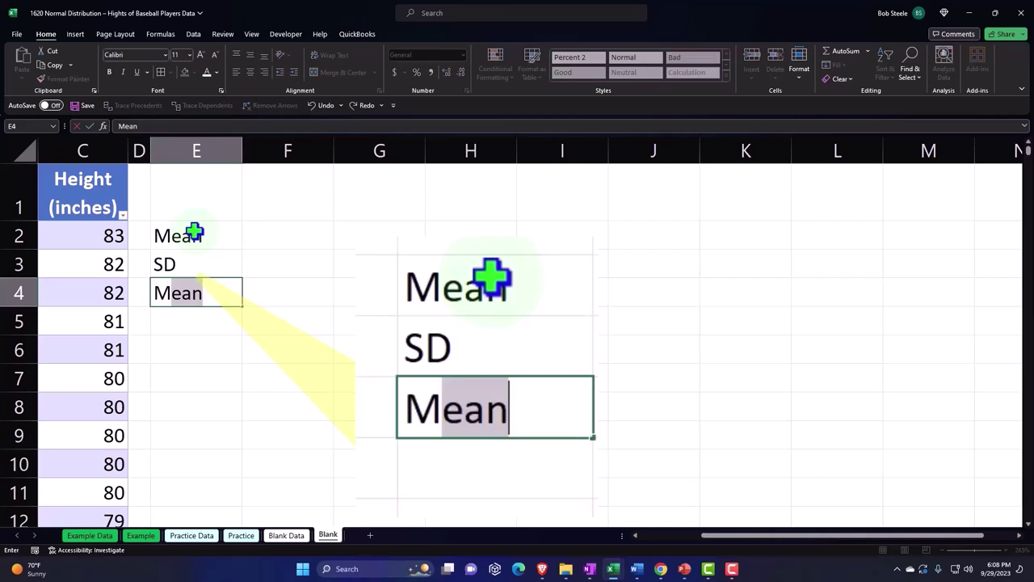
pyautogui.write('dian')
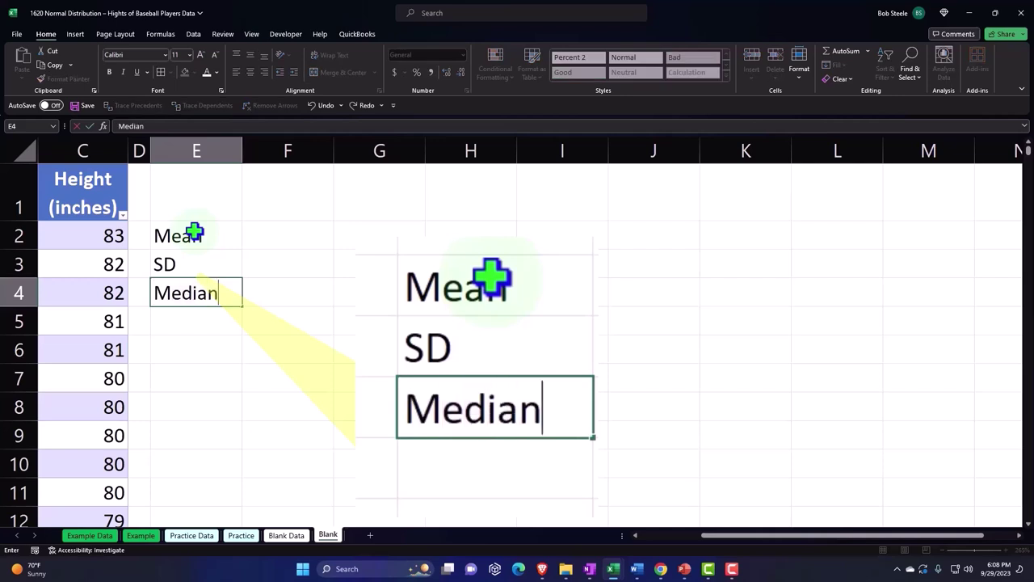
pyautogui.press('Return')
pyautogui.write('MOd')
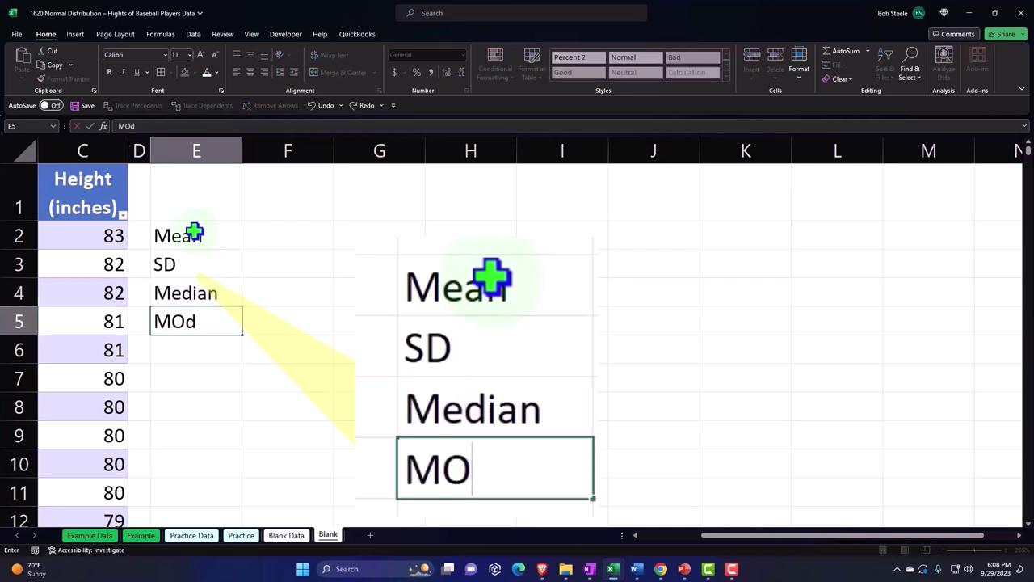
pyautogui.press('BackSpace')
pyautogui.press('BackSpace')
pyautogui.write('ode')
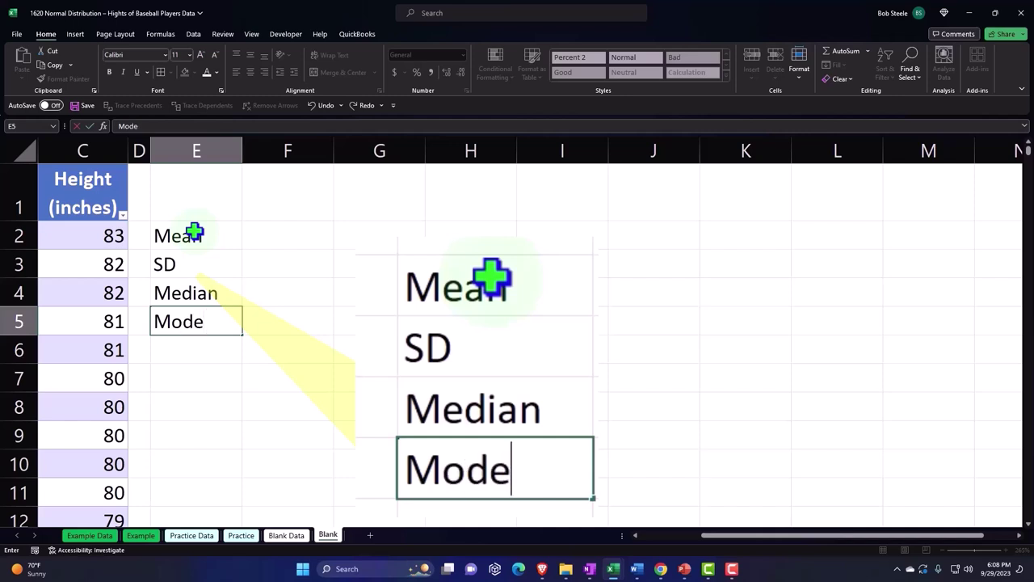
pyautogui.press('Tab')
pyautogui.press('Up')
pyautogui.press('Up')
pyautogui.press('Up')
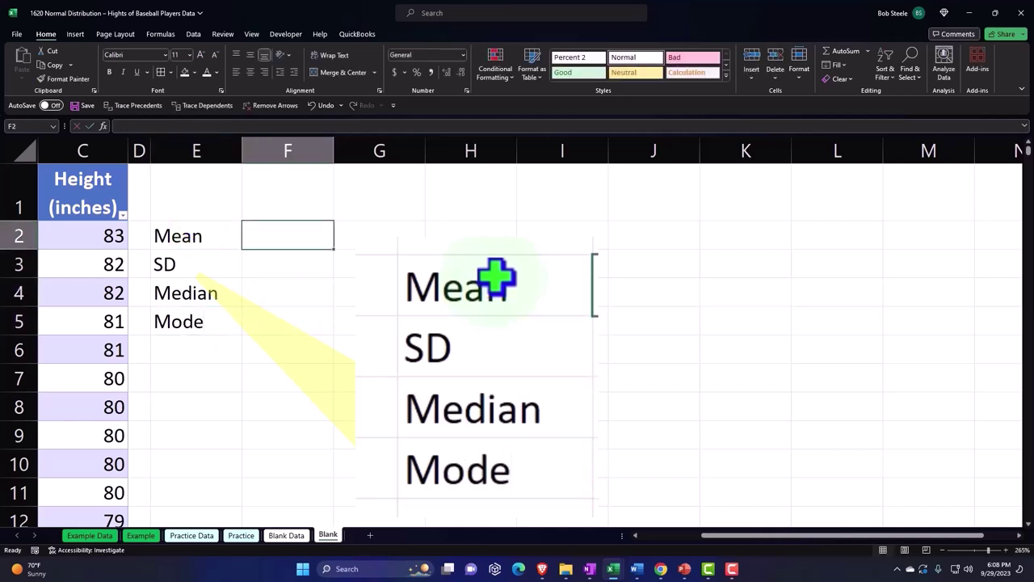
# - Format columns E:S as Currency with no symbol and red (1,234.10) negatives
pyautogui.click(195, 147)
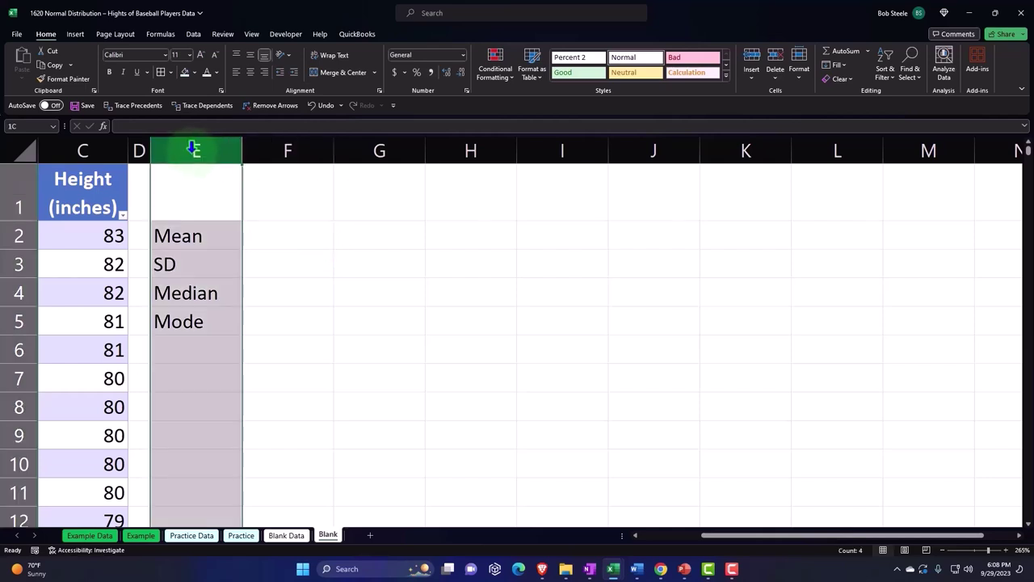
pyautogui.moveTo(195, 148)
pyautogui.mouseDown()
pyautogui.moveTo(908, 151)
pyautogui.moveTo(996, 162)
pyautogui.moveTo(867, 159)
pyautogui.mouseUp()
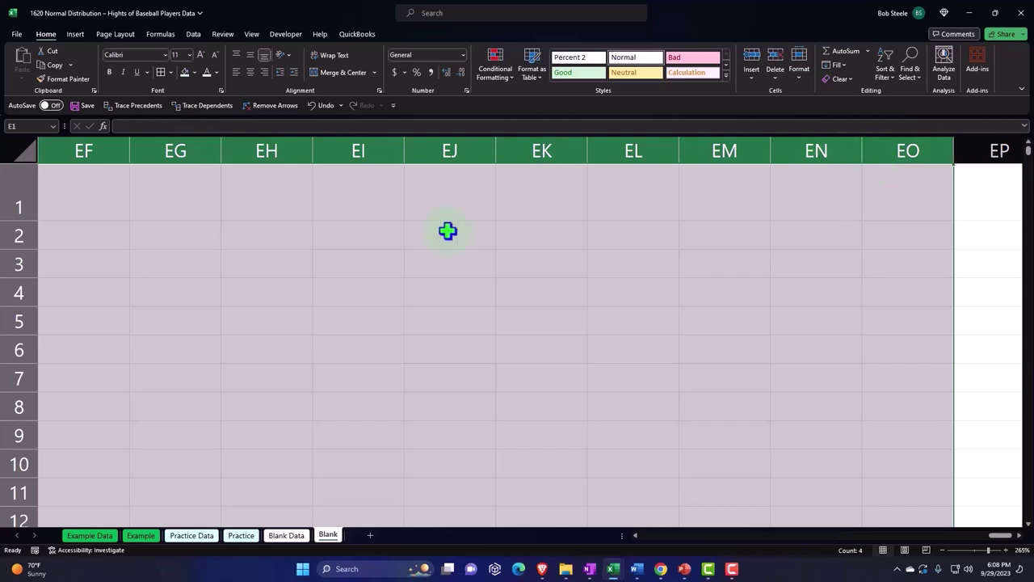
pyautogui.rightClick(318, 237)
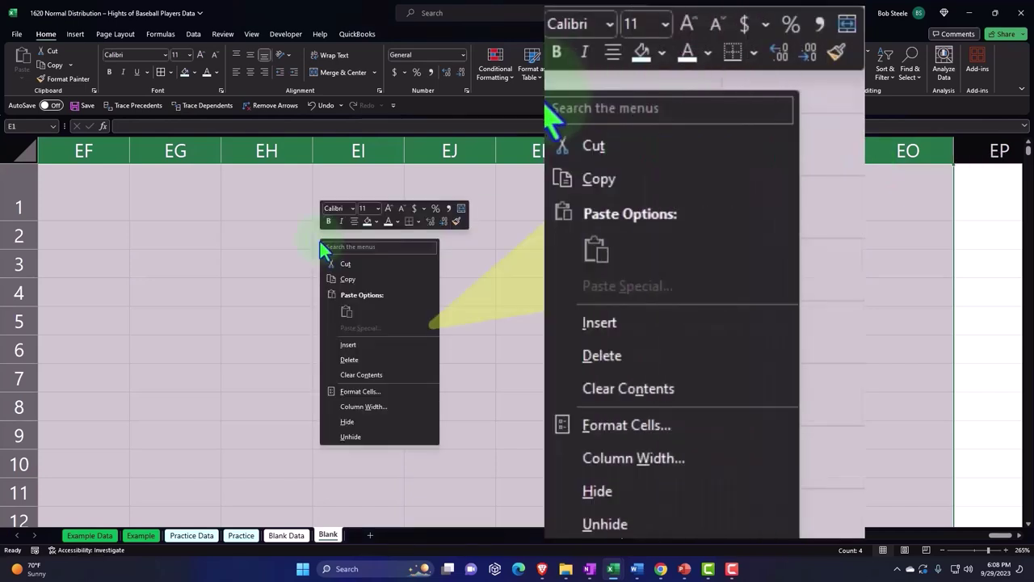
pyautogui.click(361, 391)
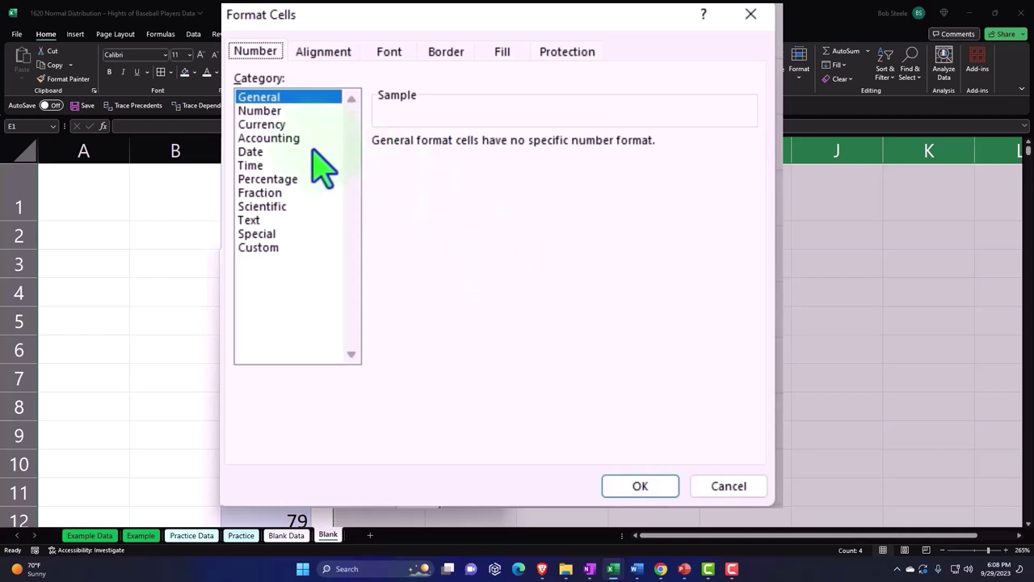
pyautogui.click(272, 127)
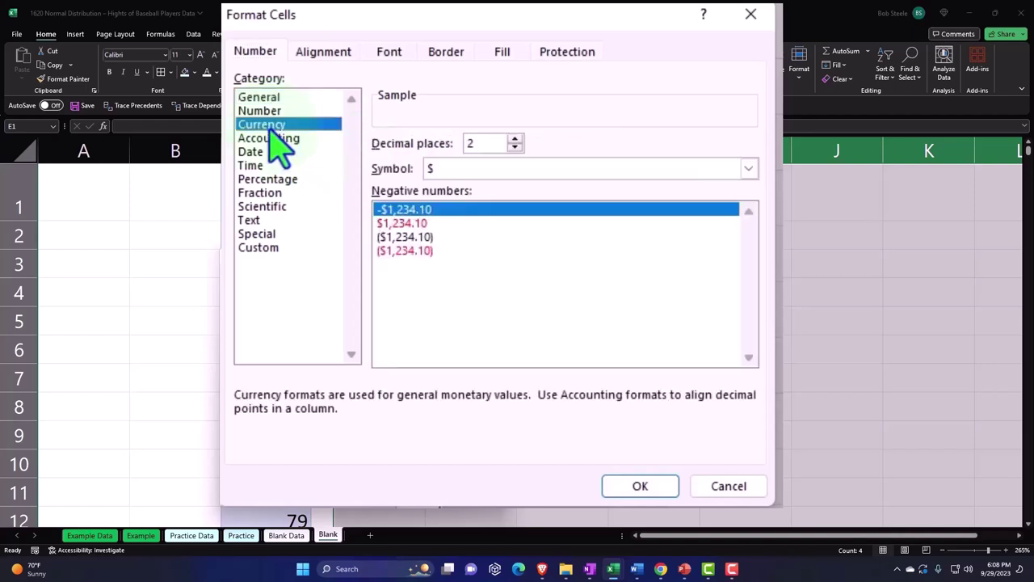
pyautogui.click(397, 252)
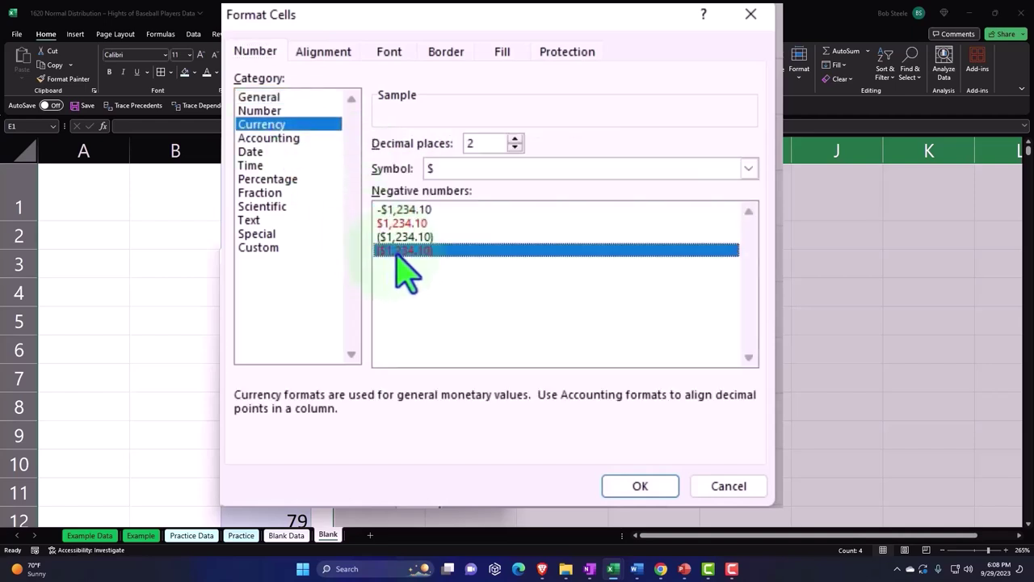
pyautogui.click(479, 171)
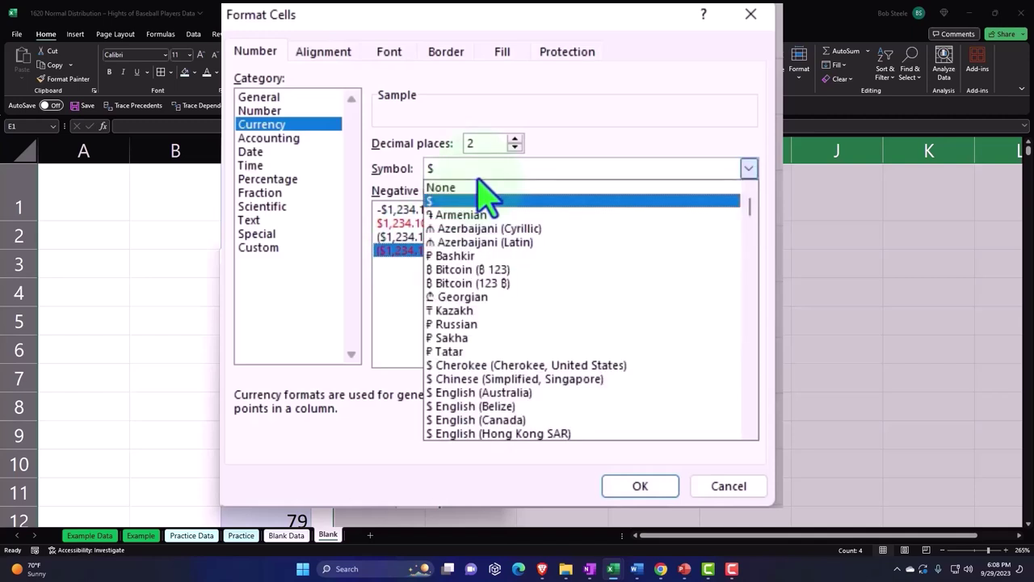
pyautogui.click(478, 186)
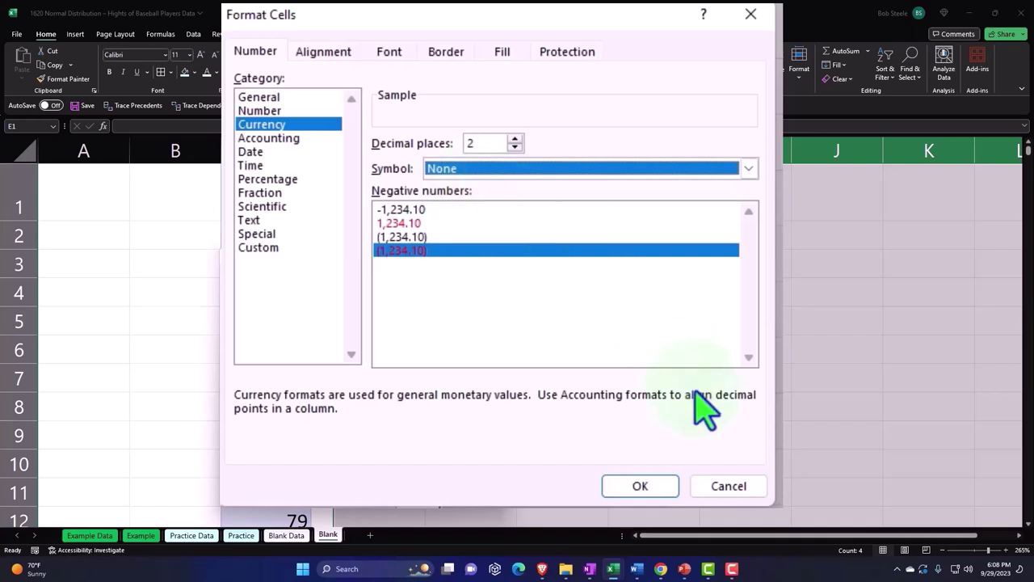
pyautogui.click(670, 483)
pyautogui.click(419, 387)
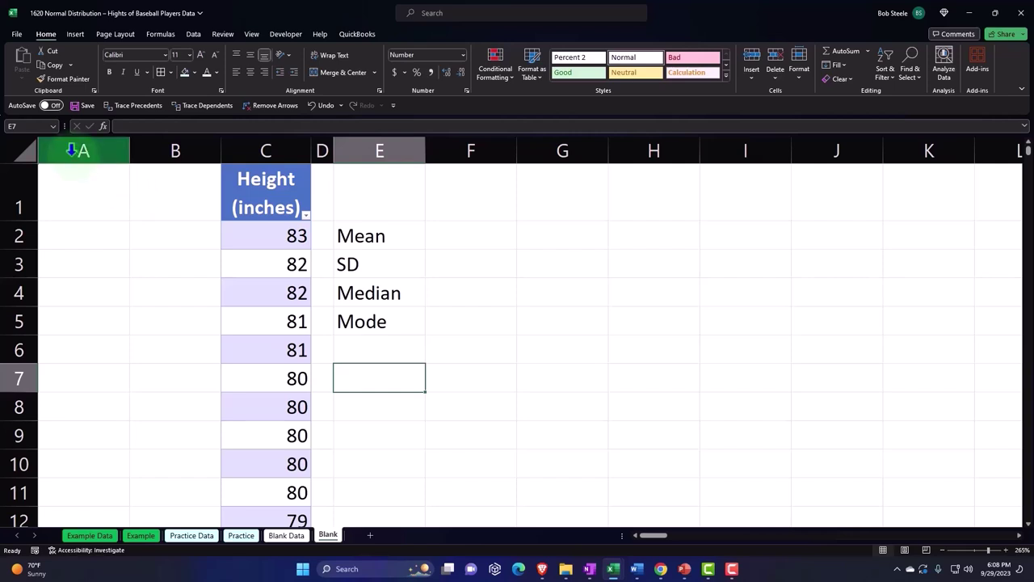
# - Delete the empty columns A and B
pyautogui.moveTo(71, 146); pyautogui.dragTo(142, 151)
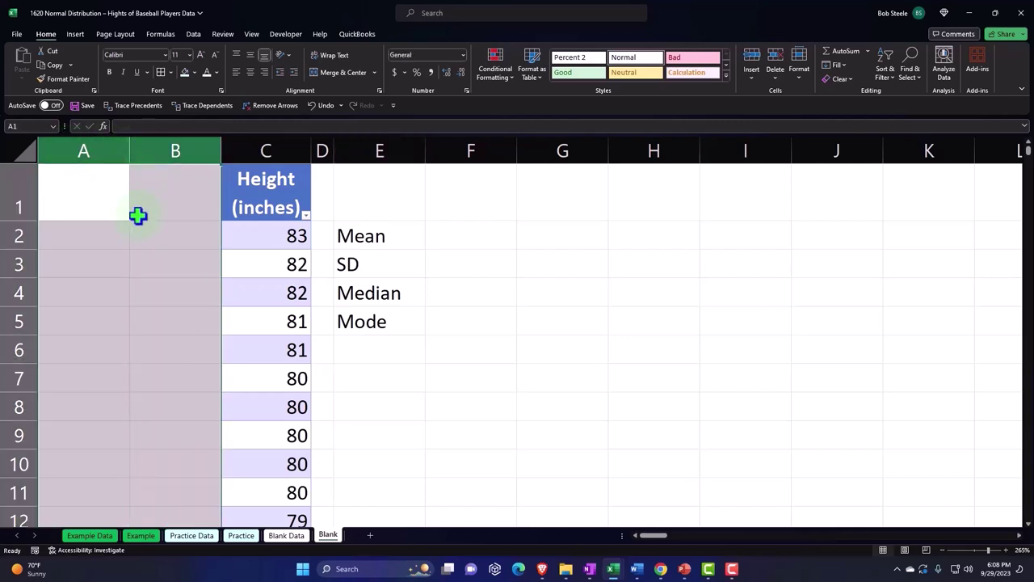
pyautogui.rightClick(138, 214)
pyautogui.click(169, 333)
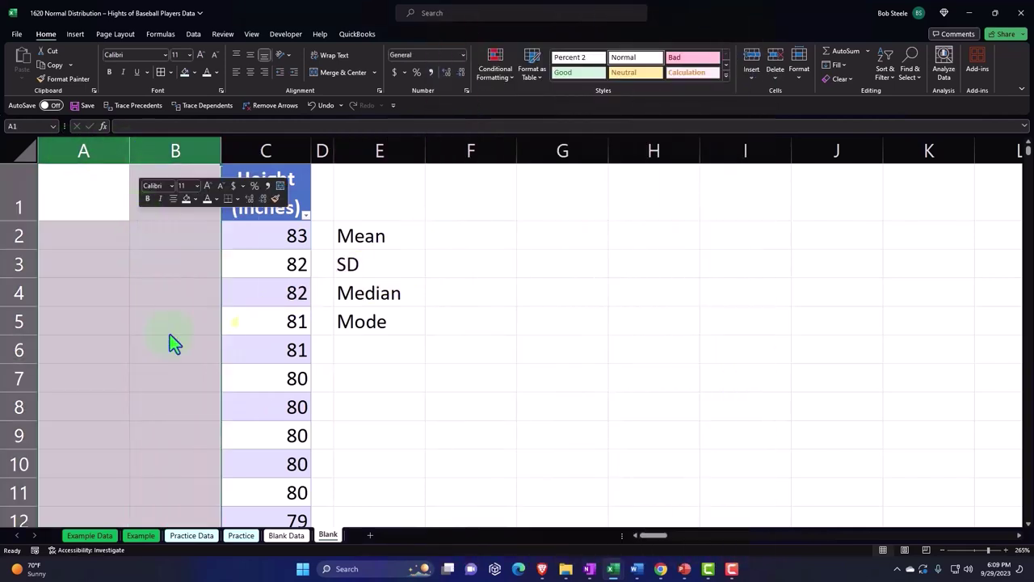
# - Enter =AVERAGE(Table4[Height (inches)]) in D2 for the mean, giving 73.70
pyautogui.click(277, 235)
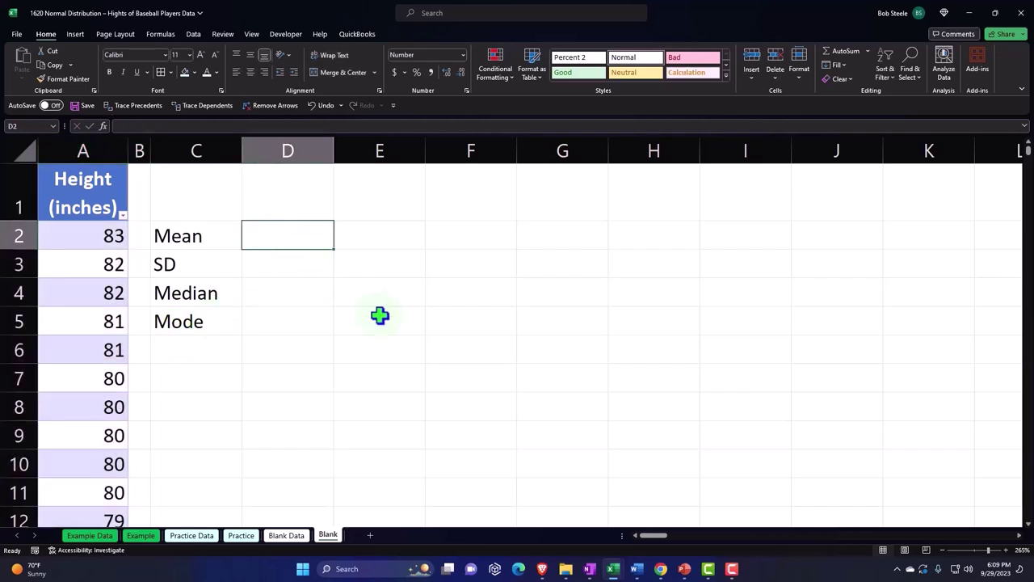
pyautogui.write('=aver')
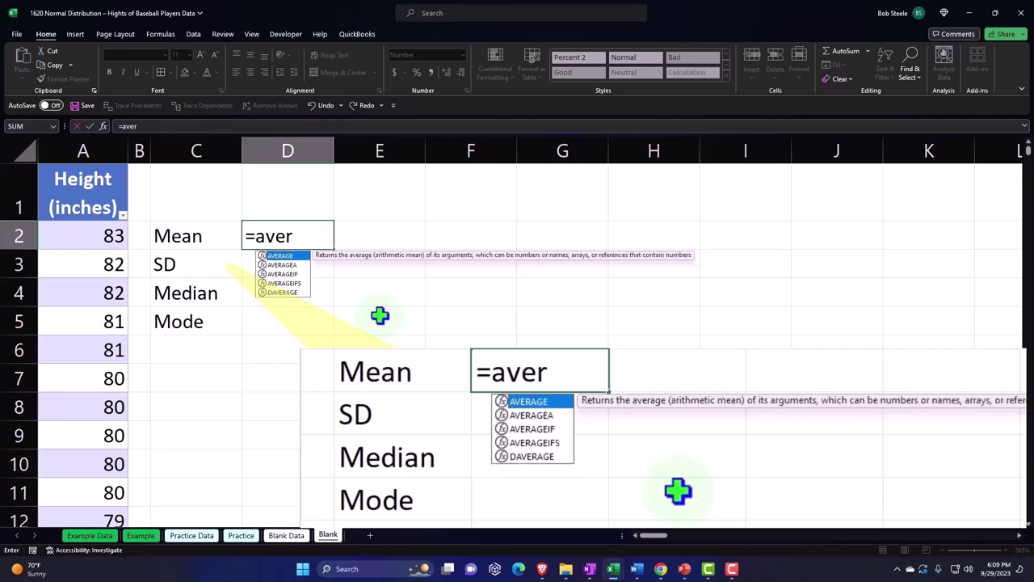
pyautogui.press('Tab')
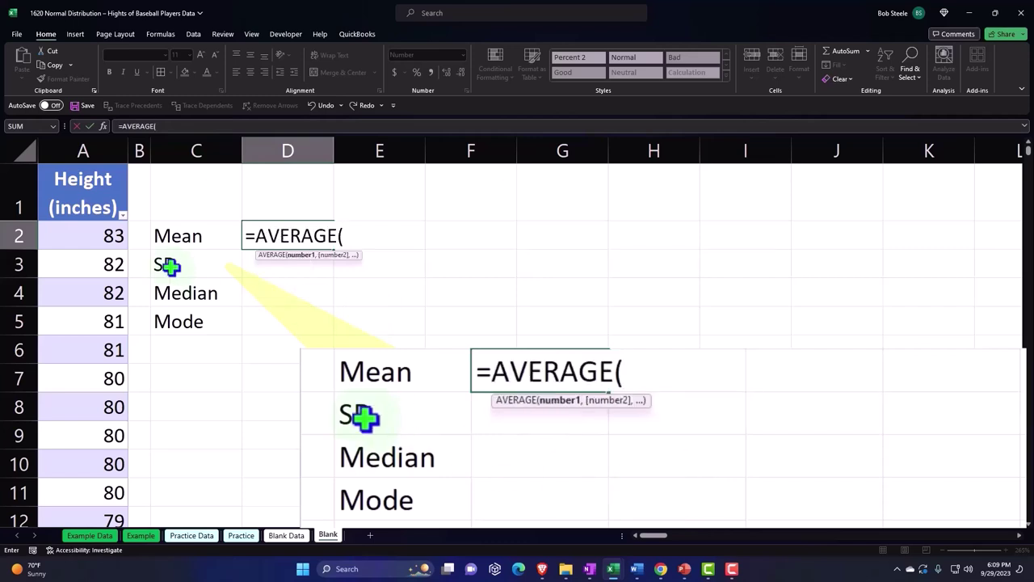
pyautogui.click(82, 161)
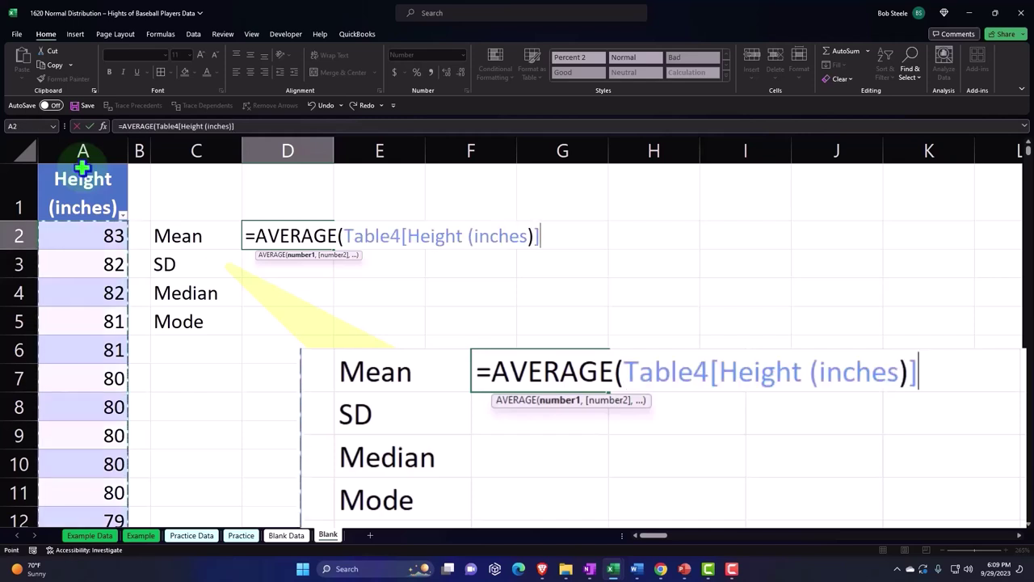
pyautogui.press('Return')
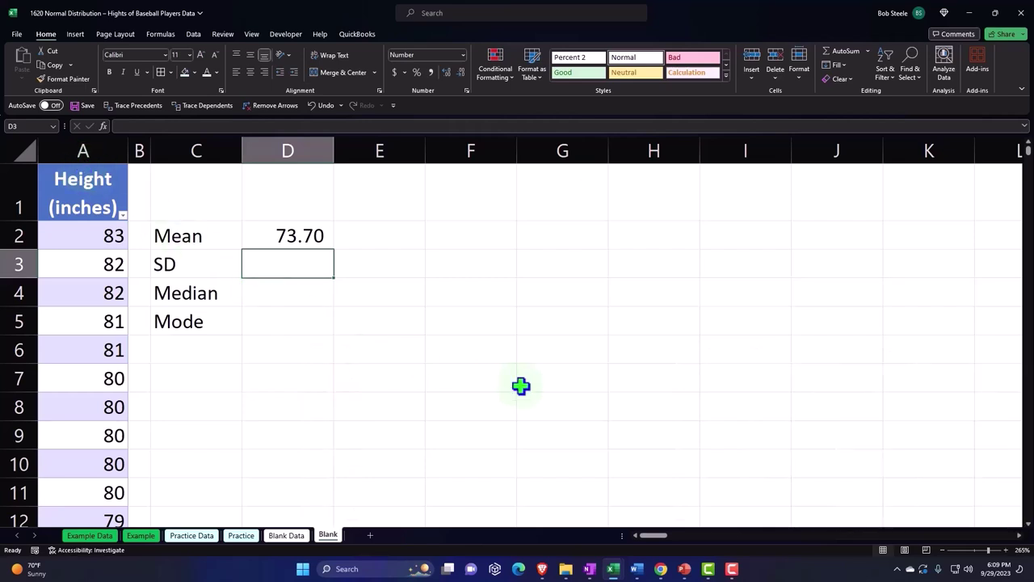
# - Enter =STDEV.P(Table4[Height (inches)]) in D3 for the SD, giving 2.30
pyautogui.write('=s')
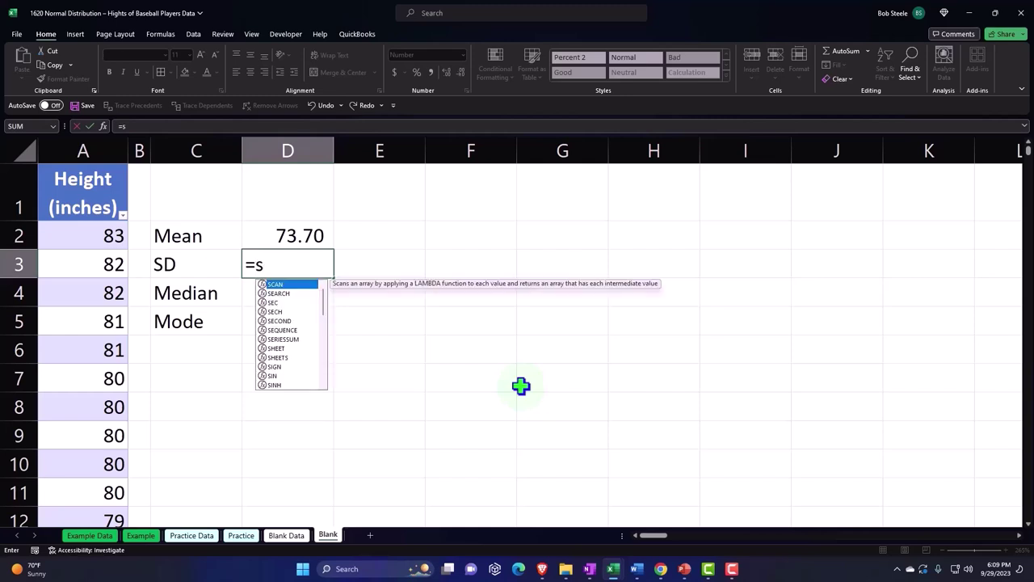
pyautogui.write('d')
pyautogui.press('BackSpace')
pyautogui.write('t')
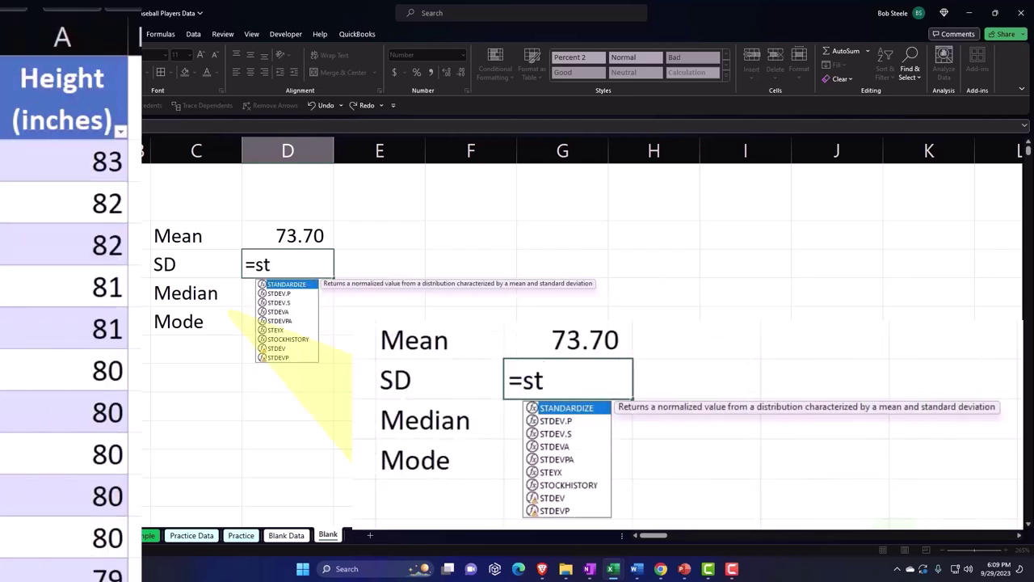
pyautogui.doubleClick(282, 292)
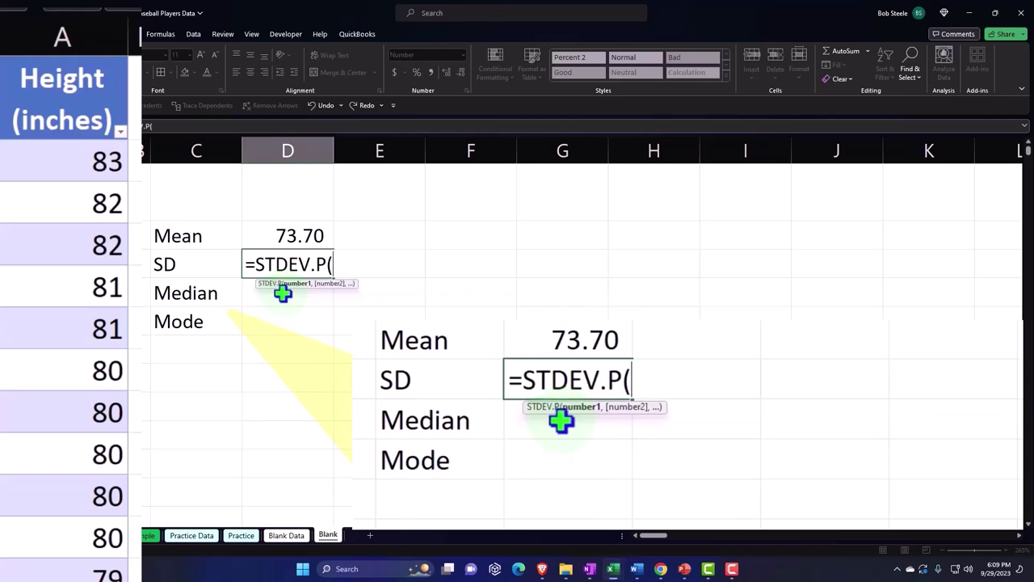
pyautogui.click(78, 57)
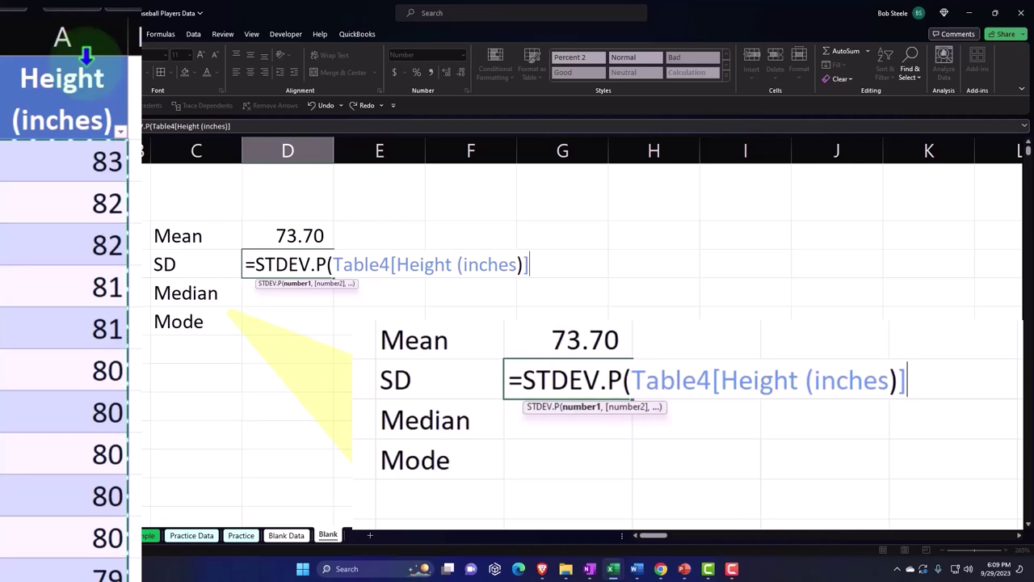
pyautogui.press('Return')
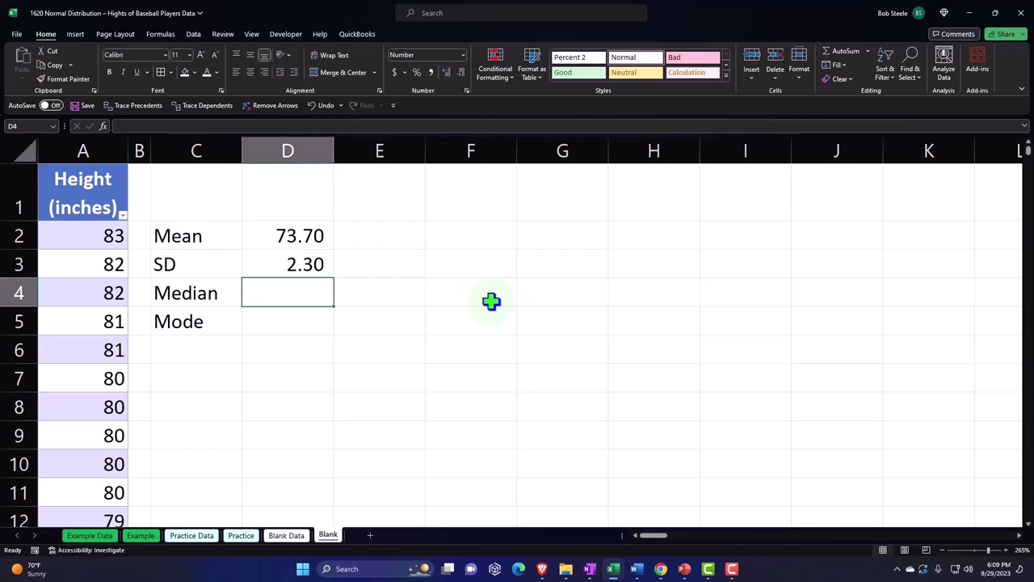
# - Enter =MEDIAN(Table4[Height (inches)]) in D4, giving 74.00
pyautogui.write('=')
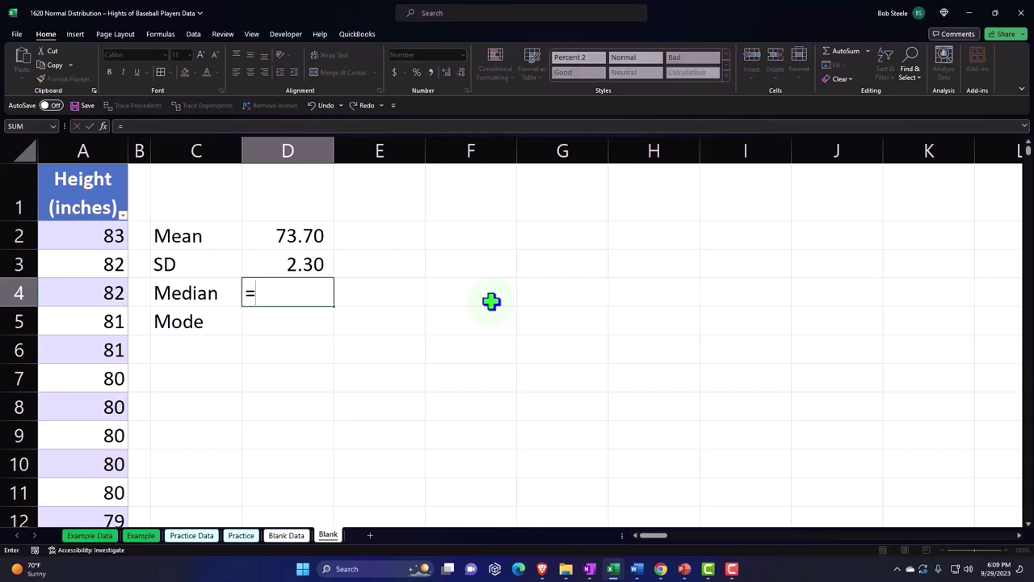
pyautogui.write('me')
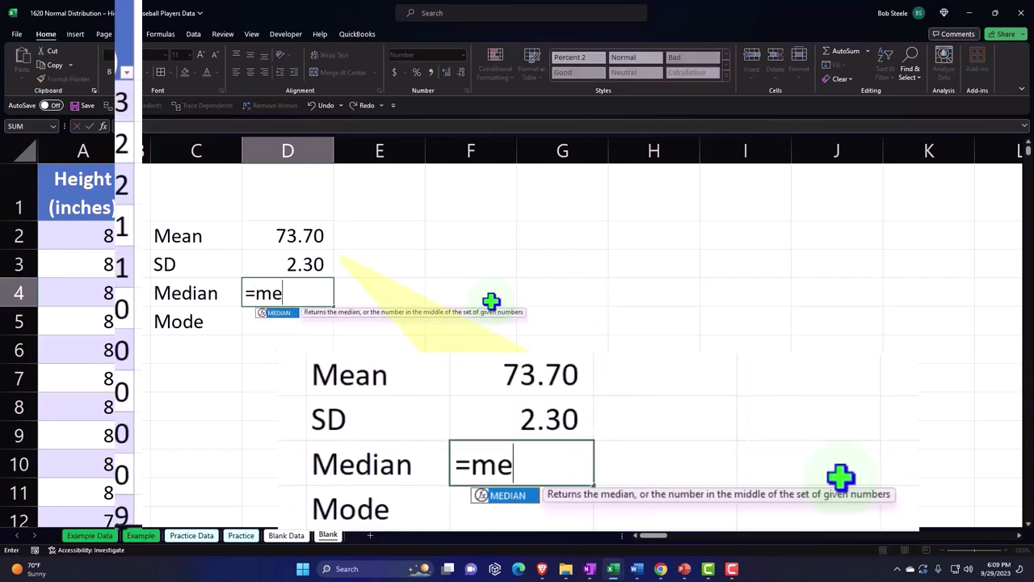
pyautogui.press('Tab')
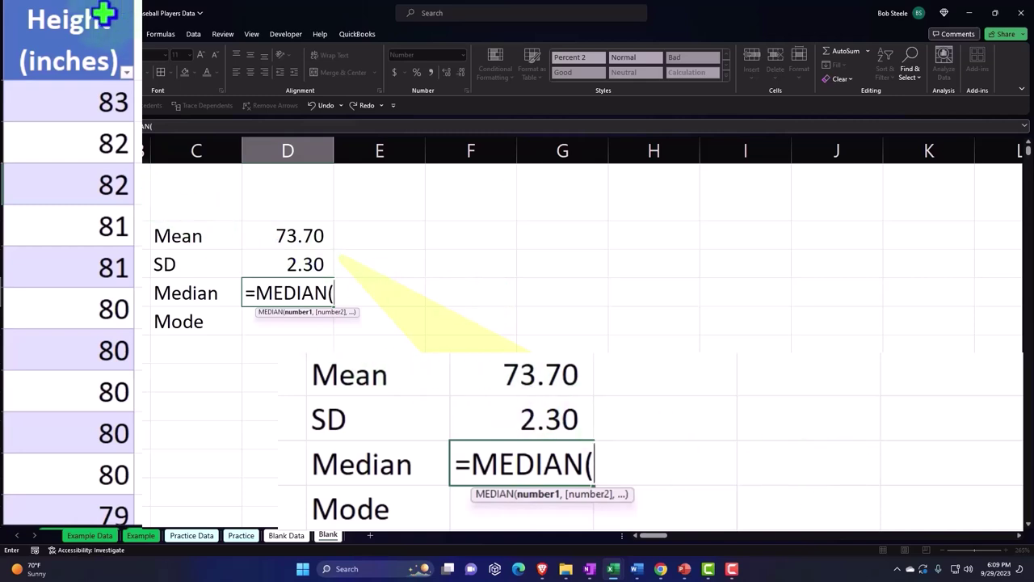
pyautogui.click(84, 4)
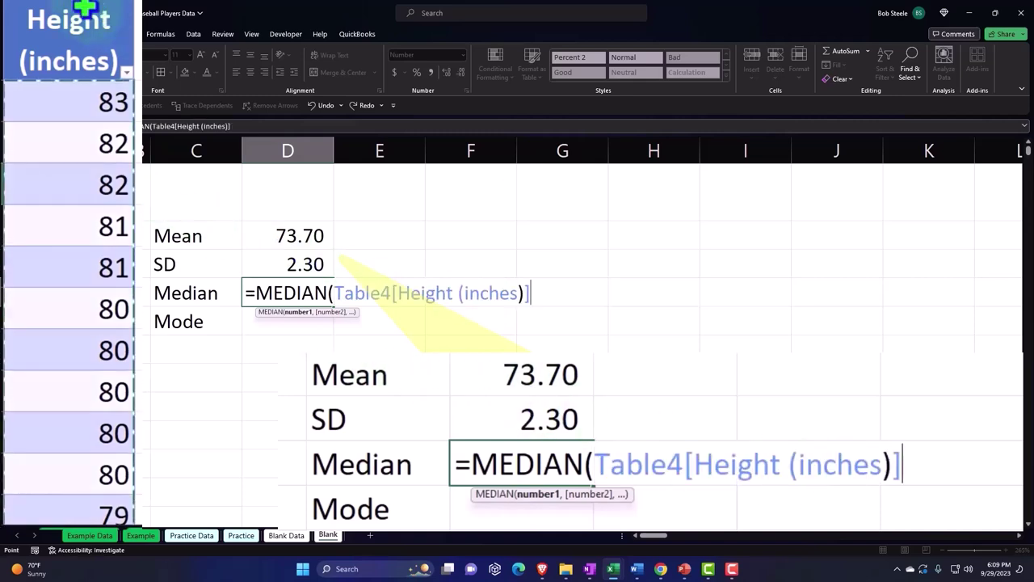
pyautogui.press('Return')
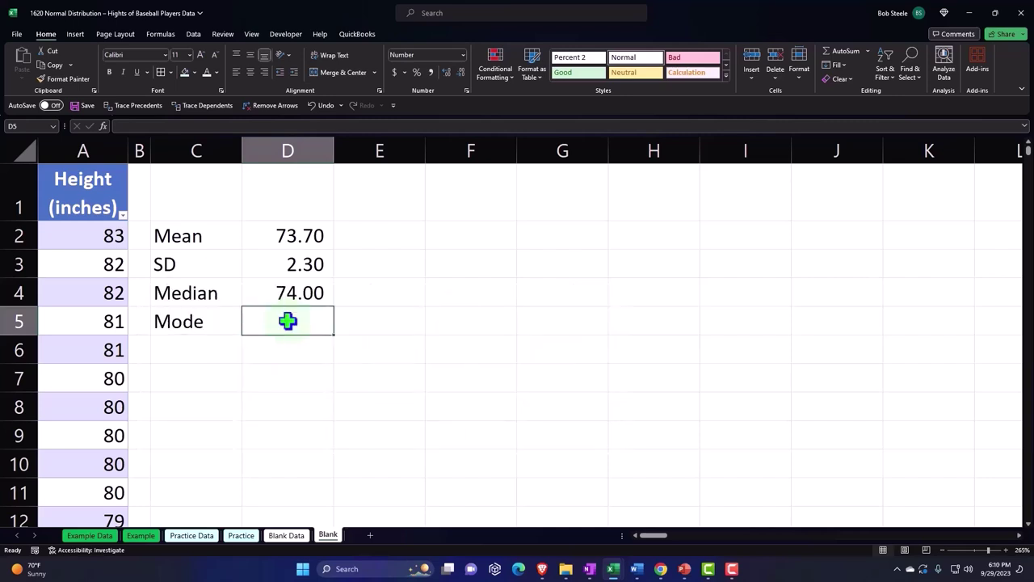
# - Enter =MODE.SNGL(Table4[Height (inches)]) in D5, giving 74.00, then recheck the mean formula
pyautogui.write('=mod')
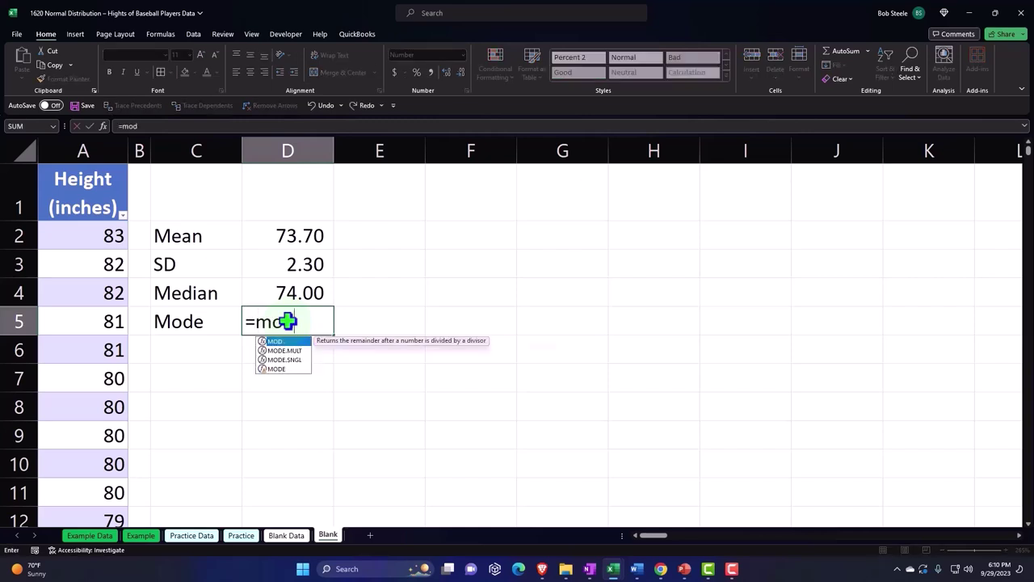
pyautogui.write('e')
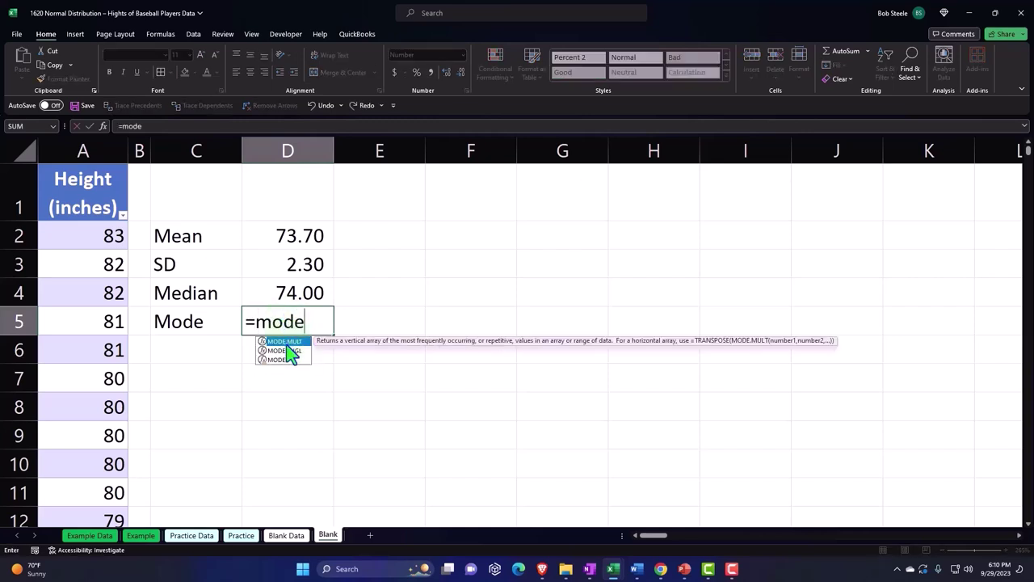
pyautogui.doubleClick(284, 351)
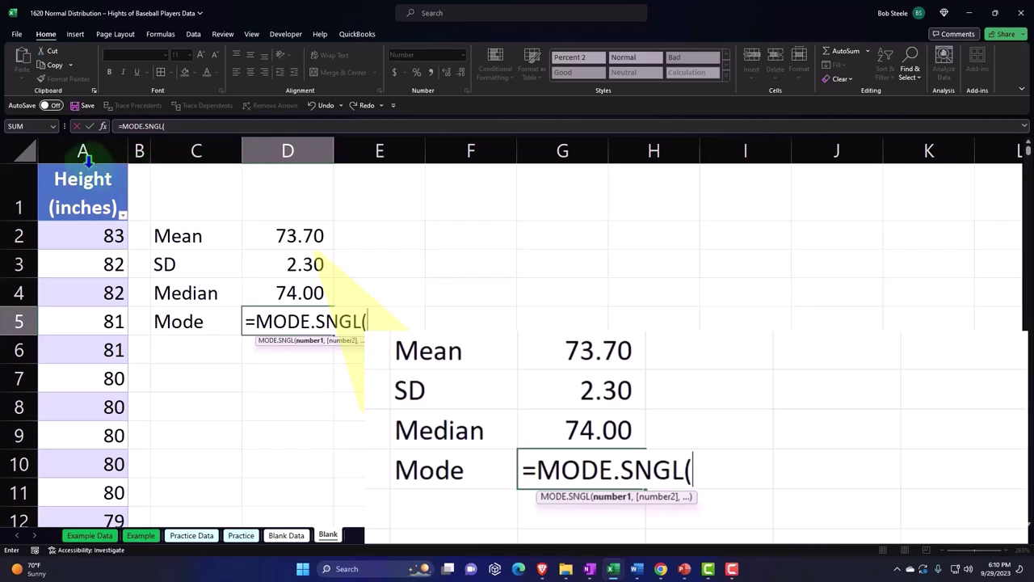
pyautogui.click(123, 166)
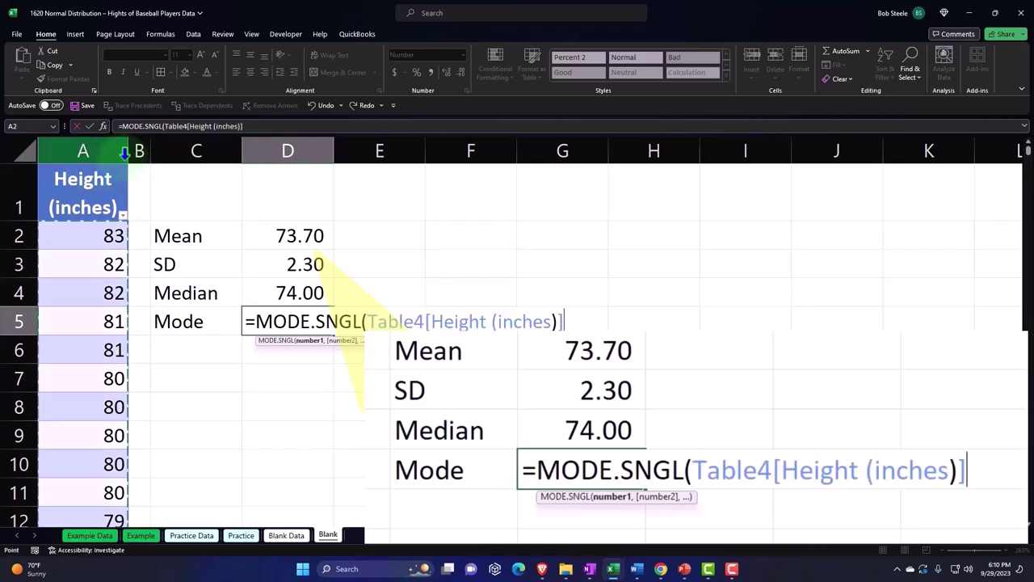
pyautogui.press('Return')
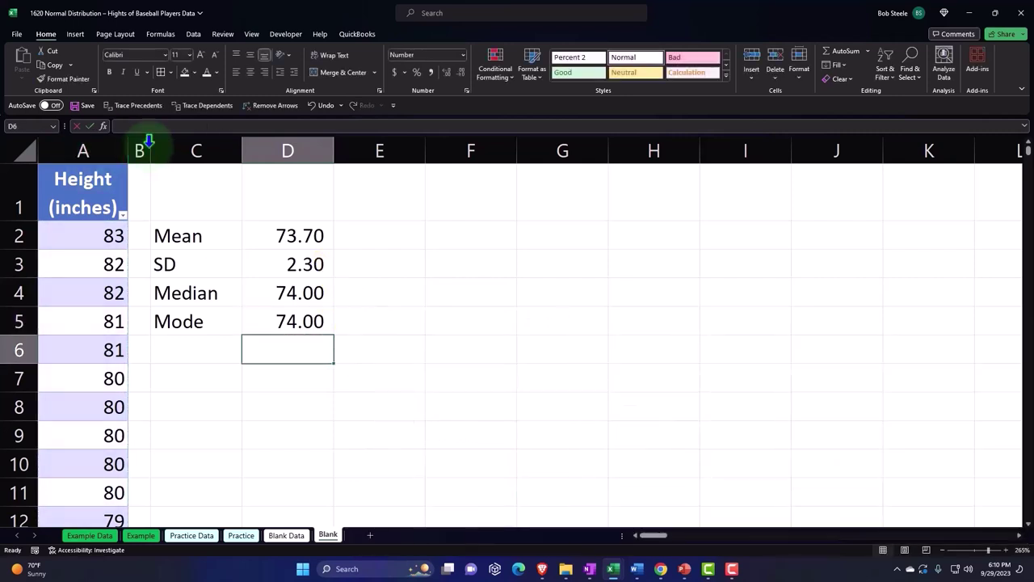
pyautogui.click(289, 238)
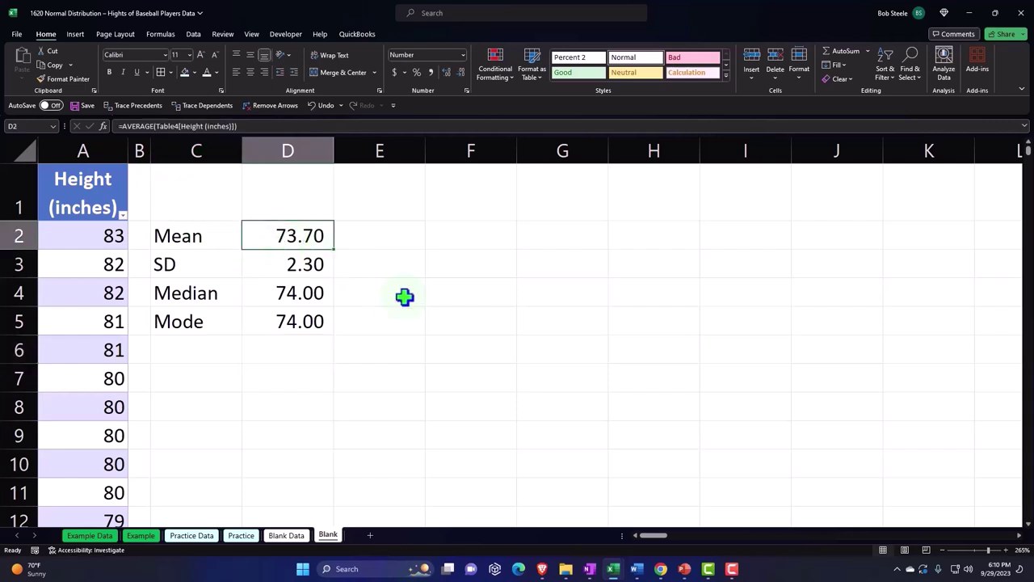
pyautogui.press('Down')
pyautogui.press('Down')
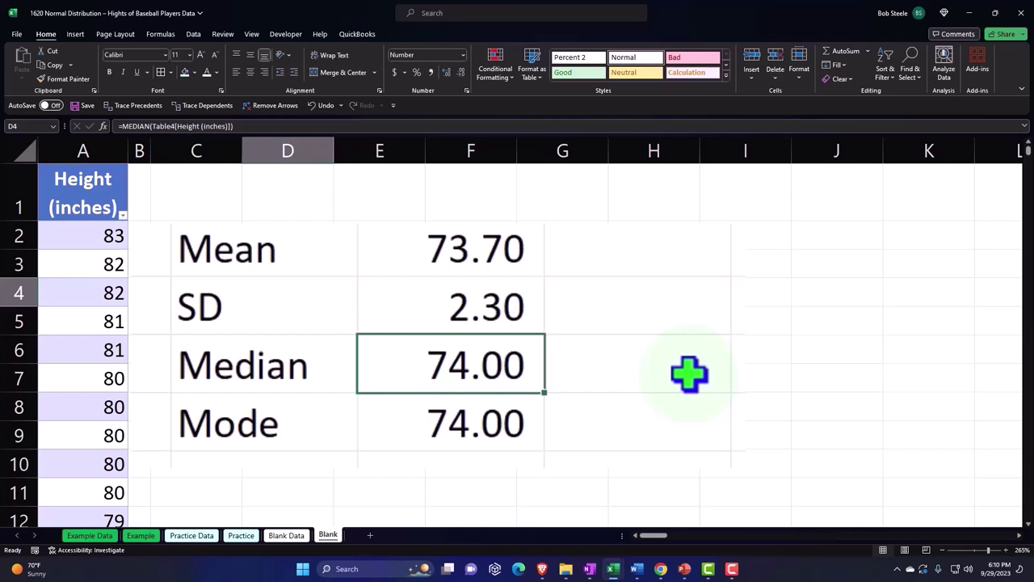
pyautogui.press('Down')
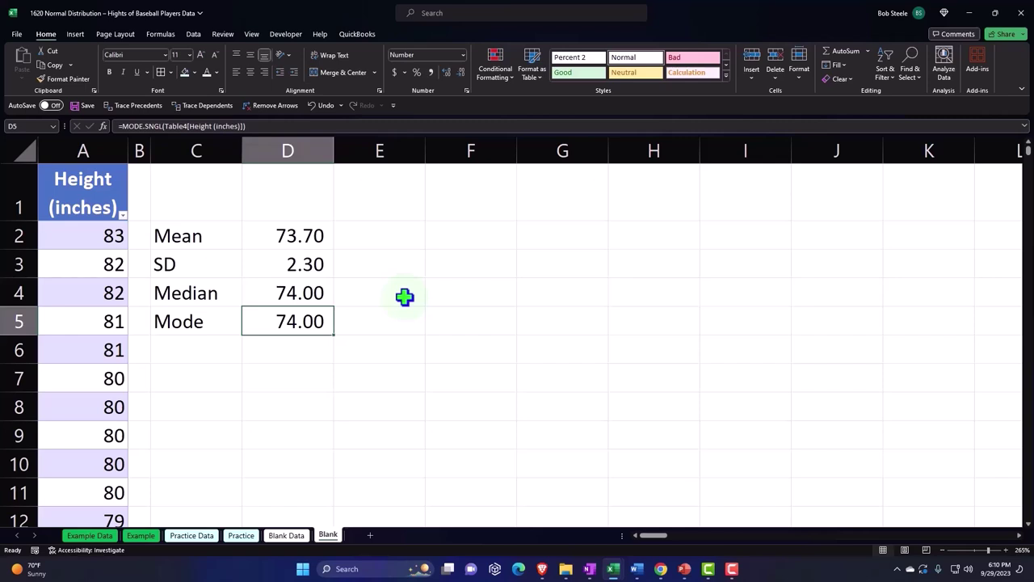
pyautogui.press('Down')
pyautogui.press('Down')
pyautogui.press('Left')
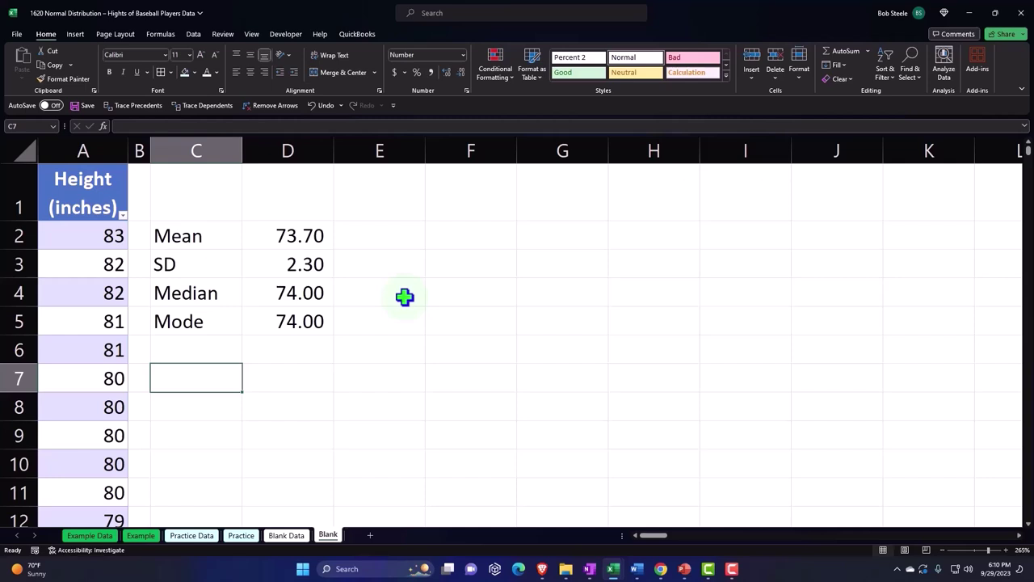
pyautogui.click(105, 196)
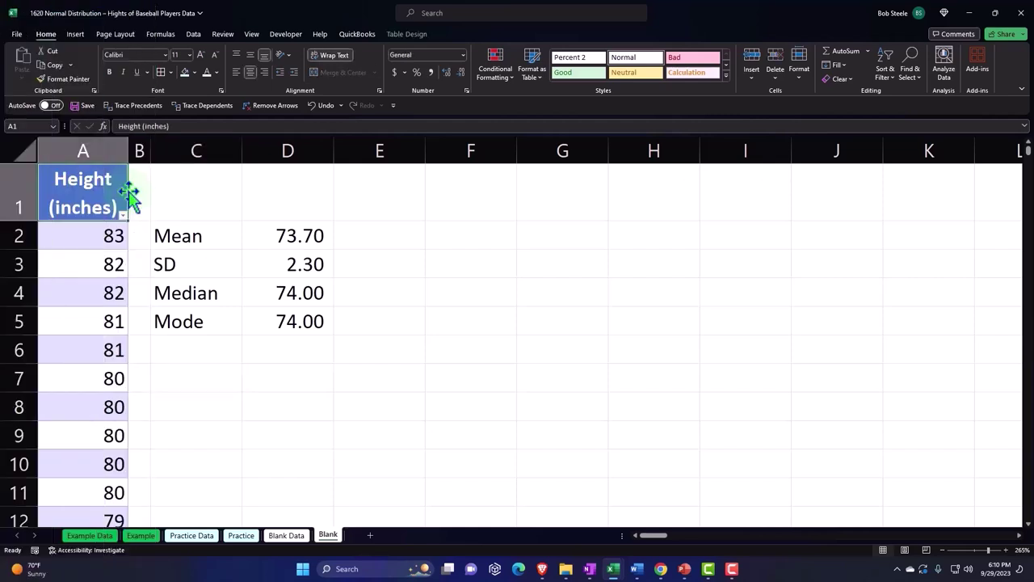
# - Select the Height (inches) data and insert a Histogram statistic chart
pyautogui.hotkey('ctrl', 'shift', 'Down')
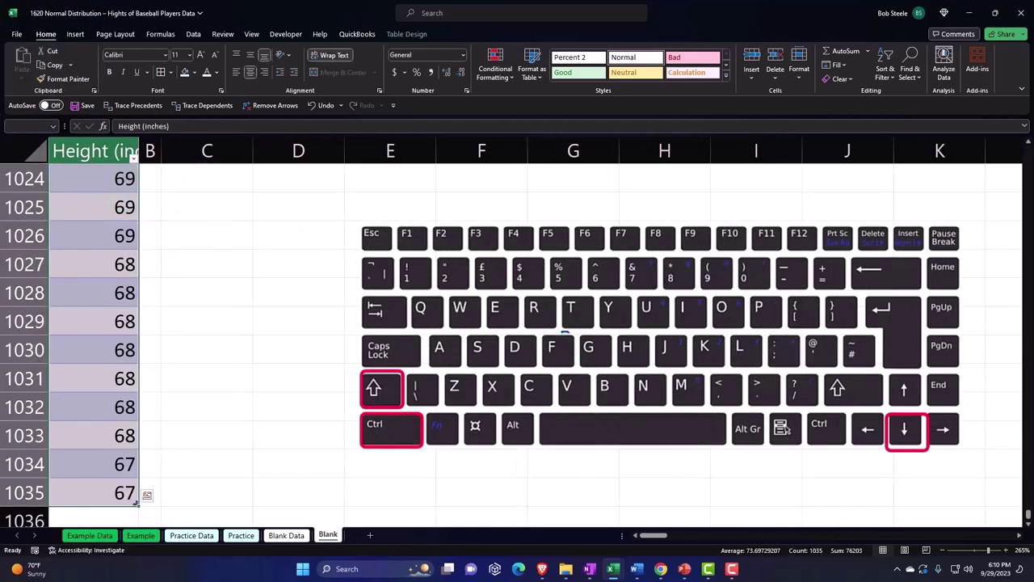
pyautogui.hotkey('ctrl', 'BackSpace')
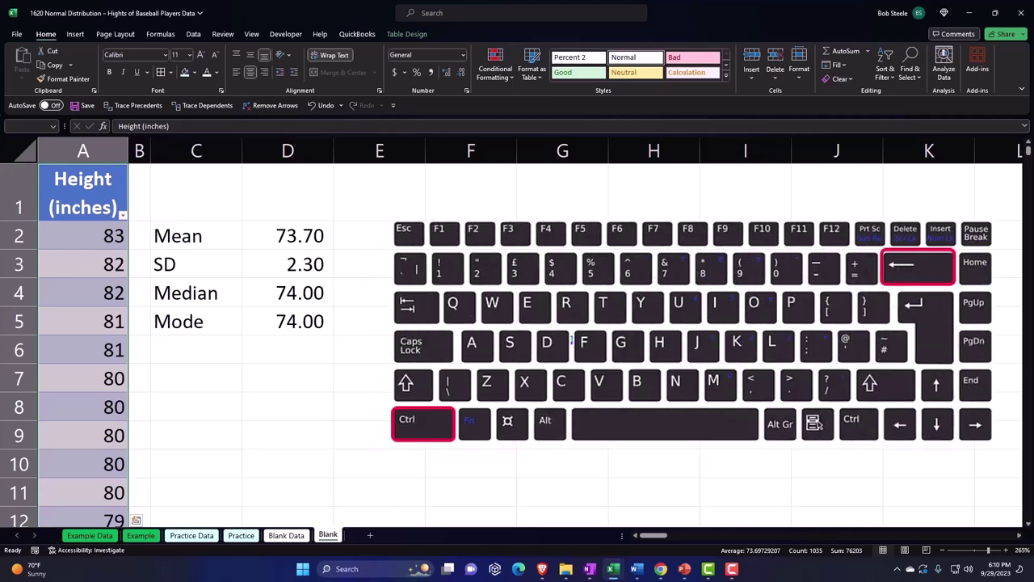
pyautogui.click(78, 37)
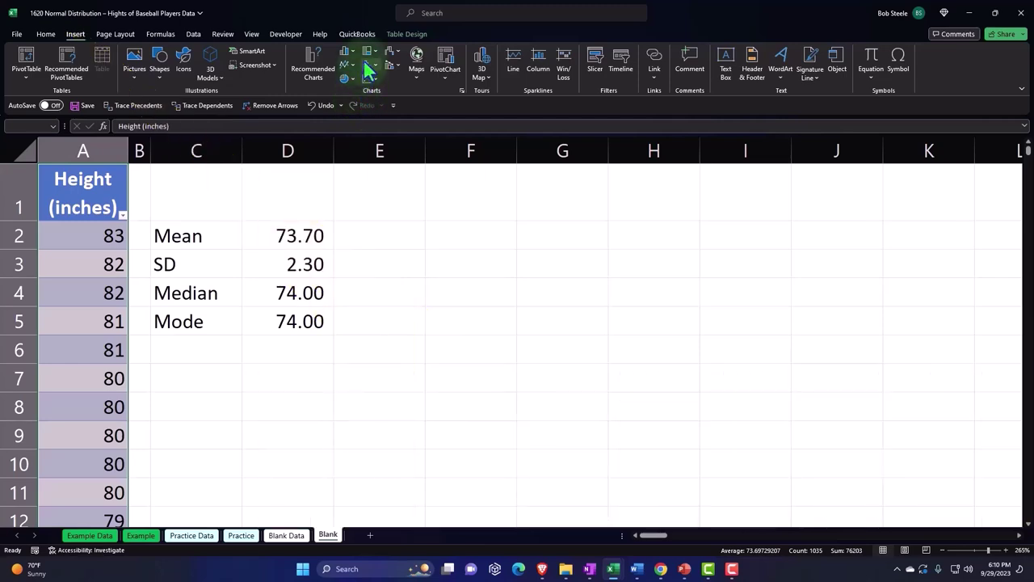
pyautogui.click(366, 61)
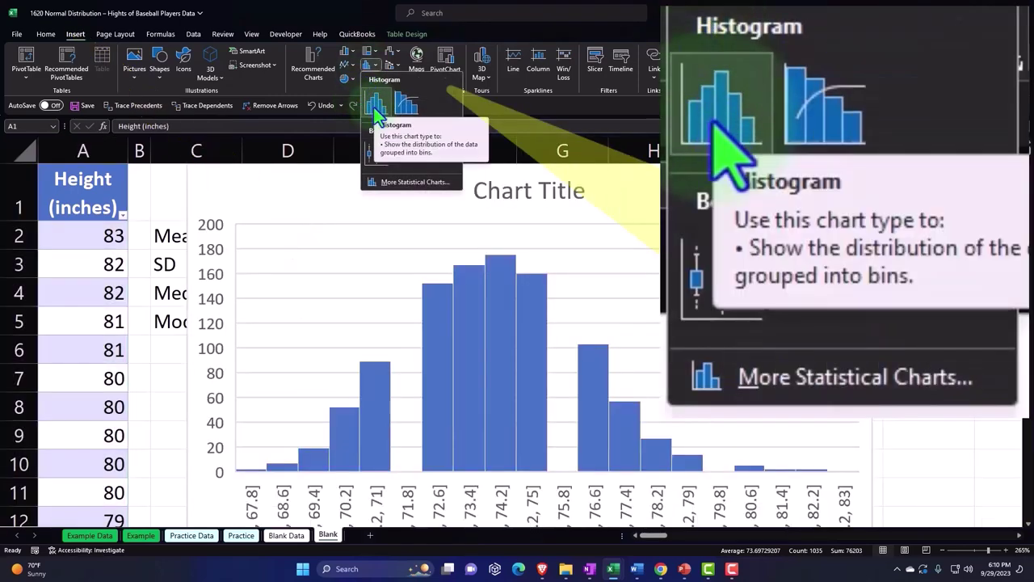
pyautogui.click(374, 107)
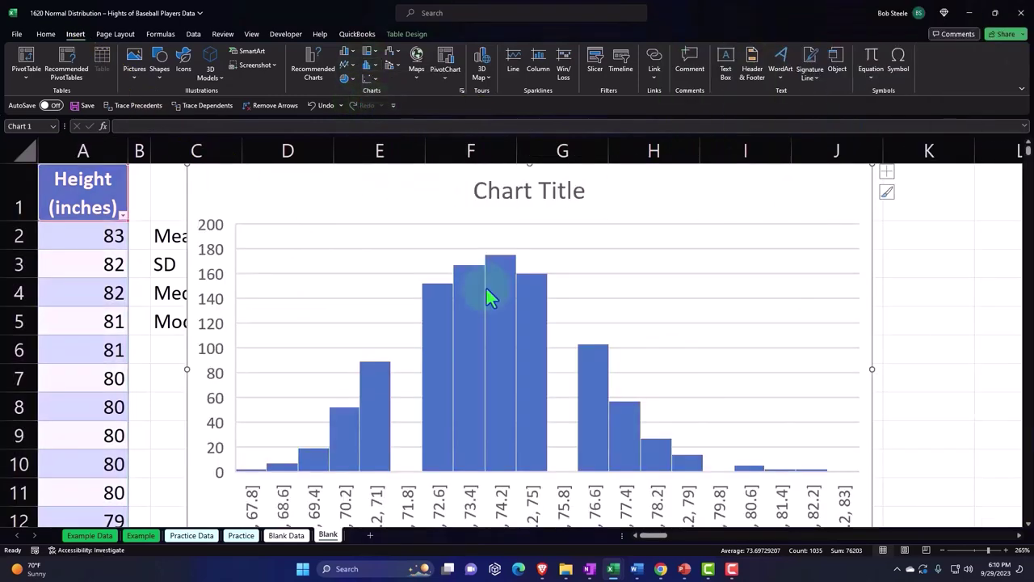
pyautogui.scroll(-2, 517, 327)
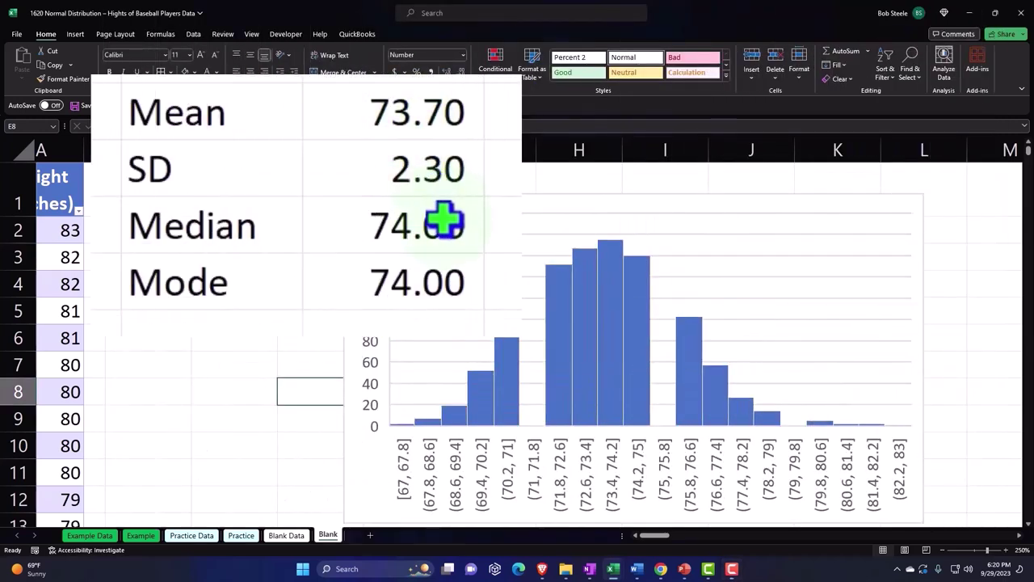
# - Enter 74 in D7, 12 in D8 and =D7/D8 in D9, giving 6.17
pyautogui.click(260, 282)
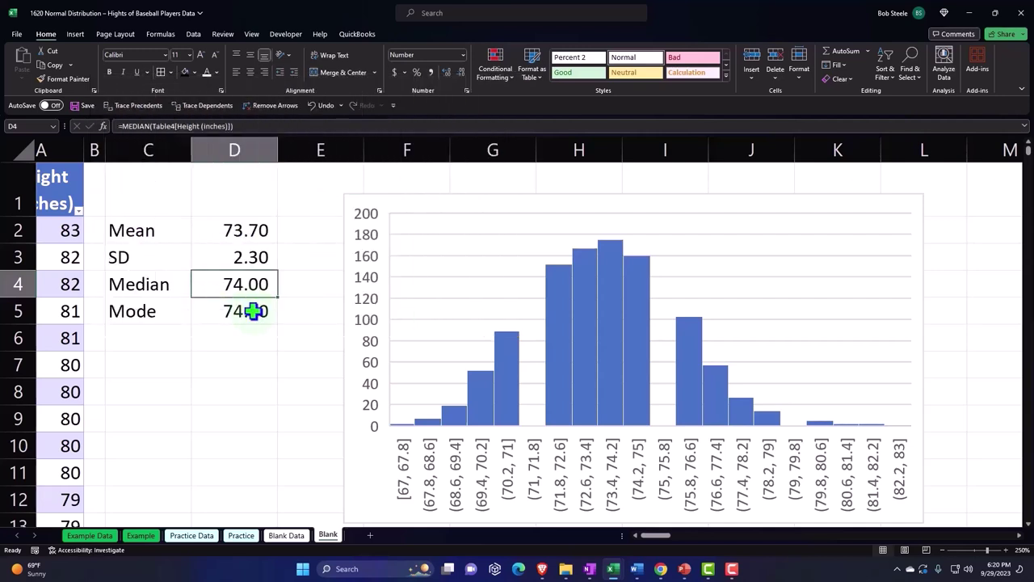
pyautogui.click(238, 369)
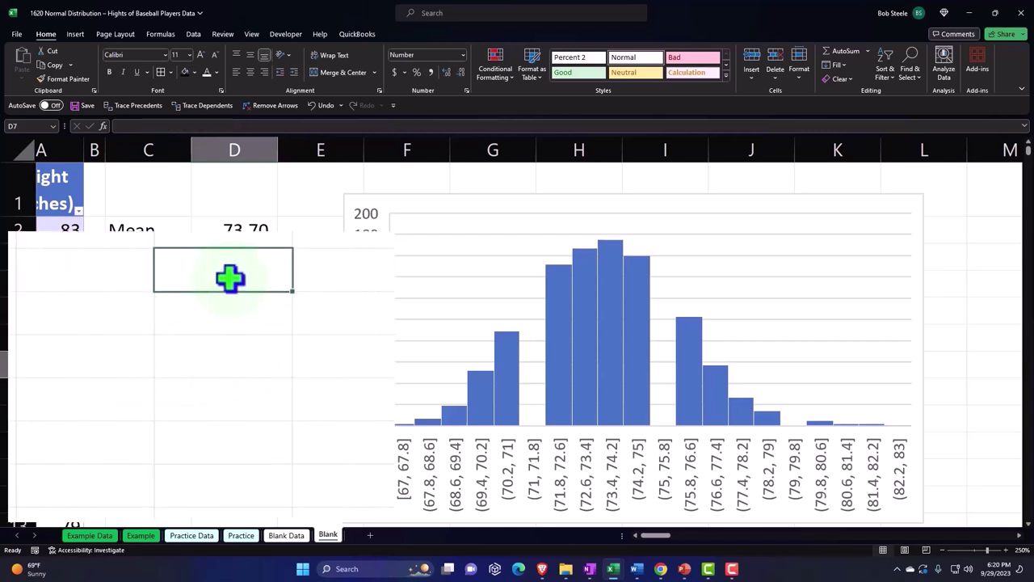
pyautogui.write('74')
pyautogui.press('Return')
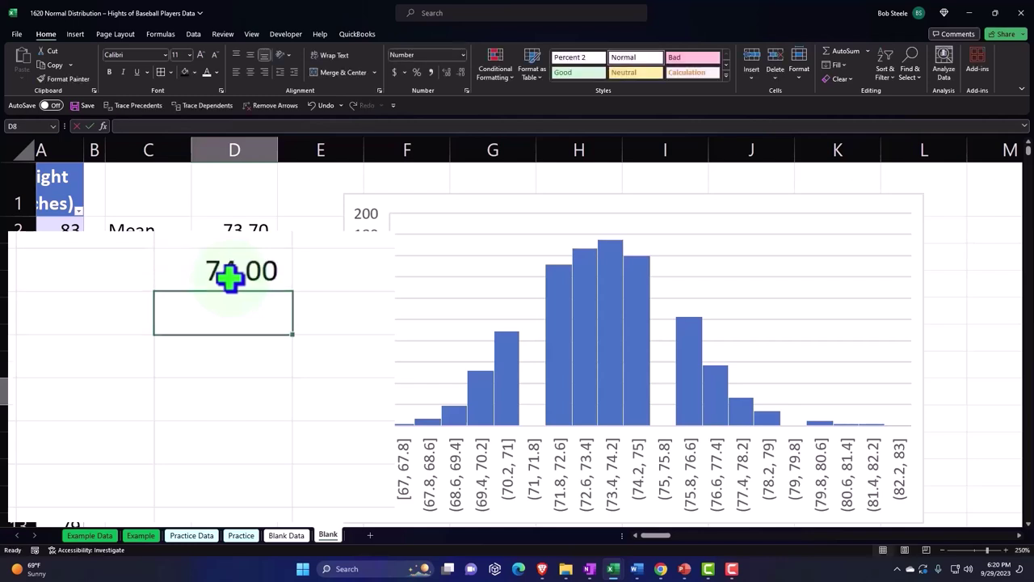
pyautogui.write('12')
pyautogui.press('Return')
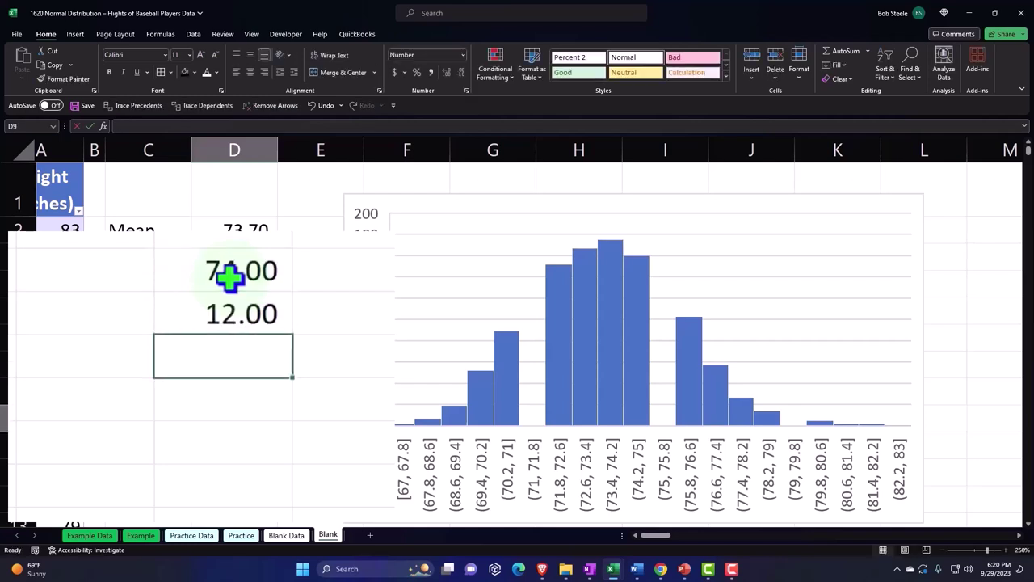
pyautogui.write('=')
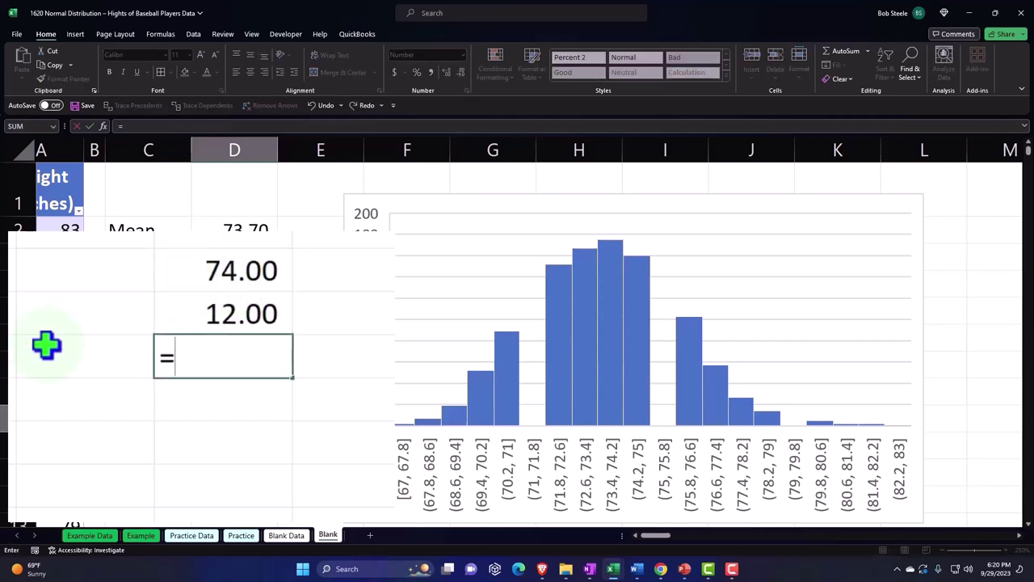
pyautogui.press('Up')
pyautogui.press('Up')
pyautogui.write('/')
pyautogui.press('Up')
pyautogui.press('Return')
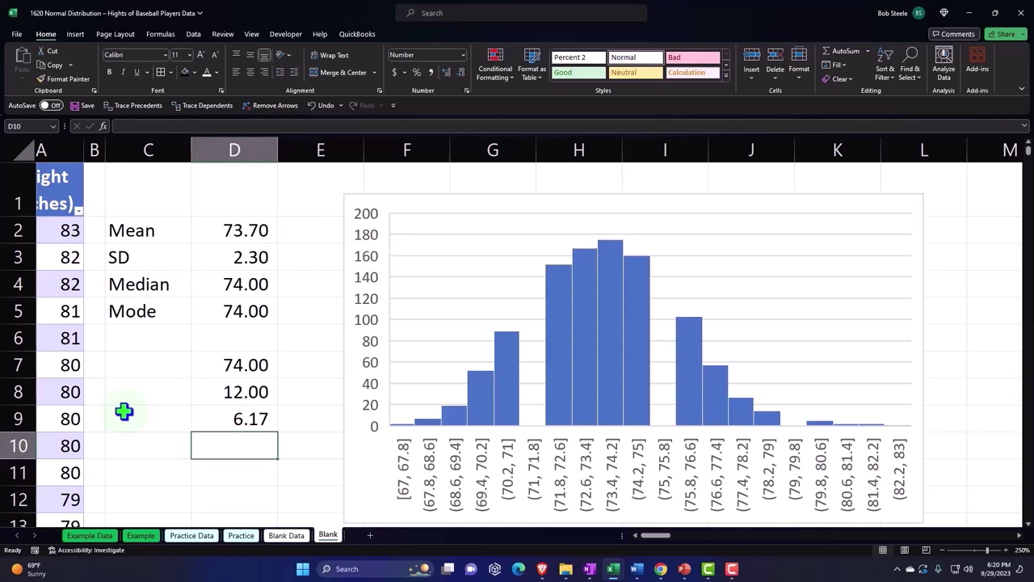
# - Clear the trial cells D7:D9 and move the histogram far to the right
pyautogui.moveTo(224, 365); pyautogui.dragTo(236, 416)
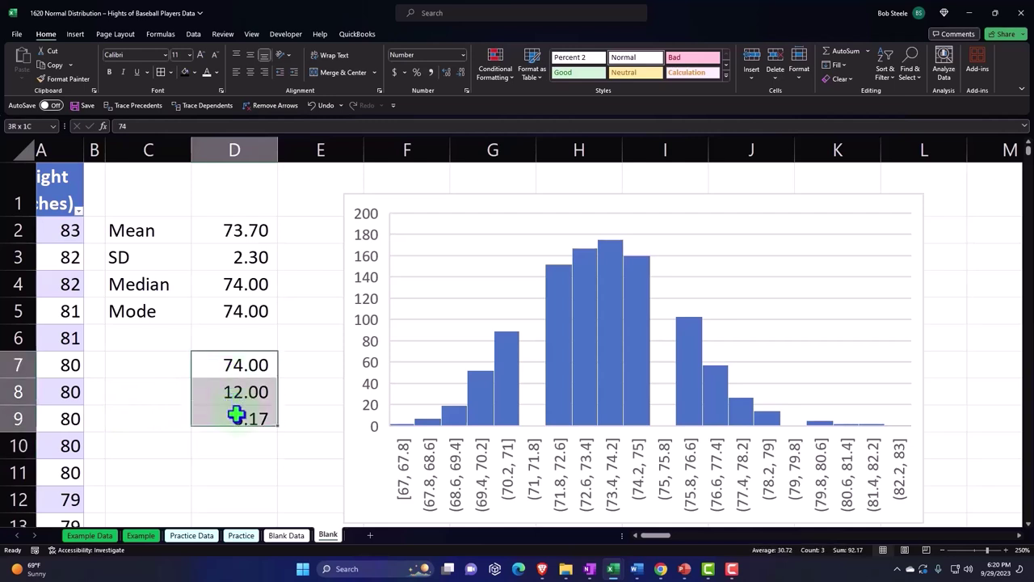
pyautogui.press('Delete')
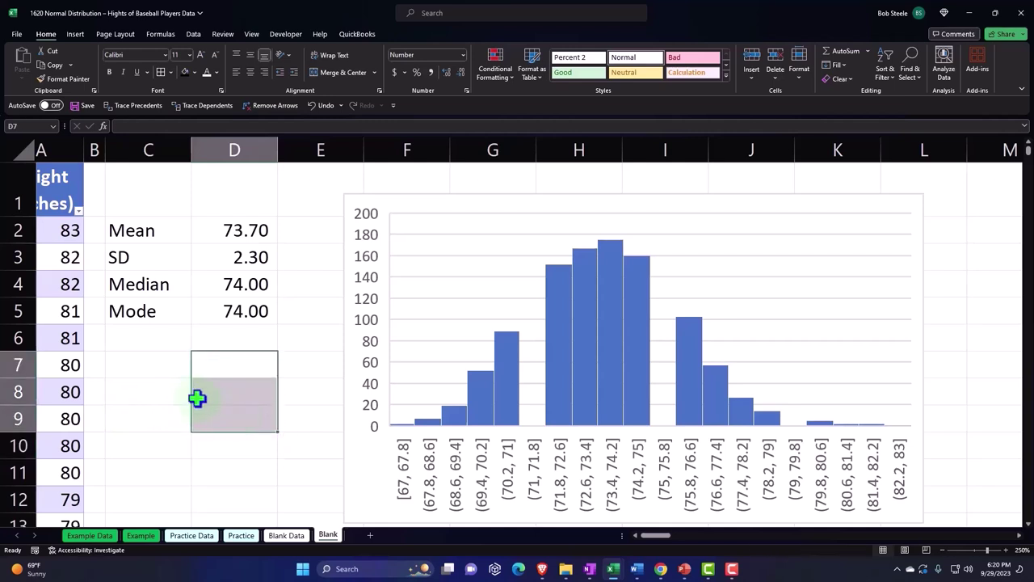
pyautogui.click(167, 363)
pyautogui.moveTo(408, 212); pyautogui.dragTo(984, 199)
pyautogui.click(538, 315)
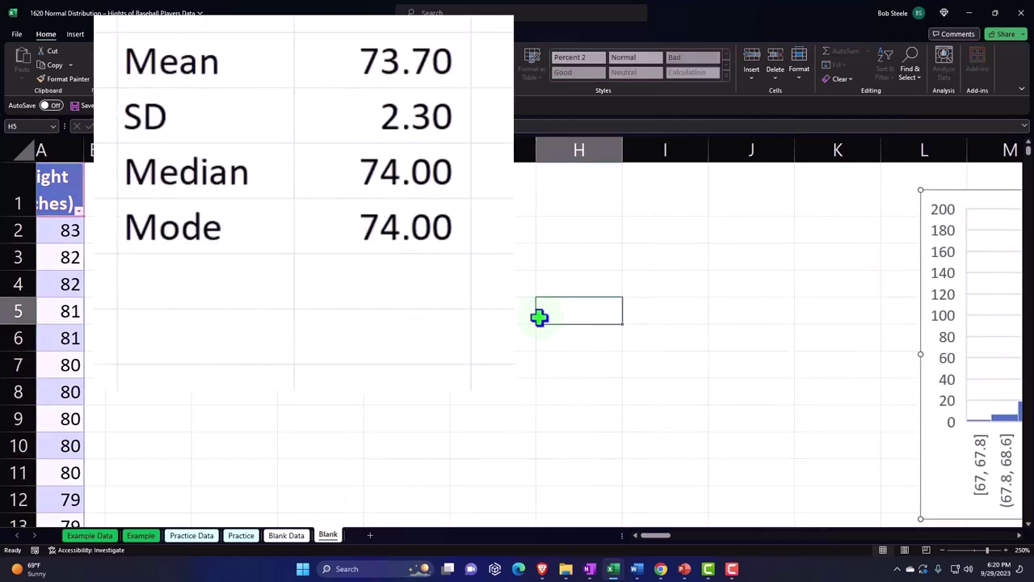
pyautogui.click(231, 331)
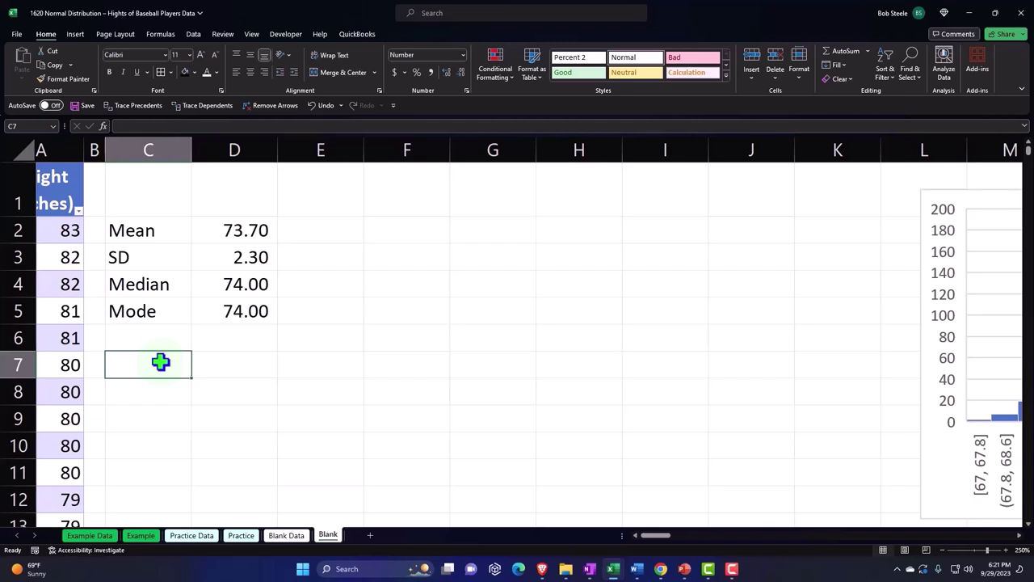
pyautogui.click(425, 189)
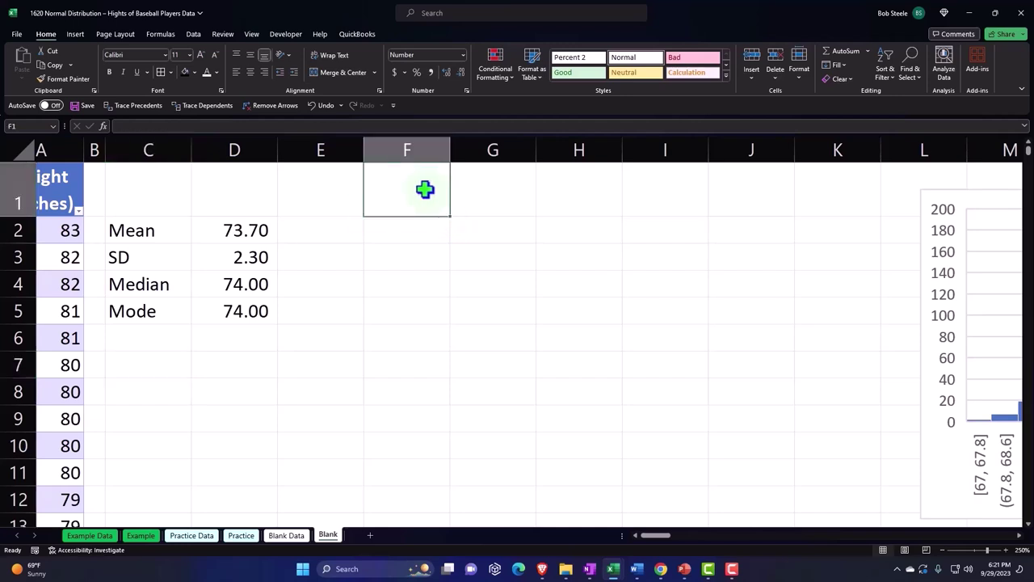
# - Add headers X and P(x) in F1:G1 with black fill, white wrapped centered text
pyautogui.write('X')
pyautogui.press('Tab')
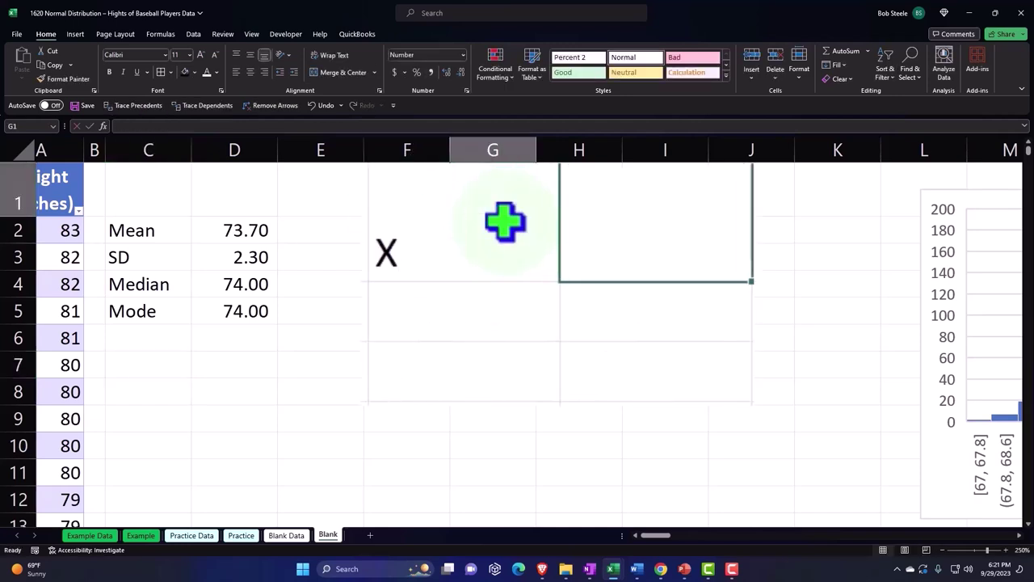
pyautogui.write('P(x')
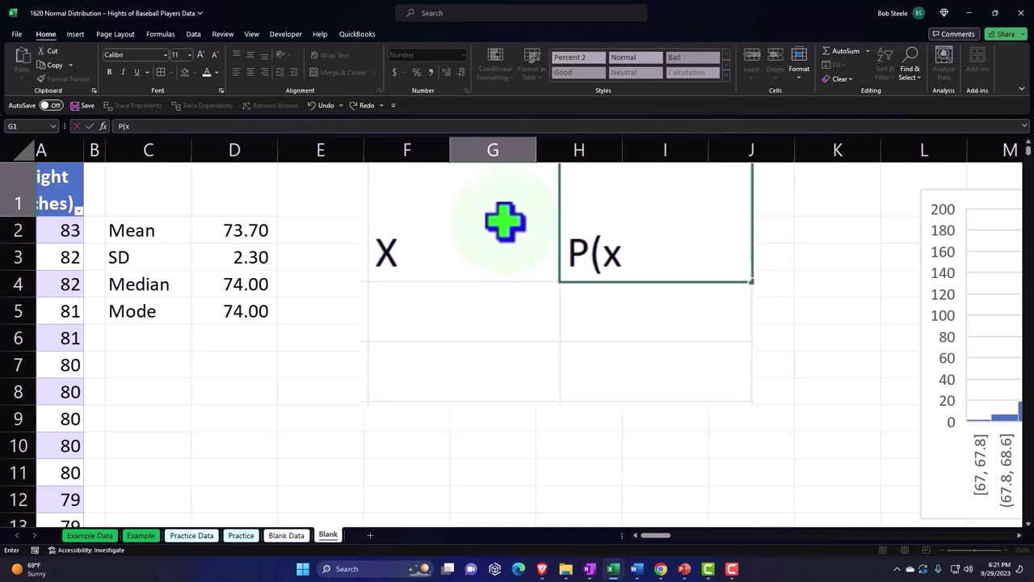
pyautogui.write(')')
pyautogui.press('Return')
pyautogui.moveTo(406, 190); pyautogui.dragTo(470, 189)
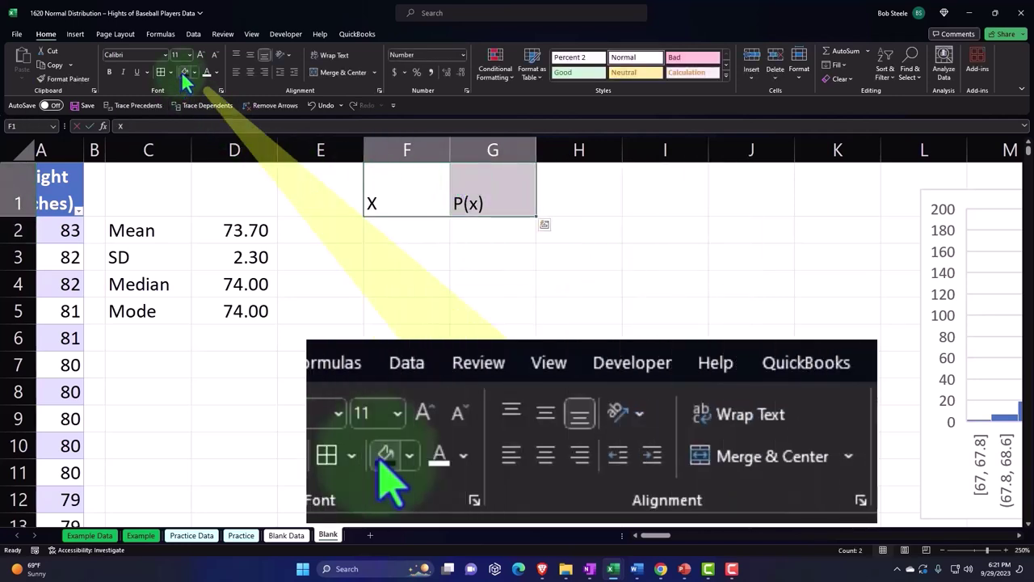
pyautogui.click(183, 71)
pyautogui.click(206, 71)
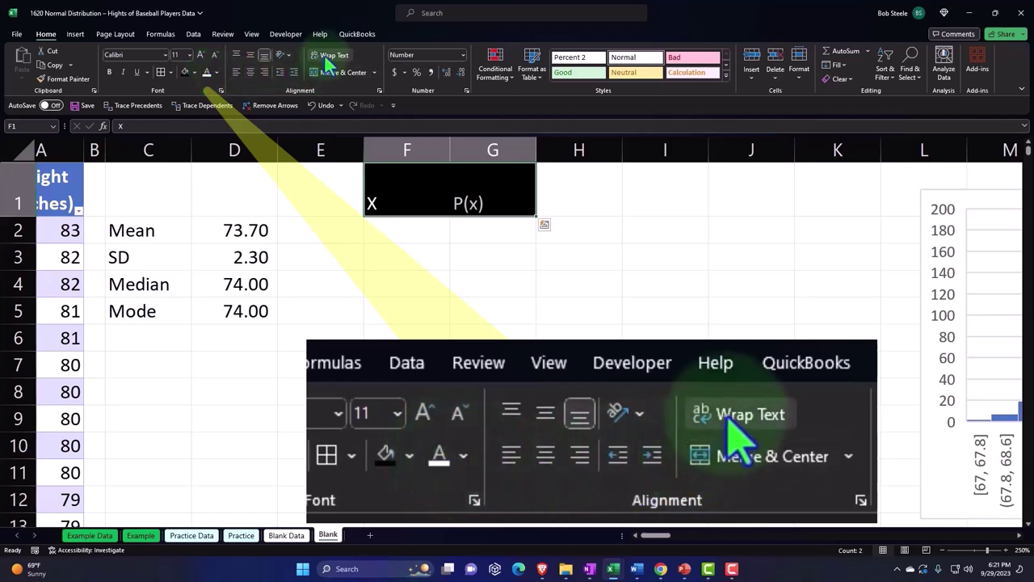
pyautogui.click(324, 56)
pyautogui.click(251, 73)
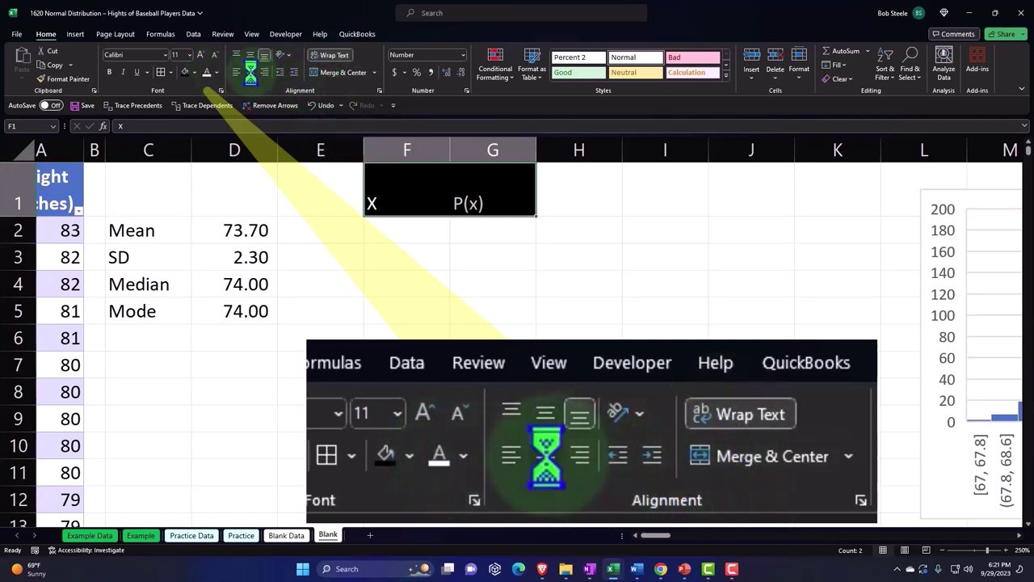
pyautogui.click(477, 315)
# - Narrow column F and test an entry of 1 in F2
pyautogui.moveTo(450, 152); pyautogui.dragTo(408, 153)
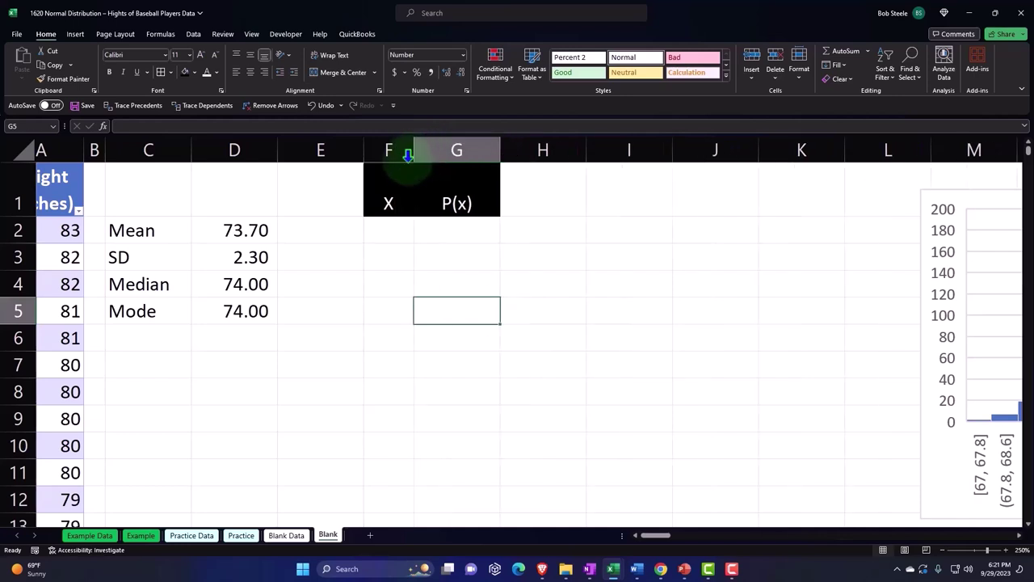
pyautogui.click(388, 229)
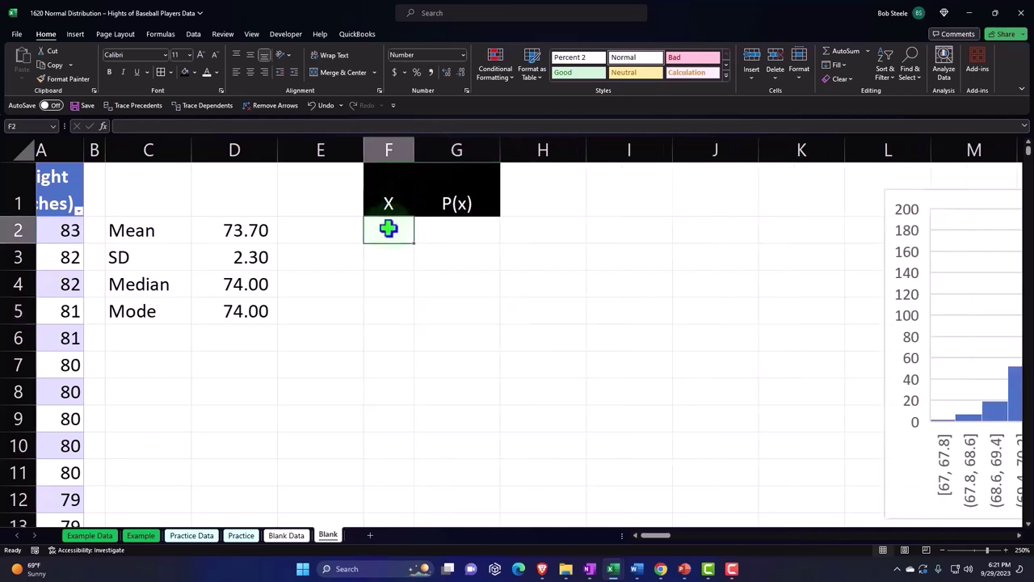
pyautogui.write('1')
pyautogui.press('Return')
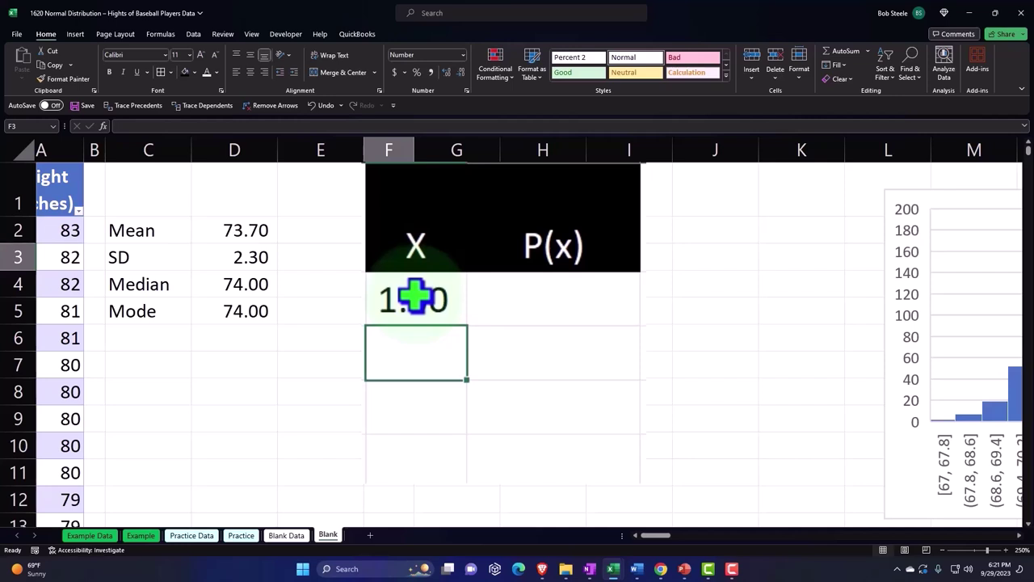
pyautogui.click(416, 295)
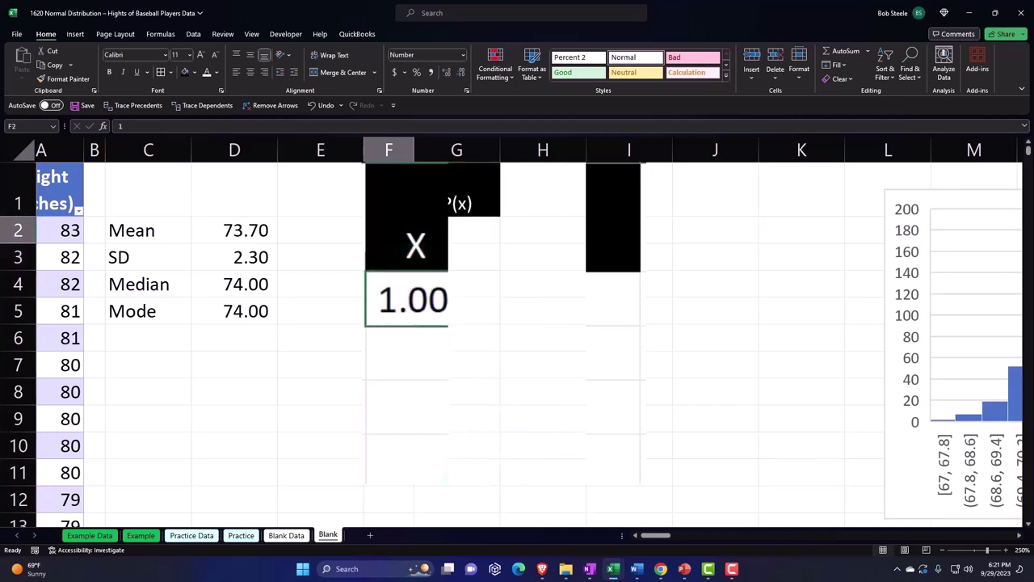
pyautogui.press('Down')
pyautogui.press('Down')
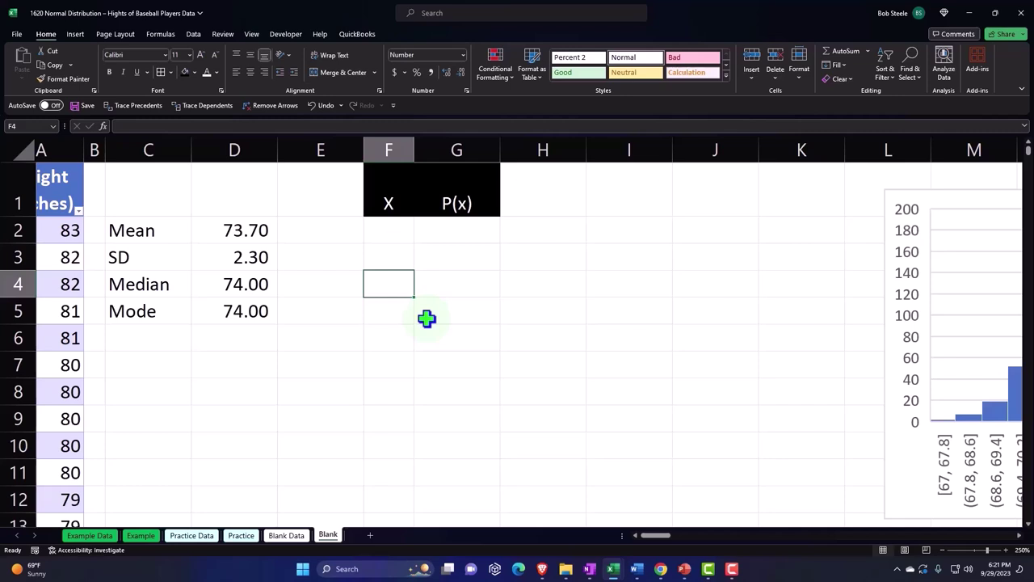
# - Add the label '# of SD' in C7 with the value 4 in D7
pyautogui.press('Down')
pyautogui.press('Down')
pyautogui.press('Down')
pyautogui.press('Left')
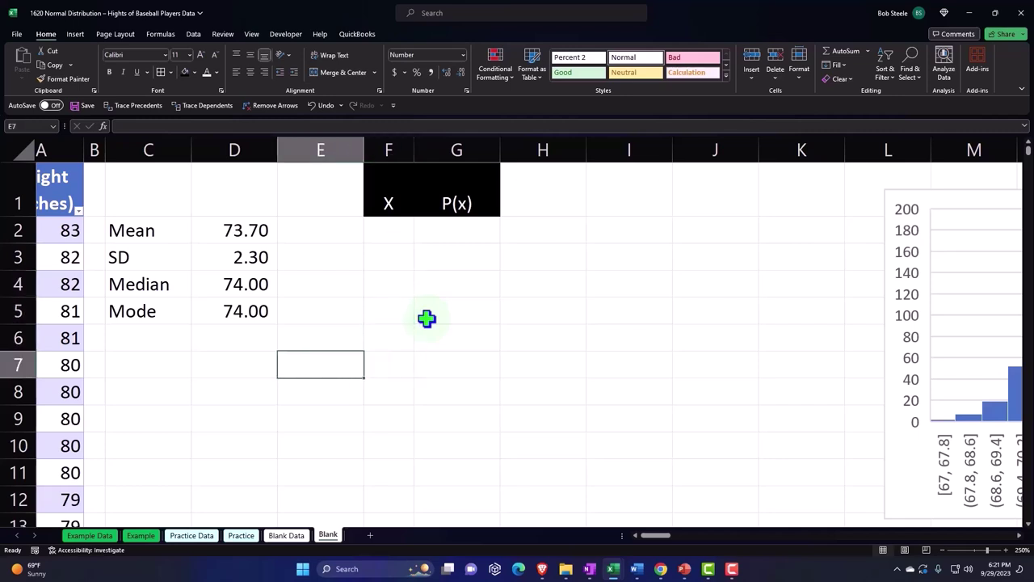
pyautogui.press('Left')
pyautogui.press('Left')
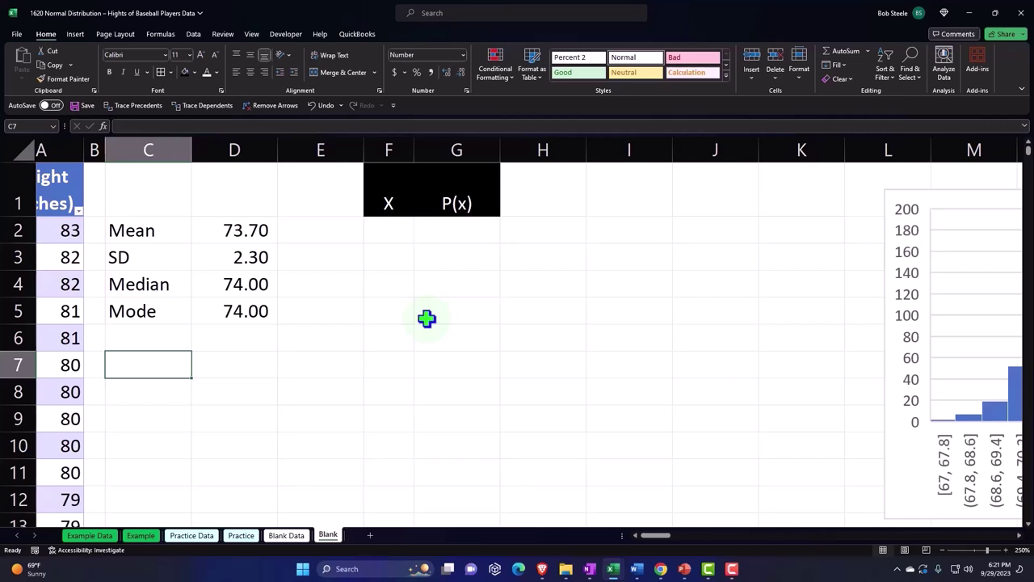
pyautogui.write('#')
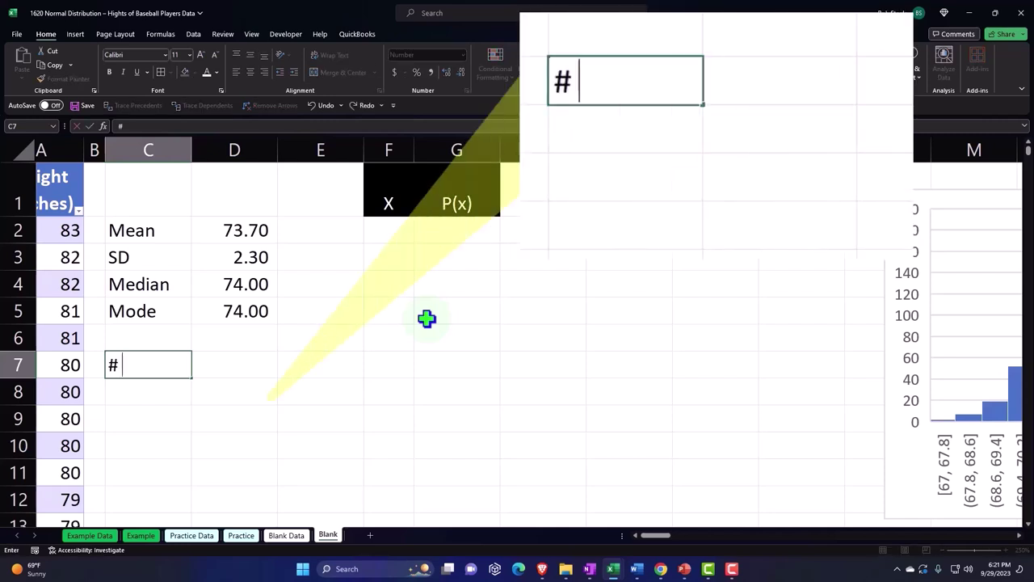
pyautogui.write(' of SD')
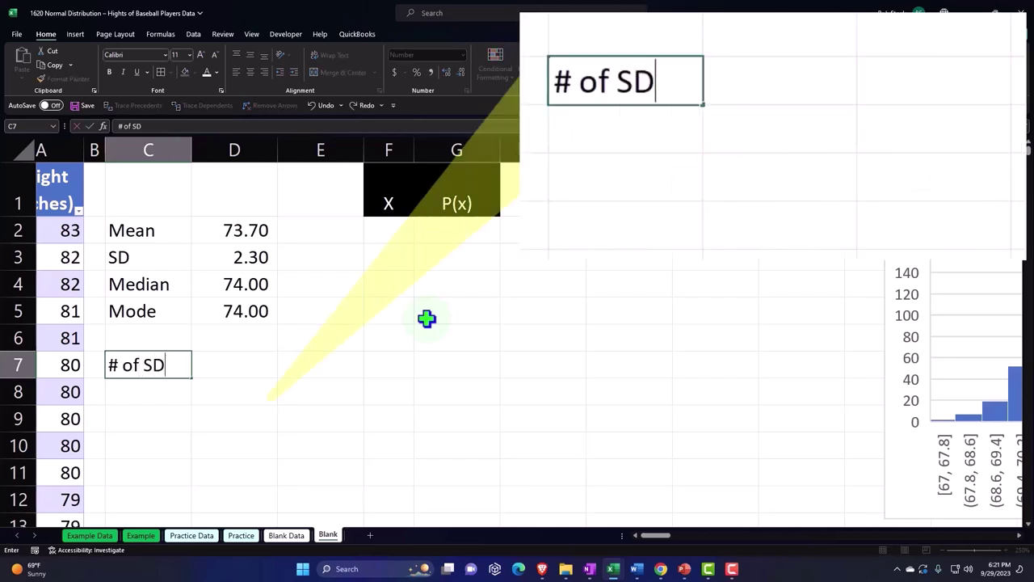
pyautogui.press('Tab')
pyautogui.write('4')
pyautogui.press('Return')
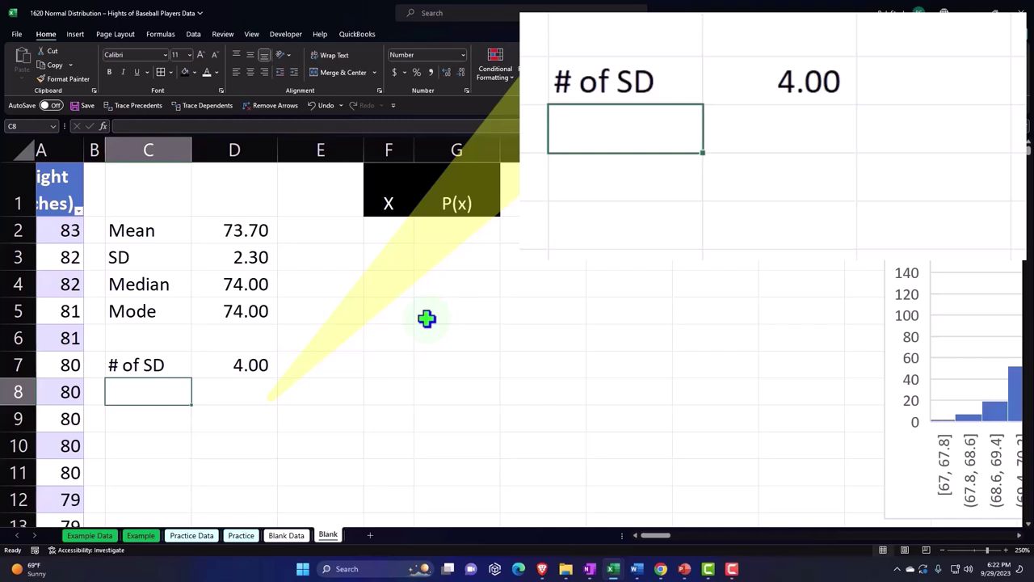
# - Add the labels 'Lower X' and 'Upper X' in C8:C9
pyautogui.write('Lower ')
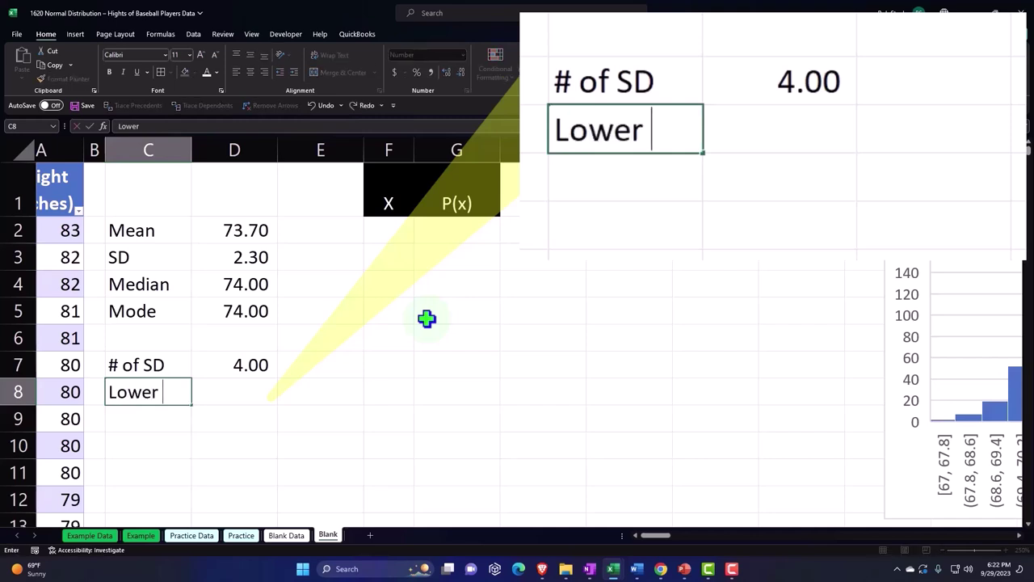
pyautogui.write('X')
pyautogui.press('Return')
pyautogui.write('Upper X')
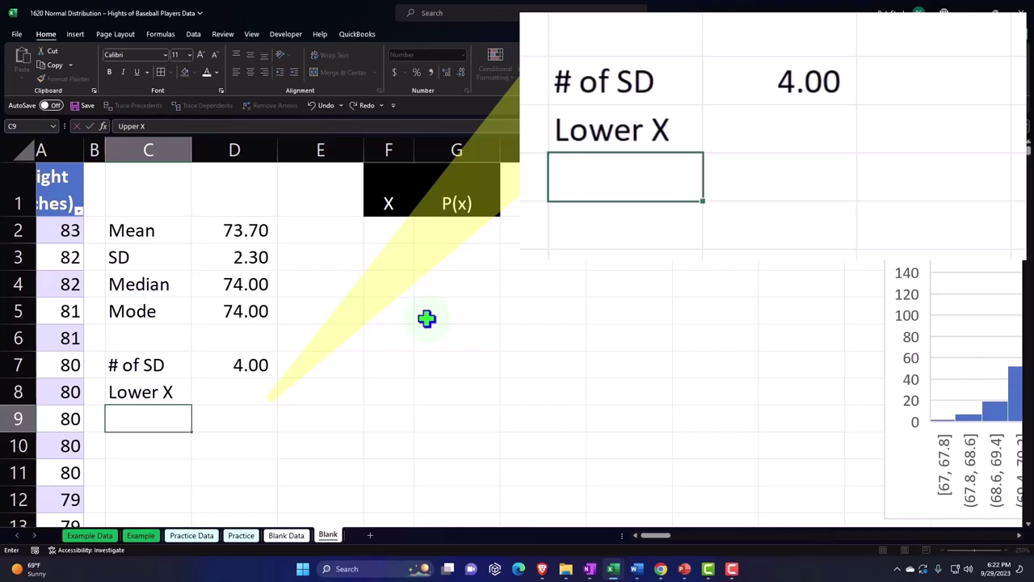
pyautogui.press('Tab')
pyautogui.press('Up')
# - Enter =D2-D3*D7 in D8 for Lower X, giving 64.48
pyautogui.write('=')
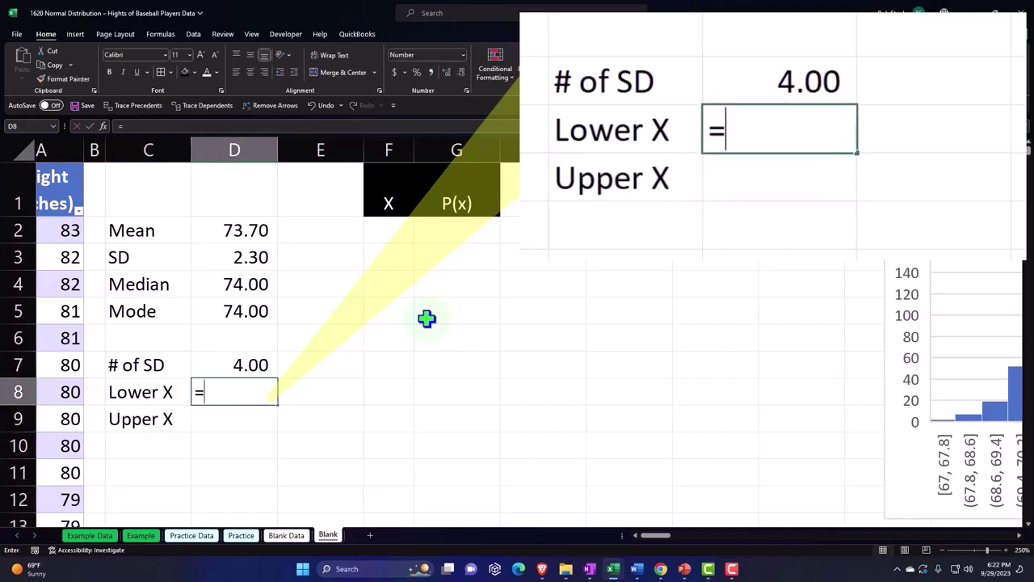
pyautogui.press('Up')
pyautogui.press('Up')
pyautogui.press('Up')
pyautogui.press('Up')
pyautogui.press('Up')
pyautogui.press('Up')
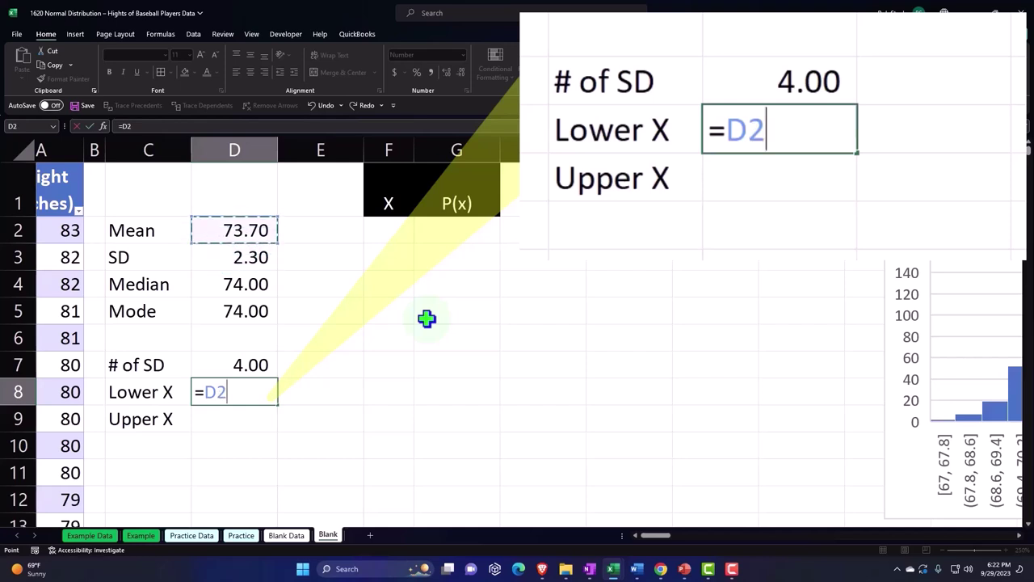
pyautogui.write('+')
pyautogui.press('Up')
pyautogui.press('Up')
pyautogui.press('Up')
pyautogui.press('Up')
pyautogui.press('Up')
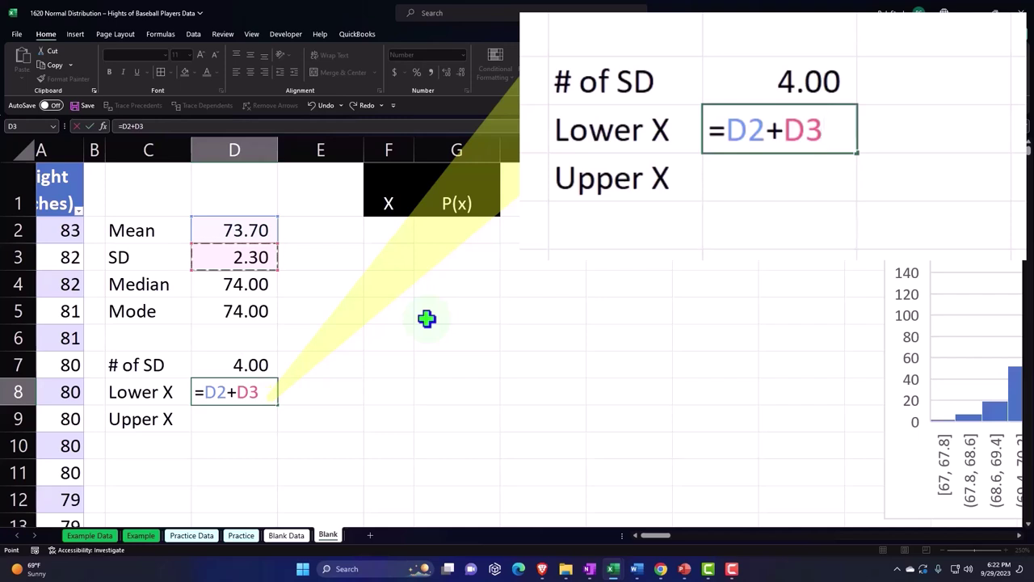
pyautogui.press('BackSpace')
pyautogui.press('BackSpace')
pyautogui.press('BackSpace')
pyautogui.write('-')
pyautogui.press('Up')
pyautogui.press('Up')
pyautogui.press('Up')
pyautogui.press('Up')
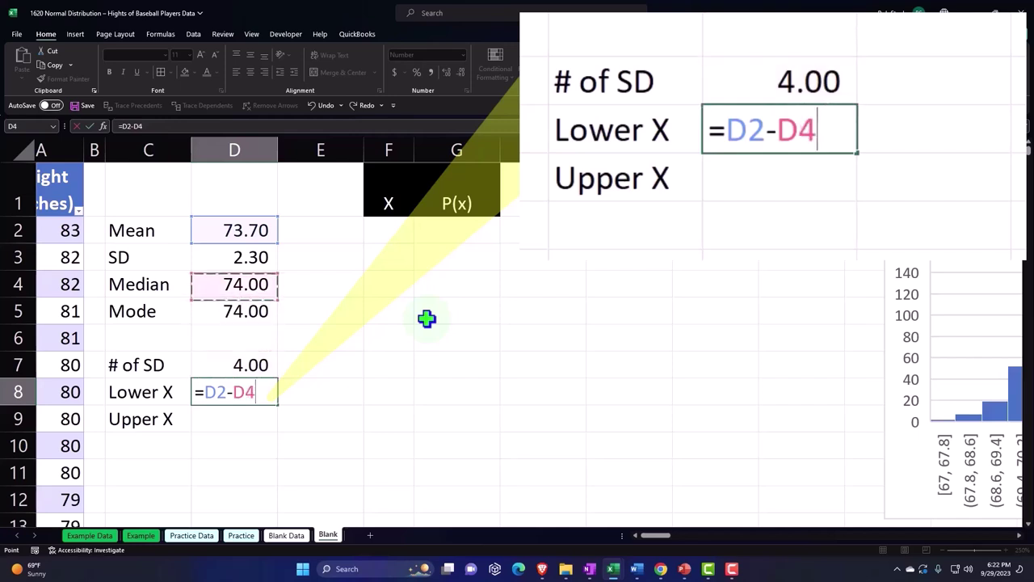
pyautogui.press('Up')
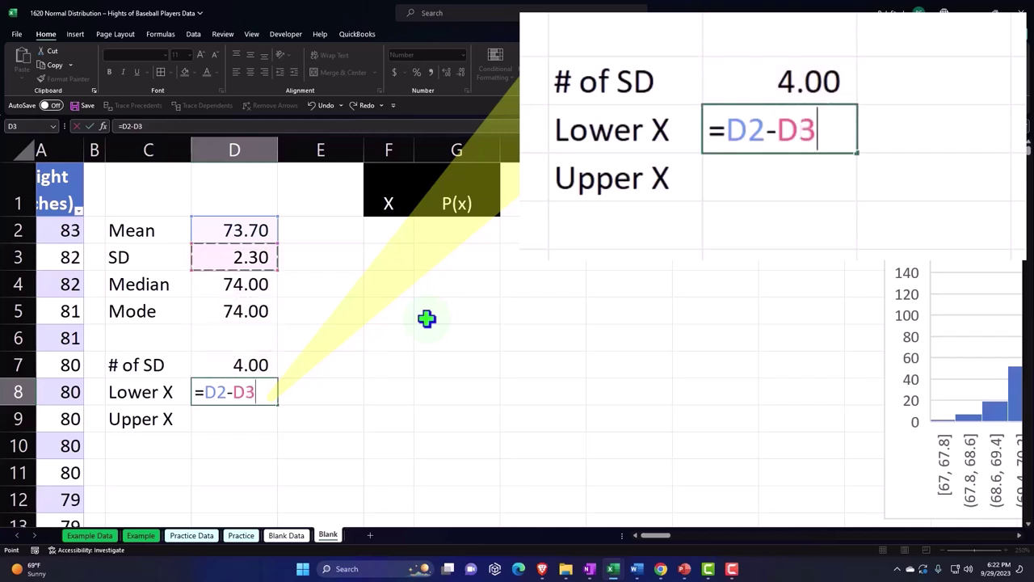
pyautogui.write('*')
pyautogui.press('Up')
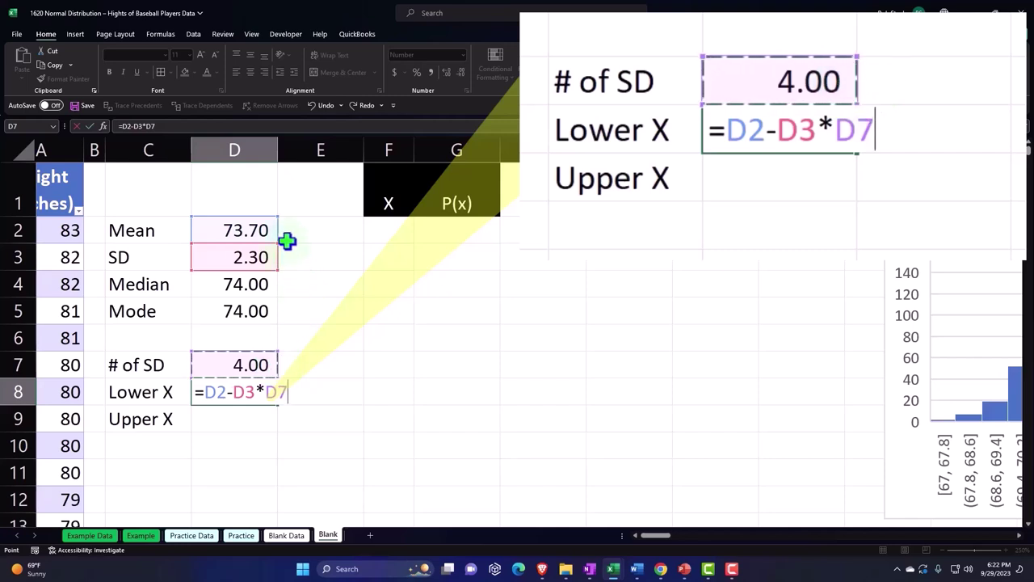
pyautogui.press('Return')
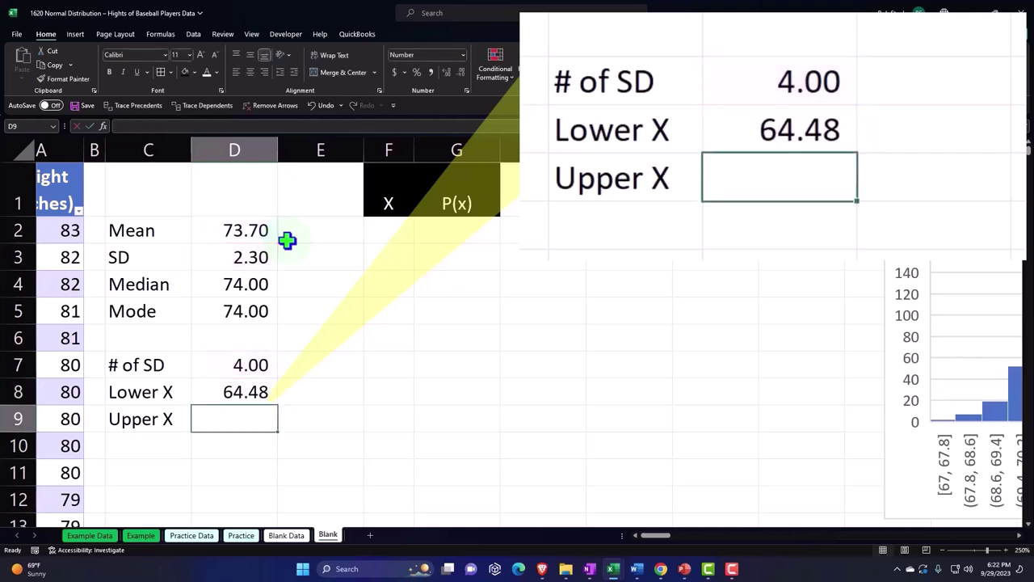
# - Try a test division of Lower X by 12 (5.37) in E8, then delete it
pyautogui.press('Right')
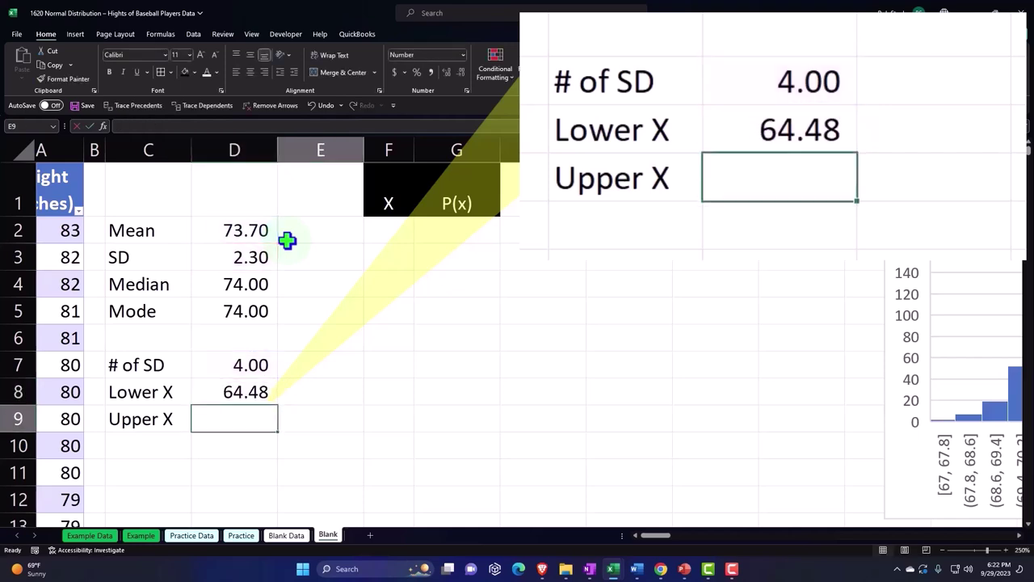
pyautogui.press('Up')
pyautogui.write('=')
pyautogui.press('Left')
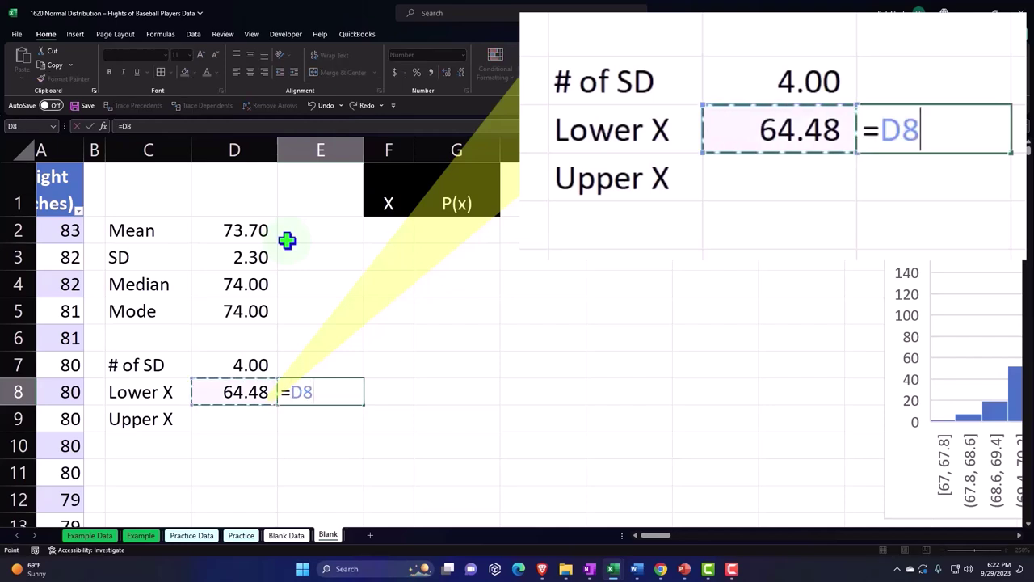
pyautogui.write('/12')
pyautogui.press('Return')
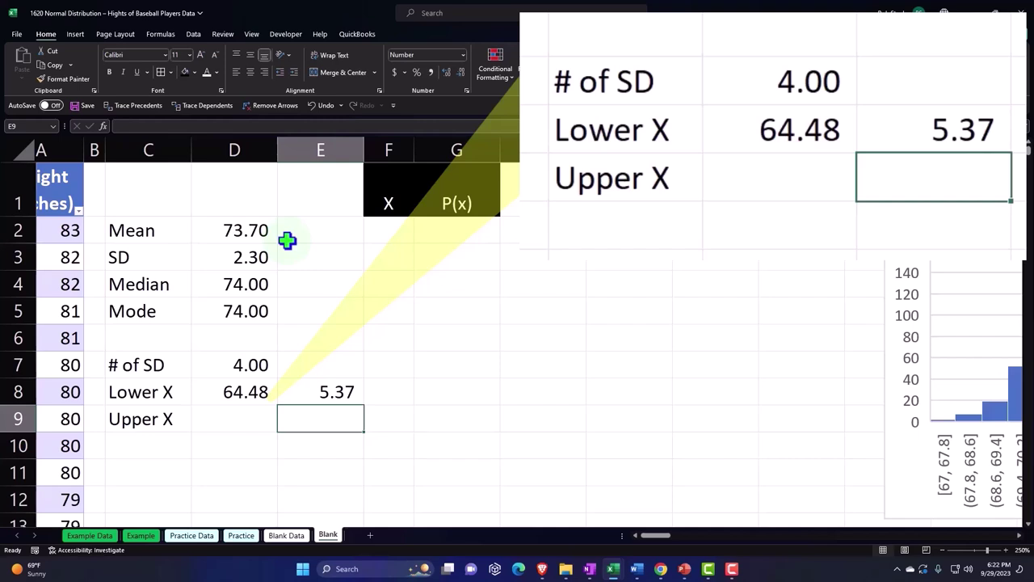
pyautogui.press('Up')
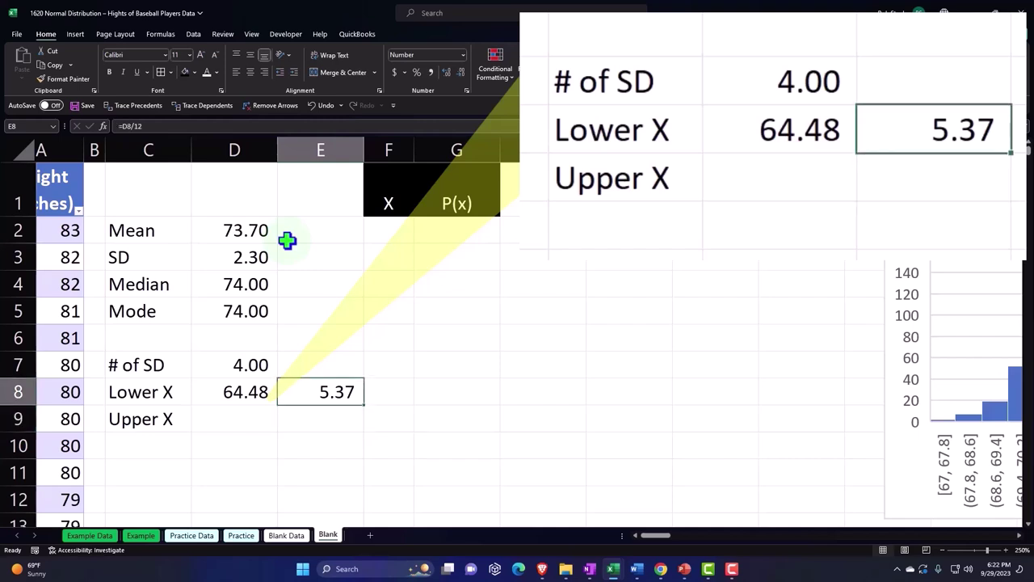
pyautogui.press('Delete')
pyautogui.press('Down')
pyautogui.press('Left')
pyautogui.write('=')
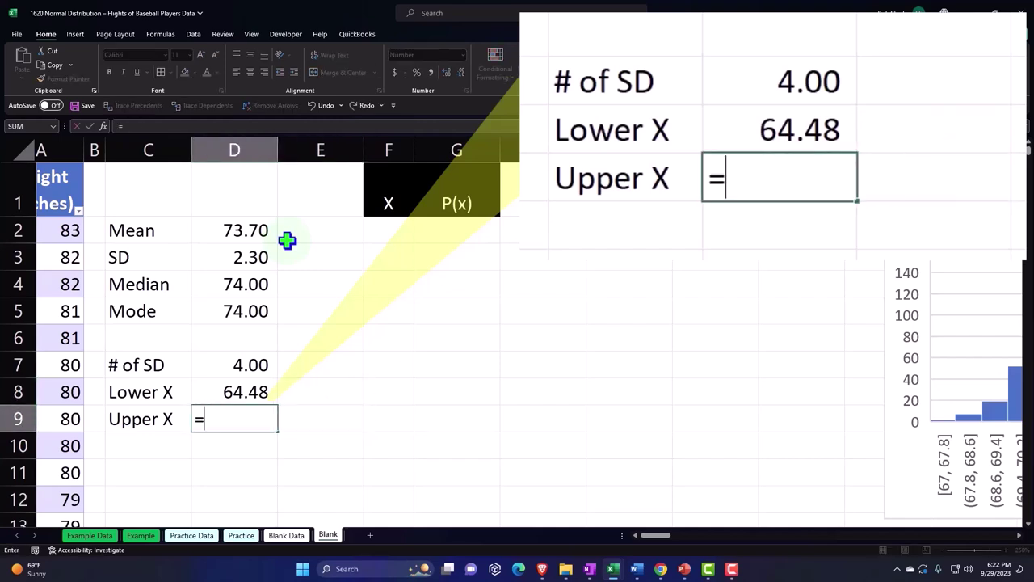
pyautogui.press('Up')
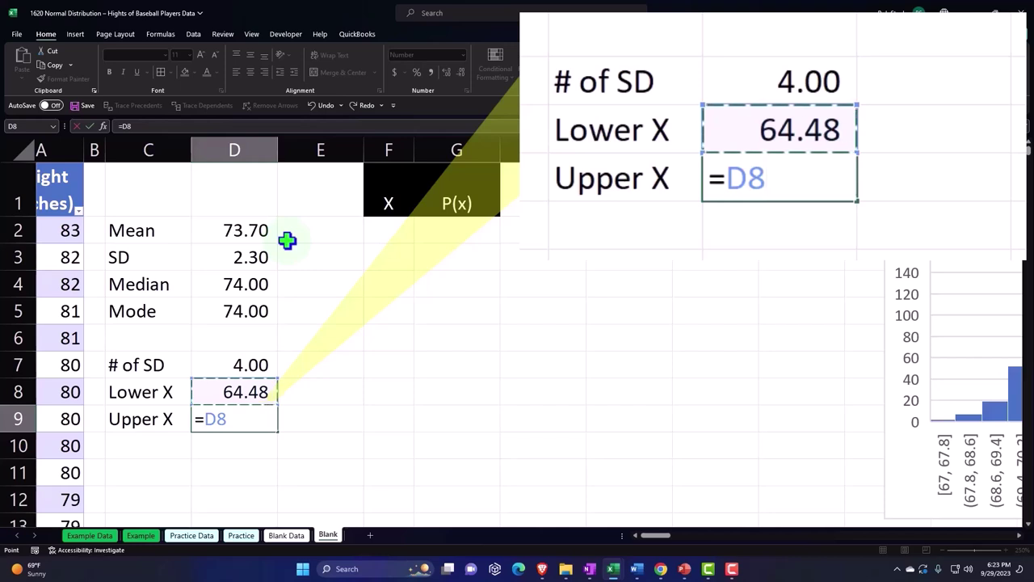
pyautogui.press('Up')
pyautogui.press('Up')
pyautogui.press('Up')
pyautogui.press('Up')
pyautogui.press('Up')
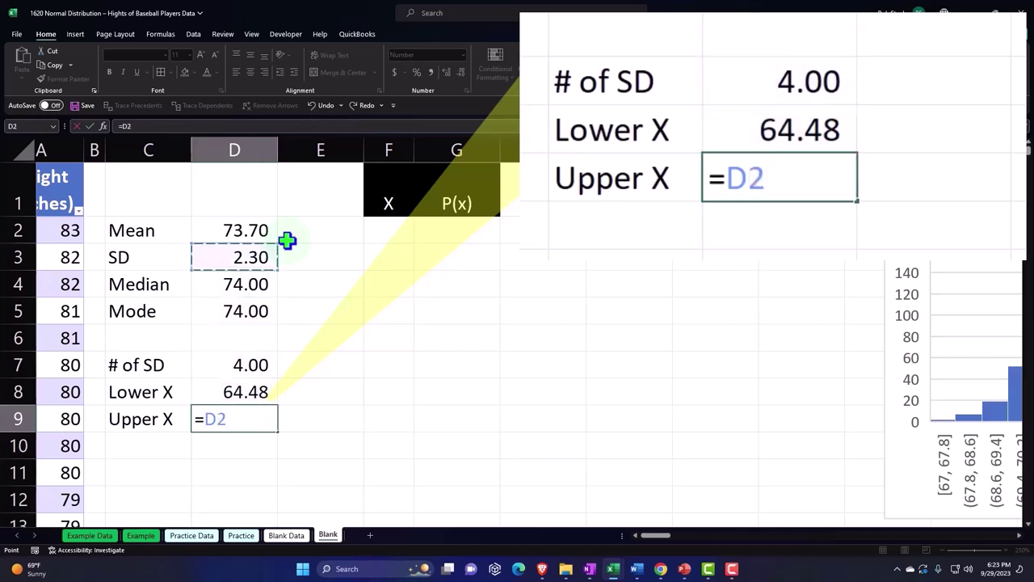
pyautogui.press('Up')
pyautogui.write('+')
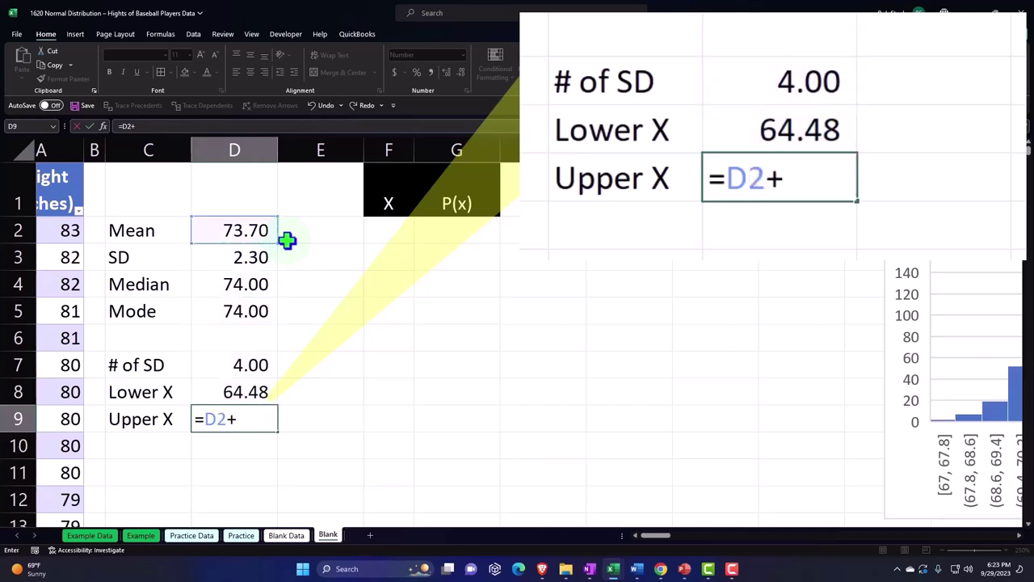
pyautogui.press('Up')
pyautogui.press('Up')
pyautogui.press('Up')
pyautogui.press('Up')
pyautogui.press('Up')
pyautogui.press('Up')
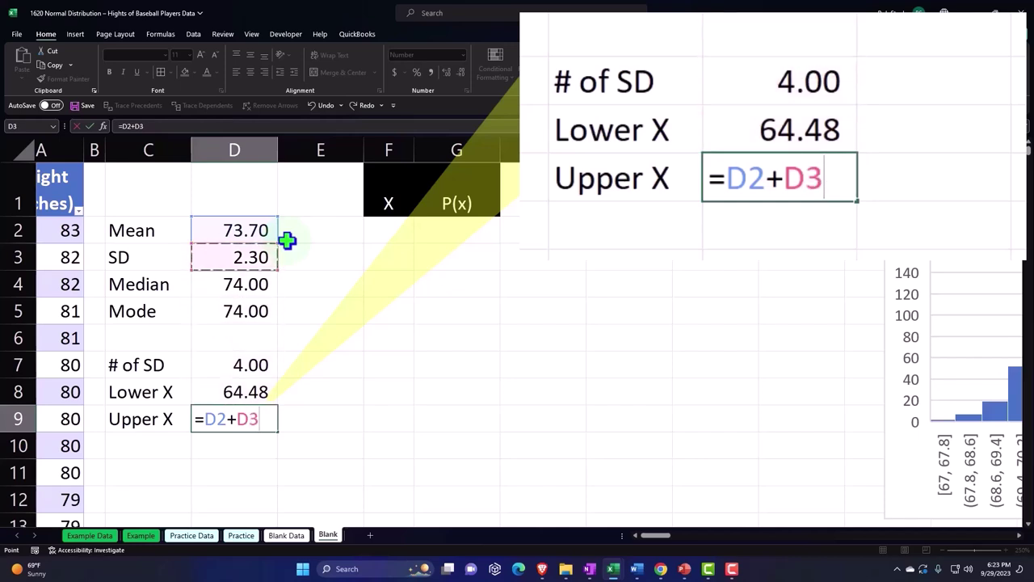
pyautogui.write('*')
pyautogui.press('Up')
pyautogui.press('Up')
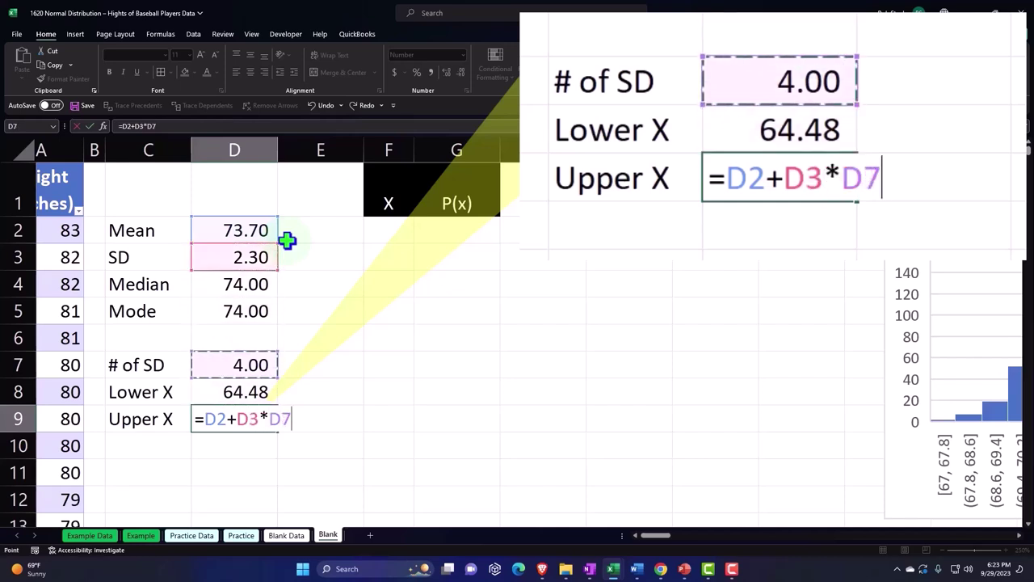
pyautogui.press('Return')
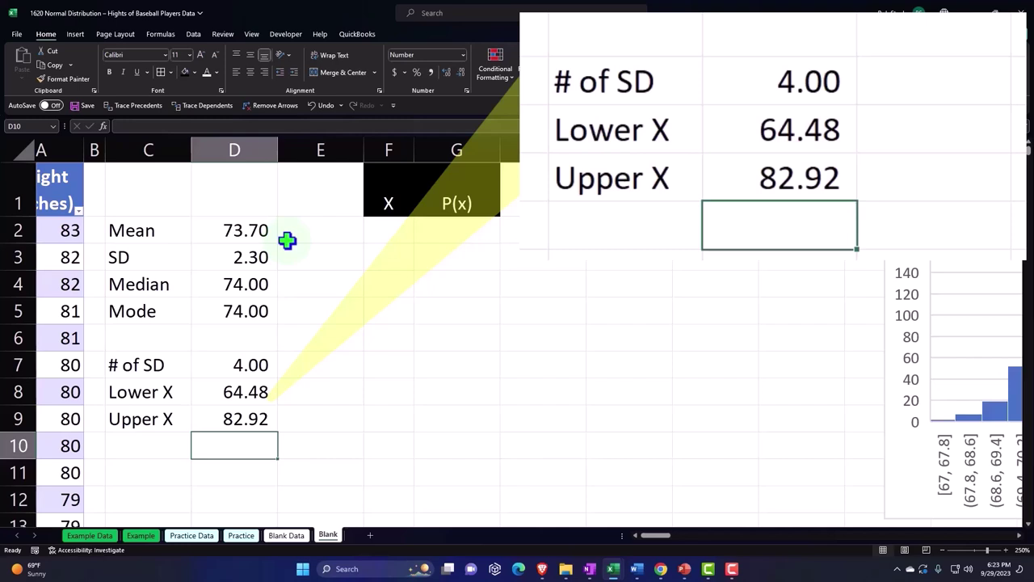
pyautogui.press('Up')
pyautogui.press('Right')
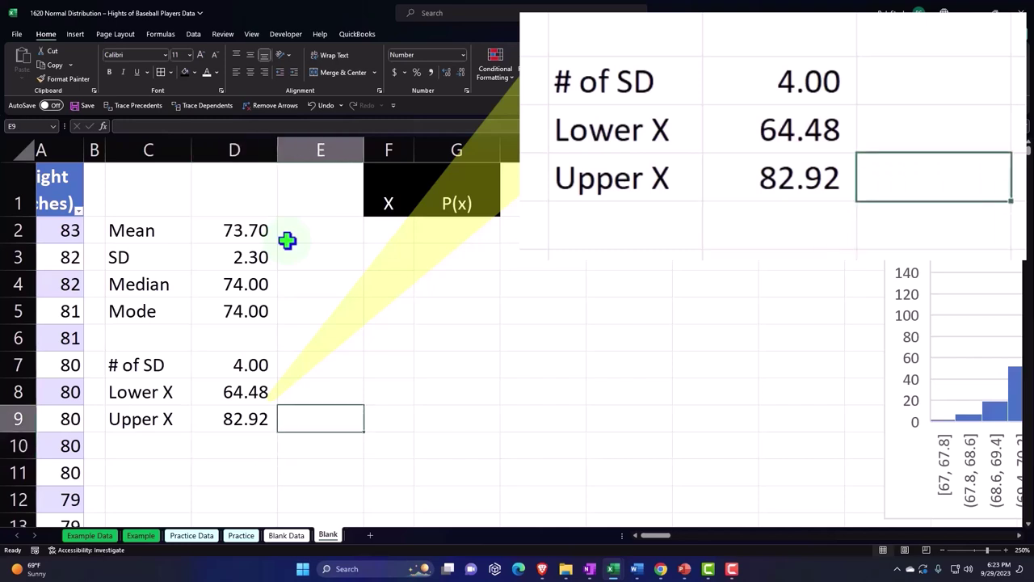
pyautogui.write('=')
pyautogui.press('Left')
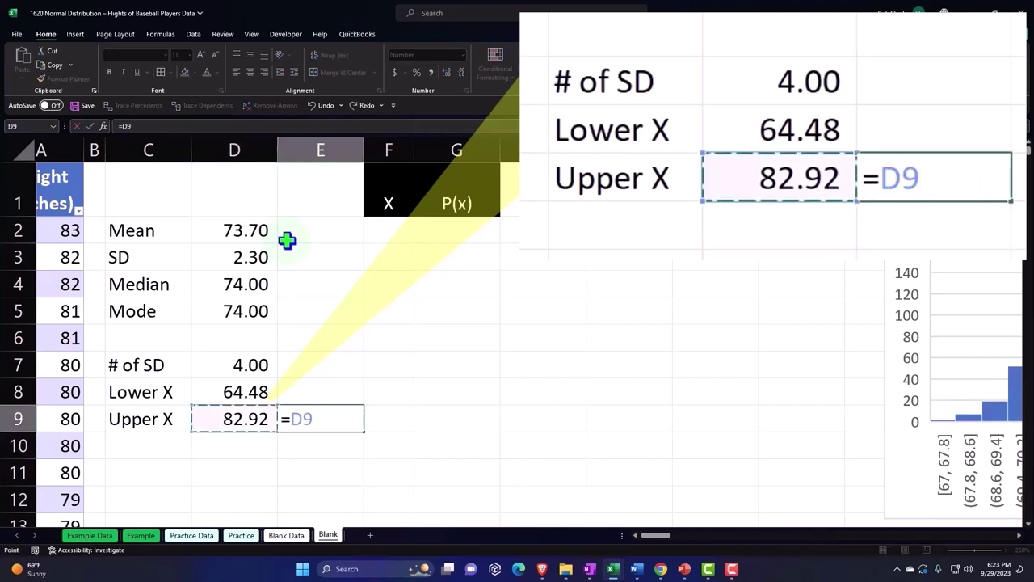
pyautogui.write('/12')
pyautogui.press('Return')
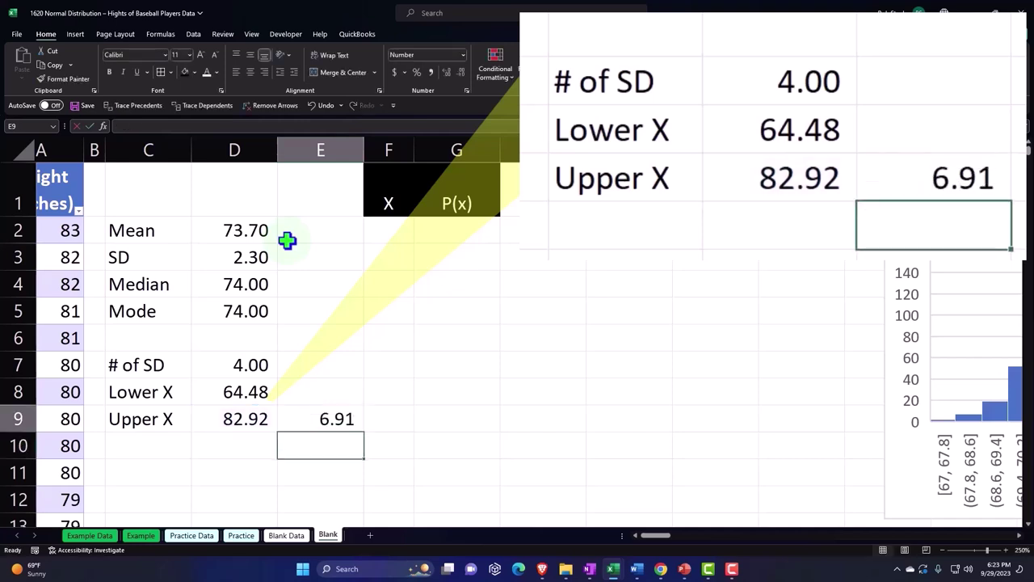
pyautogui.press('Up')
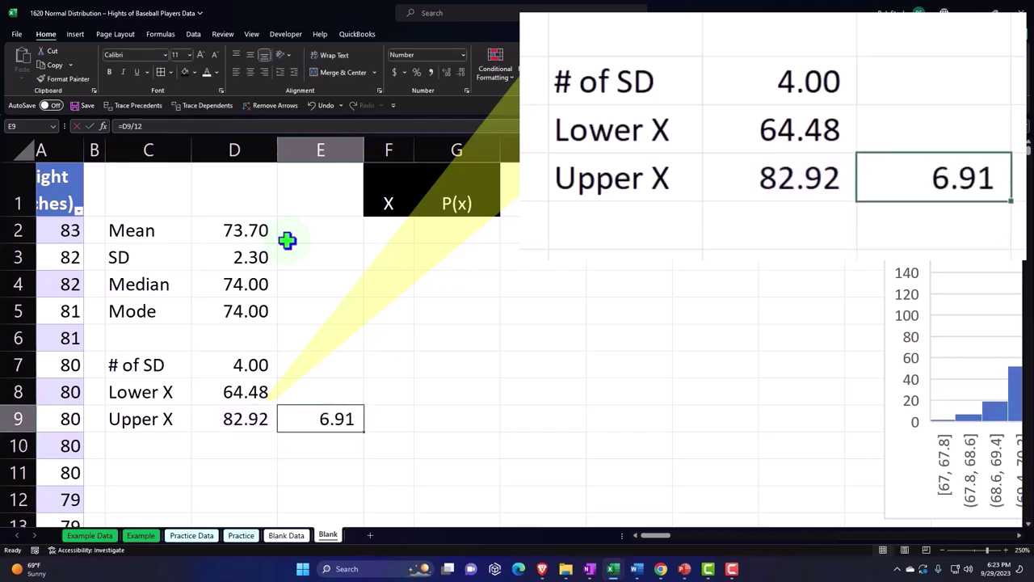
pyautogui.press('Delete')
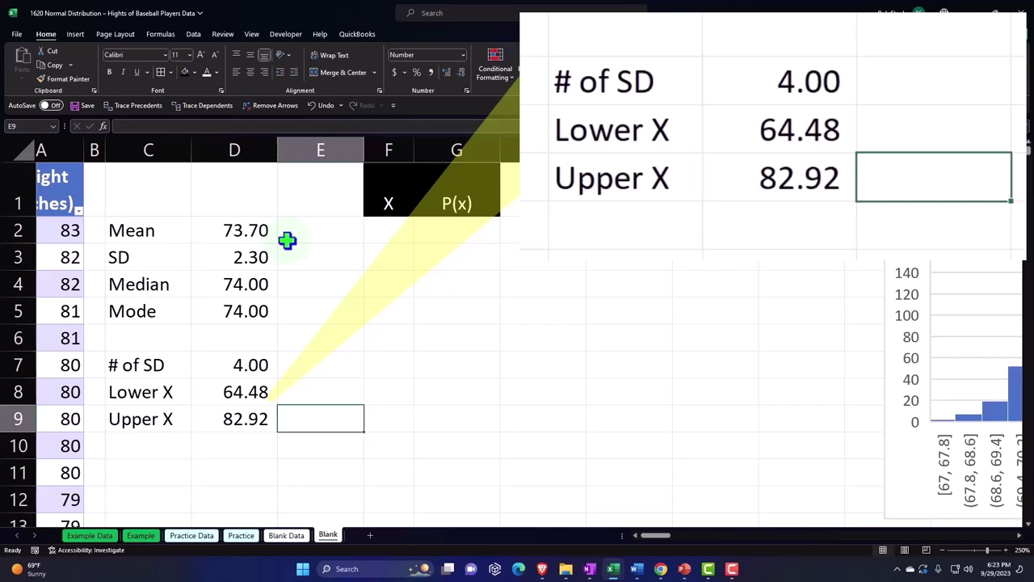
pyautogui.press('Right')
pyautogui.press('Up')
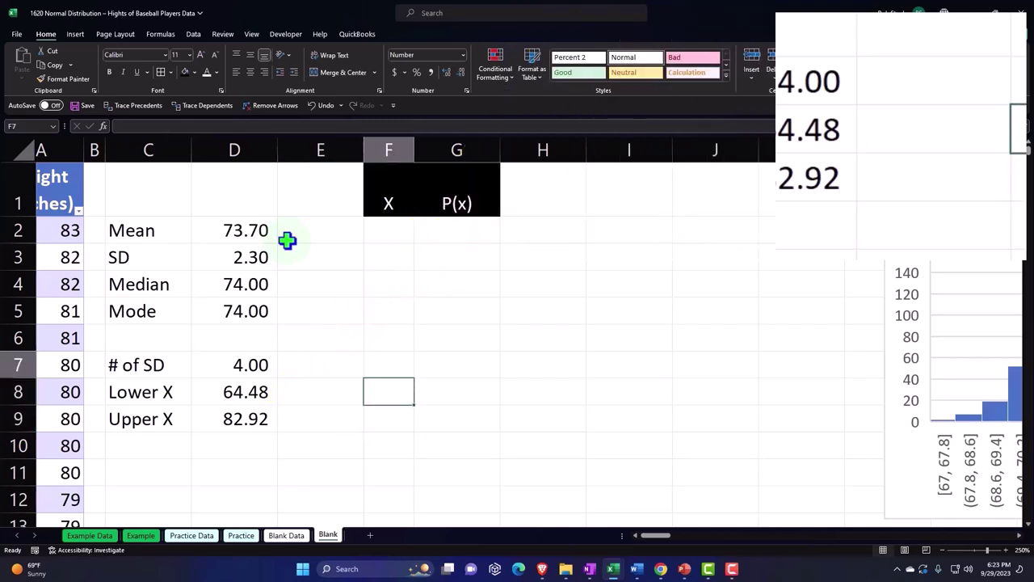
pyautogui.press('Up')
pyautogui.press('Up')
pyautogui.press('Up')
pyautogui.press('Up')
pyautogui.press('Up')
pyautogui.press('Up')
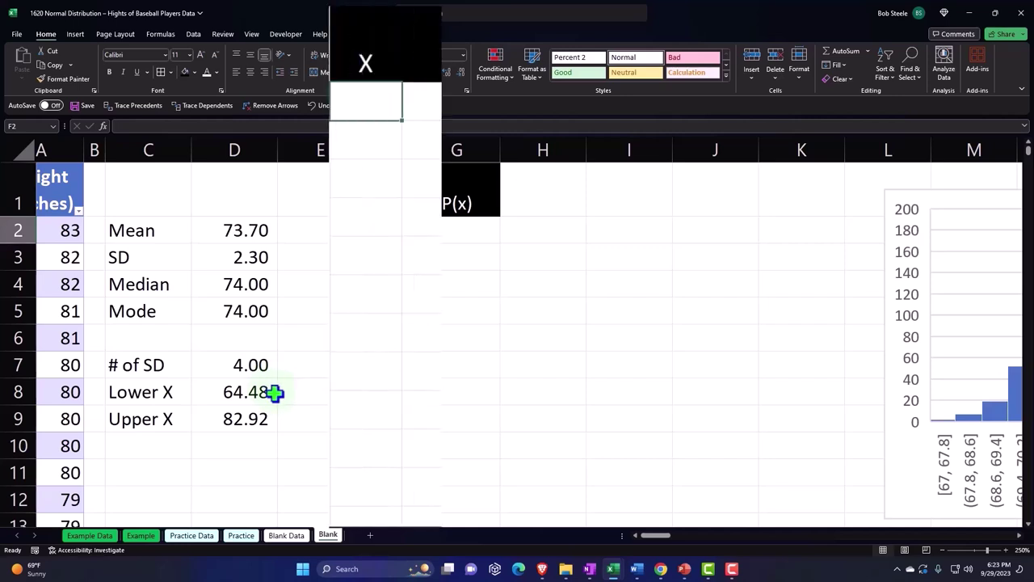
# - Enter 64 in F2 and 65 in F3, both shown as whole numbers
pyautogui.write('64')
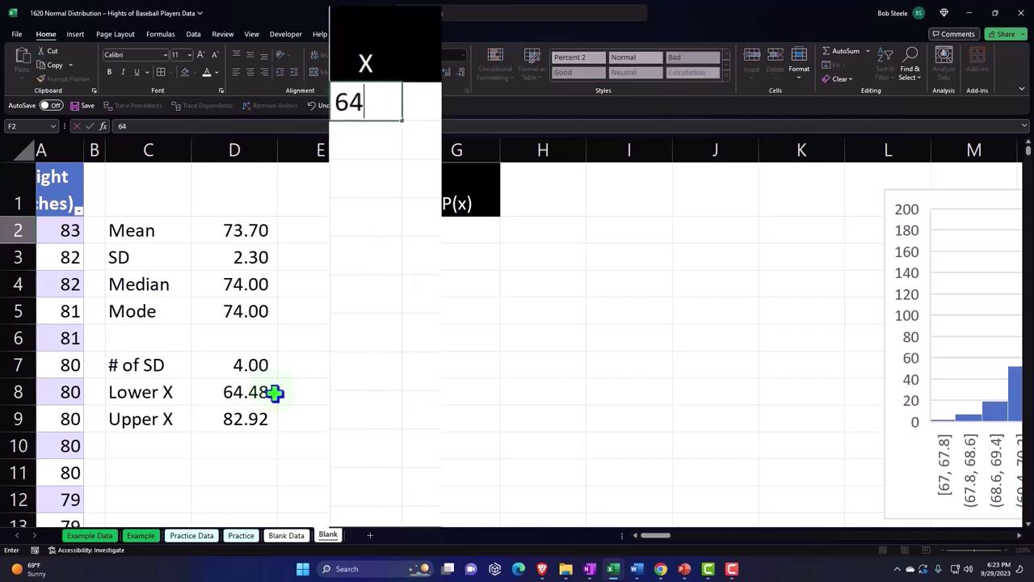
pyautogui.press('Return')
pyautogui.press('Up')
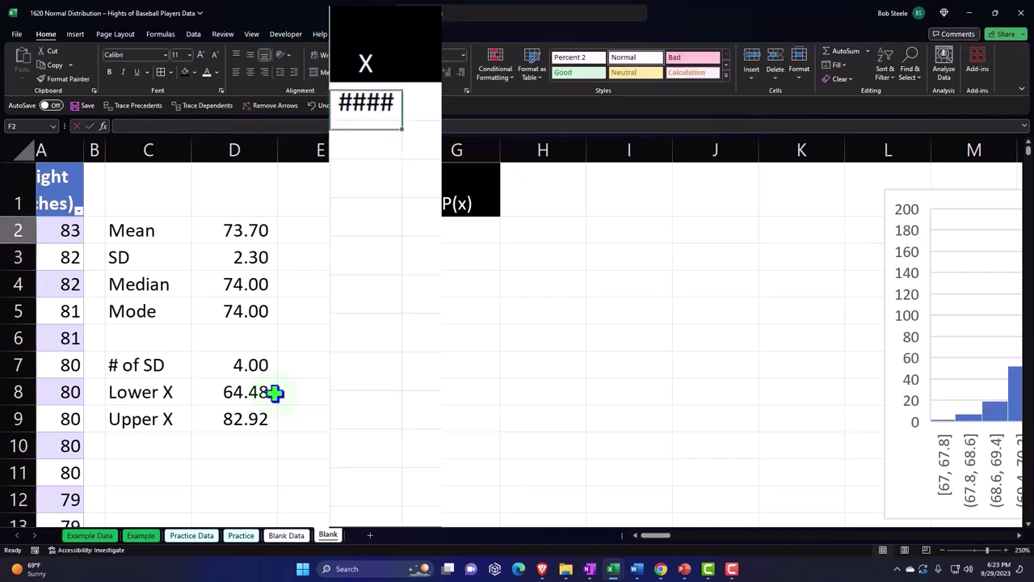
pyautogui.click(450, 71)
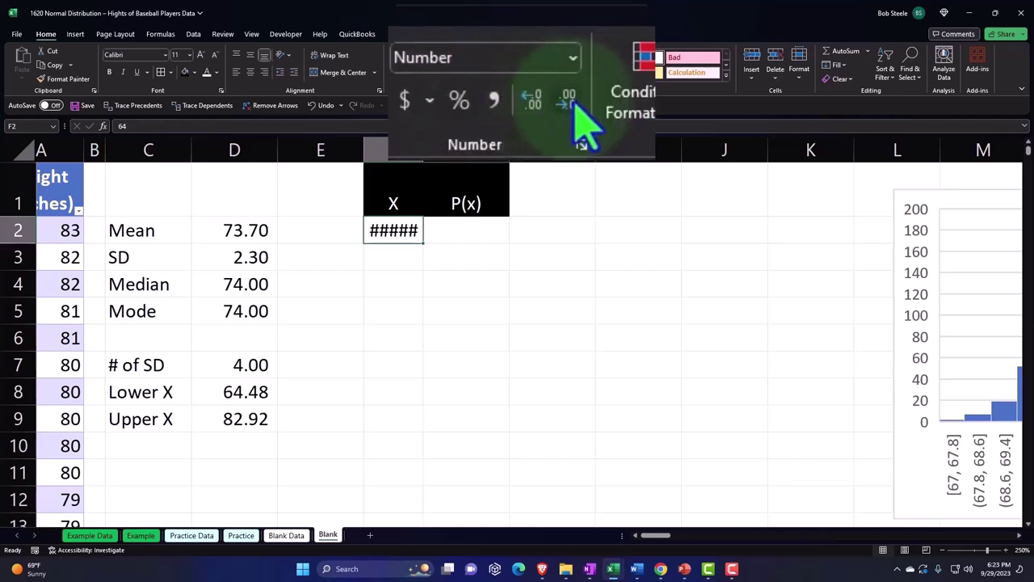
pyautogui.click(461, 72)
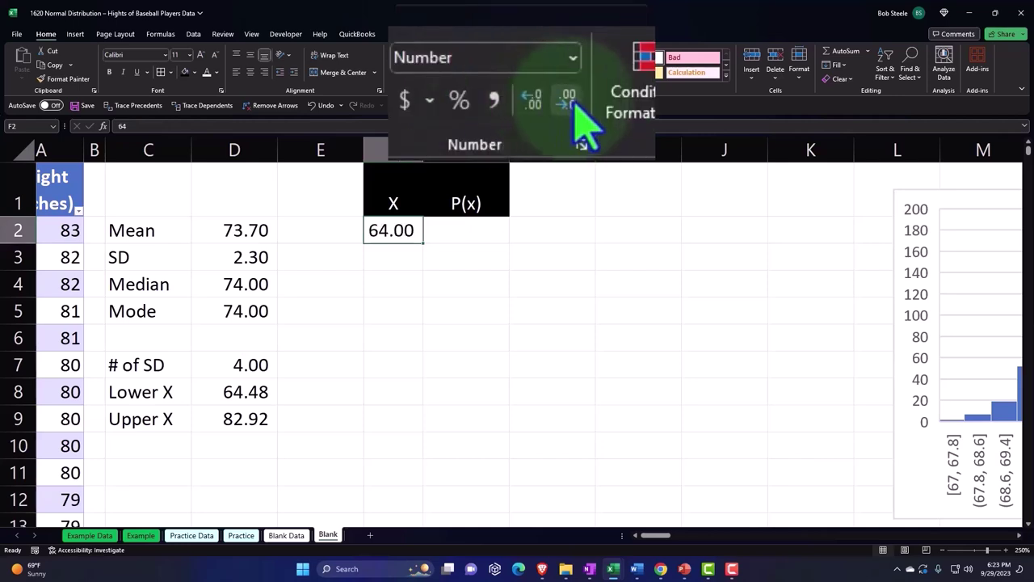
pyautogui.click(461, 72)
pyautogui.click(461, 73)
pyautogui.doubleClick(413, 252)
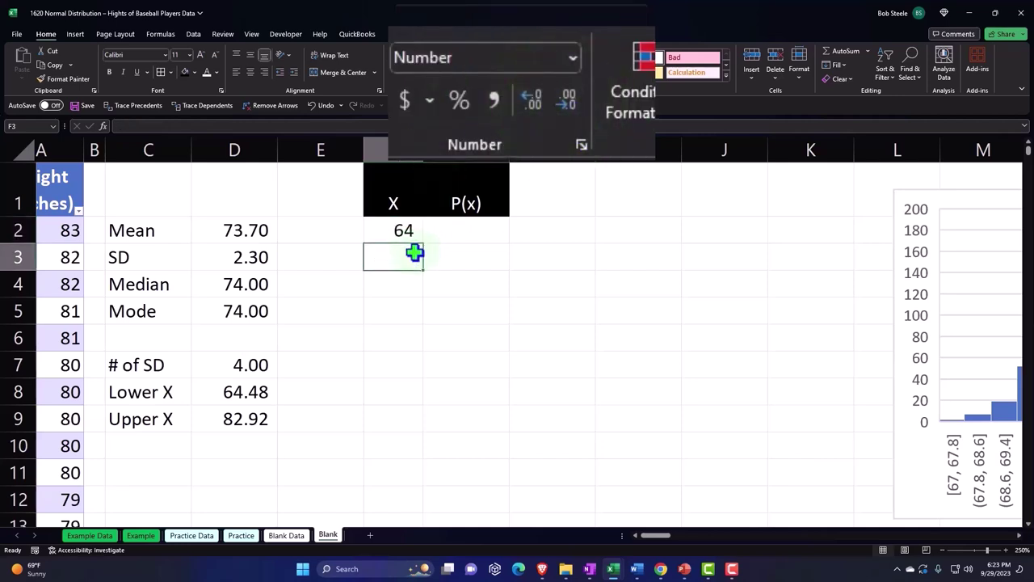
pyautogui.write('65')
pyautogui.press('Return')
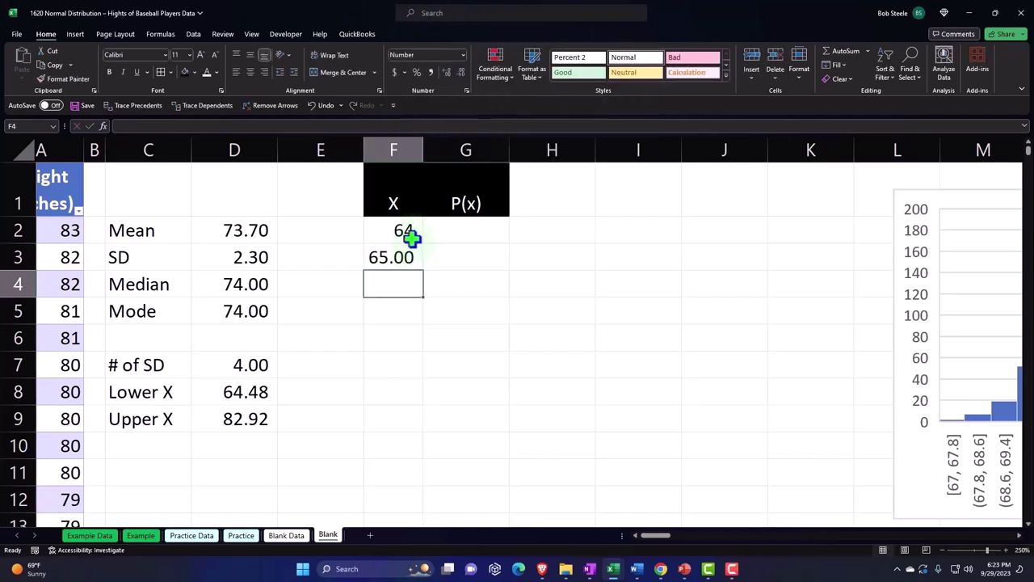
pyautogui.click(404, 257)
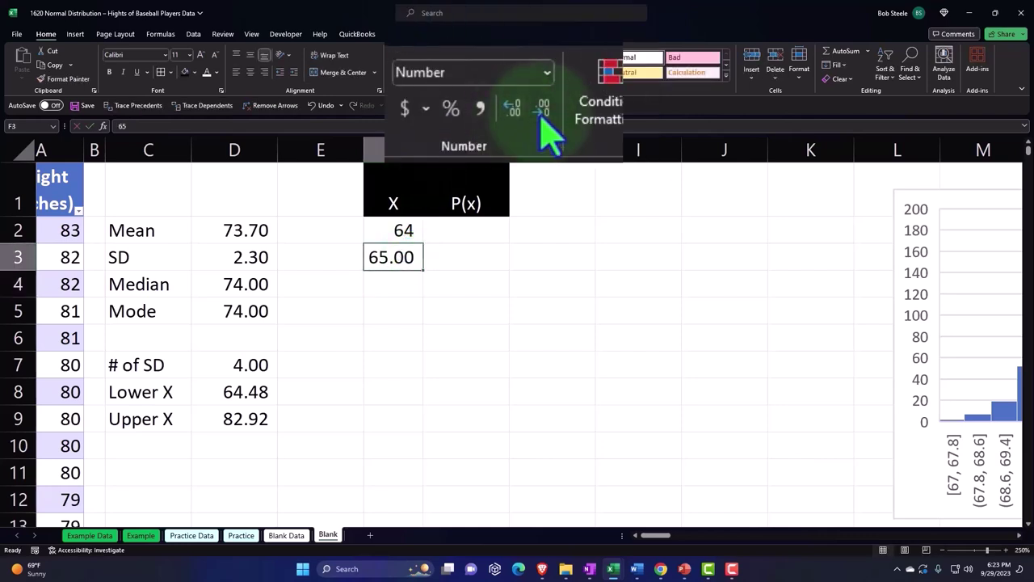
pyautogui.click(541, 112)
pyautogui.click(541, 112)
# - Fill the 64, 65 series down to 83 in F21
pyautogui.click(395, 236)
pyautogui.moveTo(395, 236); pyautogui.dragTo(404, 253)
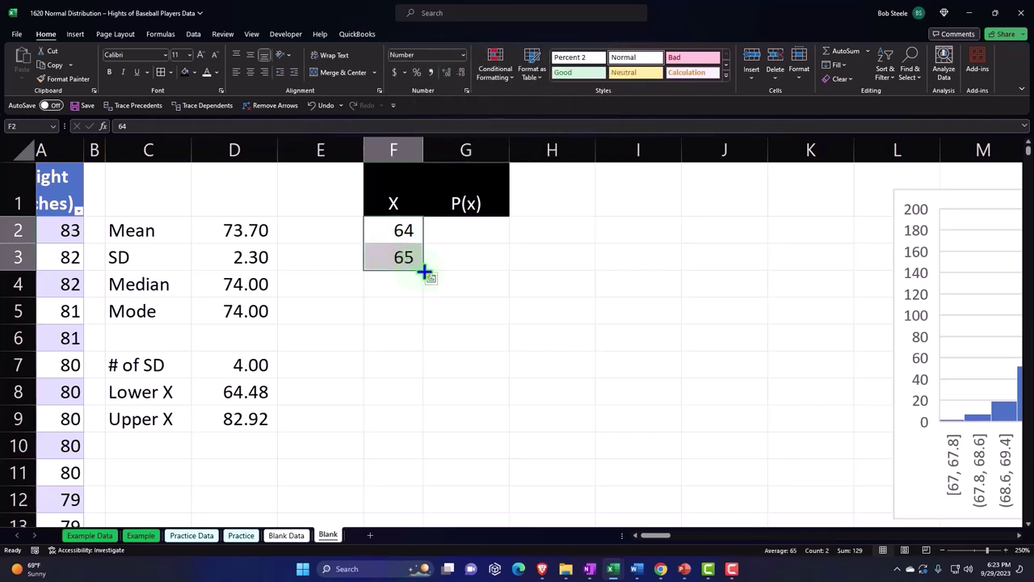
pyautogui.moveTo(424, 272); pyautogui.dragTo(418, 497)
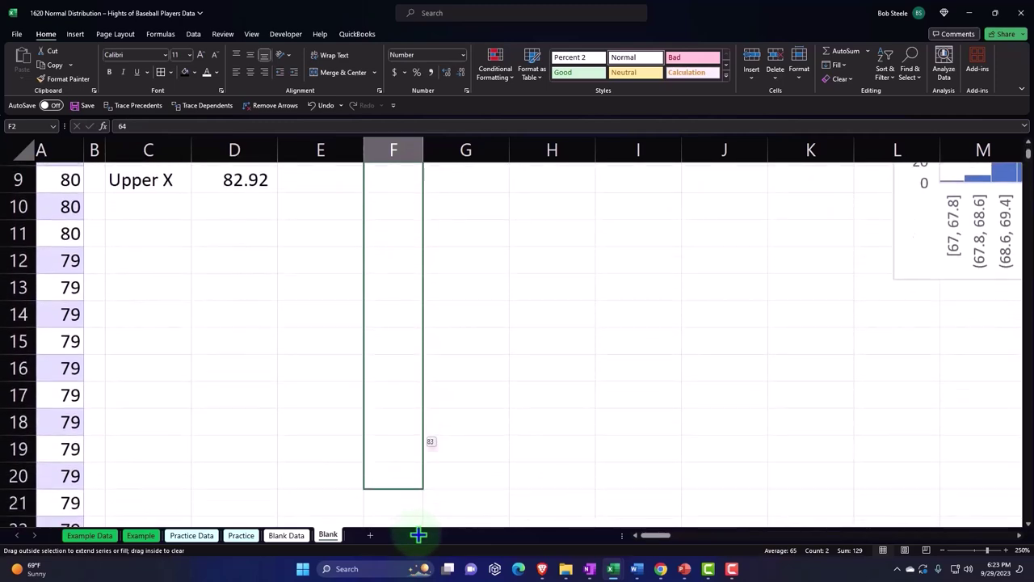
pyautogui.moveTo(417, 497); pyautogui.dragTo(417, 430)
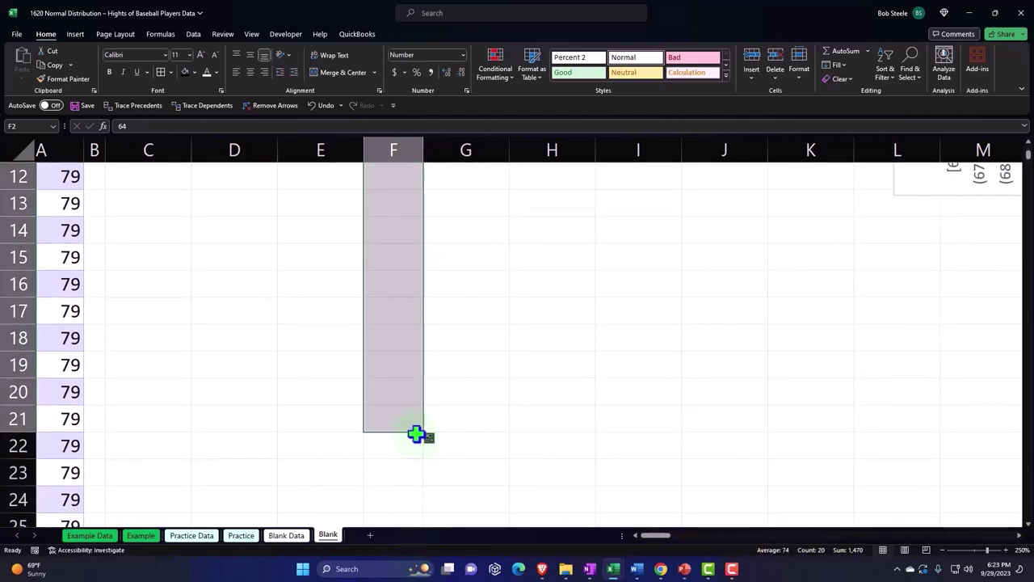
pyautogui.scroll(4, 483, 447)
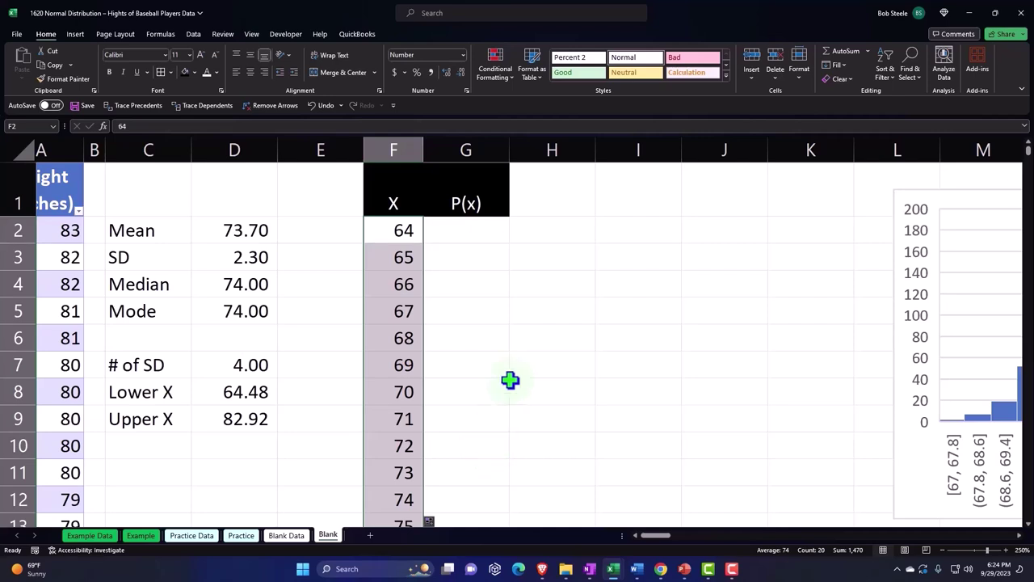
pyautogui.click(470, 233)
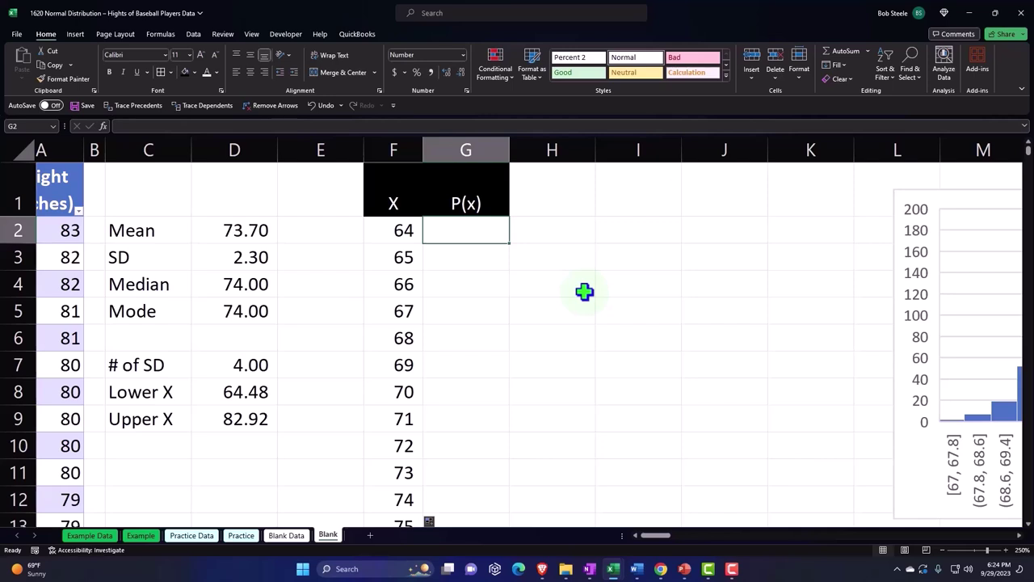
# - Enter =NORM.DIST(F2:F21,D2,D3,0) in G2, spilling probabilities for each X value
pyautogui.write('=')
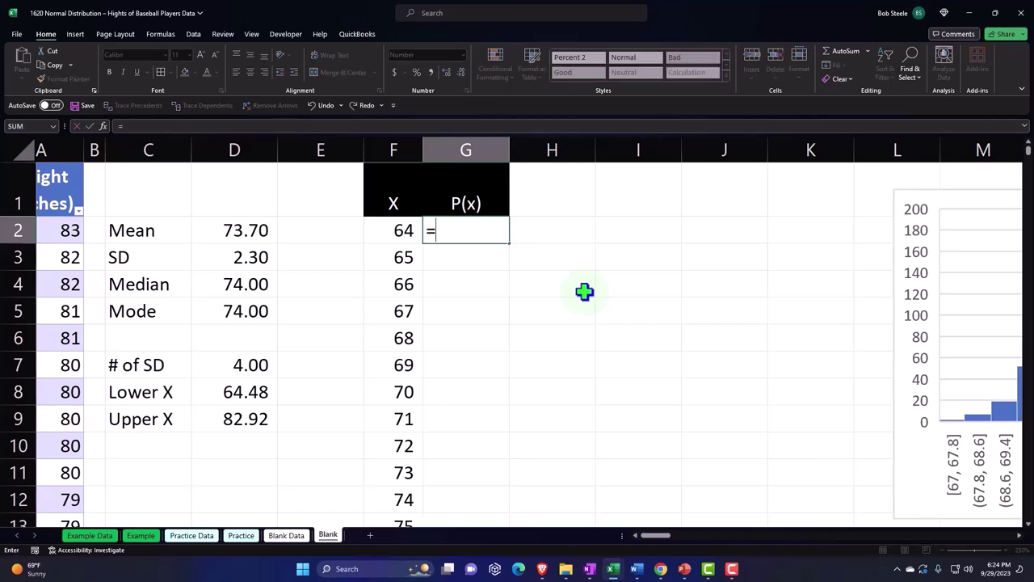
pyautogui.write('nor')
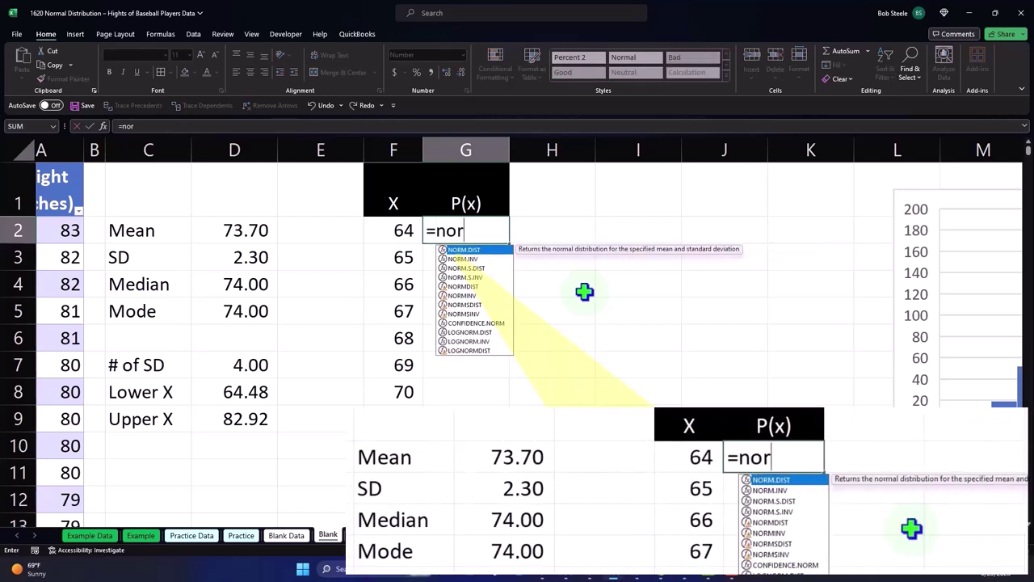
pyautogui.press('Tab')
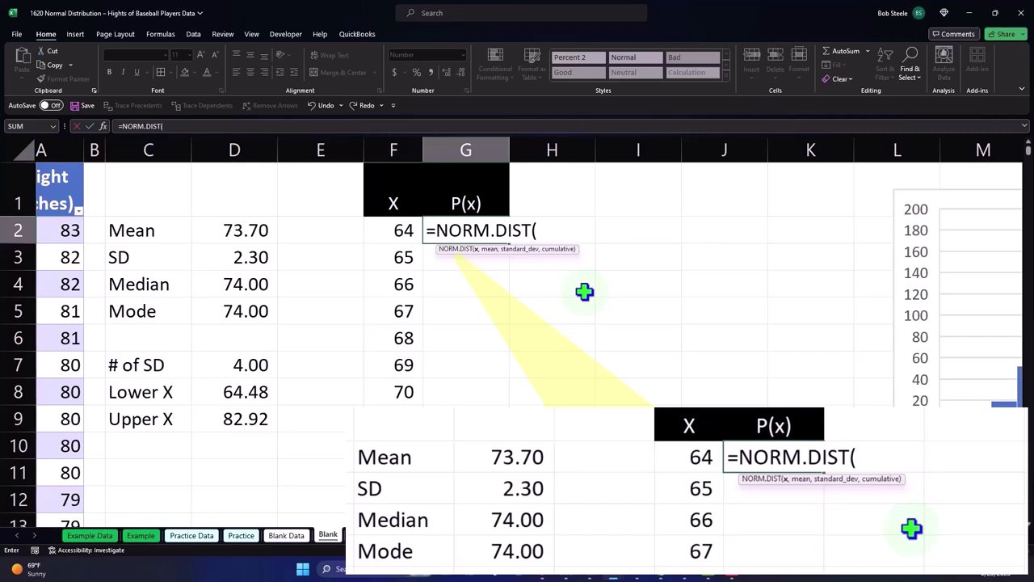
pyautogui.press('Left')
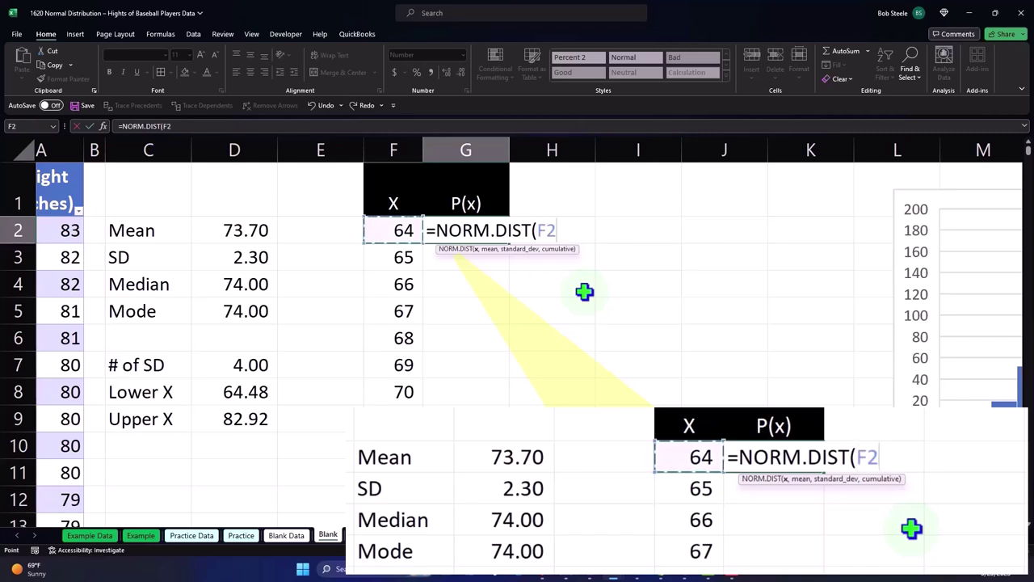
pyautogui.hotkey('ctrl', 'shift', 'Down')
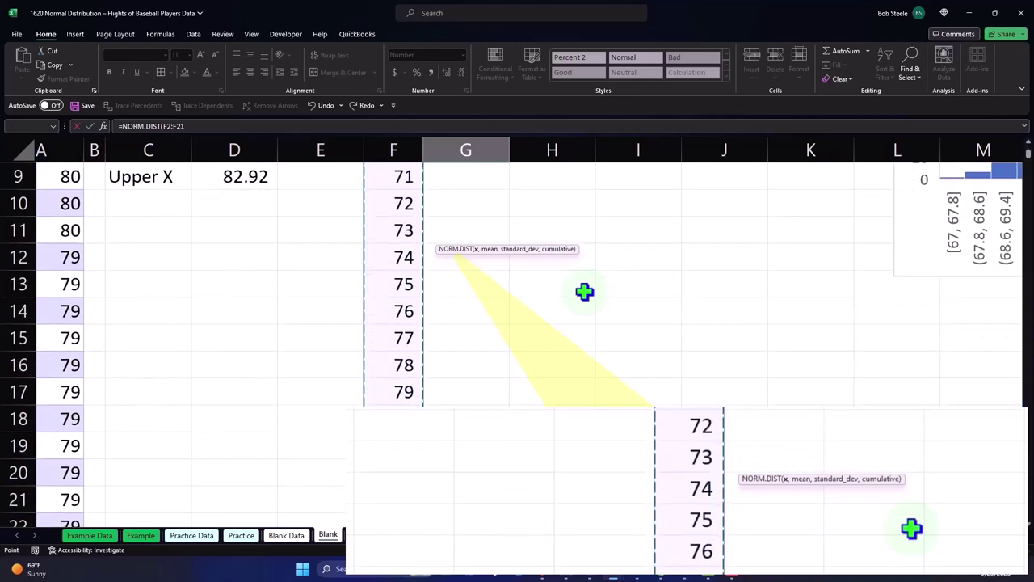
pyautogui.scroll(3, 584, 292)
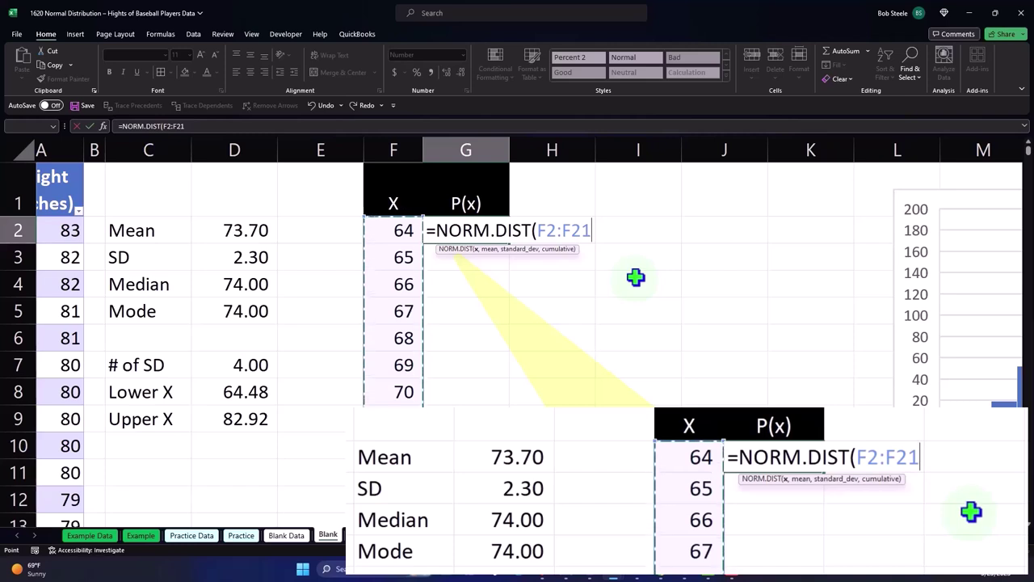
pyautogui.write(',')
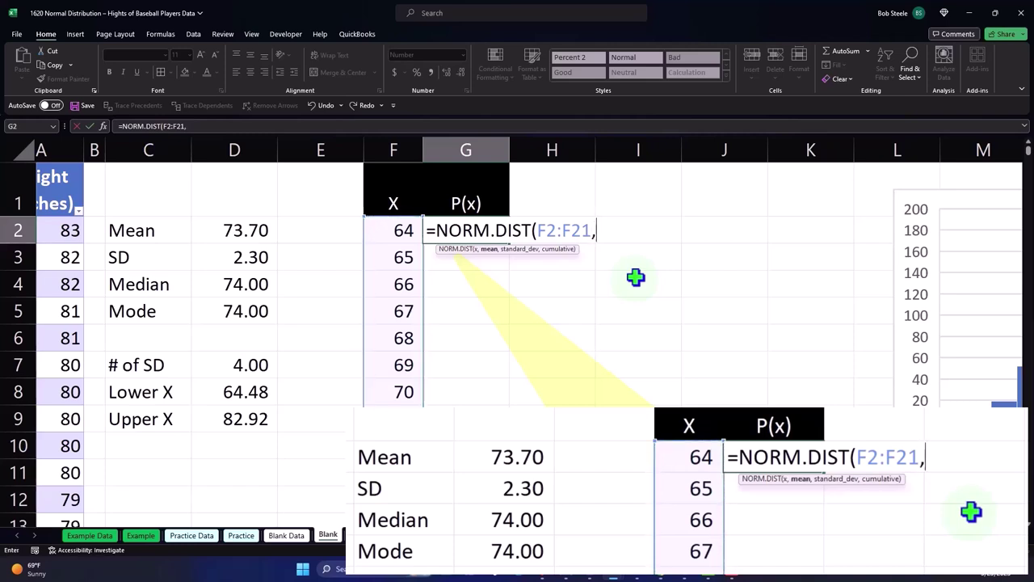
pyautogui.click(259, 233)
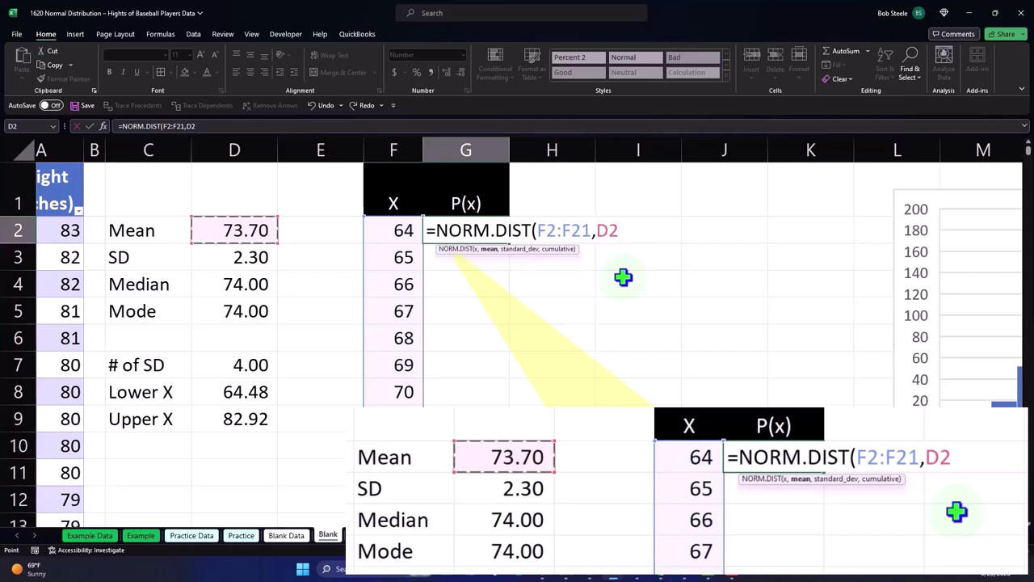
pyautogui.write(',')
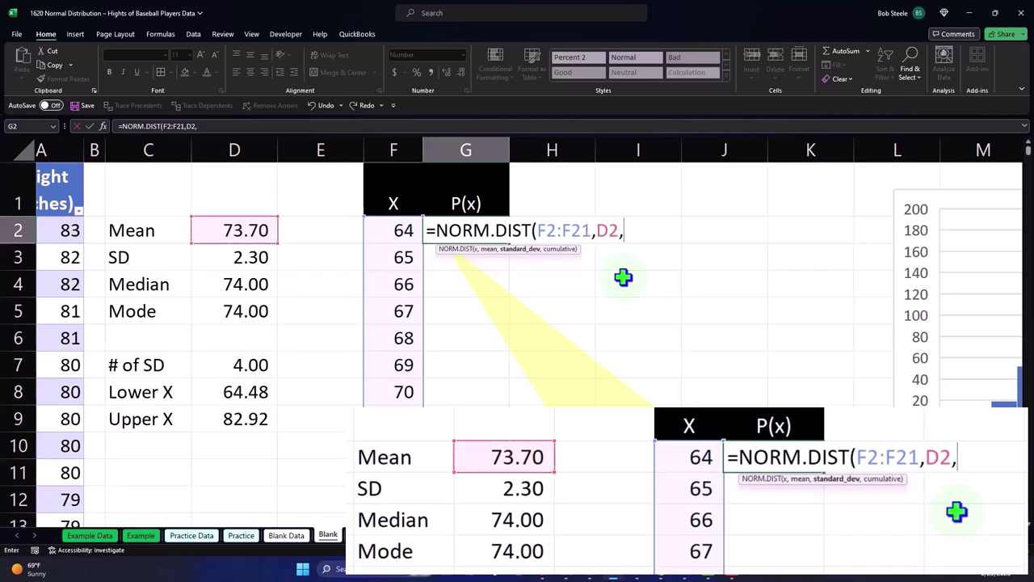
pyautogui.click(257, 257)
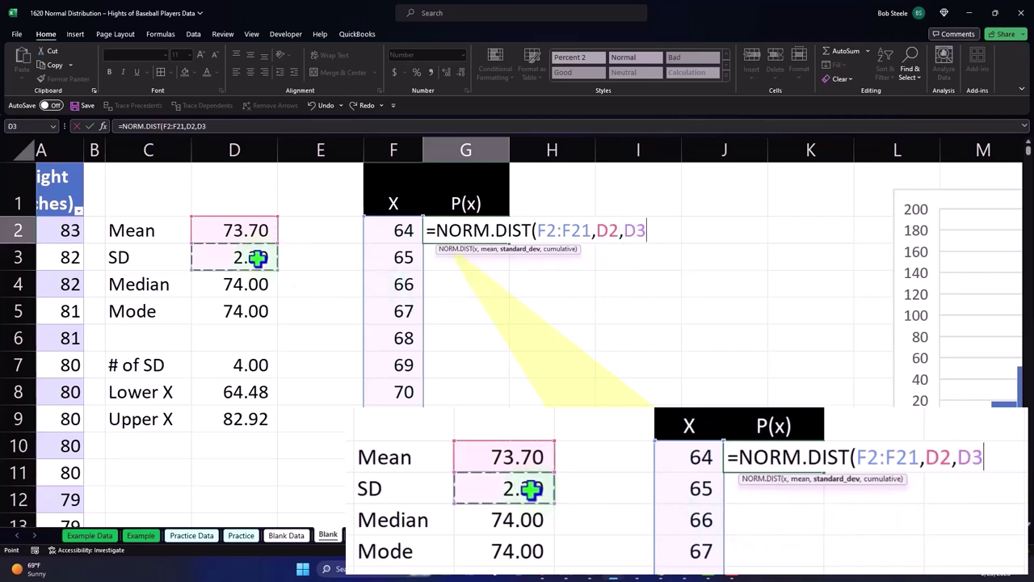
pyautogui.write(',')
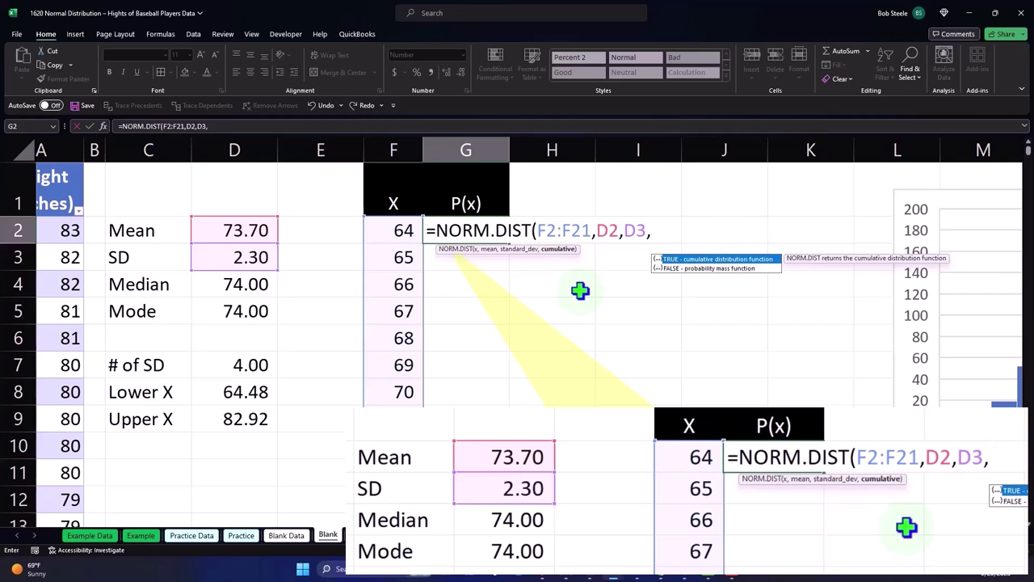
pyautogui.write('0')
pyautogui.write(')')
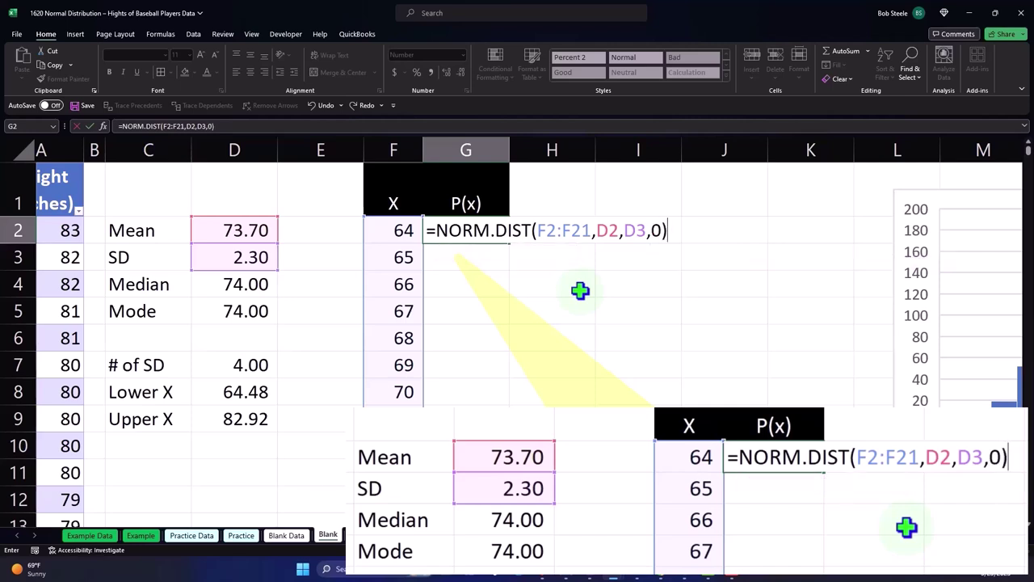
pyautogui.press('Return')
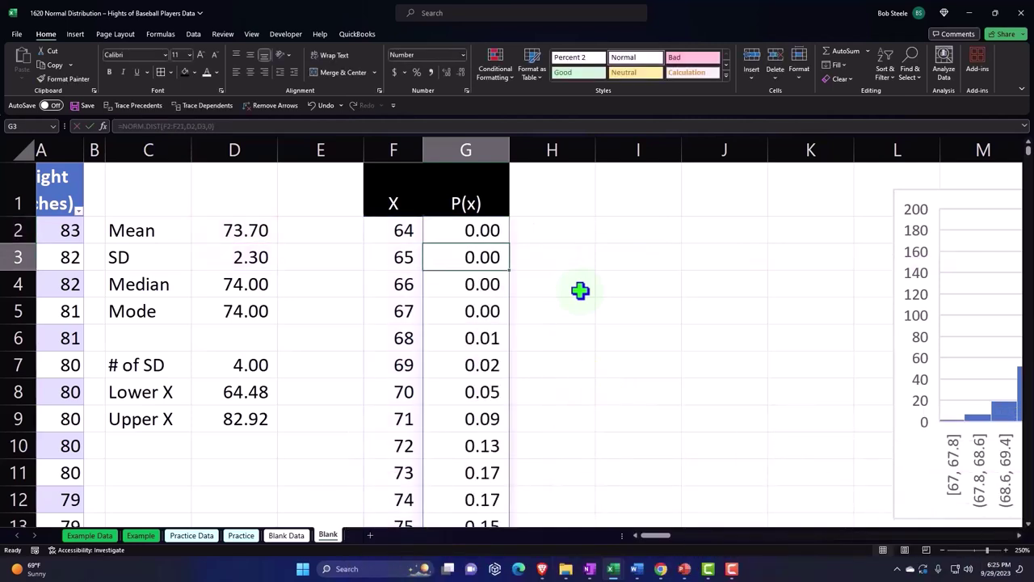
# - Format column G's P(x) values as two-decimal percentages, peaking at 17.16% at 74
pyautogui.scroll(-5, 582, 297)
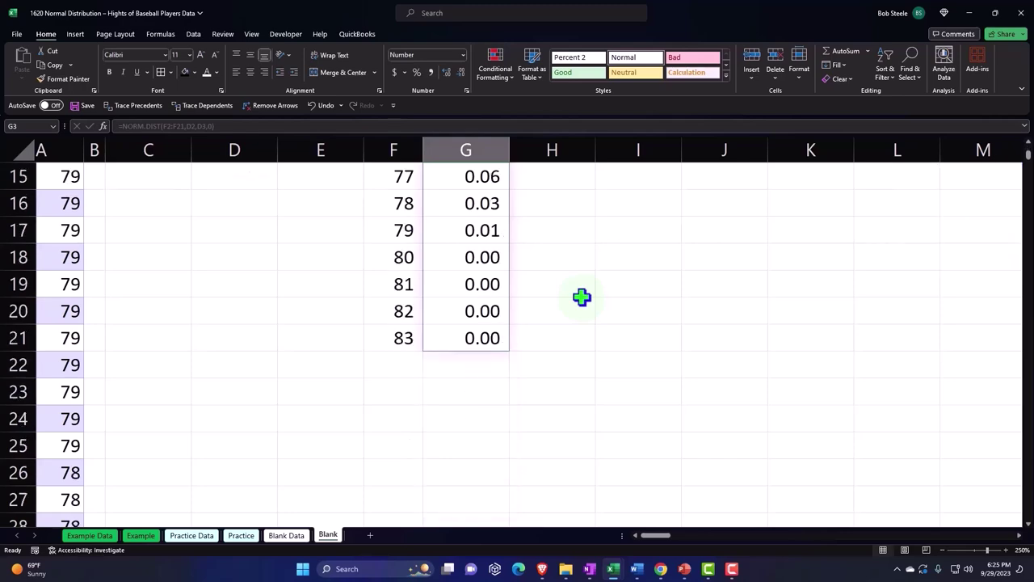
pyautogui.click(496, 341)
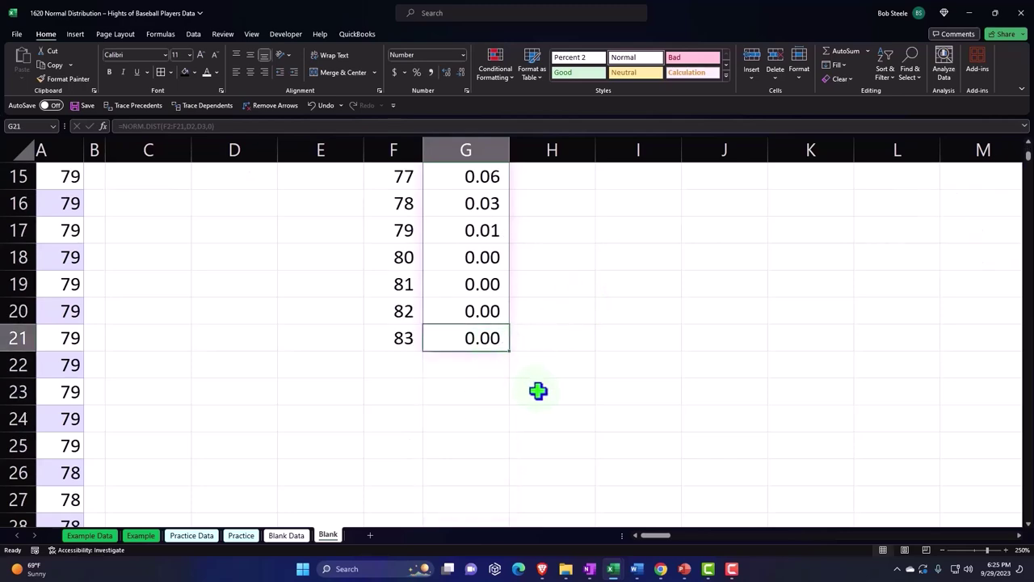
pyautogui.scroll(5, 519, 379)
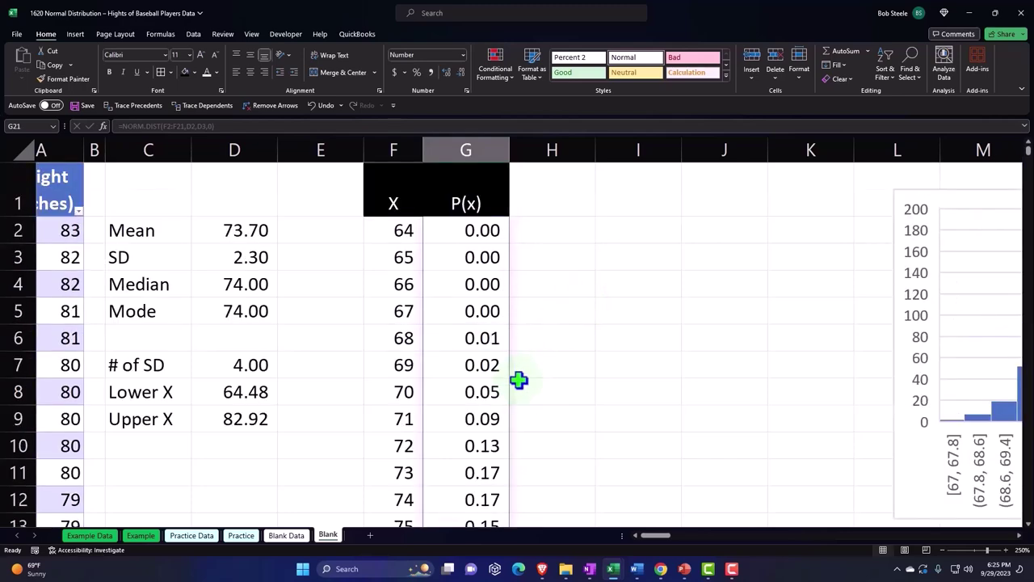
pyautogui.click(468, 149)
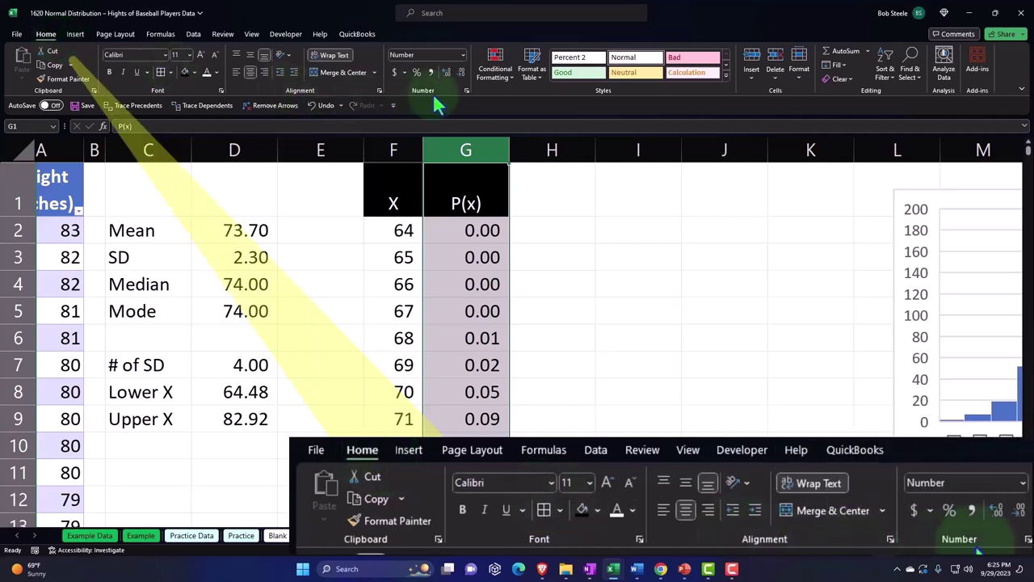
pyautogui.click(417, 73)
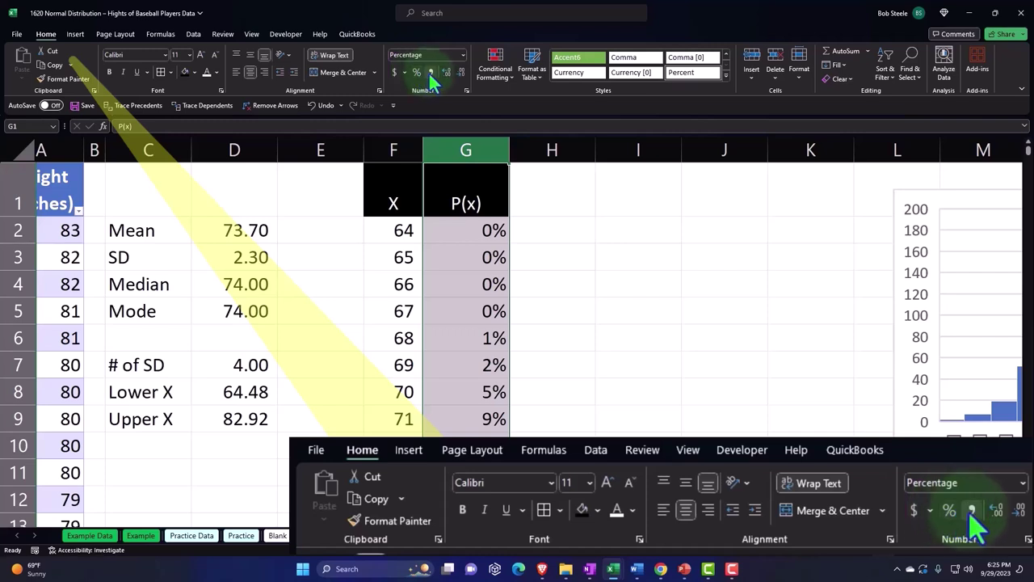
pyautogui.click(447, 74)
pyautogui.click(447, 74)
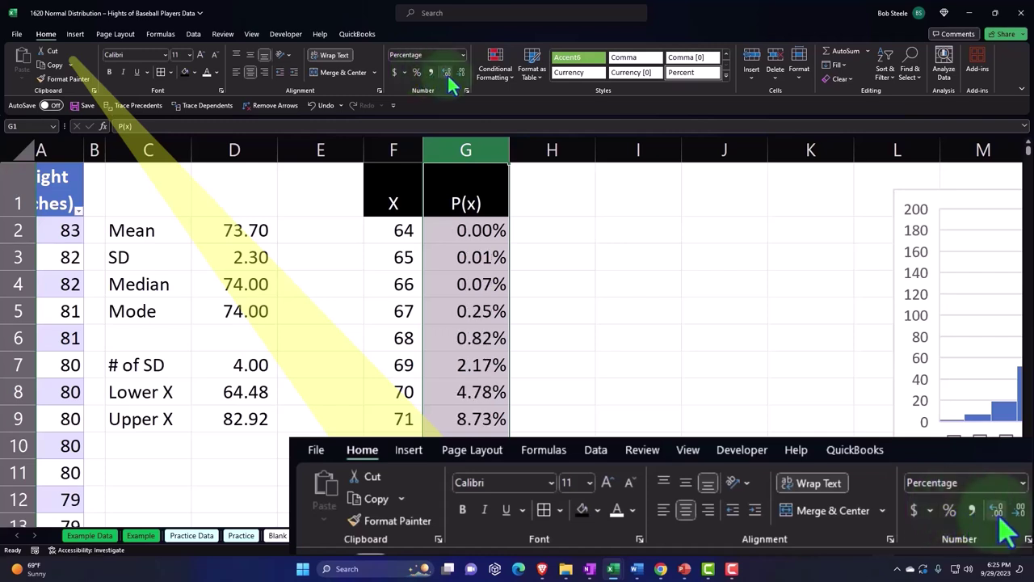
pyautogui.click(577, 339)
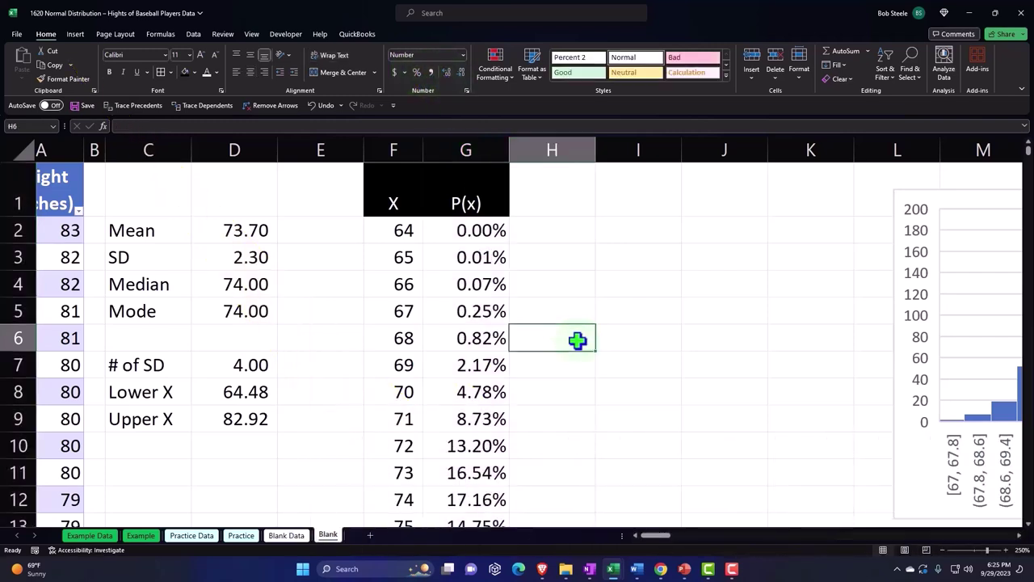
pyautogui.scroll(-1, 577, 340)
pyautogui.scroll(-1, 577, 339)
pyautogui.click(457, 366)
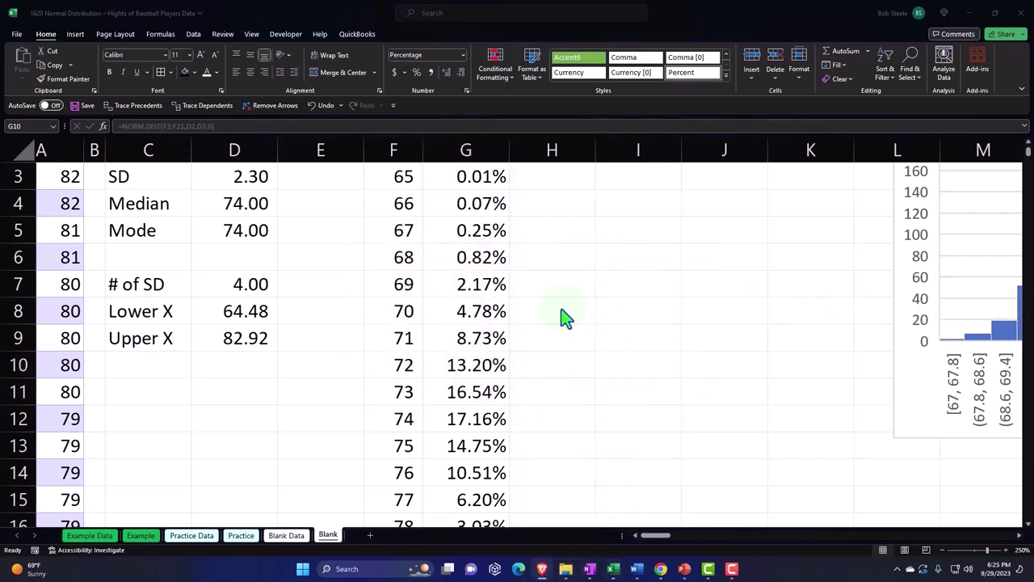
pyautogui.click(473, 311)
pyautogui.moveTo(474, 311); pyautogui.dragTo(473, 361)
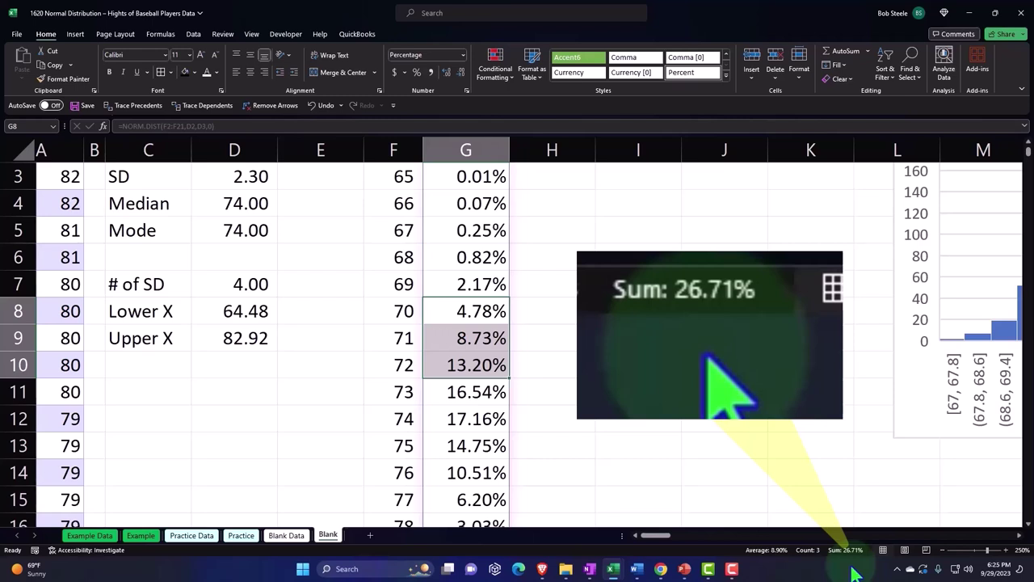
pyautogui.click(474, 365)
pyautogui.moveTo(474, 365); pyautogui.dragTo(468, 230)
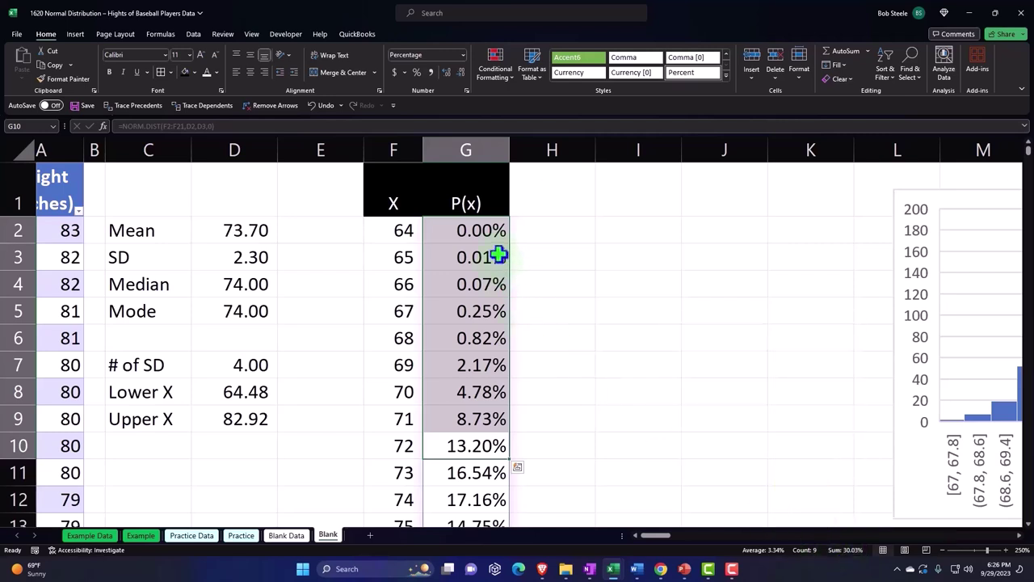
pyautogui.moveTo(618, 571)
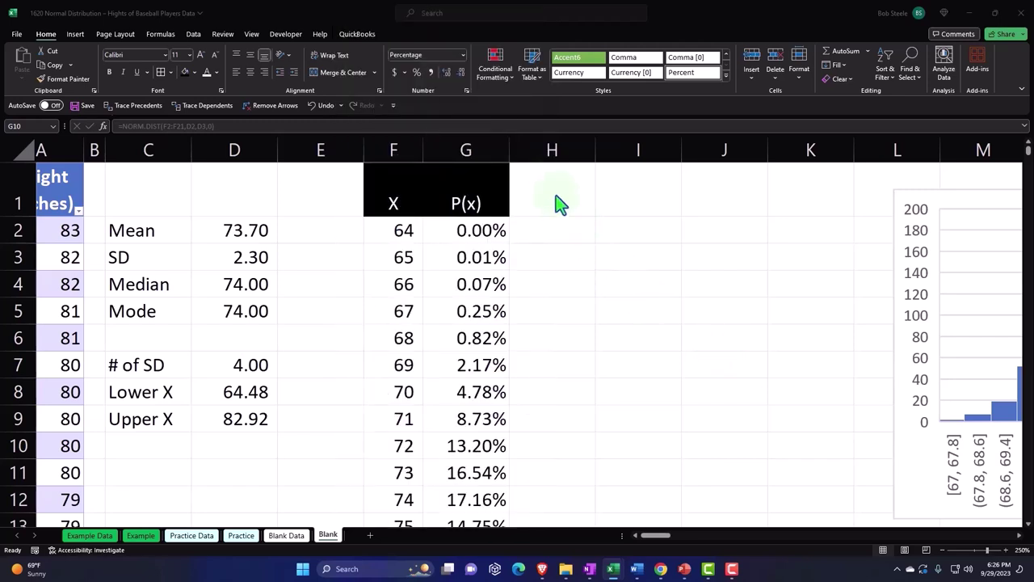
# - Enter the header 'Actual Frequency' in cell H1
pyautogui.hotkey('shift', 'Up')
pyautogui.hotkey('shift', 'Up')
pyautogui.hotkey('shift', 'Up')
pyautogui.click(548, 193)
pyautogui.write('Ac')
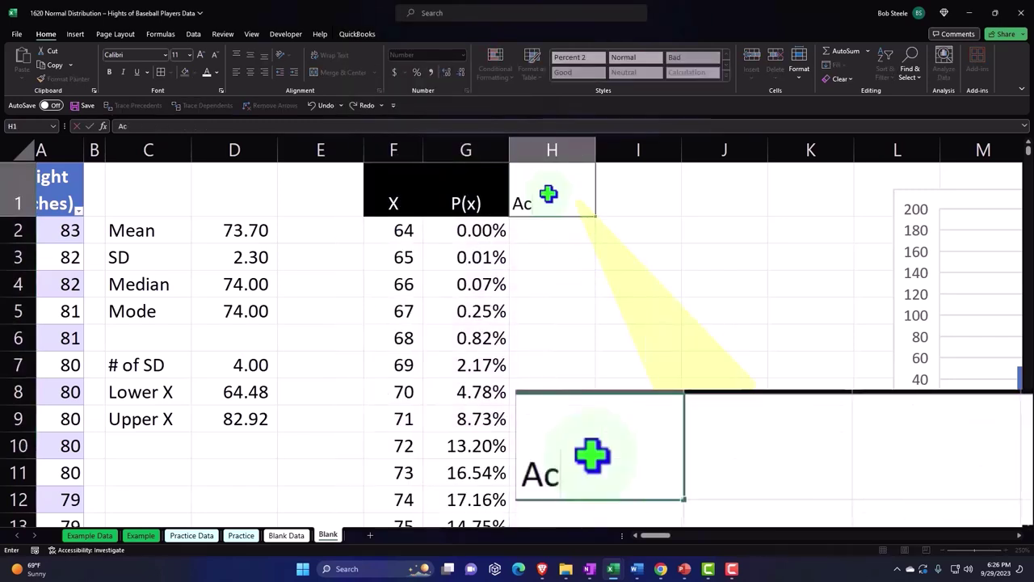
pyautogui.write('tual')
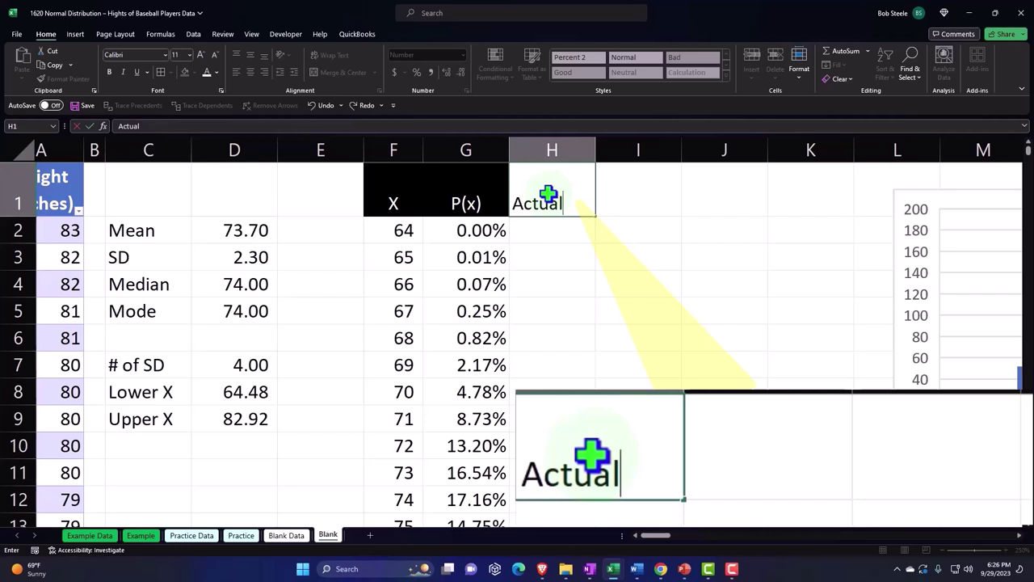
pyautogui.write(' F')
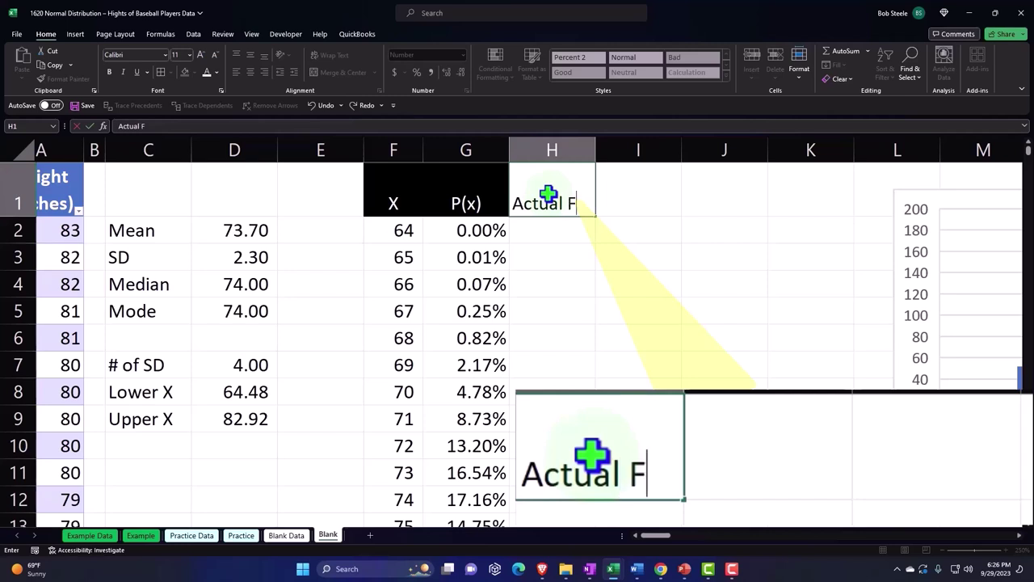
pyautogui.write('re')
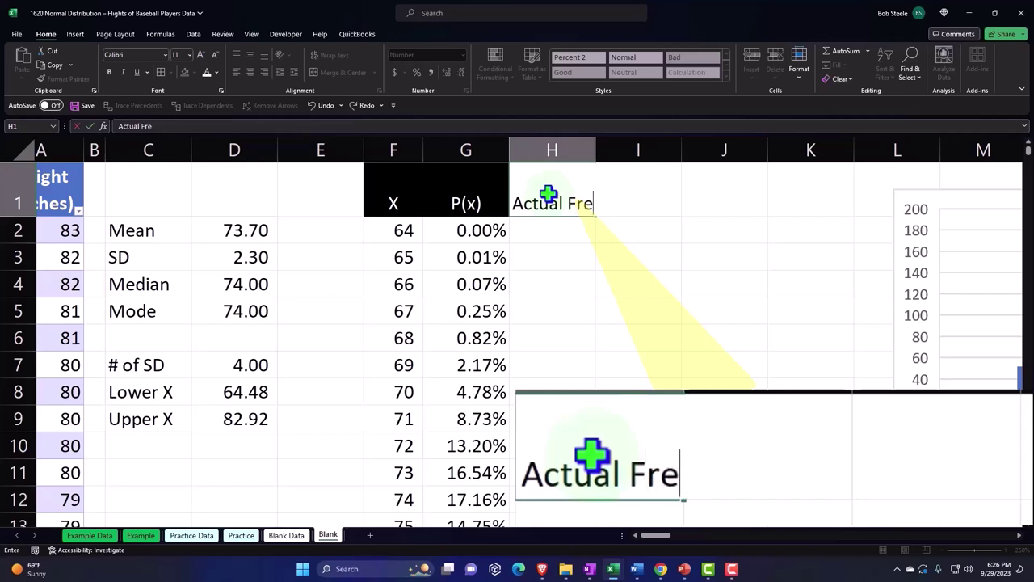
pyautogui.write('quency')
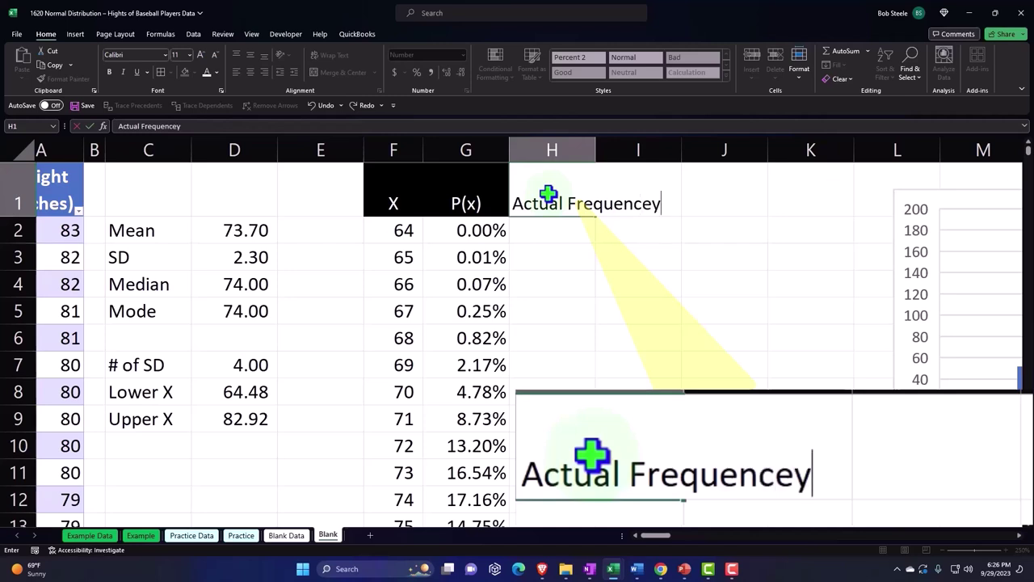
pyautogui.press('BackSpace')
pyautogui.write('e')
pyautogui.press('Return')
pyautogui.press('Up')
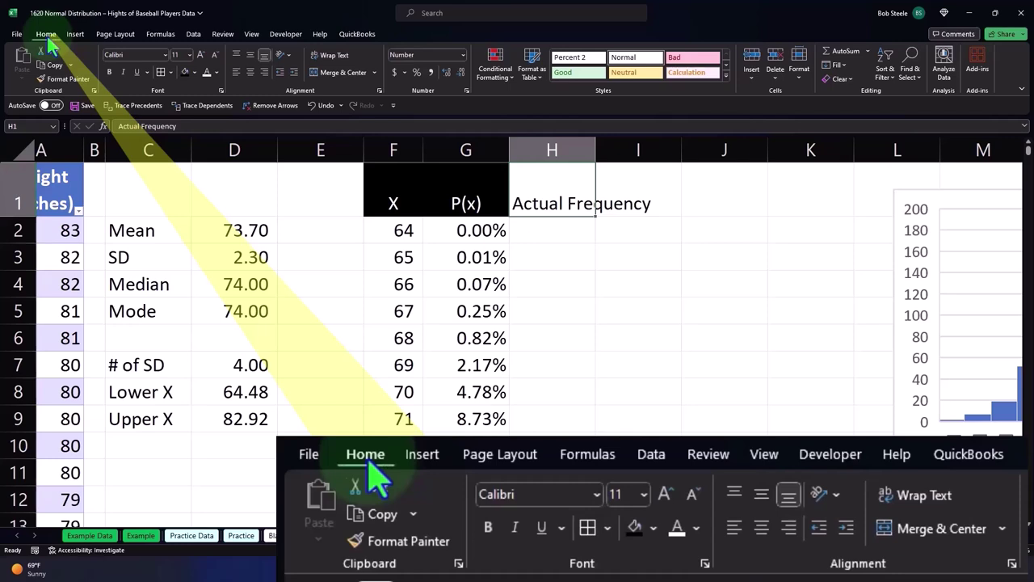
# - Give H1 white text on black fill, wrapped and centred, in a widened column H
pyautogui.click(185, 72)
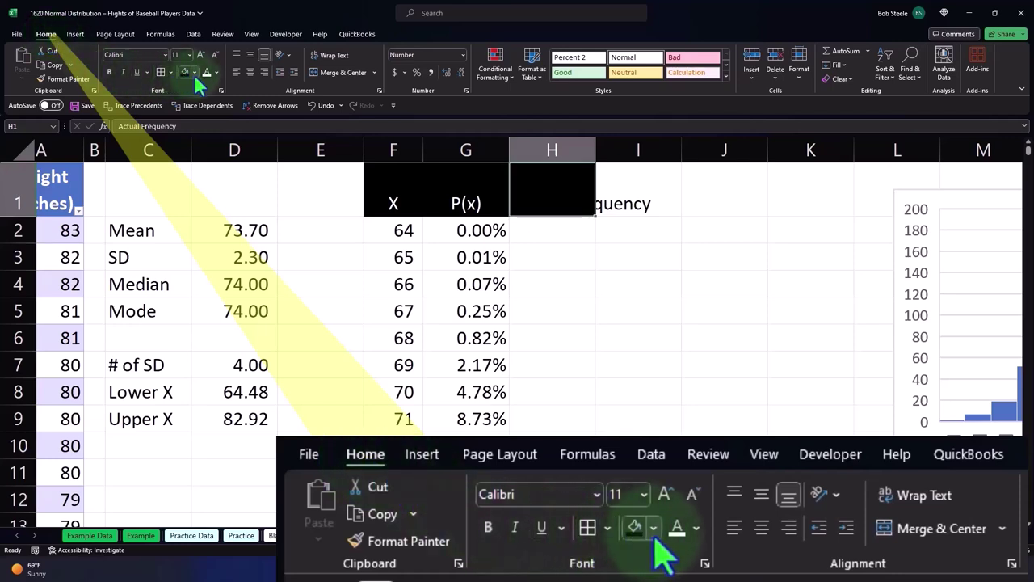
pyautogui.click(207, 72)
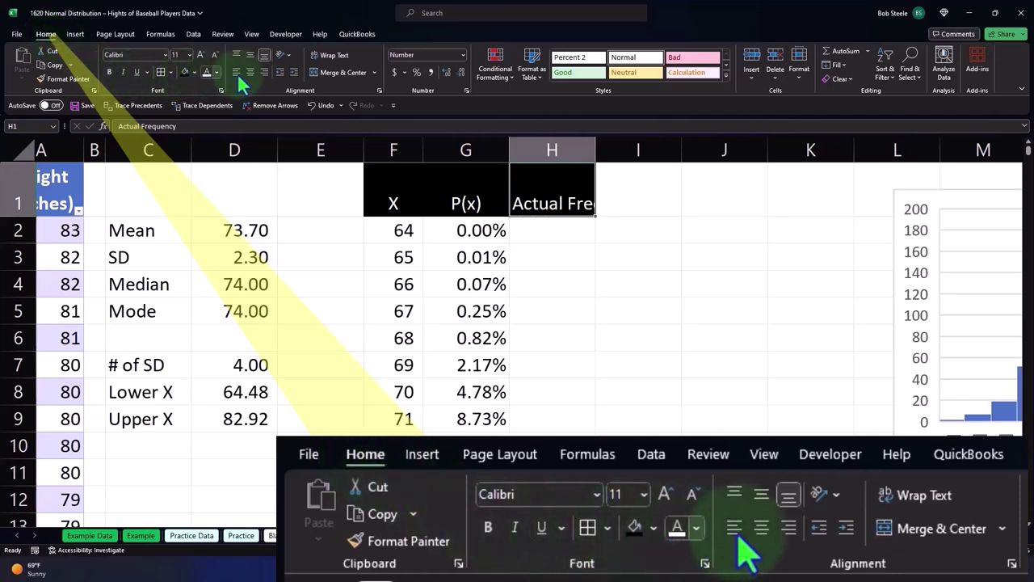
pyautogui.click(342, 63)
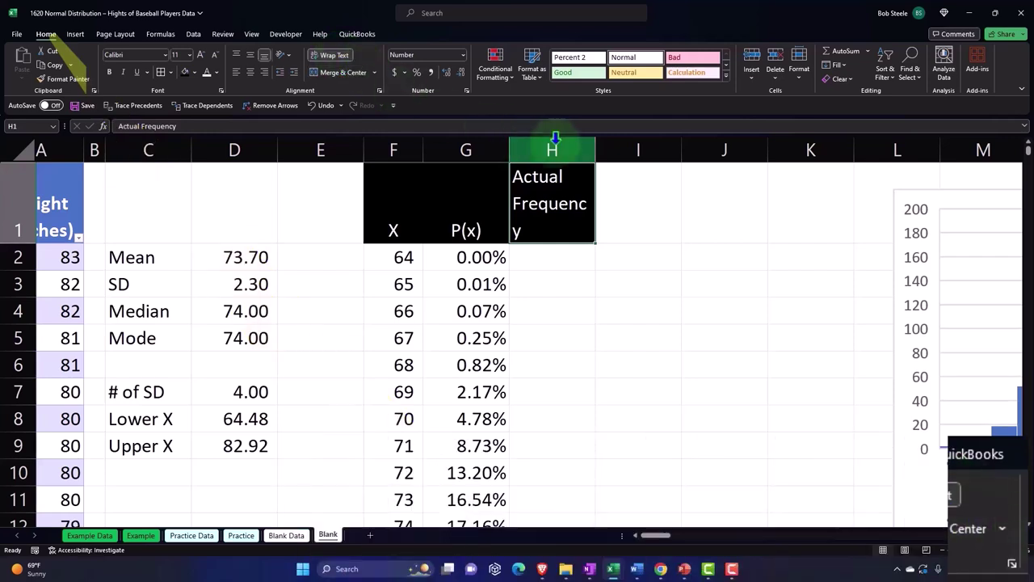
pyautogui.click(554, 146)
pyautogui.moveTo(595, 150); pyautogui.dragTo(605, 162)
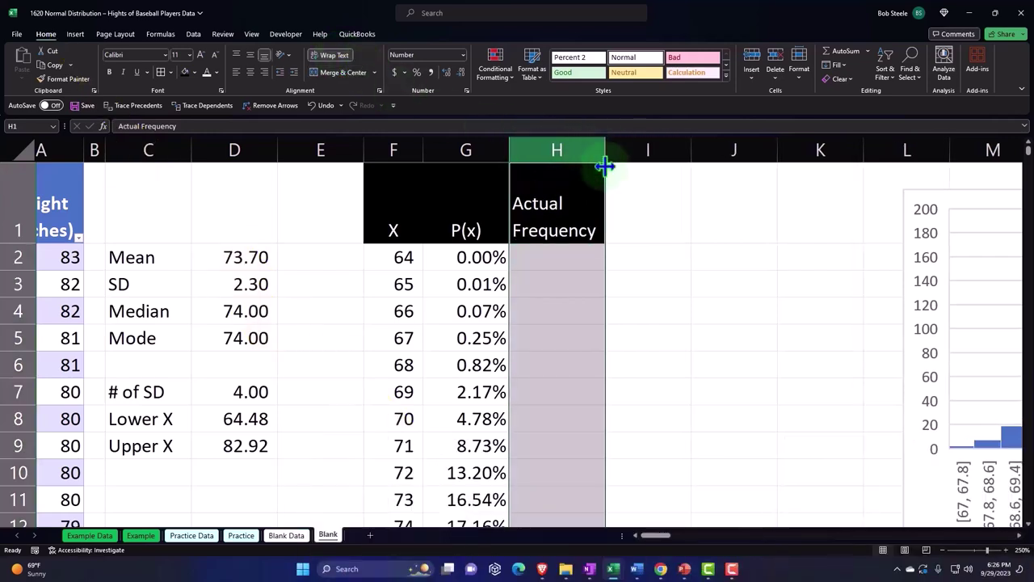
pyautogui.click(549, 191)
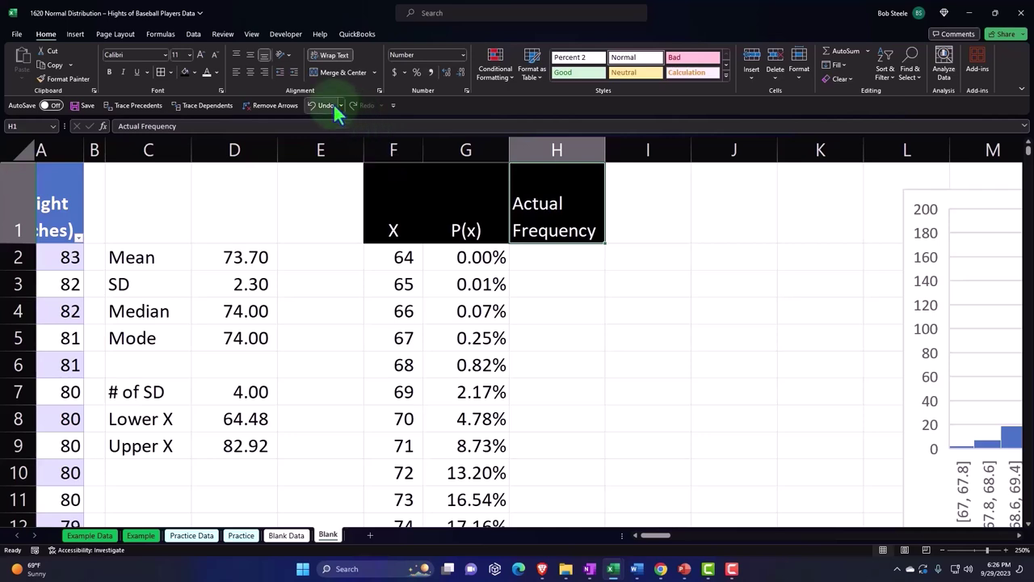
pyautogui.click(253, 81)
pyautogui.click(529, 255)
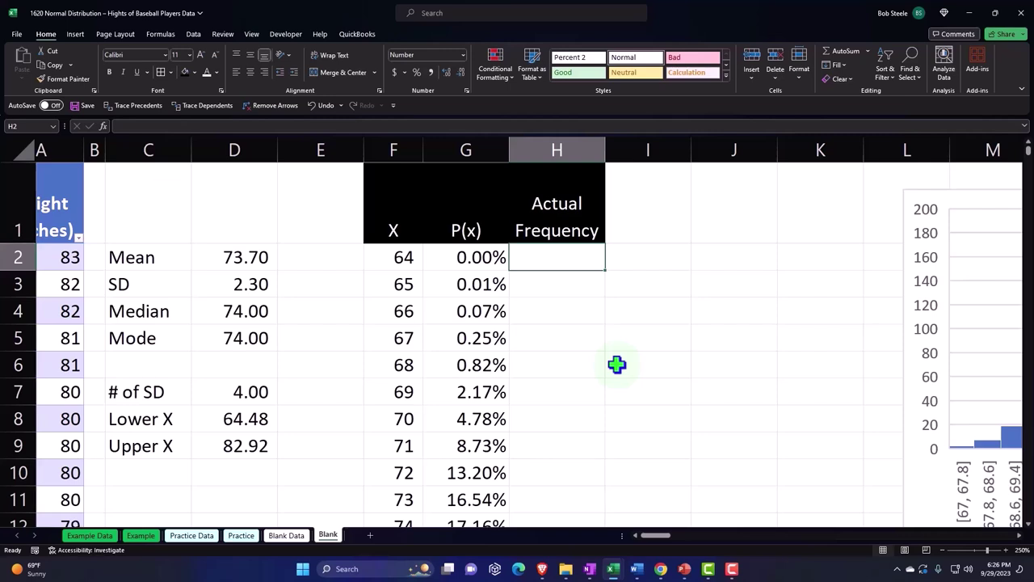
# - Start a FREQUENCY formula in H2 by typing =fre and accepting the suggestion
pyautogui.write('=fre')
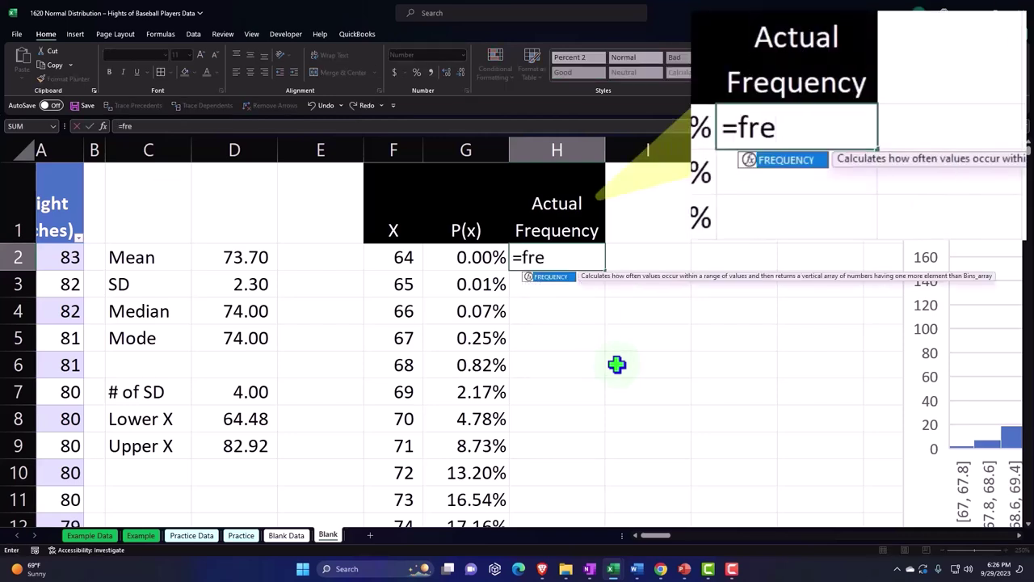
pyautogui.press('Tab')
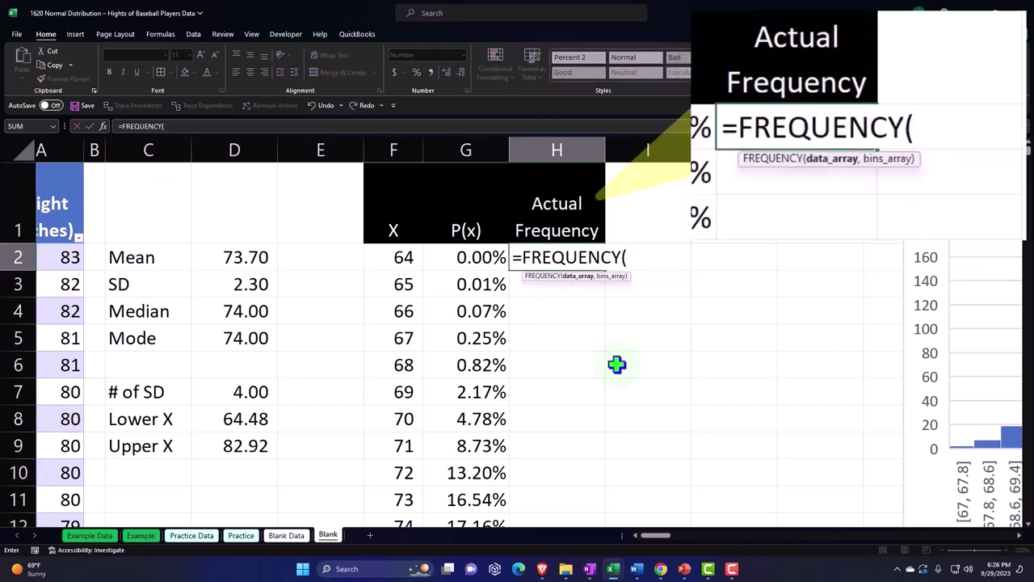
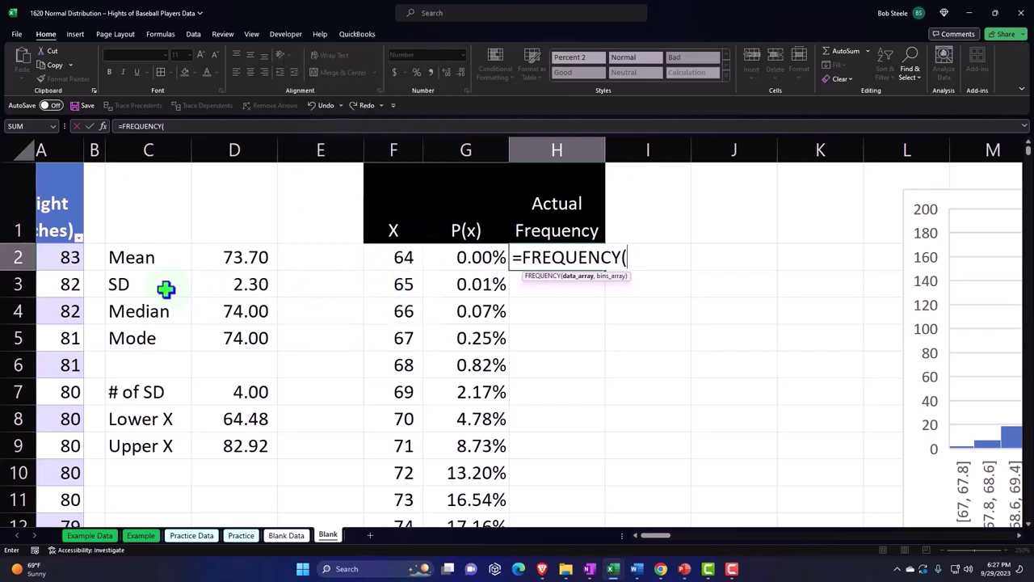
# - In H2, enter a FREQUENCY formula counting the Height column against the X bins 64–83
pyautogui.click(71, 257)
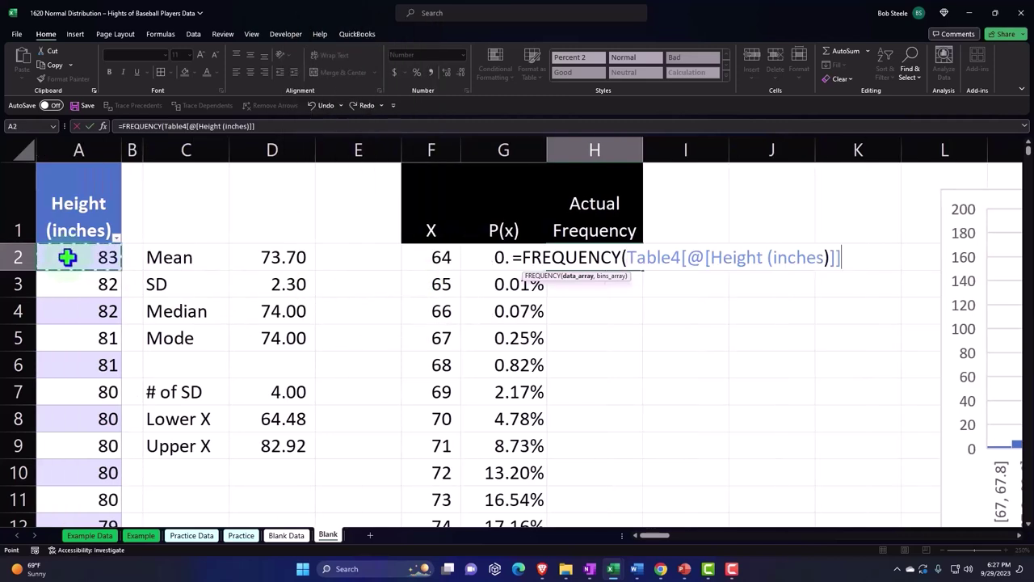
pyautogui.hotkey('ctrl', 'shift', 'Down')
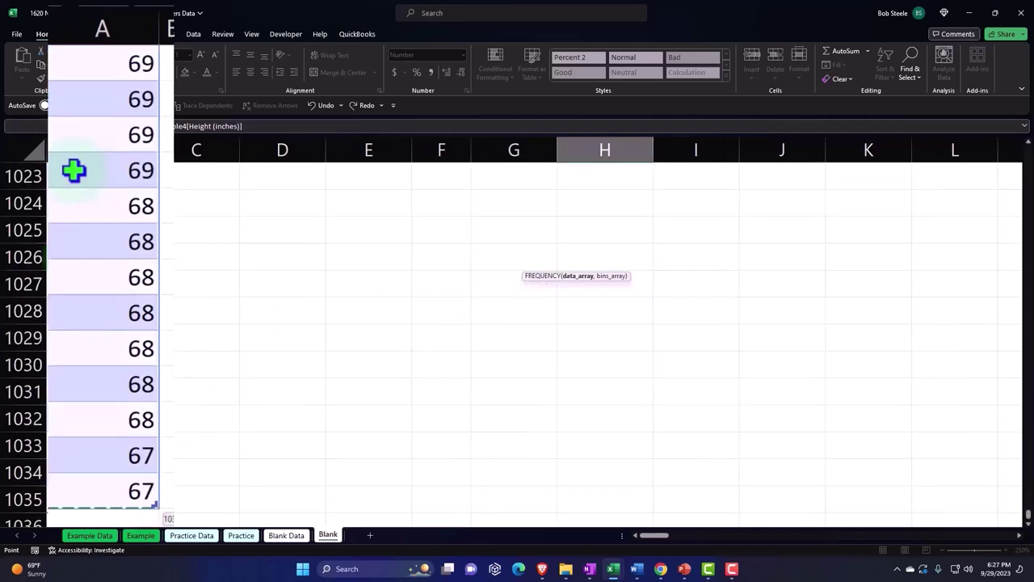
pyautogui.hotkey('ctrl', 'BackSpace')
pyautogui.write(',')
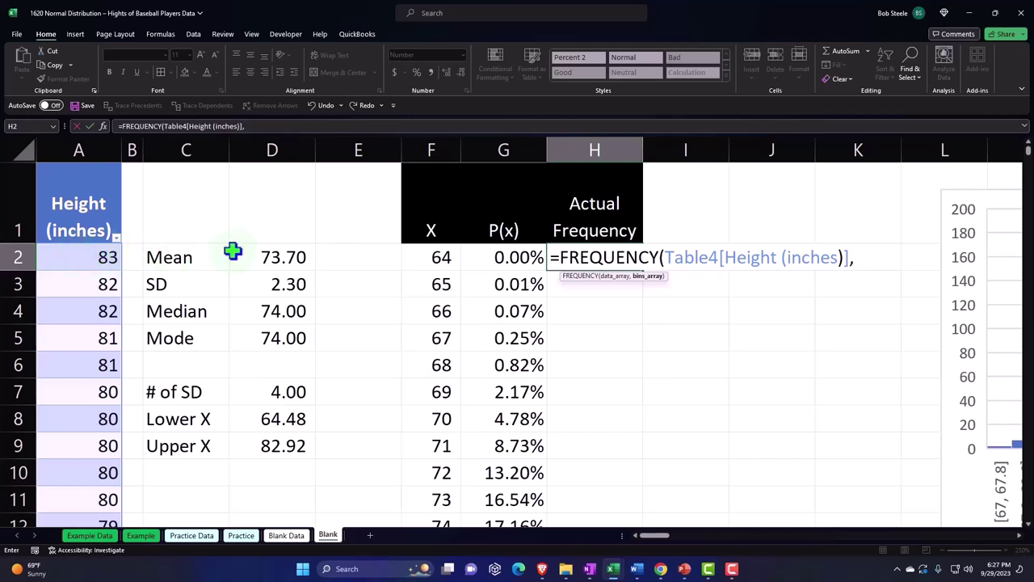
pyautogui.click(429, 255)
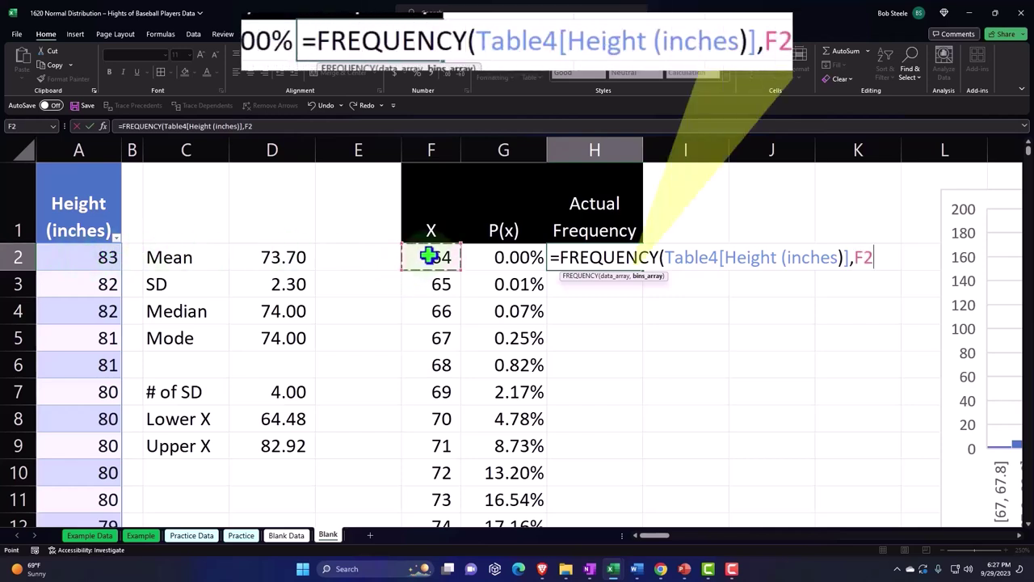
pyautogui.hotkey('ctrl', 'shift', 'Down')
pyautogui.scroll(3, 429, 255)
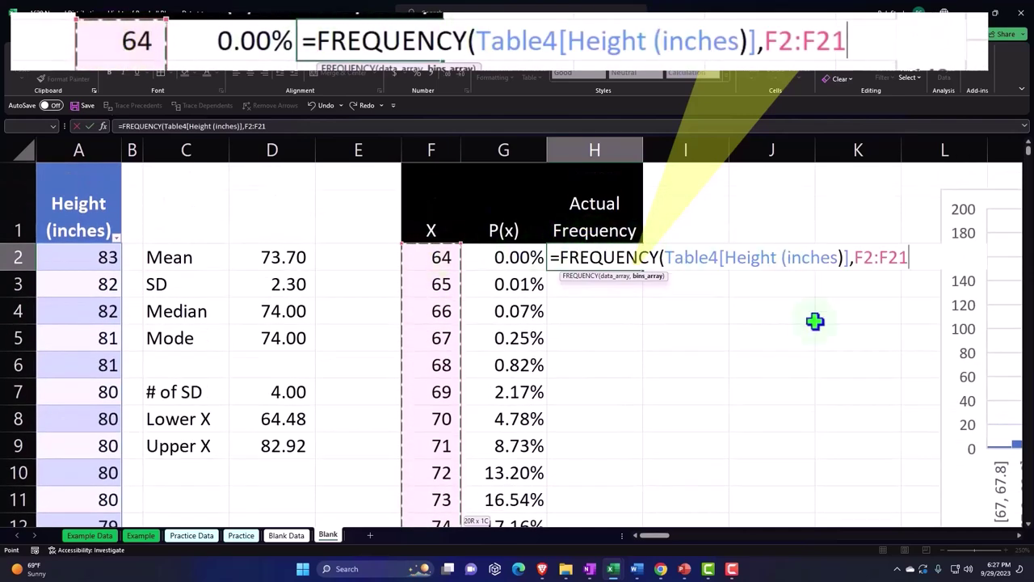
pyautogui.write(')')
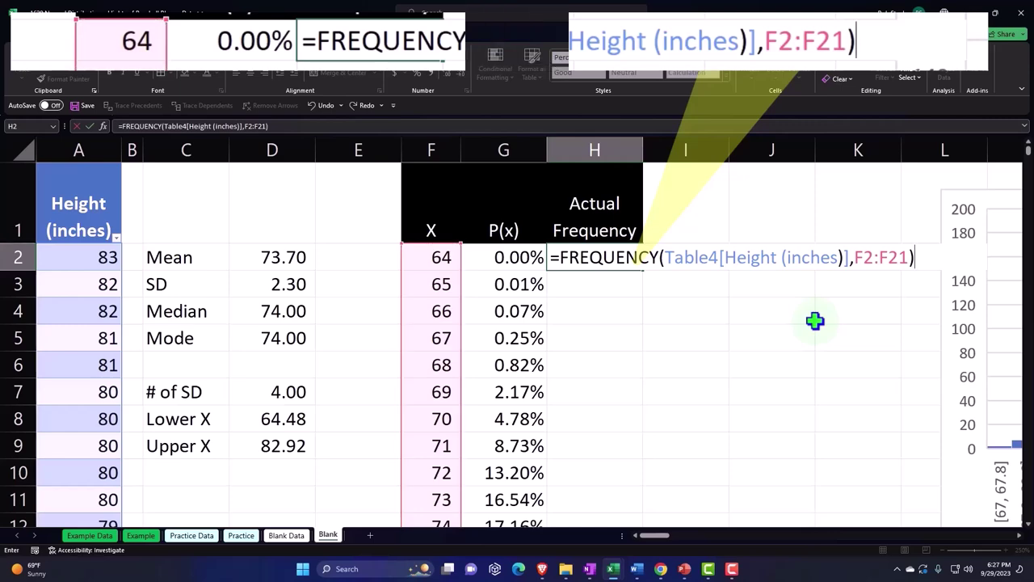
pyautogui.press('Return')
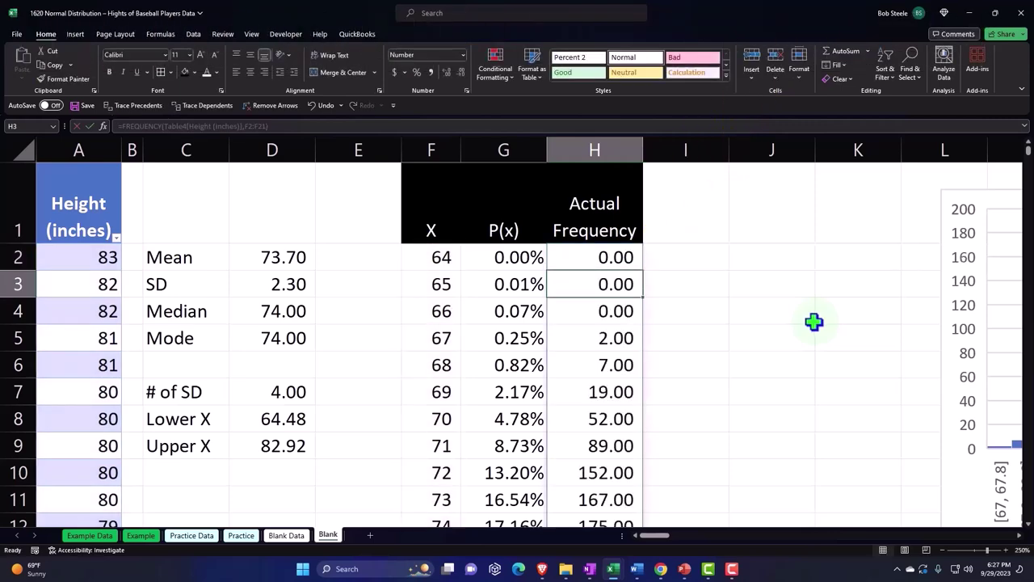
# - Check the spilled counts and review H2's FREQUENCY formula without changing it
pyautogui.scroll(-5, 810, 322)
pyautogui.scroll(-1, 600, 266)
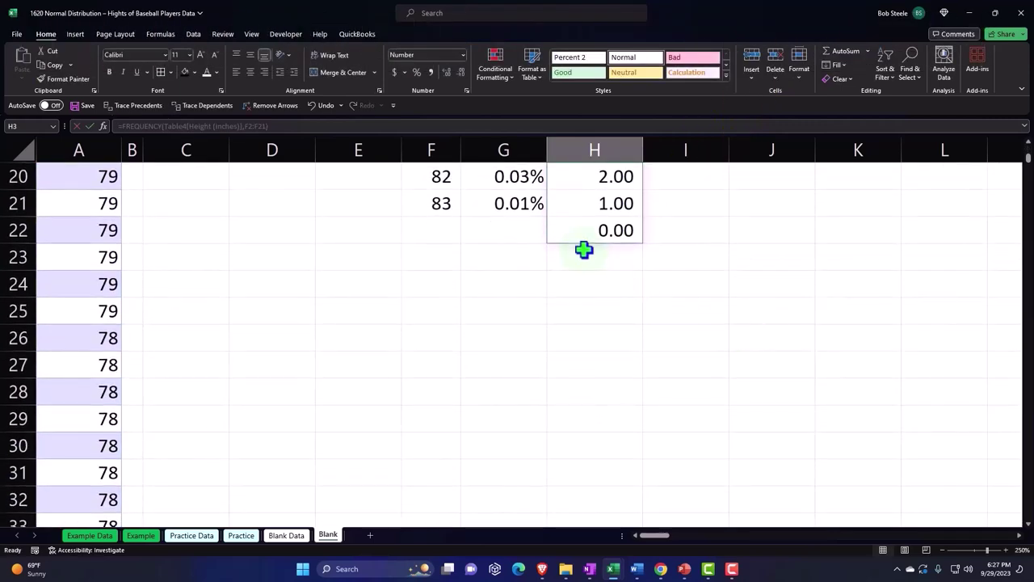
pyautogui.scroll(5, 584, 250)
pyautogui.scroll(2, 588, 252)
pyautogui.click(591, 253)
pyautogui.doubleClick(595, 252)
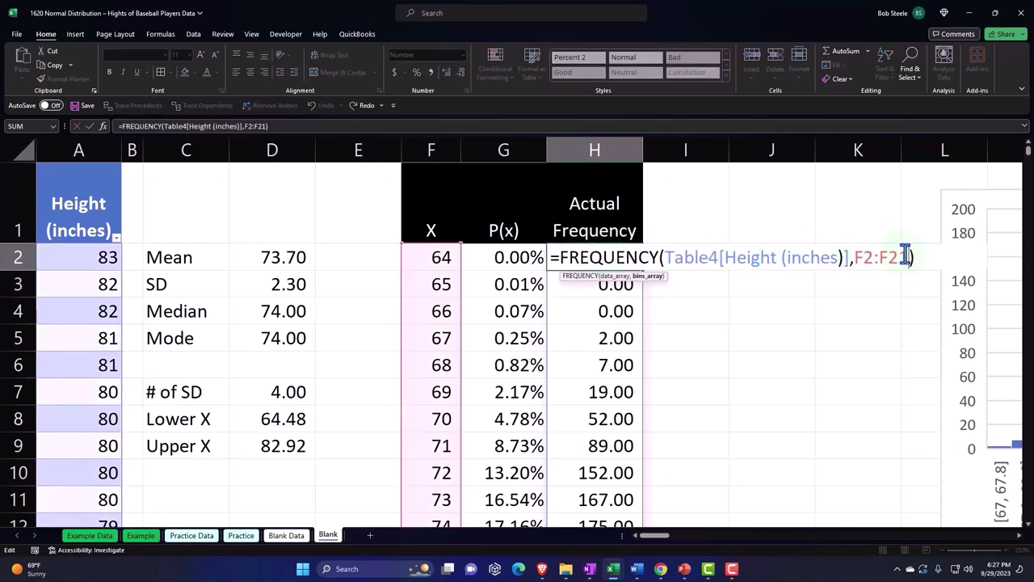
pyautogui.press('Return')
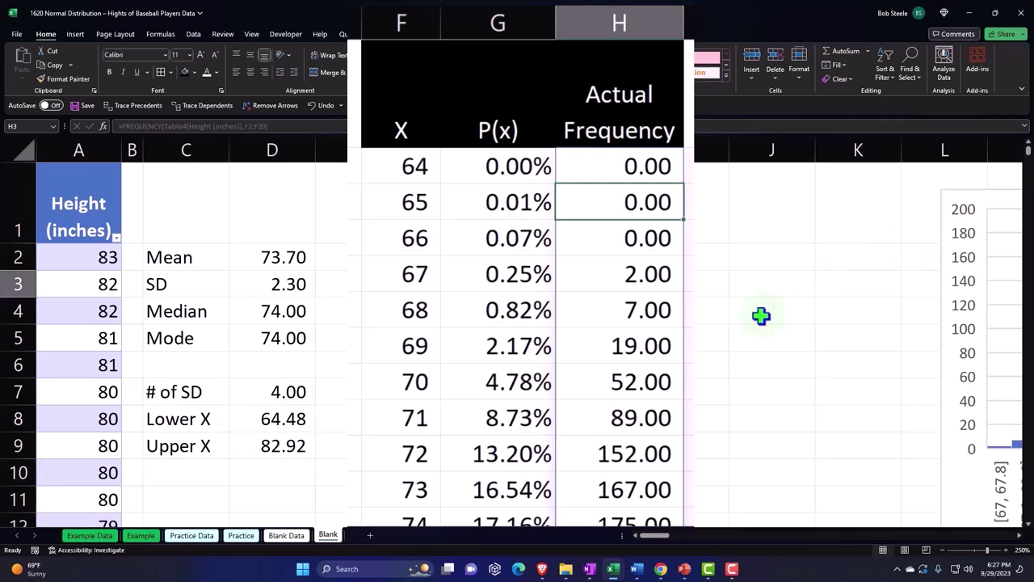
pyautogui.scroll(-3, 761, 314)
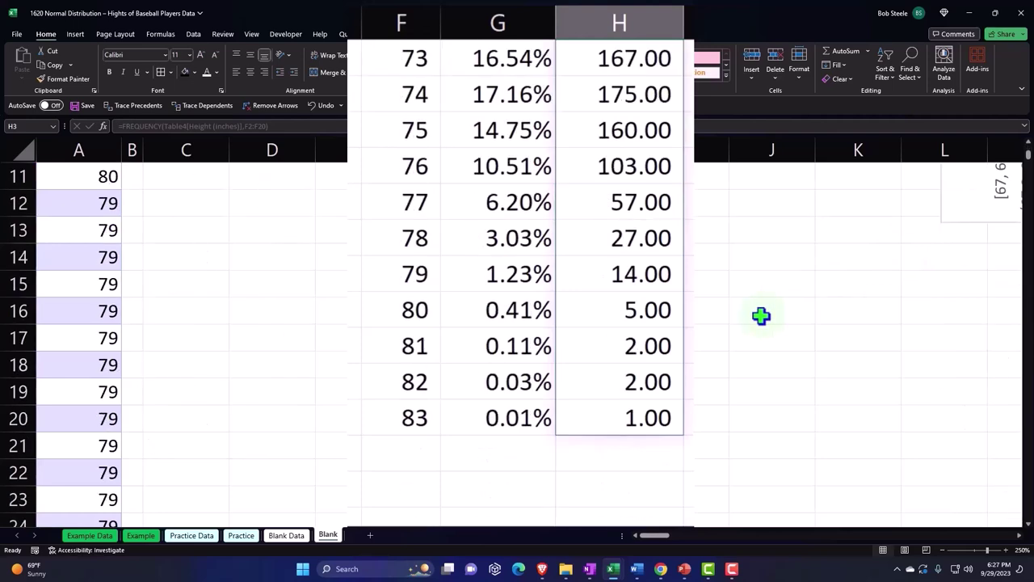
# - Label F22 'Total' and AutoSum the P(x) column to 100.00%
pyautogui.click(392, 455)
pyautogui.write('Total')
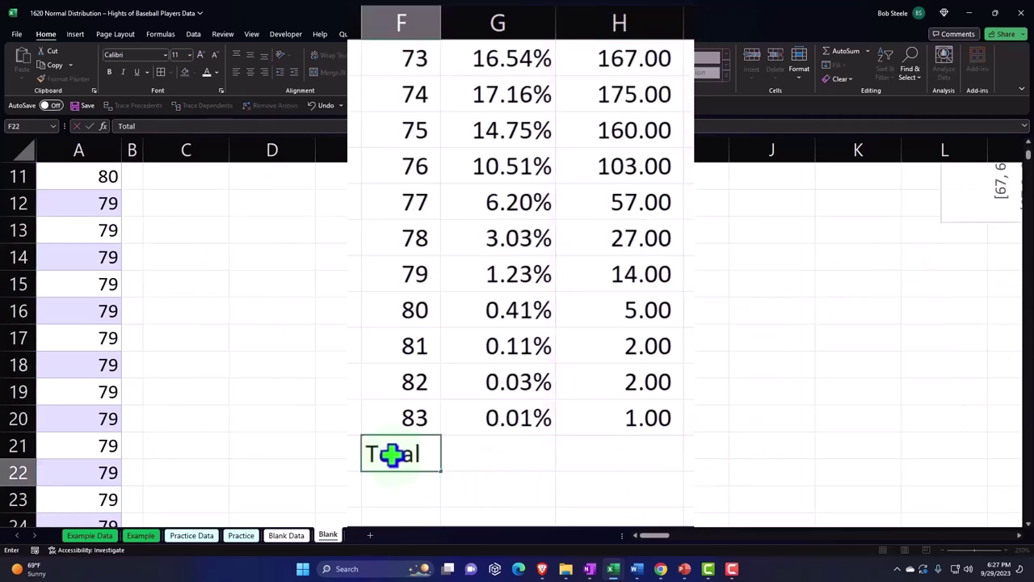
pyautogui.press('Tab')
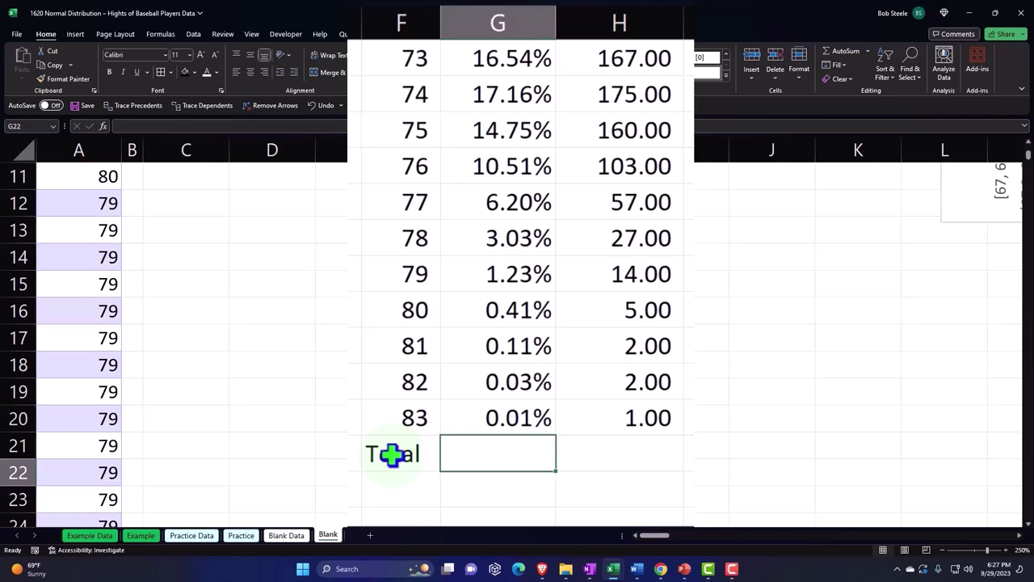
pyautogui.hotkey('alt', '=')
pyautogui.press('Return')
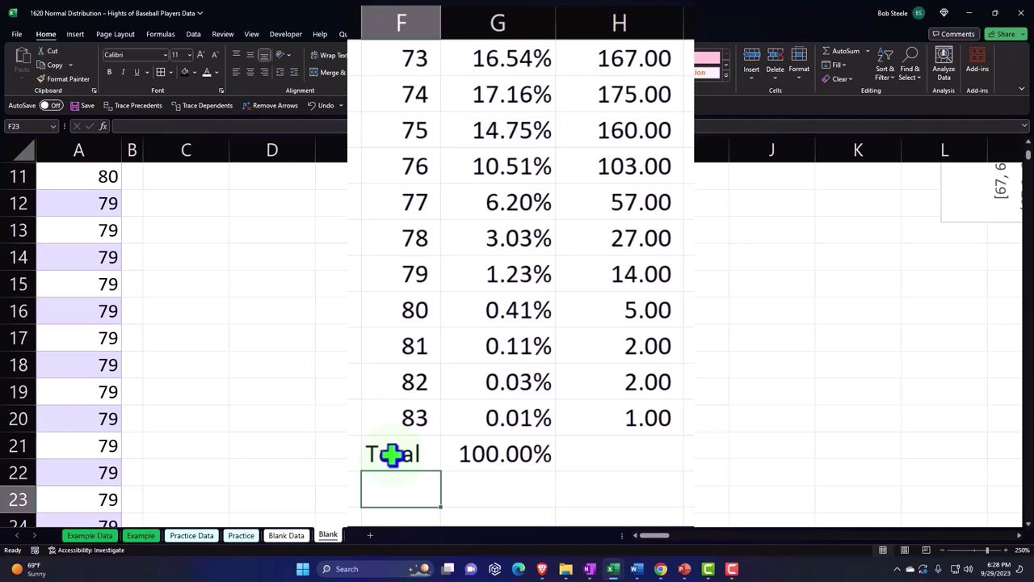
# - AutoSum the Actual Frequency column in H22 to get 1,034.00
pyautogui.press('Right')
pyautogui.press('Right')
pyautogui.press('Up')
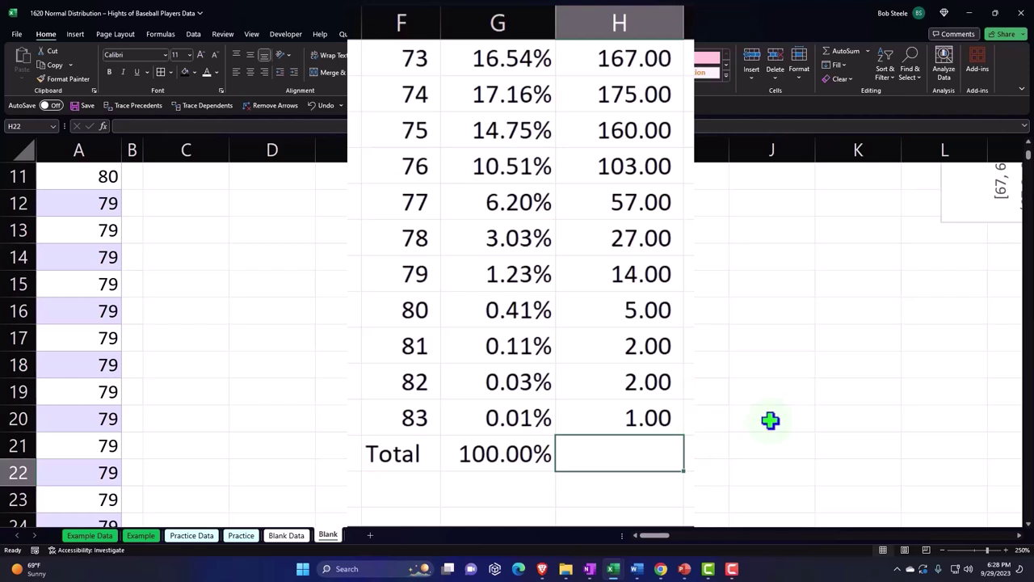
pyautogui.hotkey('alt', '=')
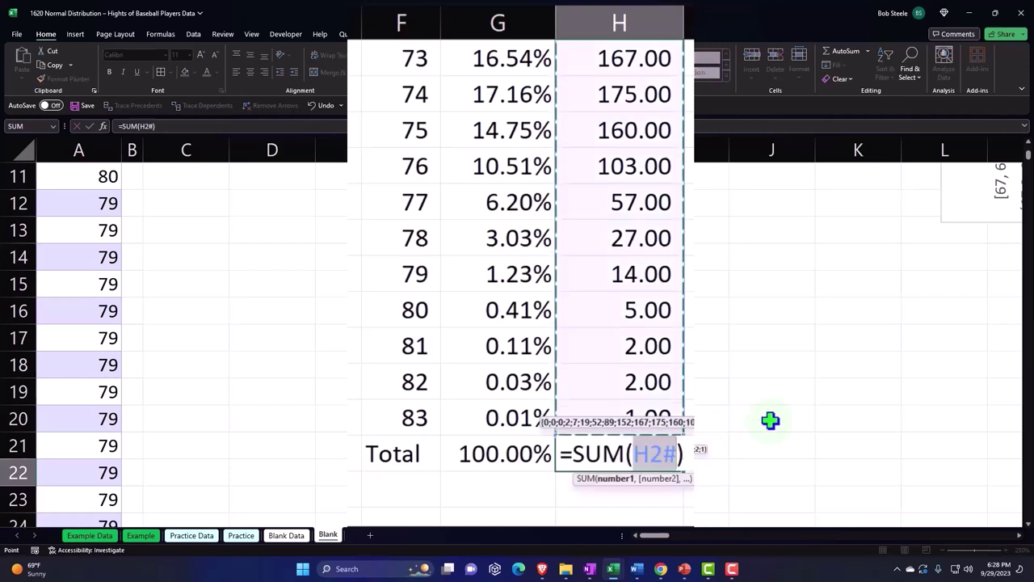
pyautogui.press('Return')
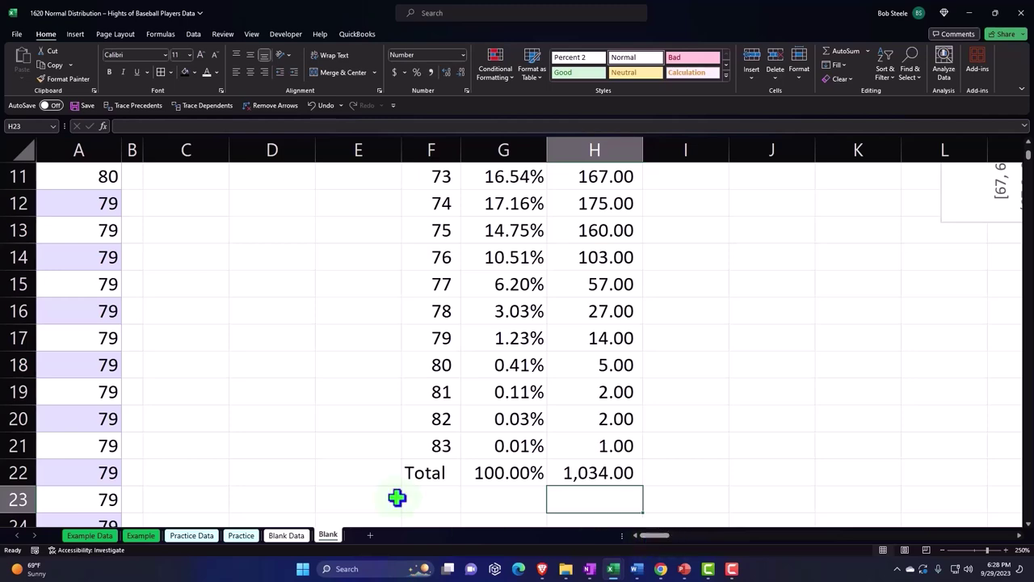
pyautogui.scroll(4, 302, 439)
# - Type the label 'Count data' in C11
pyautogui.scroll(-2, 301, 439)
pyautogui.click(175, 333)
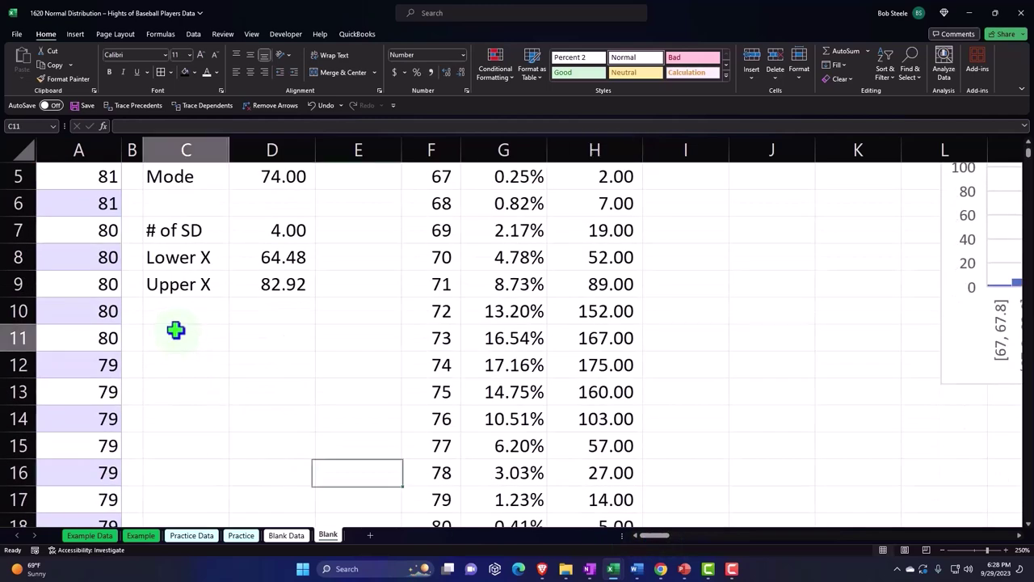
pyautogui.write('Count ')
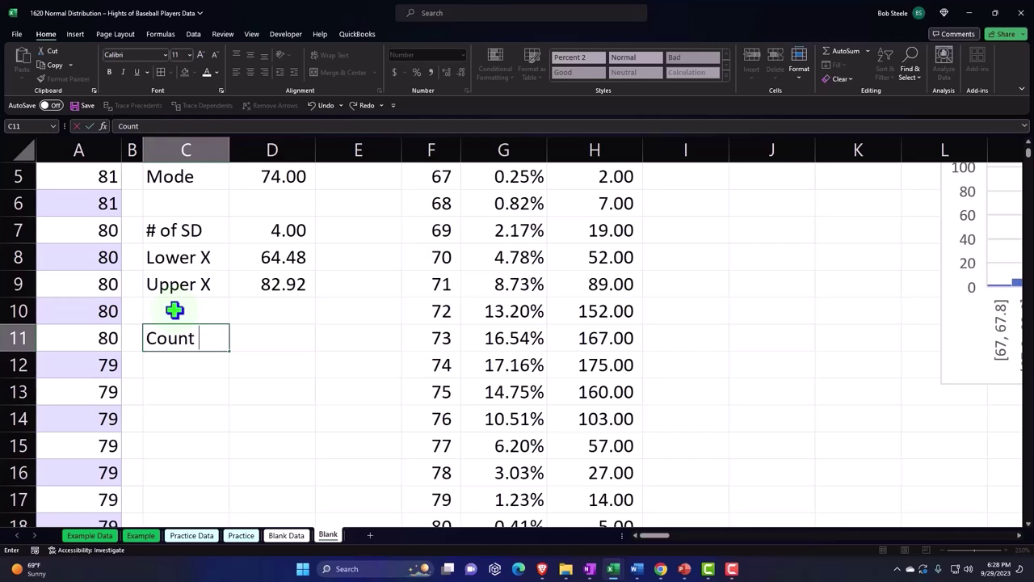
pyautogui.write('dat')
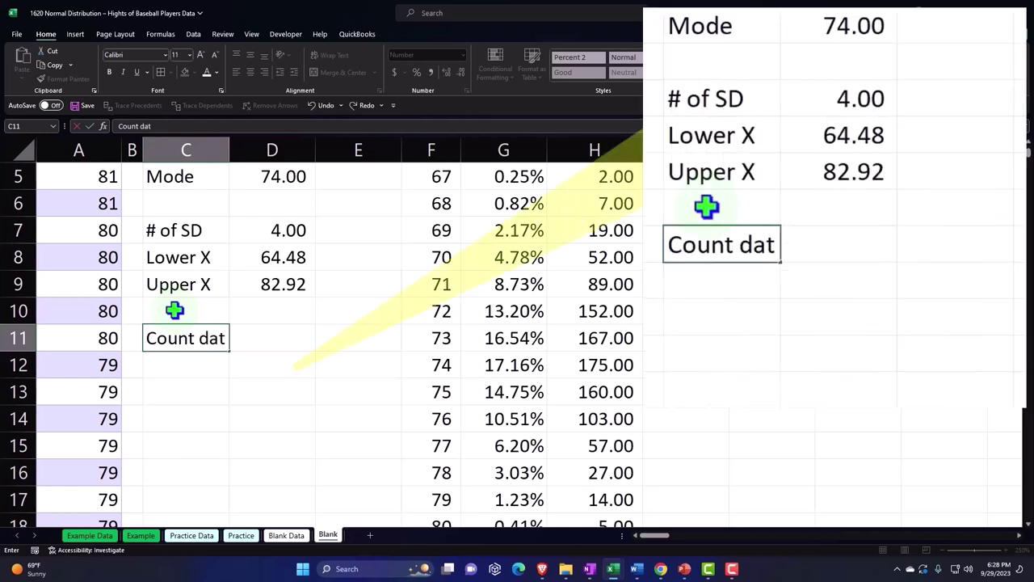
pyautogui.write('a')
pyautogui.press('Tab')
# - In D11, enter =COUNT over the whole Height (inches) column
pyautogui.scroll(2, 174, 307)
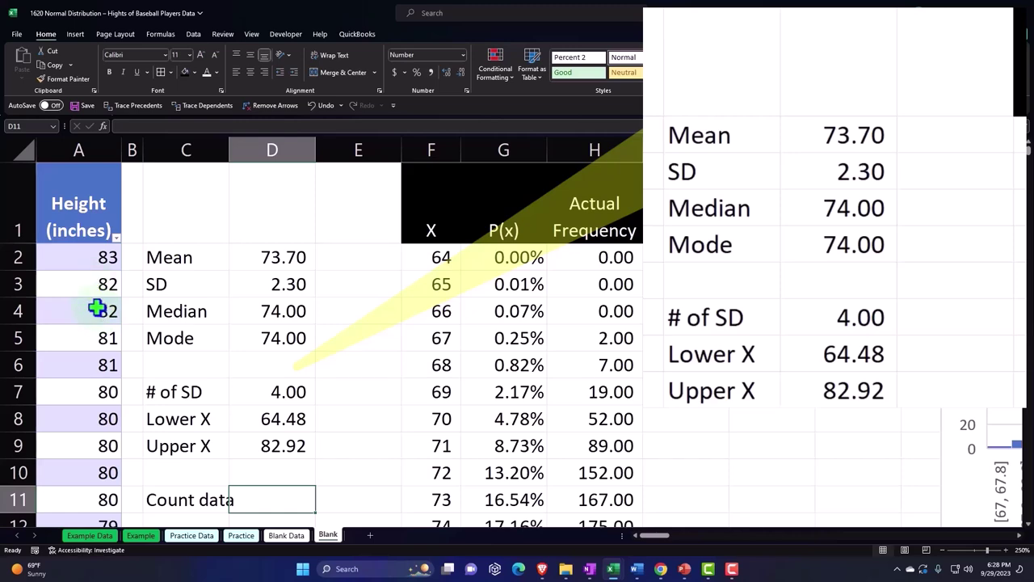
pyautogui.scroll(-1, 96, 307)
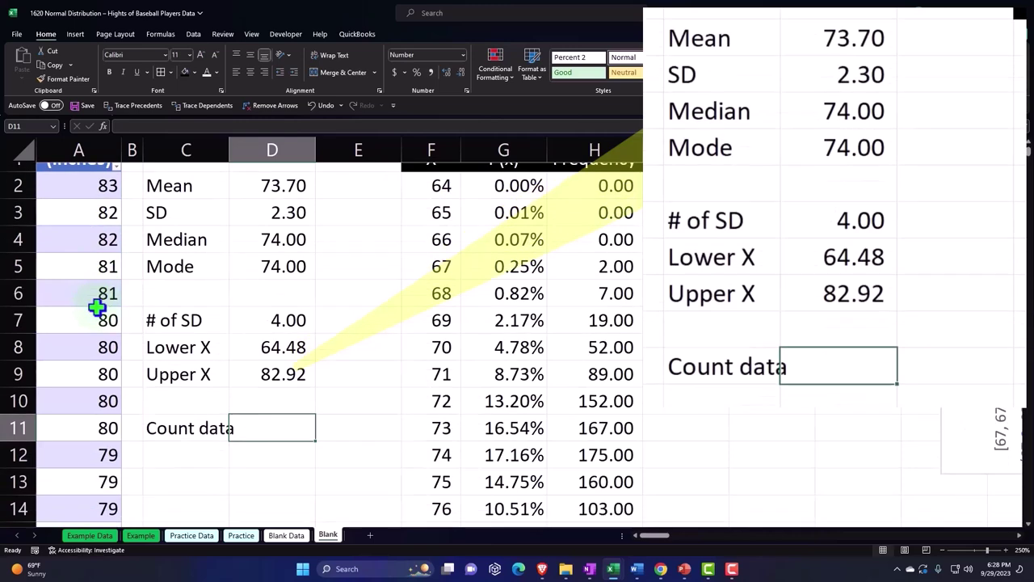
pyautogui.write('=cou')
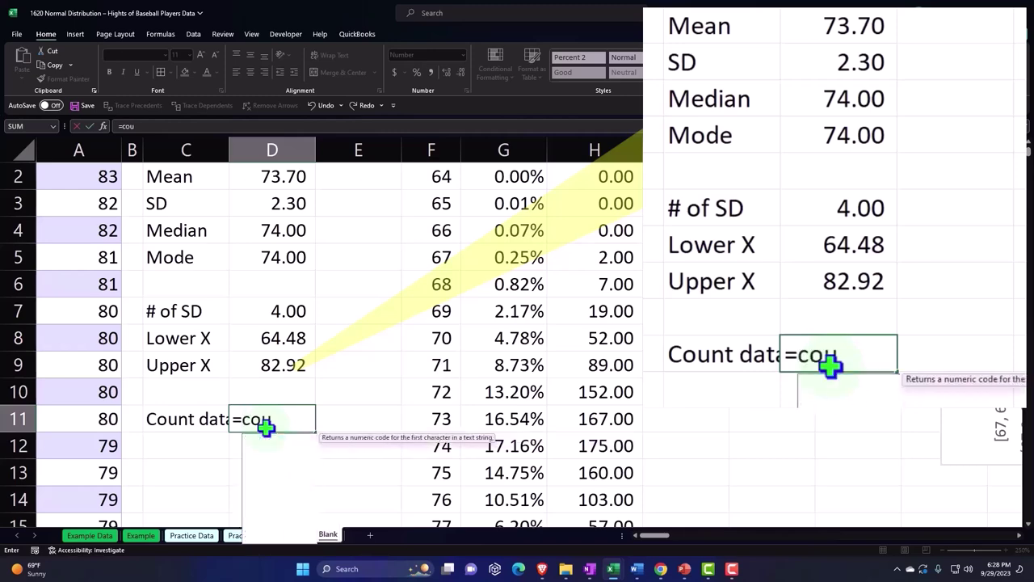
pyautogui.write('nt(')
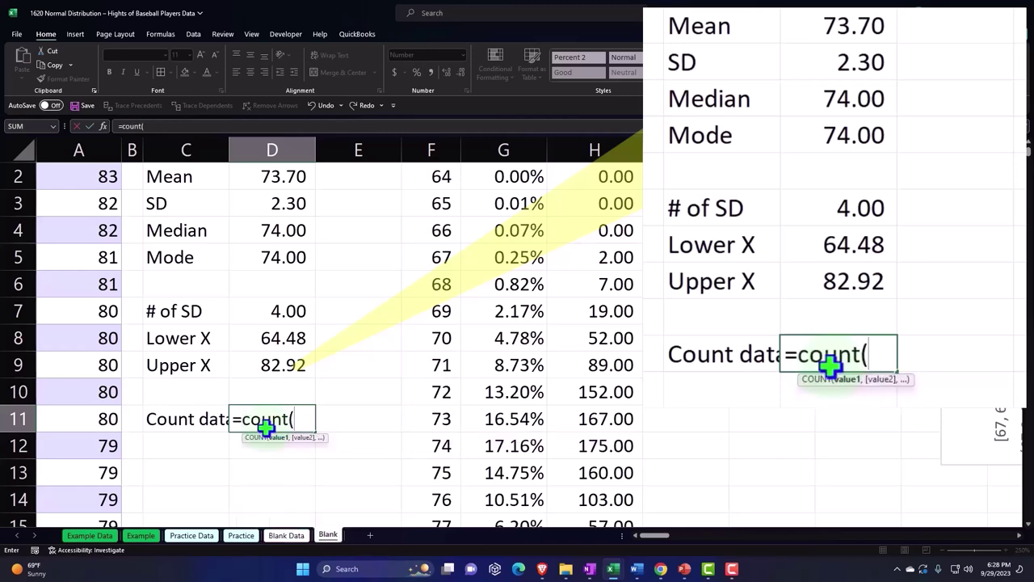
pyautogui.press('Left')
pyautogui.press('Left')
pyautogui.press('Left')
pyautogui.press('Up')
pyautogui.hotkey('ctrl', 'Up')
pyautogui.press('Down')
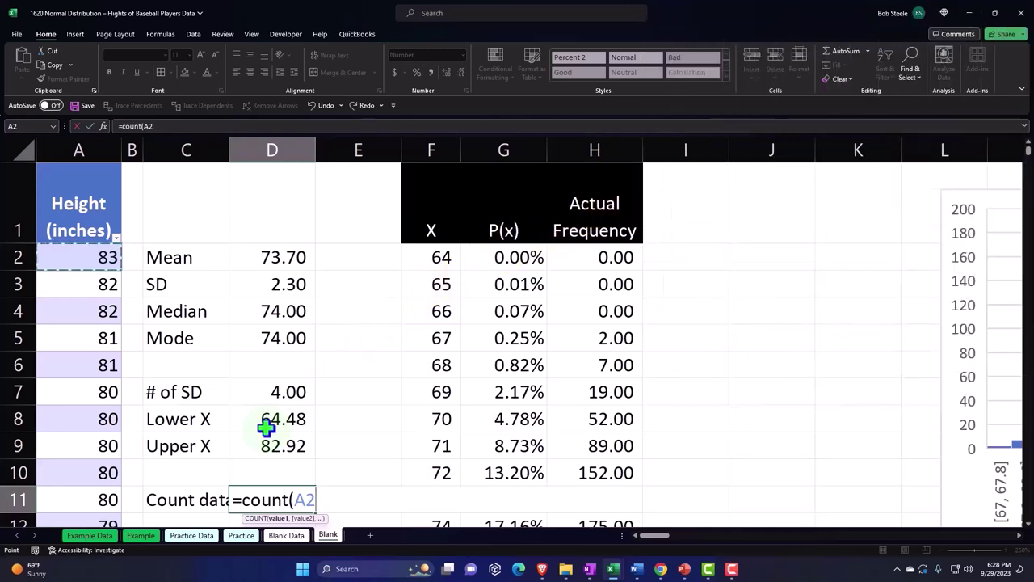
pyautogui.hotkey('ctrl', 'shift', 'Down')
pyautogui.press('Return')
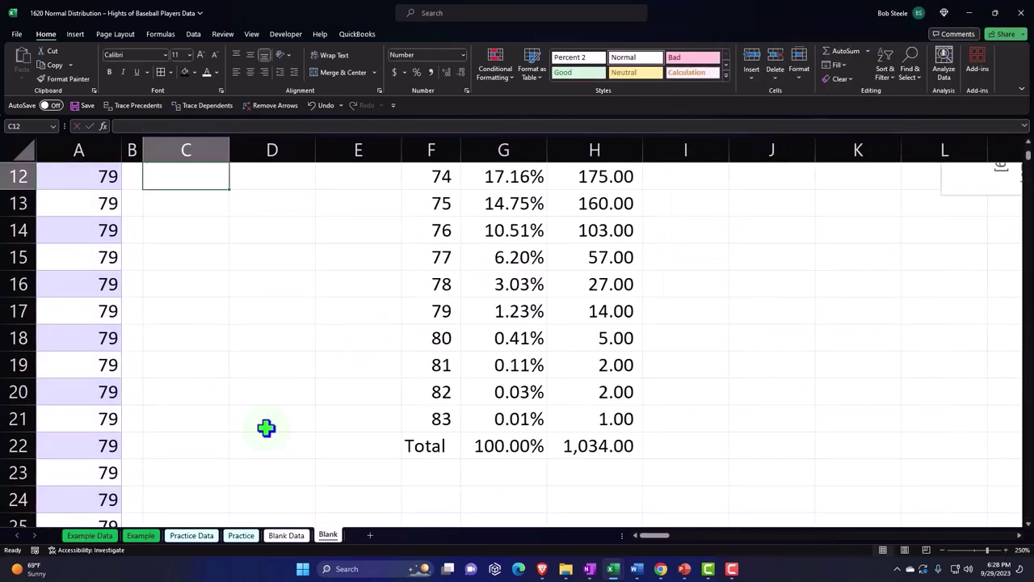
# - Compare D11's 1,034.00 count with the Actual Frequency total in H22
pyautogui.scroll(3, 266, 428)
pyautogui.click(282, 392)
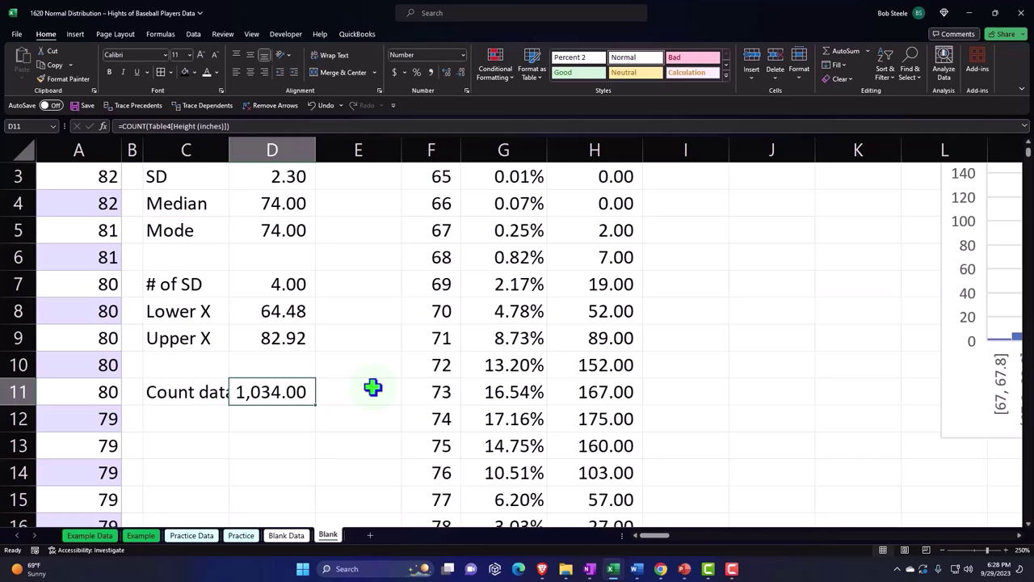
pyautogui.scroll(-3, 387, 384)
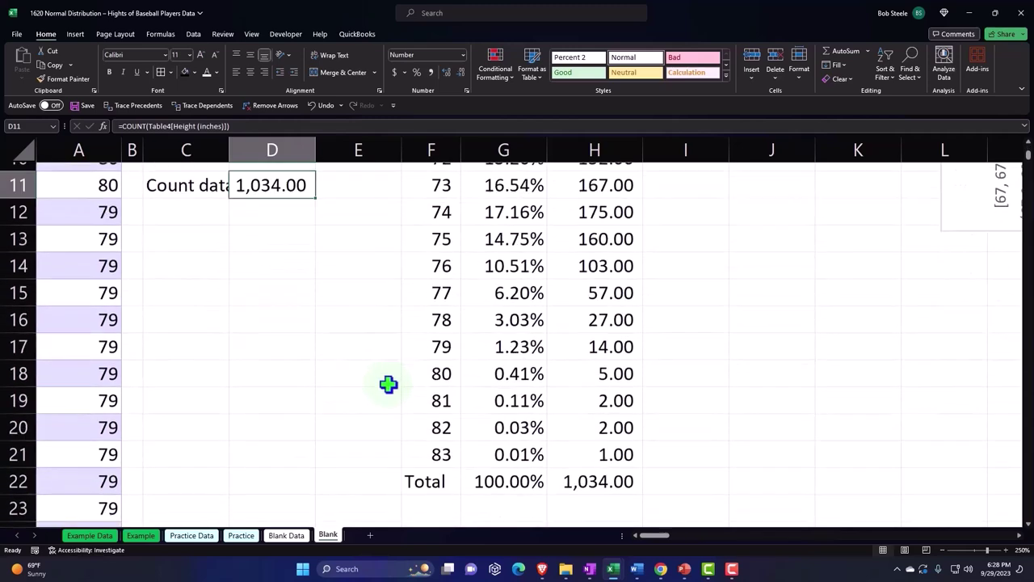
pyautogui.click(593, 445)
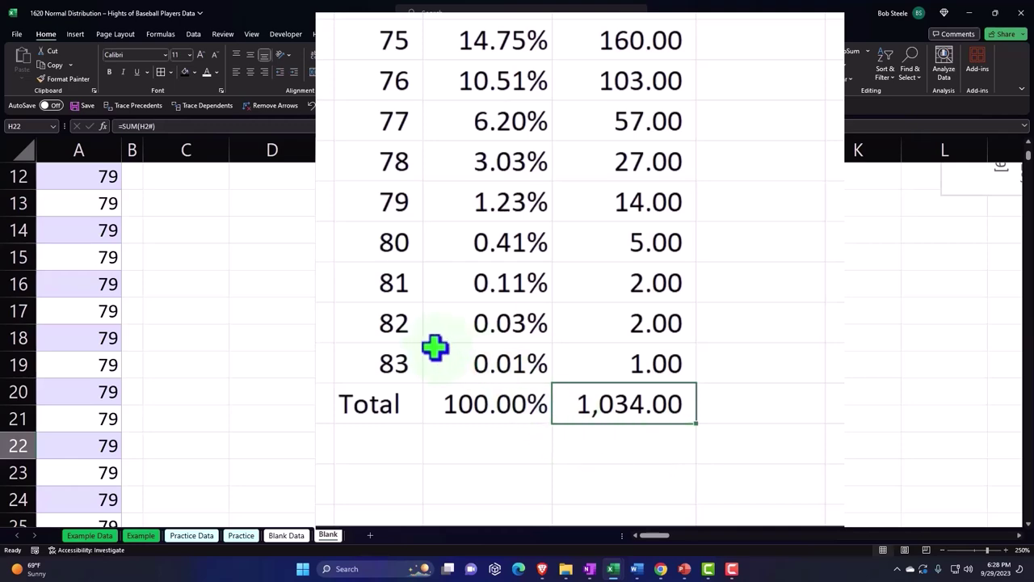
pyautogui.scroll(4, 434, 347)
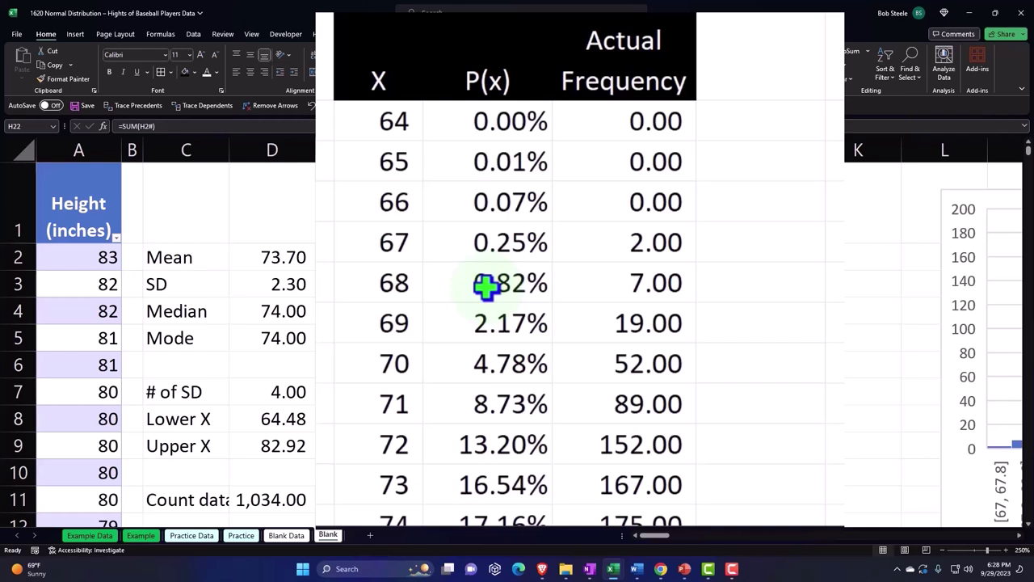
pyautogui.click(547, 287)
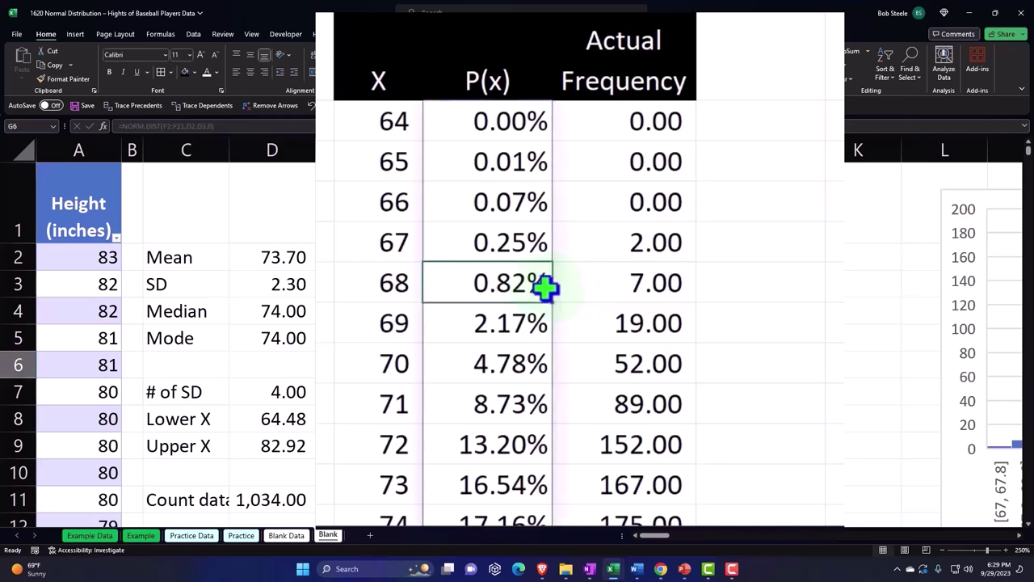
pyautogui.scroll(-2, 546, 287)
pyautogui.click(734, 210)
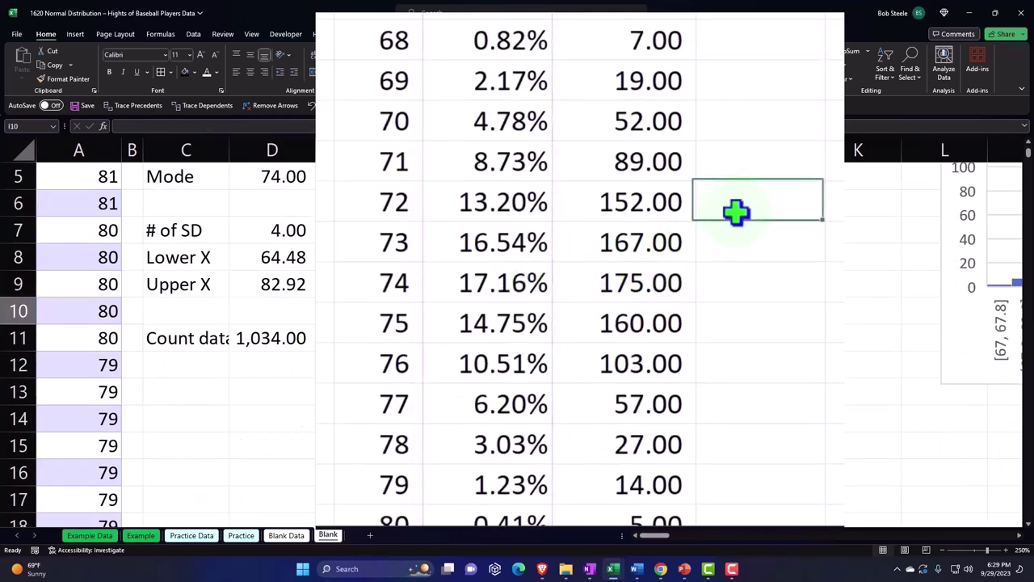
pyautogui.doubleClick(735, 189)
pyautogui.write('=')
pyautogui.press('Left')
pyautogui.press('Left')
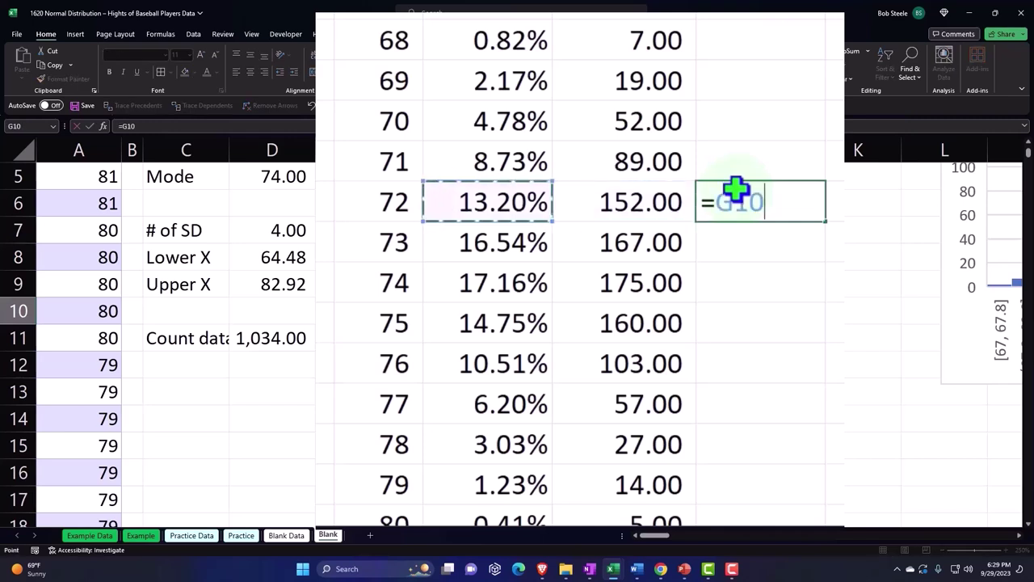
pyautogui.write('+')
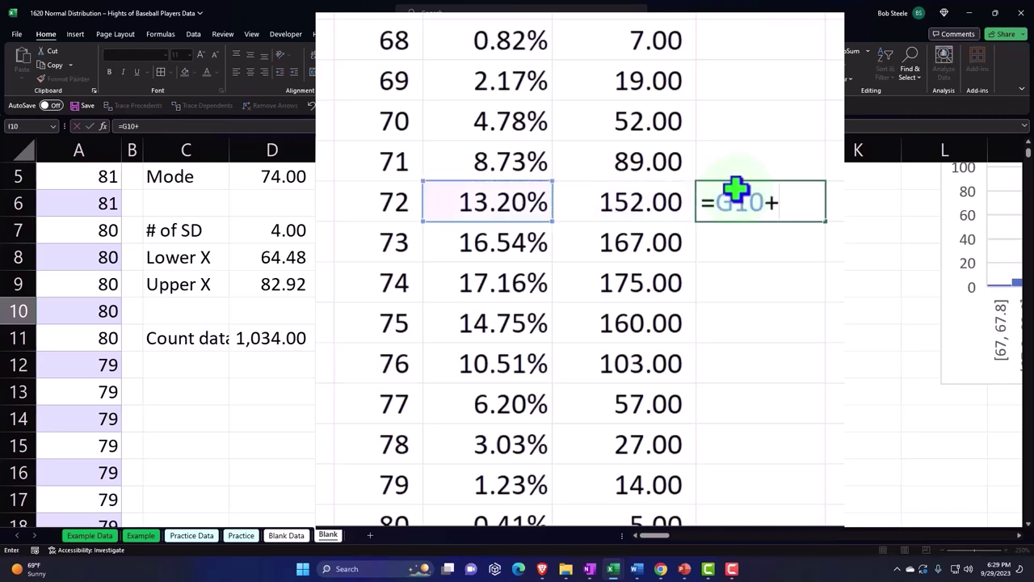
pyautogui.press('BackSpace')
pyautogui.write('*')
pyautogui.scroll(-3, 738, 196)
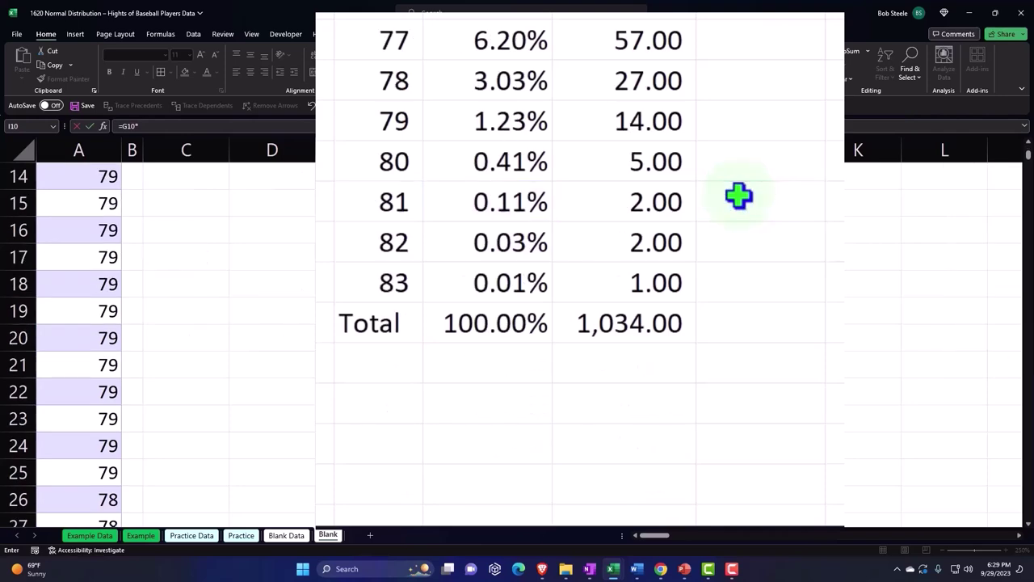
pyautogui.scroll(-1, 675, 228)
pyautogui.click(661, 203)
pyautogui.press('Return')
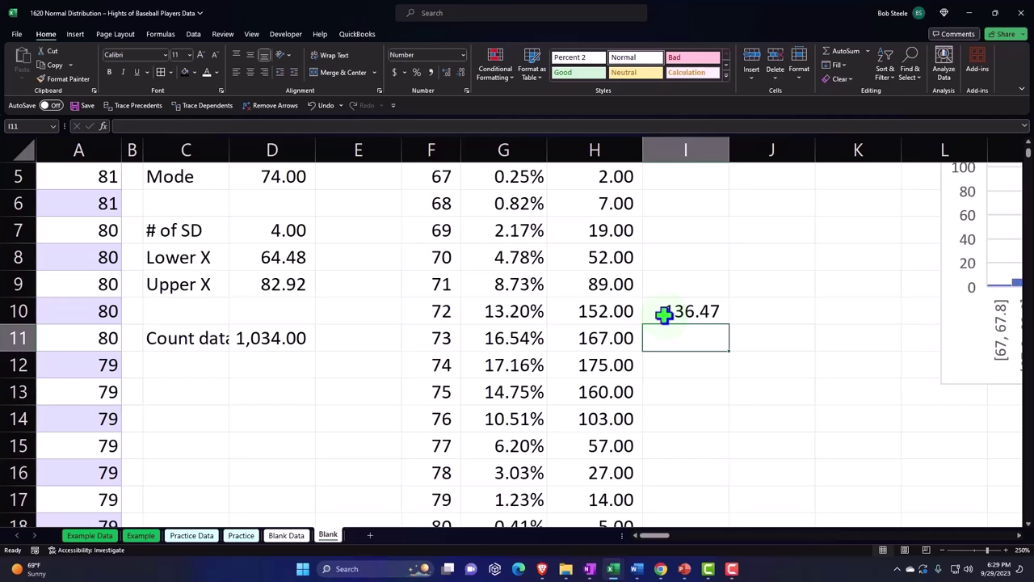
pyautogui.click(672, 310)
pyautogui.press('Delete')
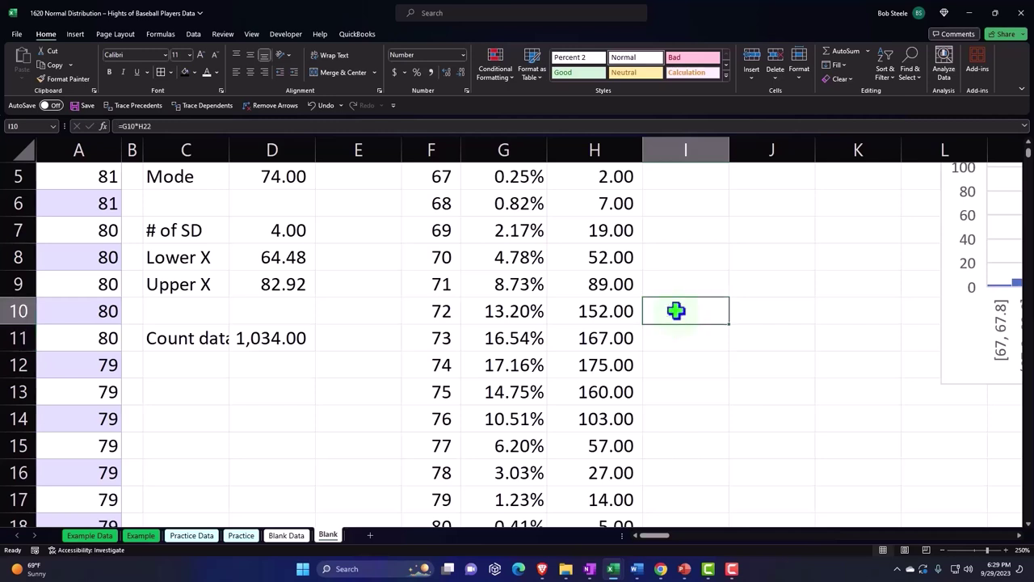
pyautogui.scroll(2, 676, 311)
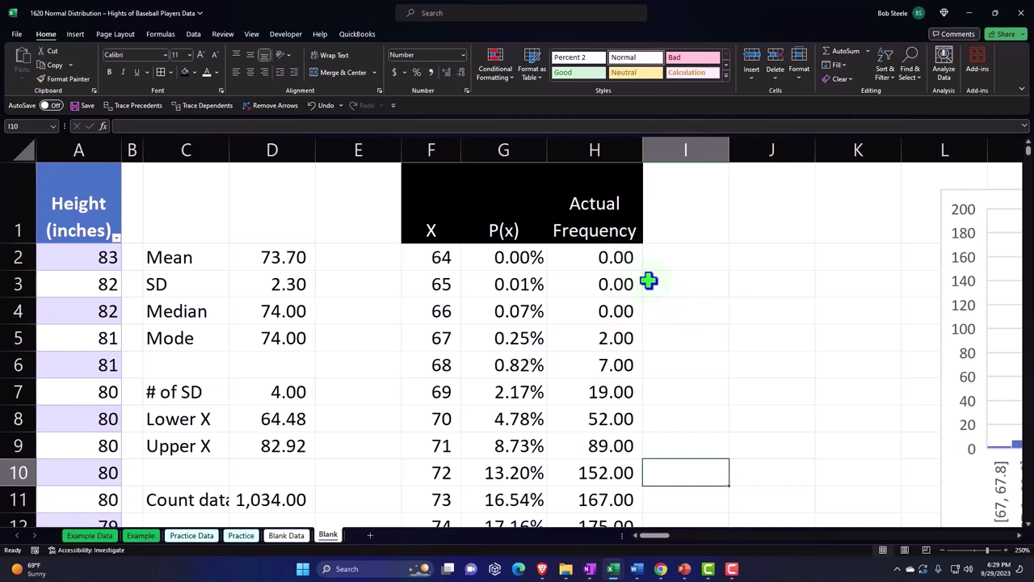
pyautogui.click(685, 210)
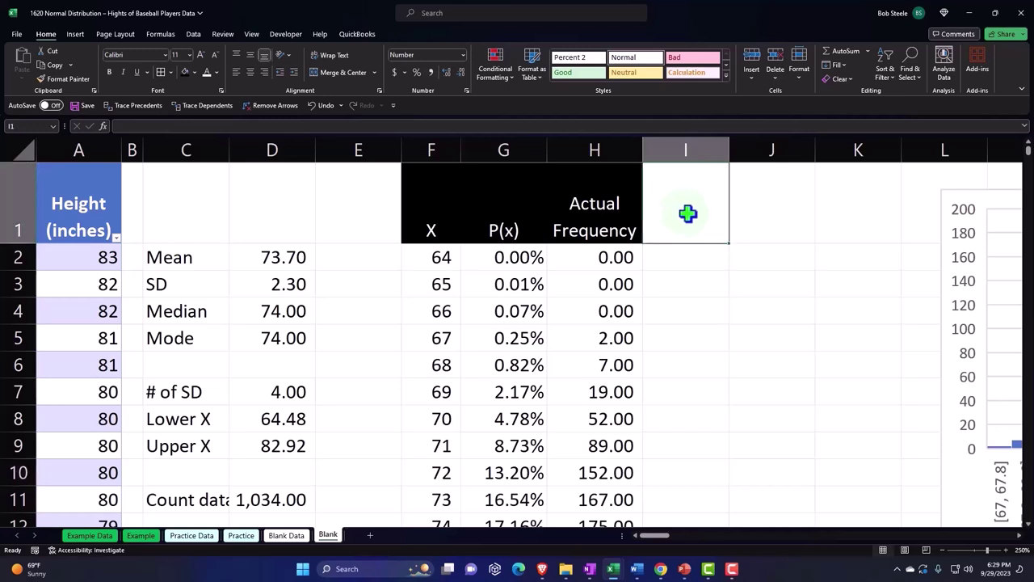
pyautogui.write('& A')
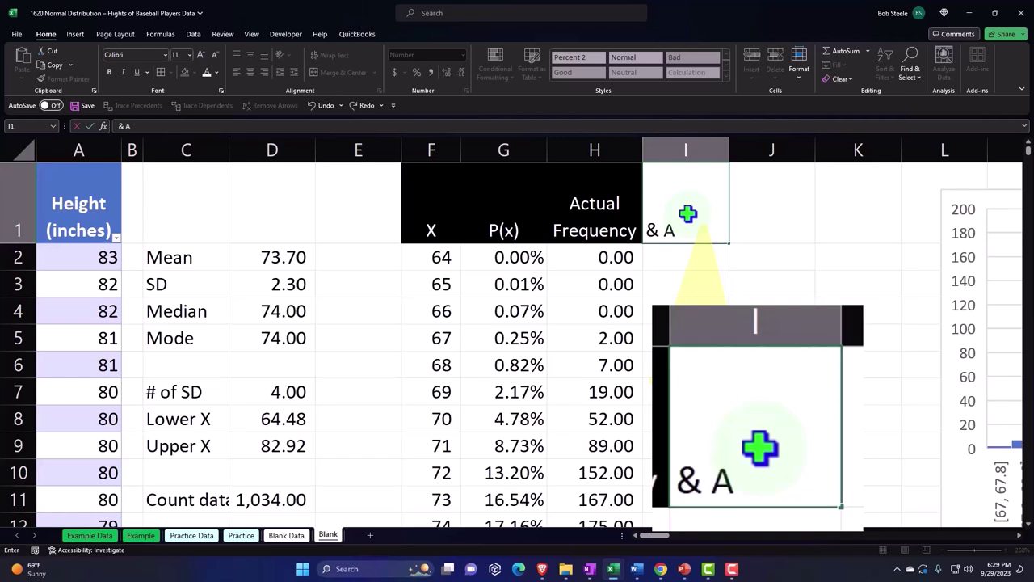
# - Enter '% of Total' in I1 with black fill and white centred text, narrowing column I
pyautogui.press('BackSpace')
pyautogui.press('BackSpace')
pyautogui.press('BackSpace')
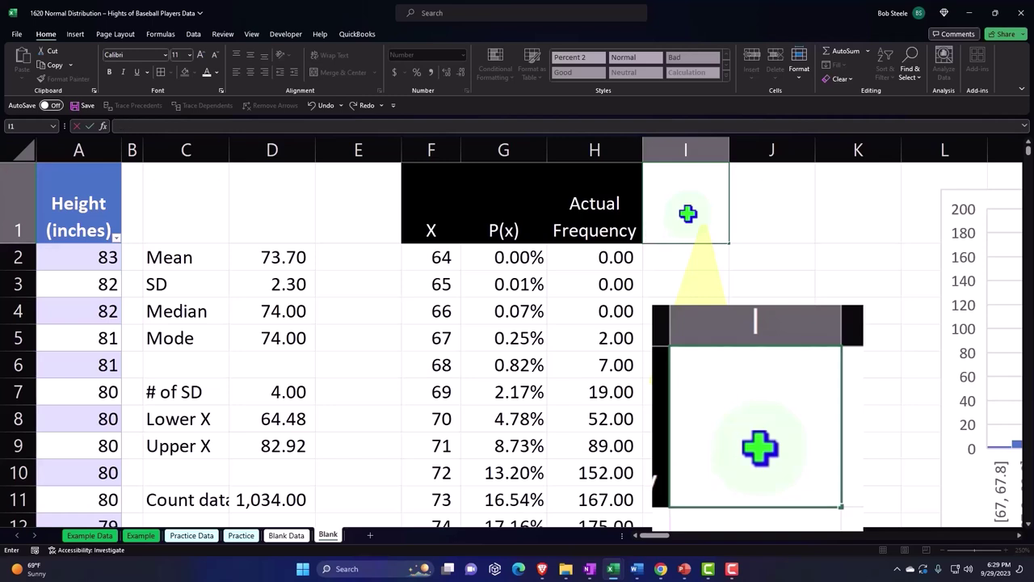
pyautogui.write('% of Total')
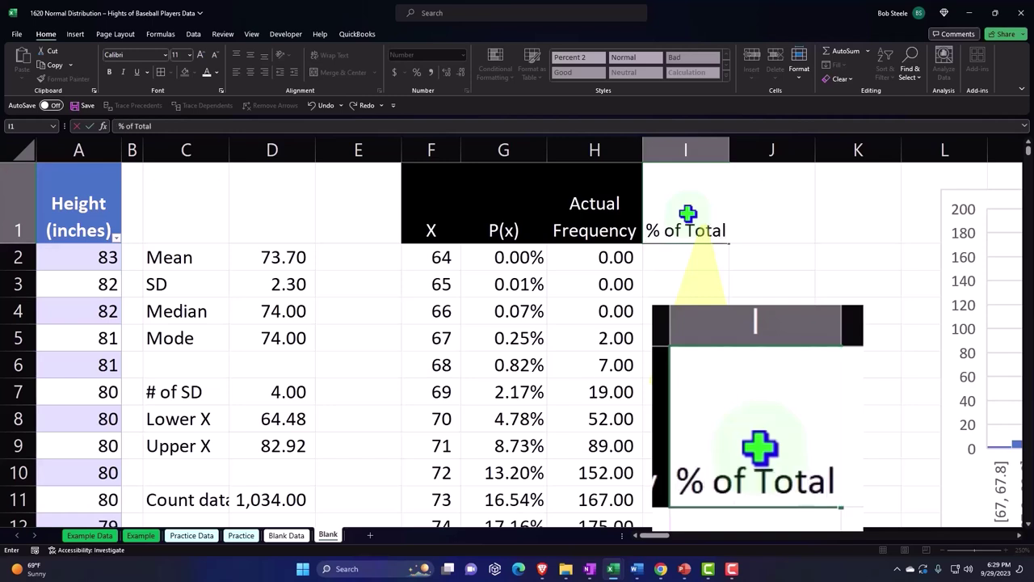
pyautogui.press('Return')
pyautogui.click(687, 214)
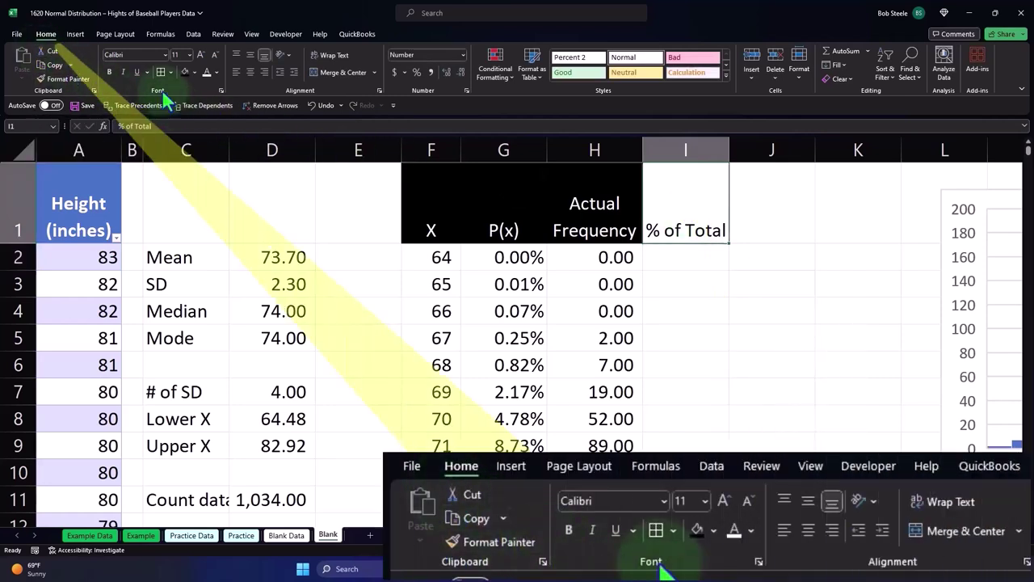
pyautogui.click(185, 72)
pyautogui.click(207, 72)
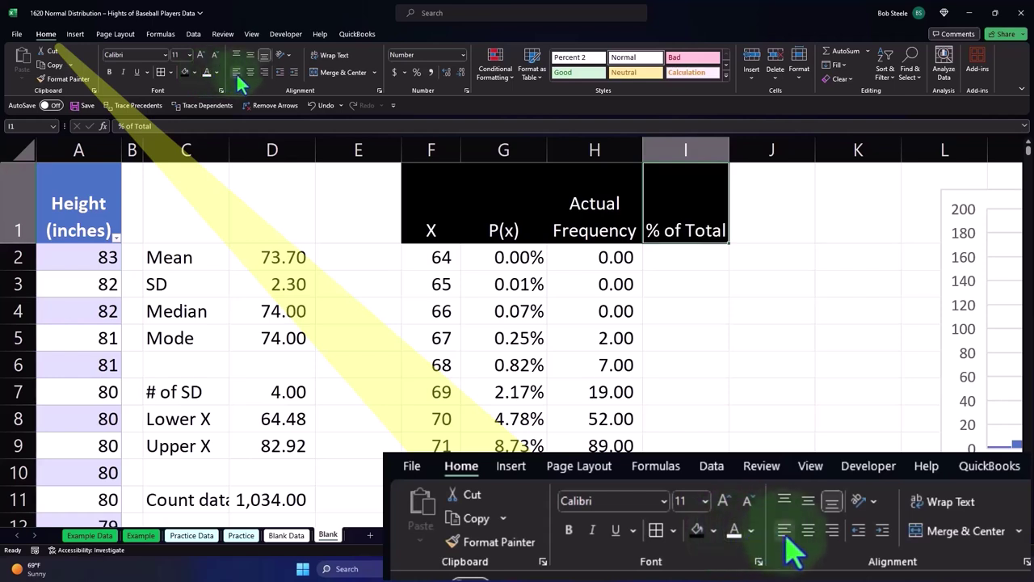
pyautogui.click(251, 72)
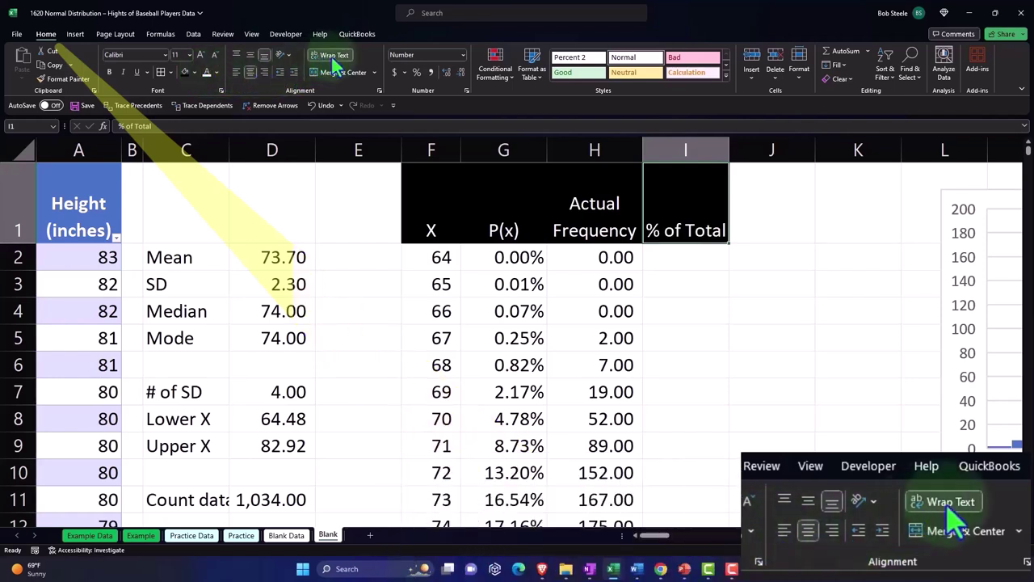
pyautogui.moveTo(727, 152); pyautogui.dragTo(714, 153)
# - In I2, enter =H2/$H$22 to divide the frequency by the locked 1,034 total
pyautogui.click(677, 255)
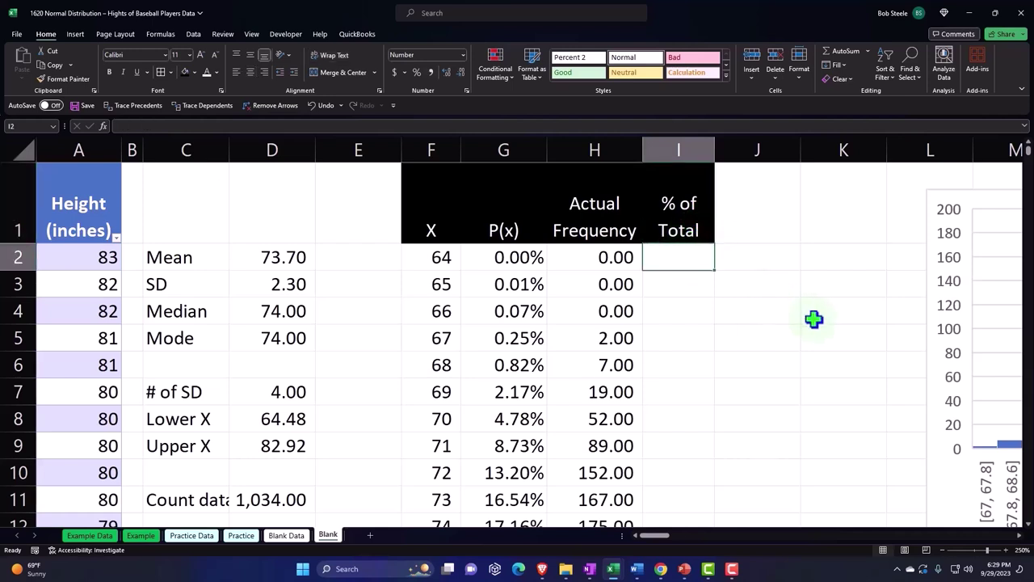
pyautogui.write('=')
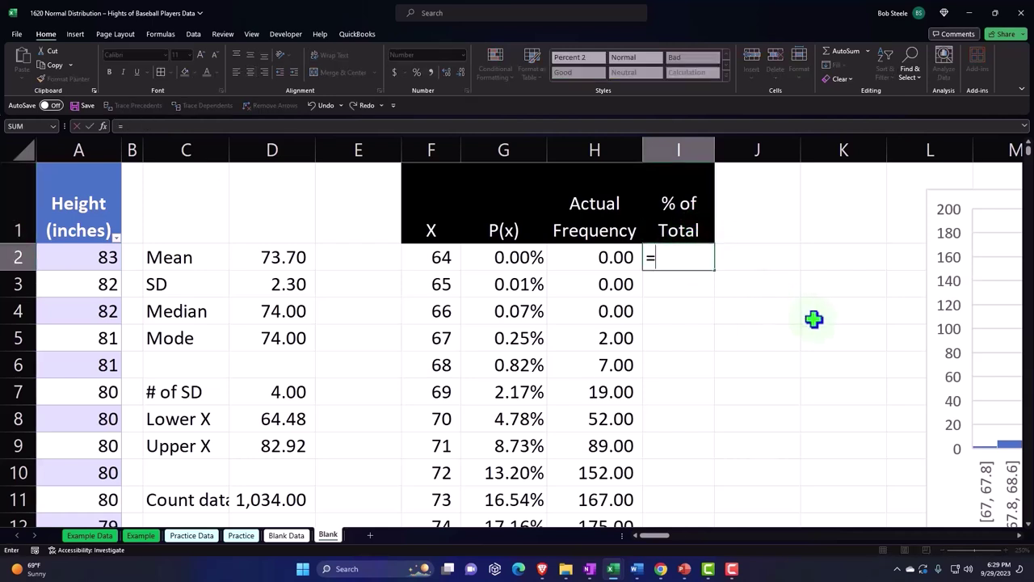
pyautogui.press('Left')
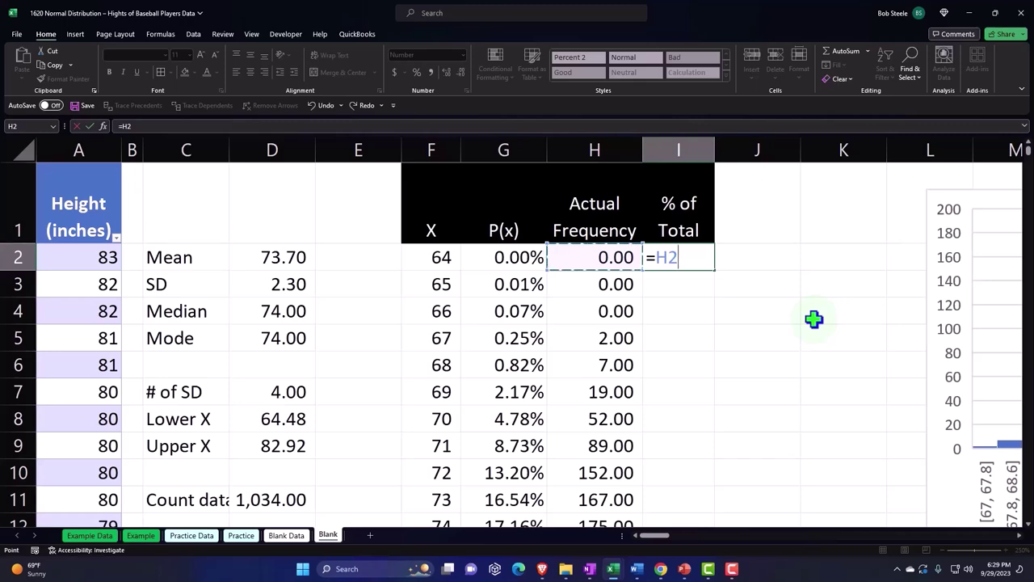
pyautogui.write('/')
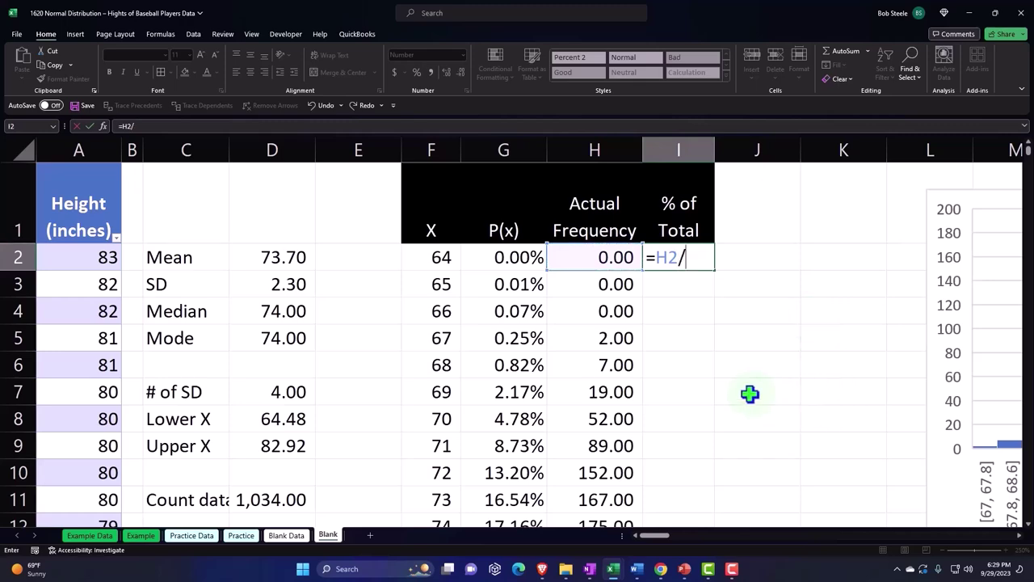
pyautogui.scroll(-2, 749, 393)
pyautogui.scroll(-2, 749, 393)
pyautogui.click(605, 473)
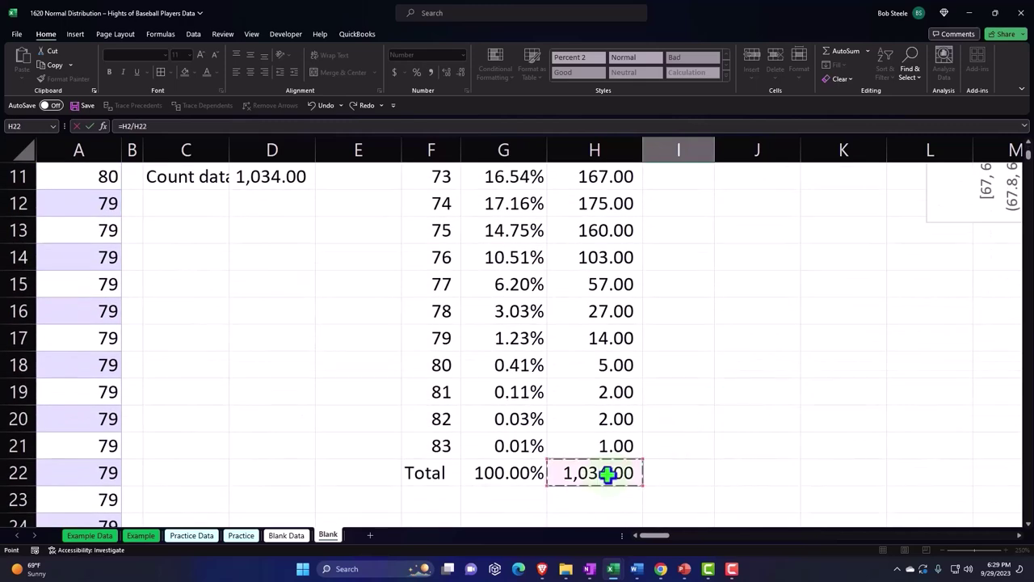
pyautogui.scroll(1, 660, 454)
pyautogui.scroll(3, 660, 454)
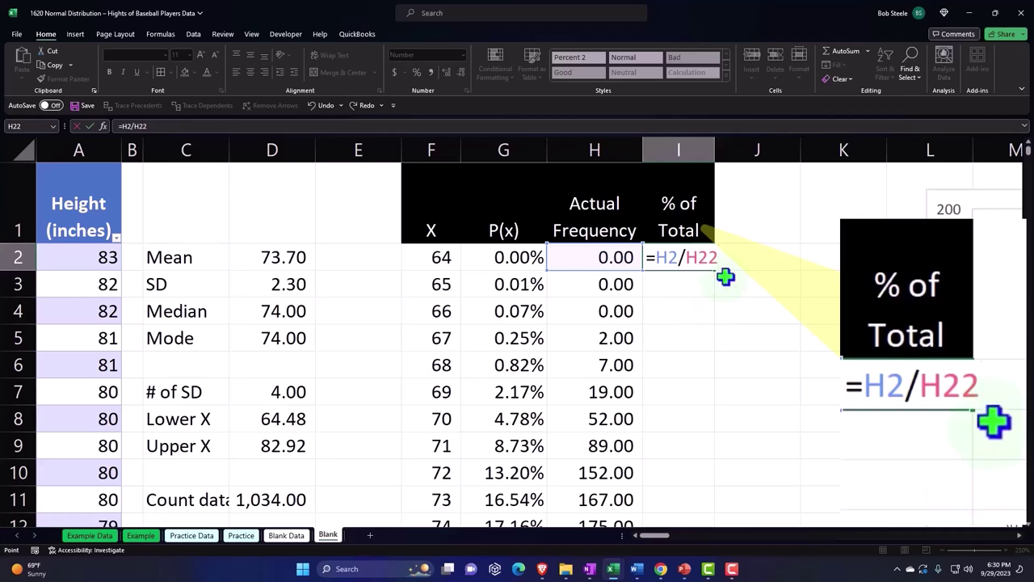
pyautogui.press('F4')
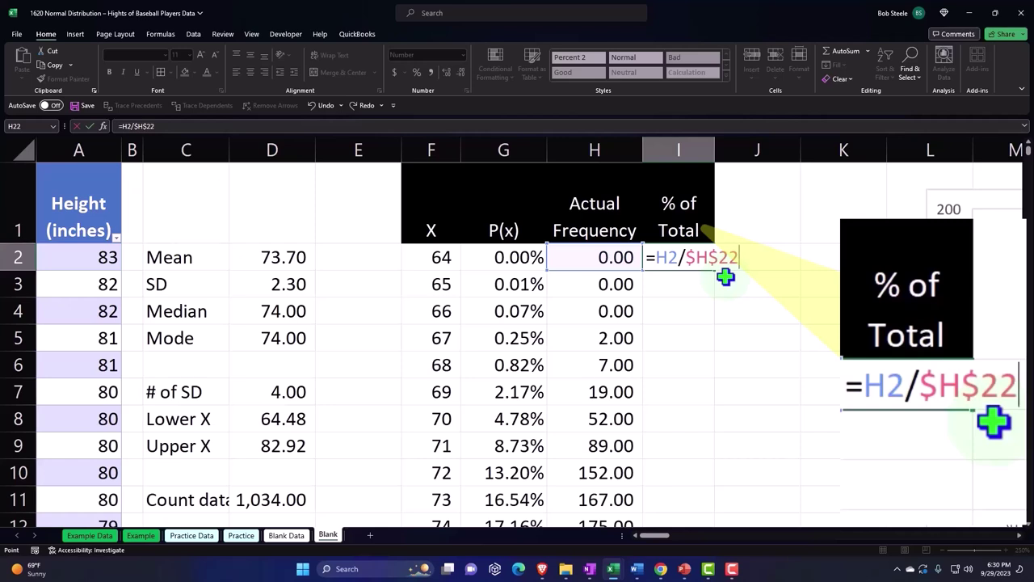
pyautogui.press('Return')
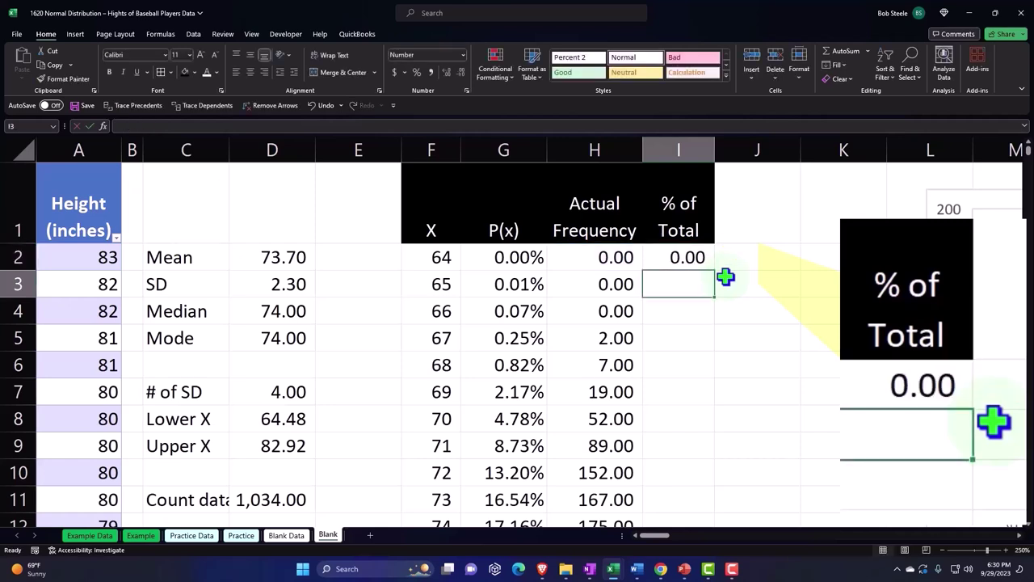
# - Format I2 as a two-decimal percentage and fill the formula down column I
pyautogui.click(703, 259)
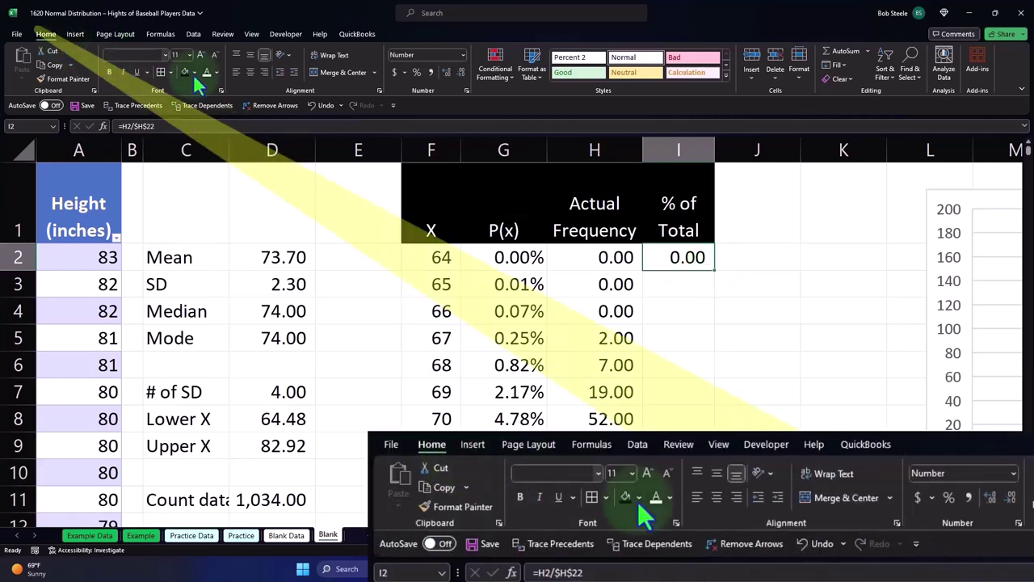
pyautogui.click(415, 71)
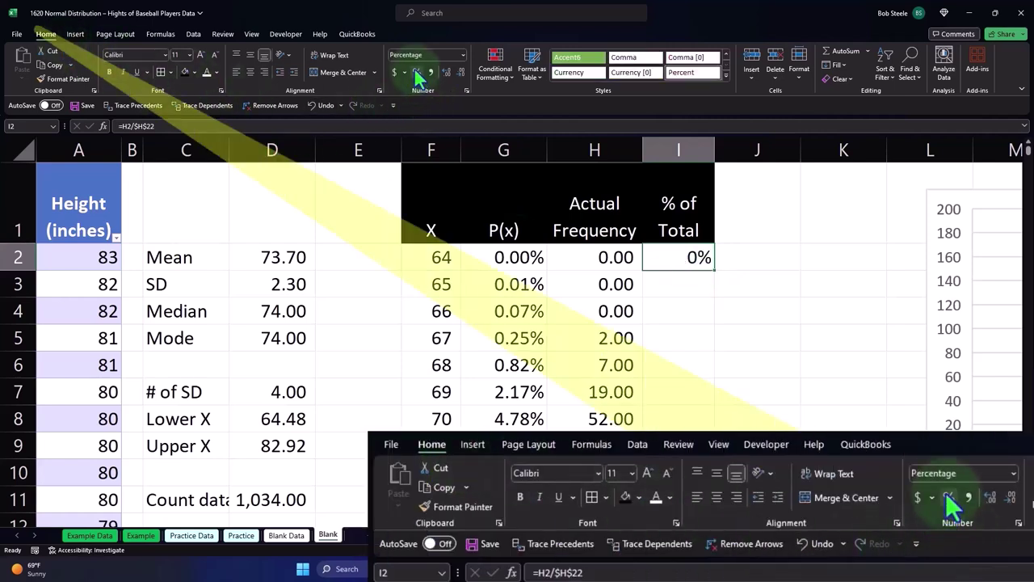
pyautogui.click(446, 71)
pyautogui.click(445, 71)
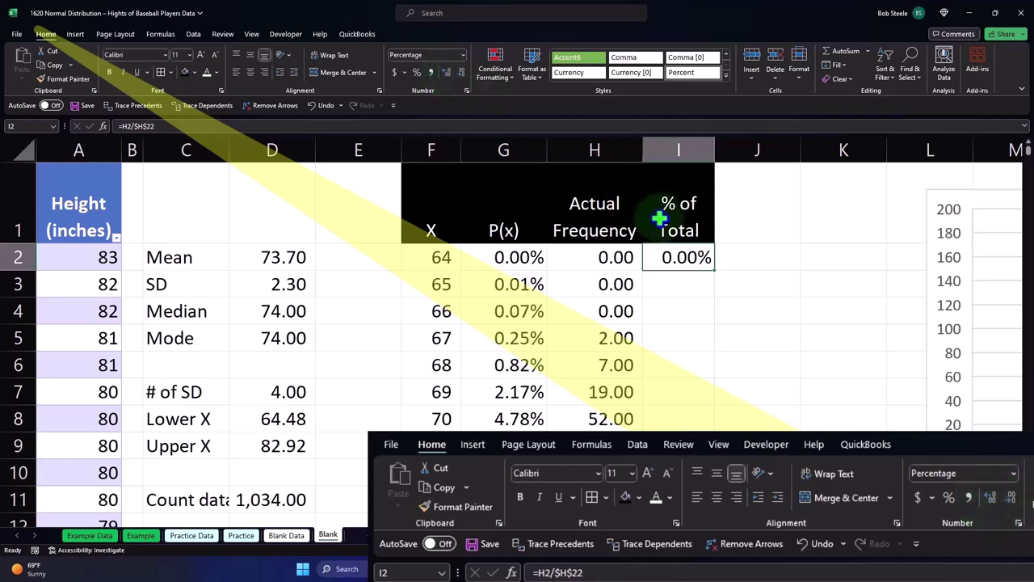
pyautogui.doubleClick(714, 271)
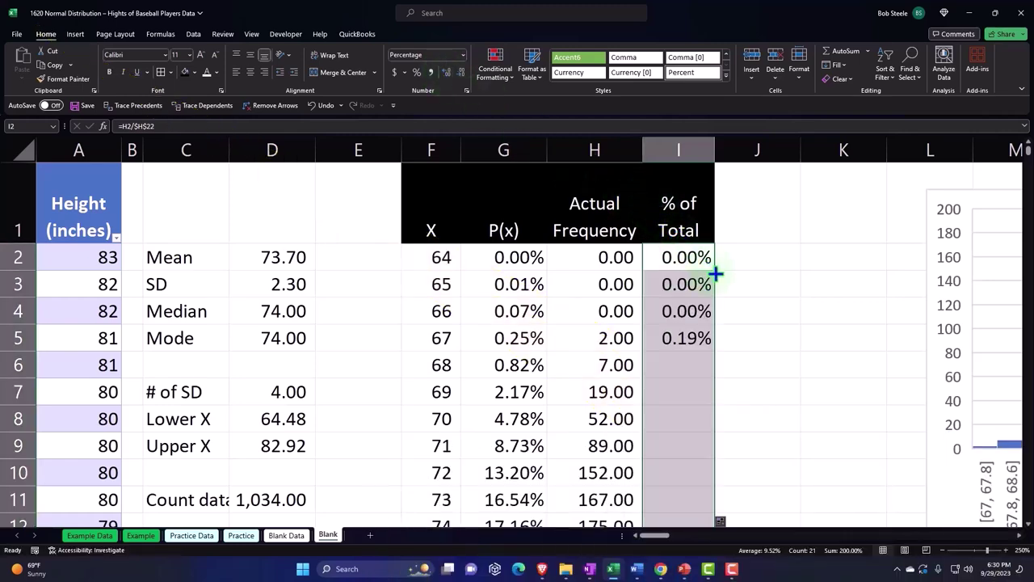
pyautogui.scroll(-2, 715, 275)
pyautogui.scroll(-1, 715, 275)
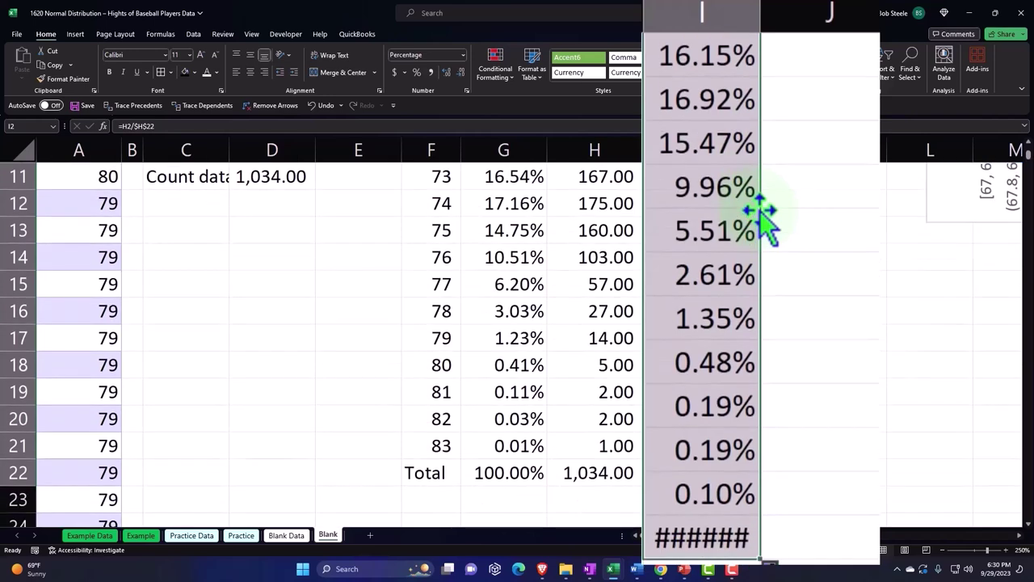
# - Replace the filled-down result in I22 with a sum showing 100.0%, widening column I
pyautogui.click(711, 552)
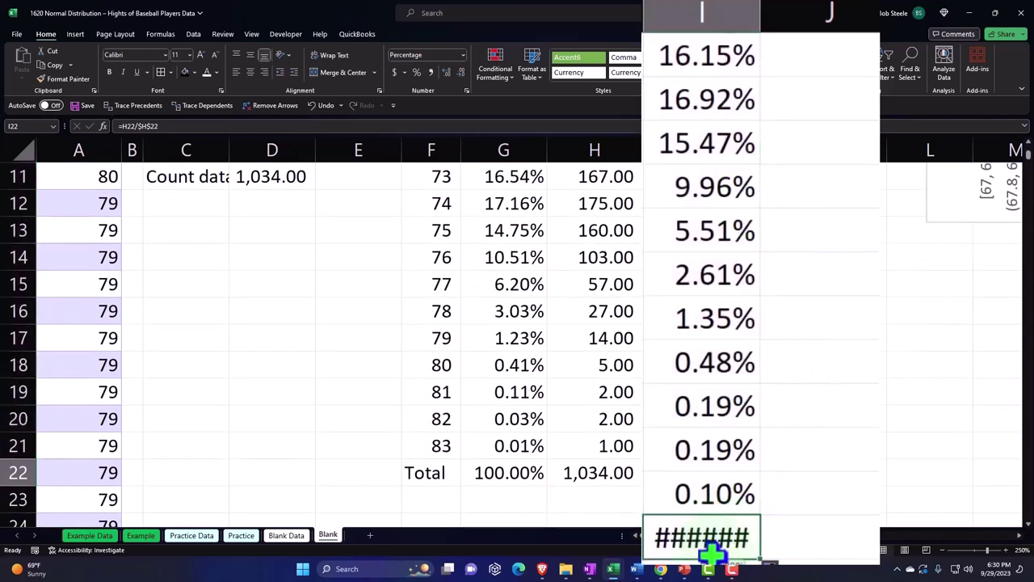
pyautogui.press('Delete')
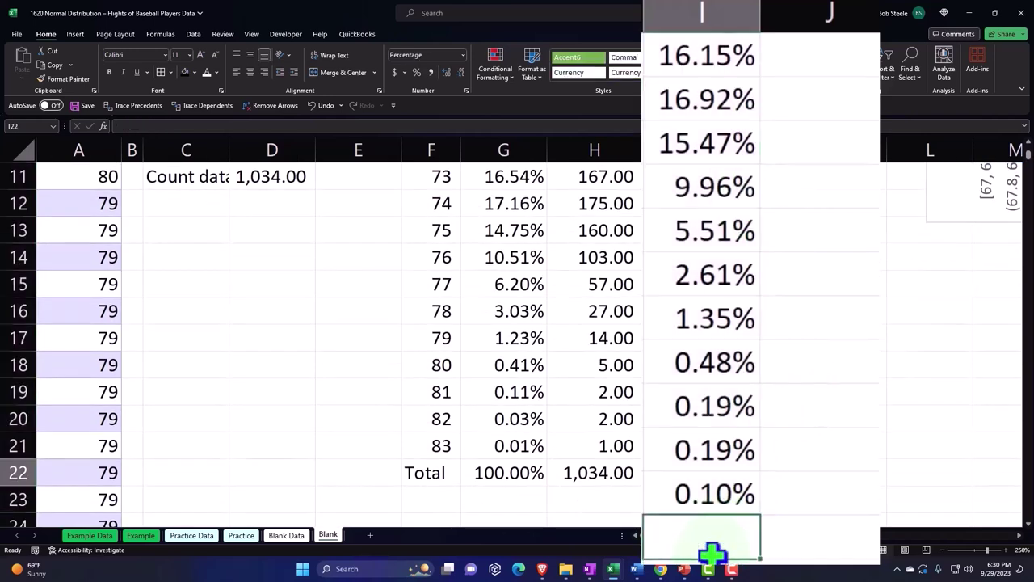
pyautogui.hotkey('alt', '=')
pyautogui.press('Return')
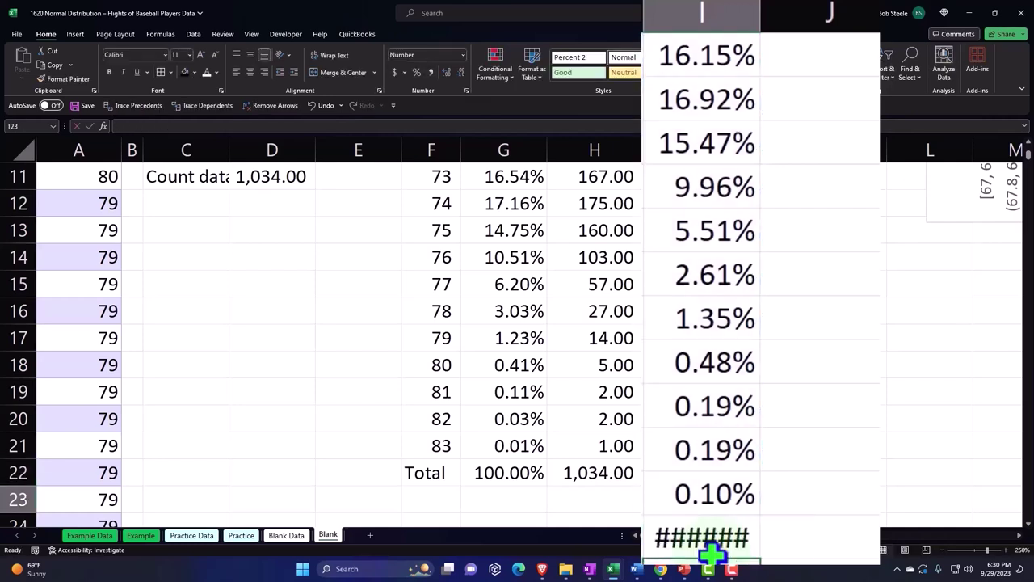
pyautogui.click(692, 475)
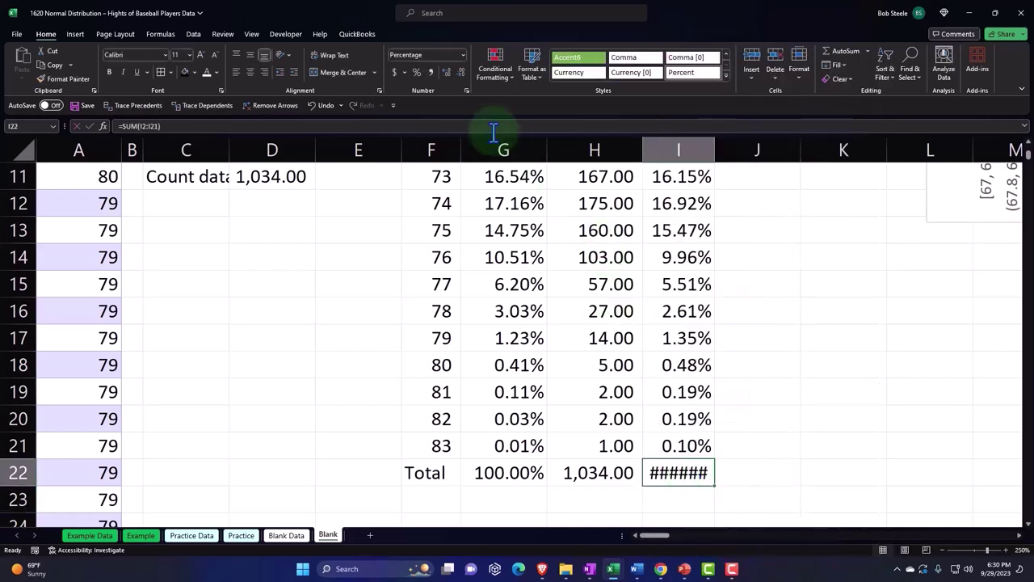
pyautogui.click(459, 73)
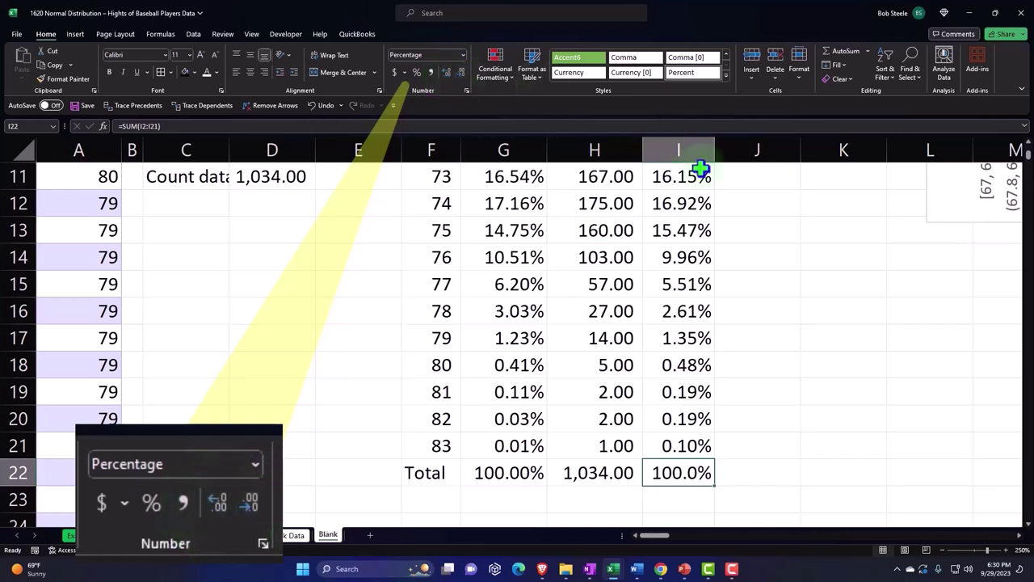
pyautogui.moveTo(714, 150)
pyautogui.mouseDown()
pyautogui.moveTo(725, 148)
pyautogui.moveTo(709, 151)
pyautogui.mouseUp()
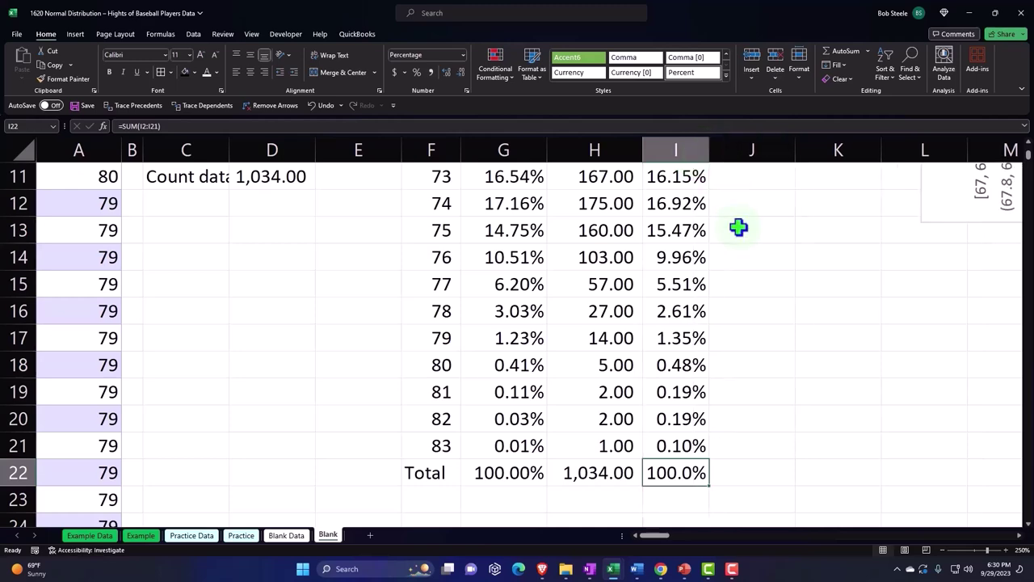
pyautogui.click(754, 279)
pyautogui.scroll(4, 755, 275)
# - Type 'Difference' in J1 and give it black fill, white font, centring and wrap text
pyautogui.click(760, 212)
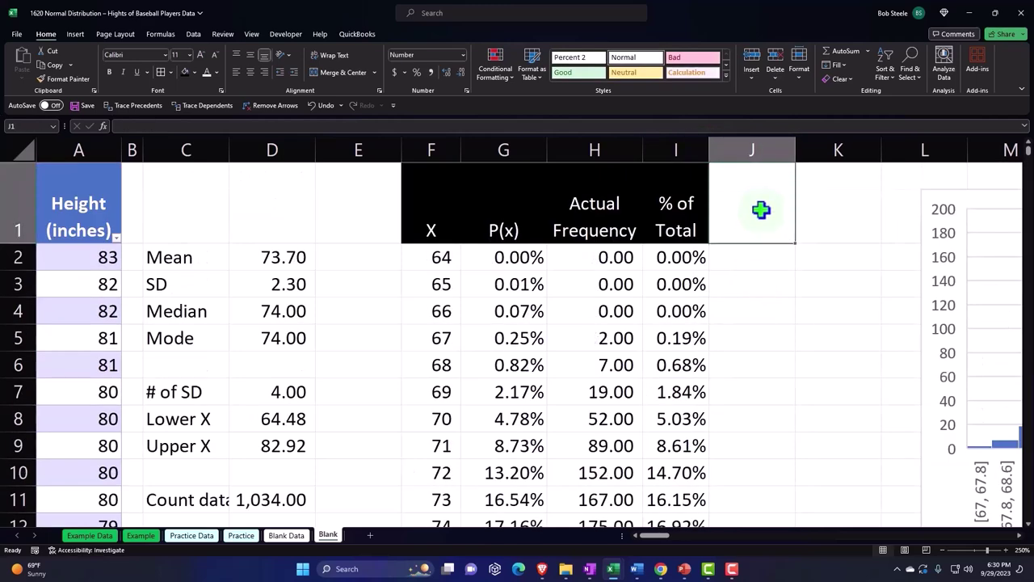
pyautogui.write('Di')
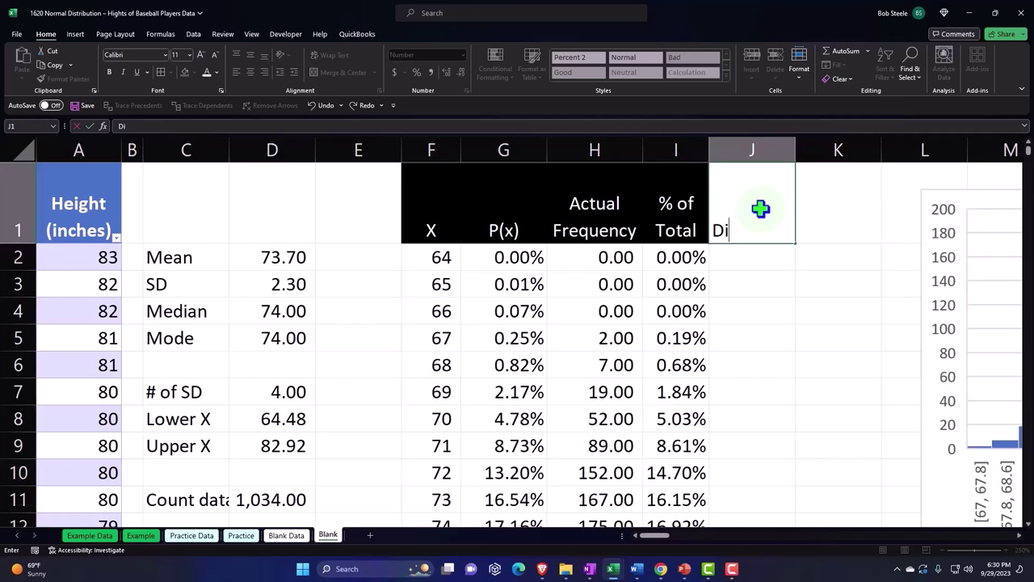
pyautogui.write('fferen')
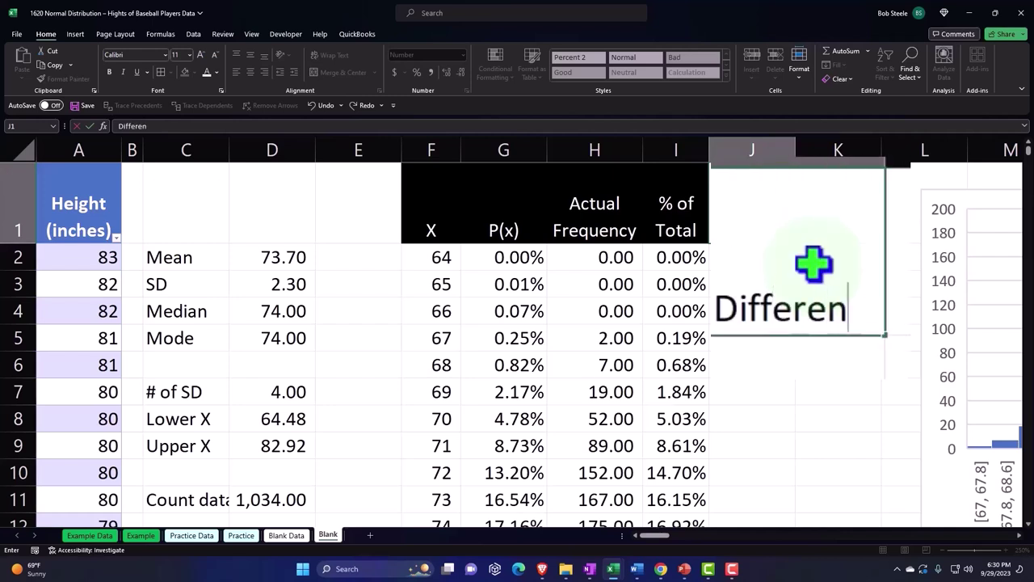
pyautogui.write('ce')
pyautogui.press('Return')
pyautogui.click(814, 264)
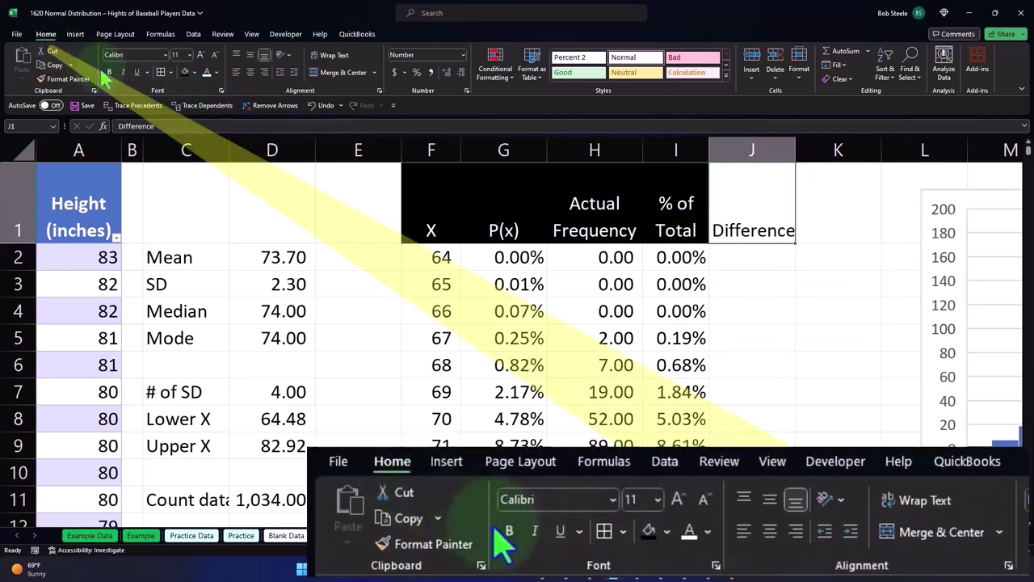
pyautogui.click(186, 72)
pyautogui.click(207, 72)
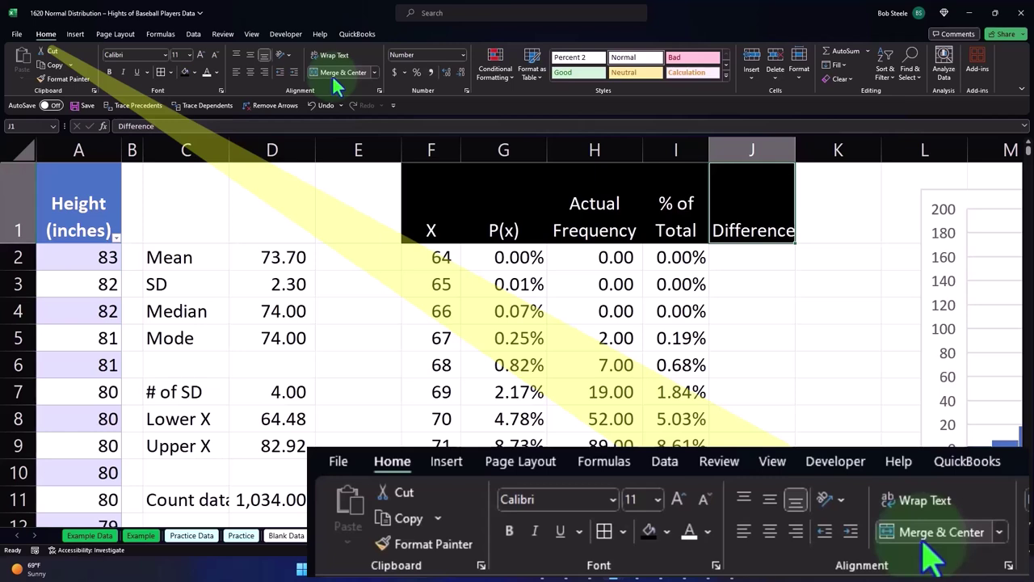
pyautogui.click(250, 72)
pyautogui.click(339, 55)
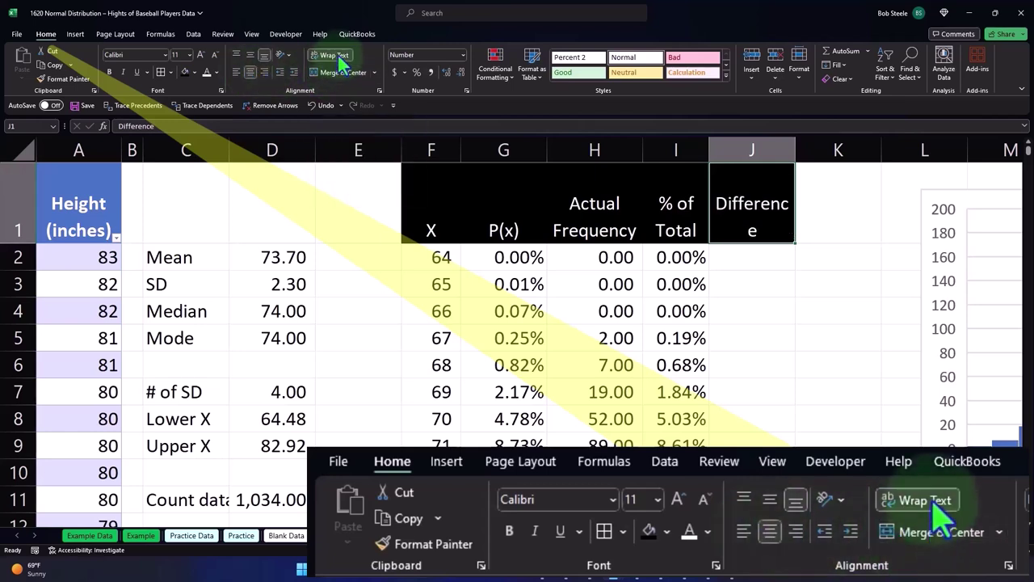
pyautogui.click(745, 257)
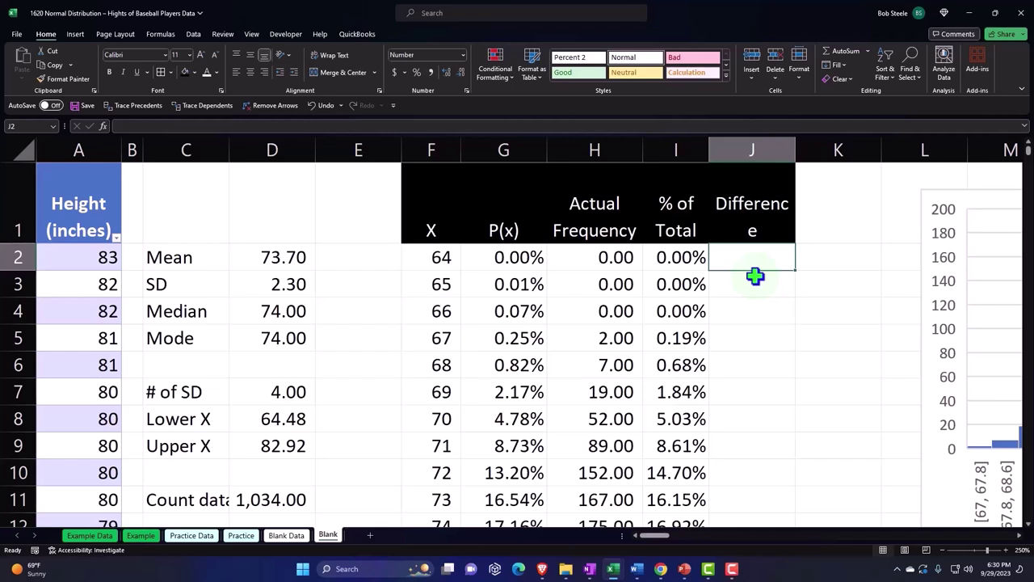
# - Enter =G2-I2 in J2 to subtract % of Total from P(x)
pyautogui.write('=')
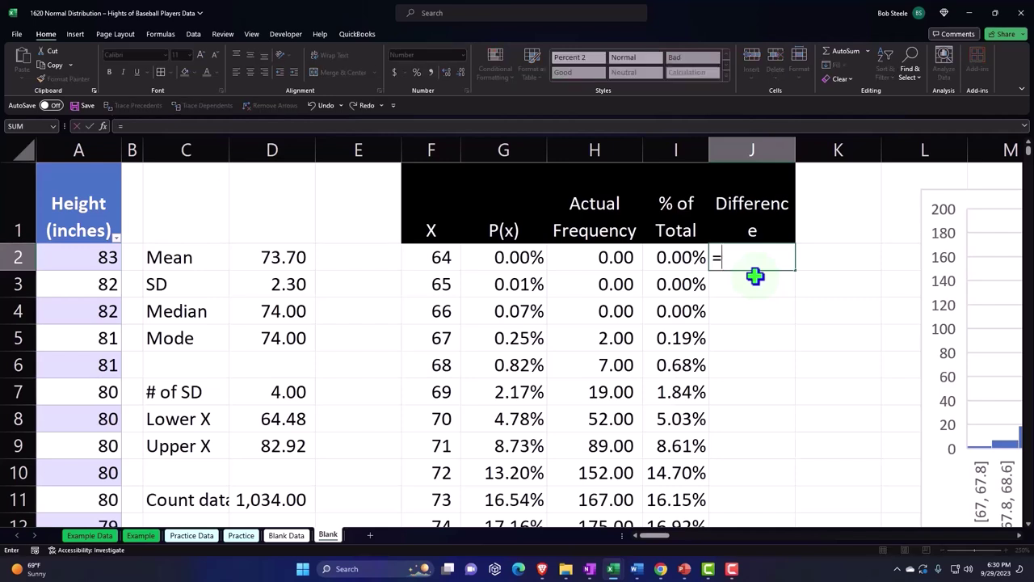
pyautogui.press('Left')
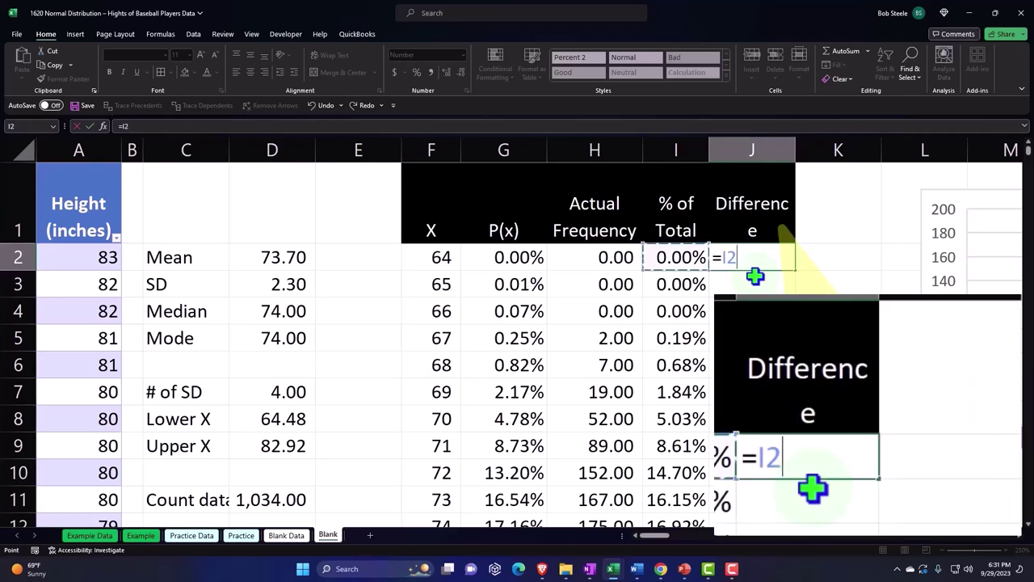
pyautogui.press('Left')
pyautogui.press('Left')
pyautogui.write('-')
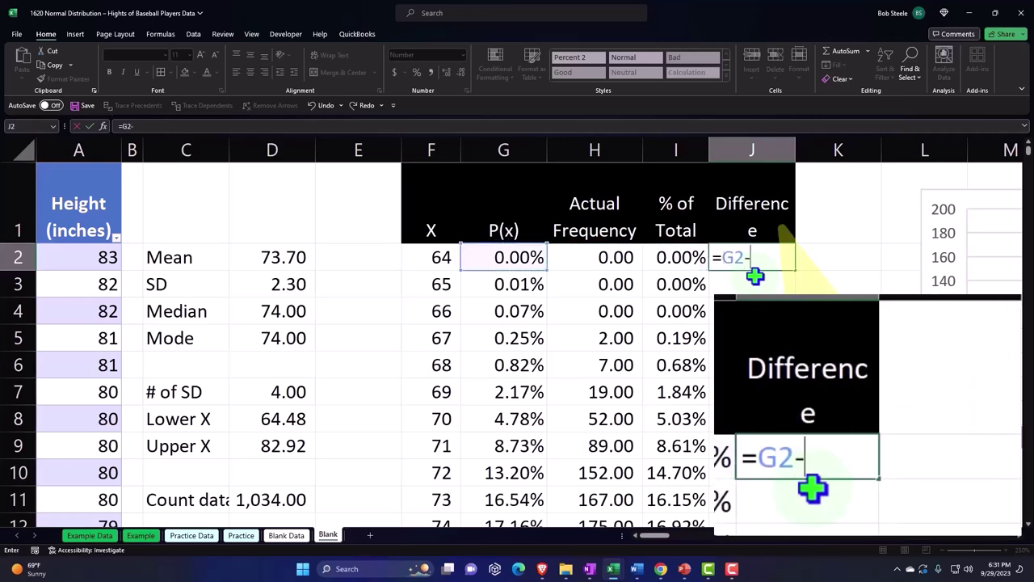
pyautogui.press('Left')
pyautogui.press('Return')
# - Format J2 as a two-decimal percentage and fill it down to row 21
pyautogui.click(766, 258)
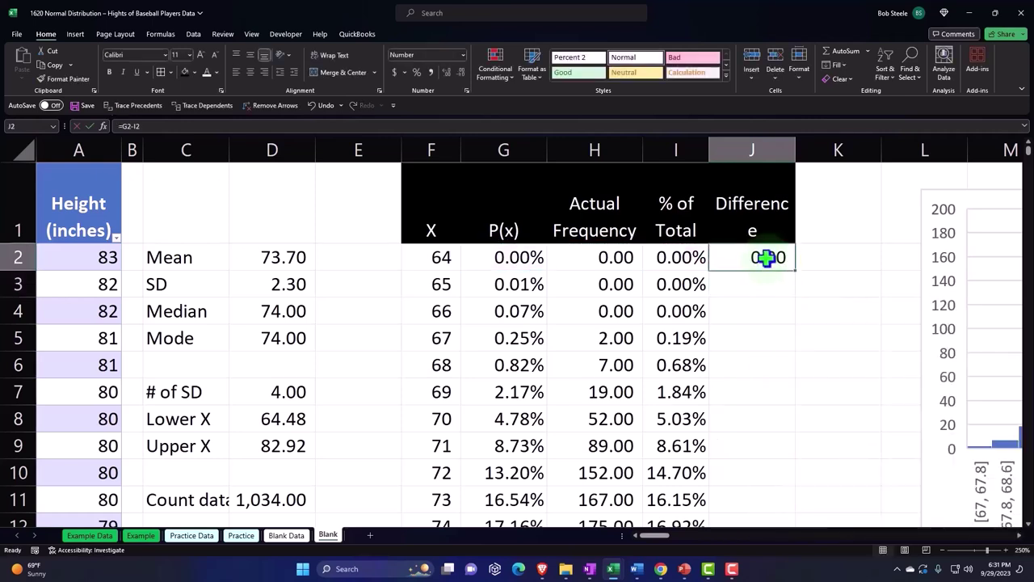
pyautogui.click(416, 72)
pyautogui.click(447, 72)
pyautogui.click(449, 71)
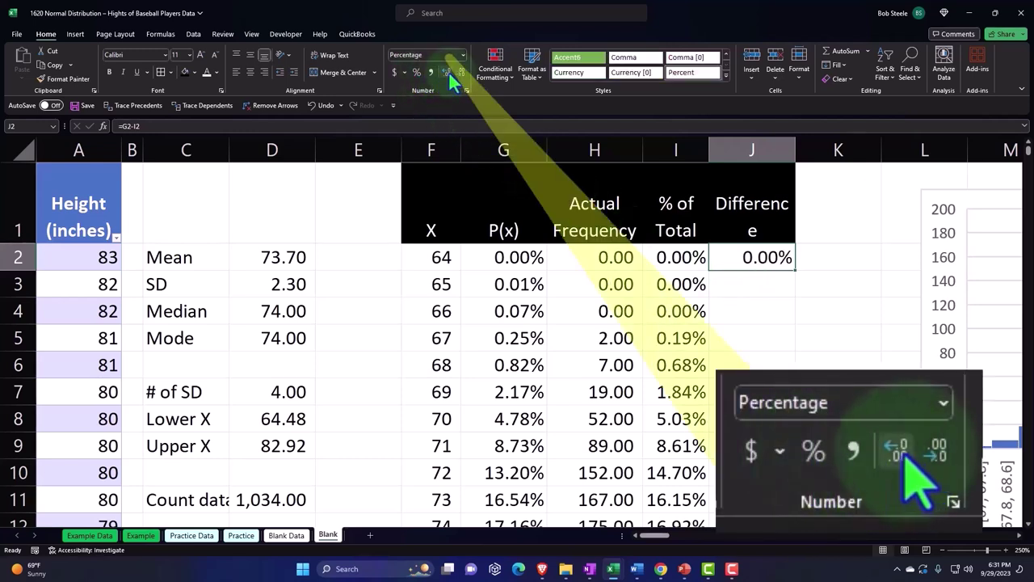
pyautogui.doubleClick(795, 273)
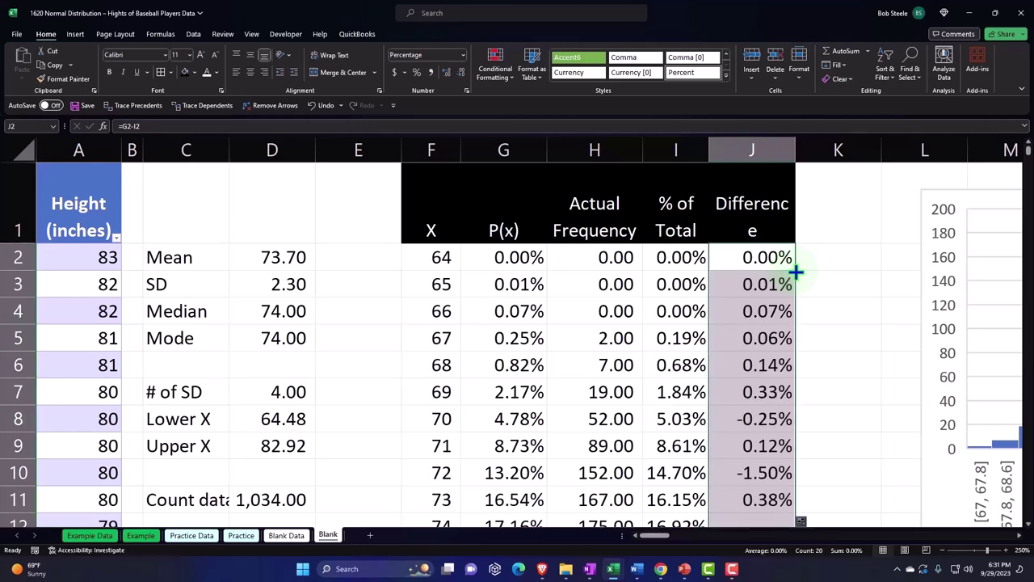
pyautogui.scroll(-4, 791, 273)
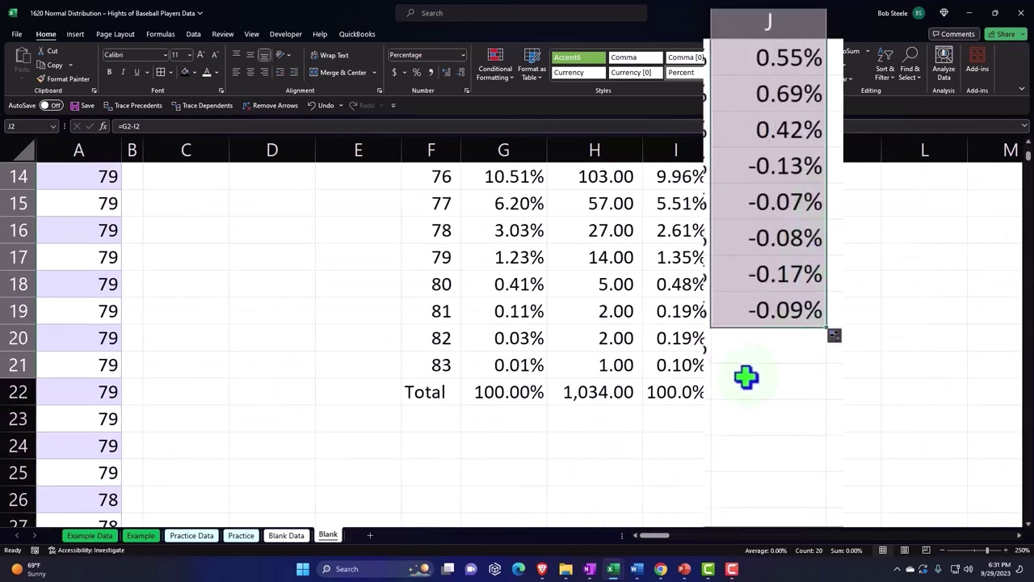
pyautogui.scroll(4, 744, 376)
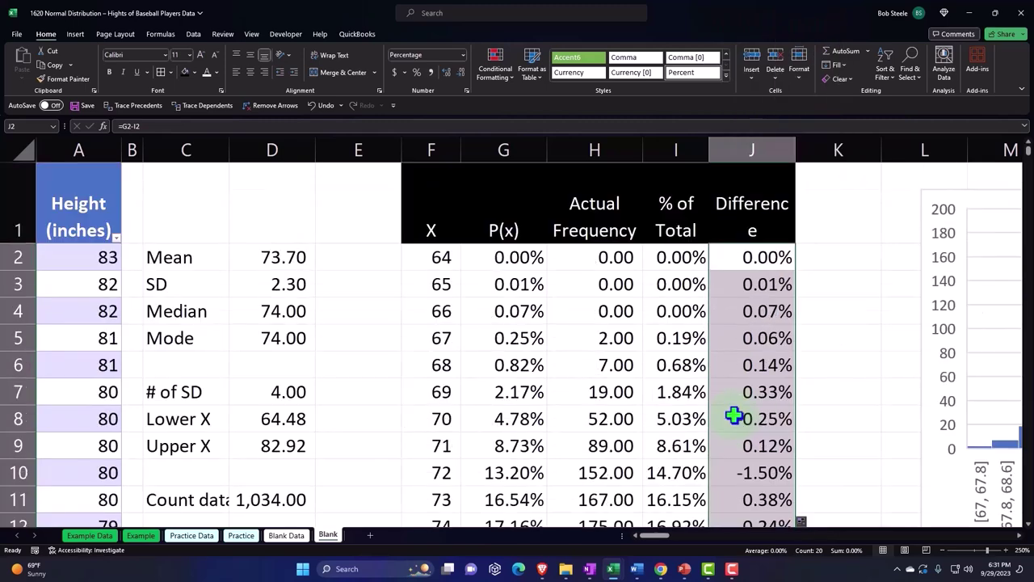
pyautogui.click(289, 258)
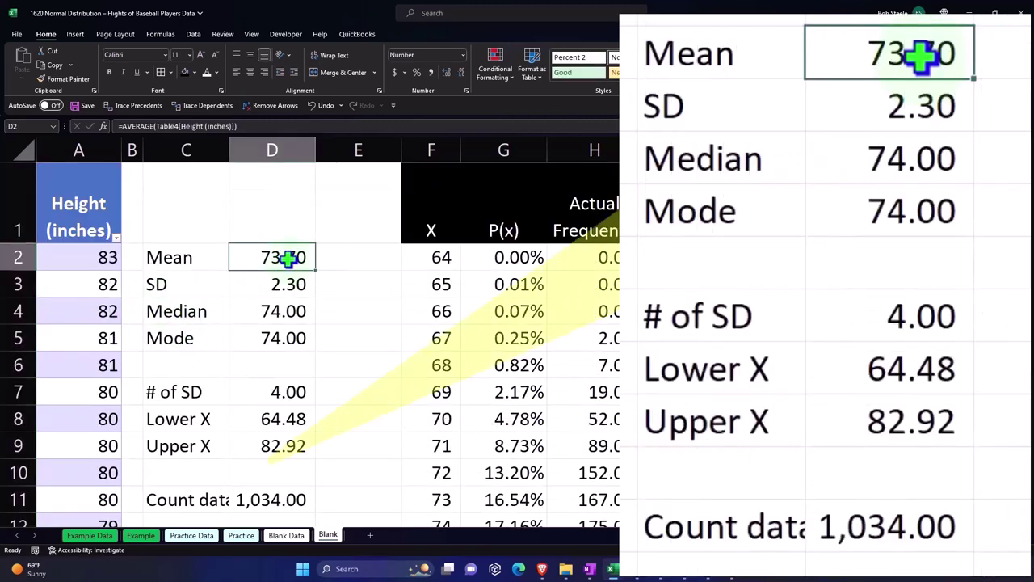
pyautogui.click(282, 306)
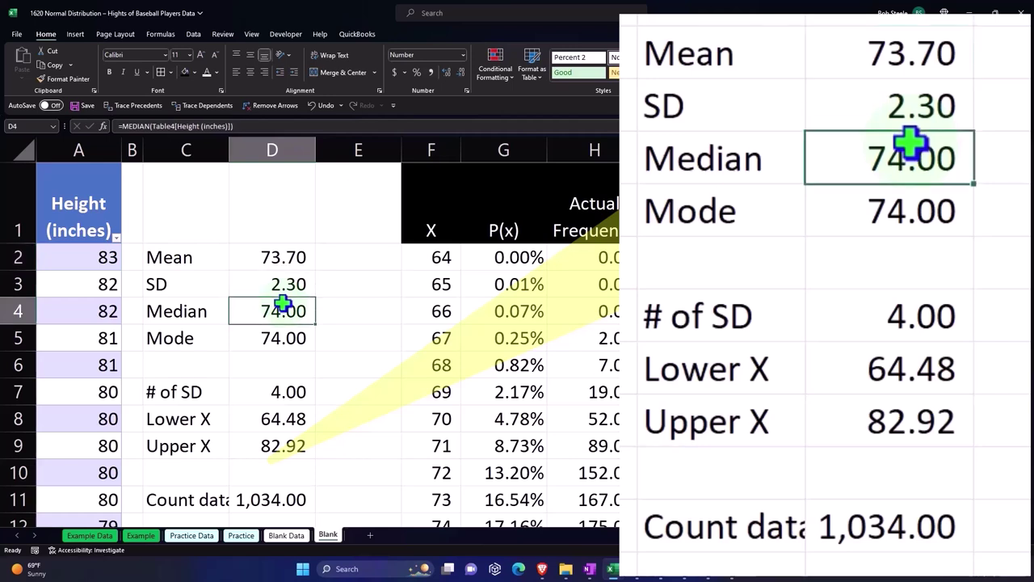
pyautogui.click(284, 338)
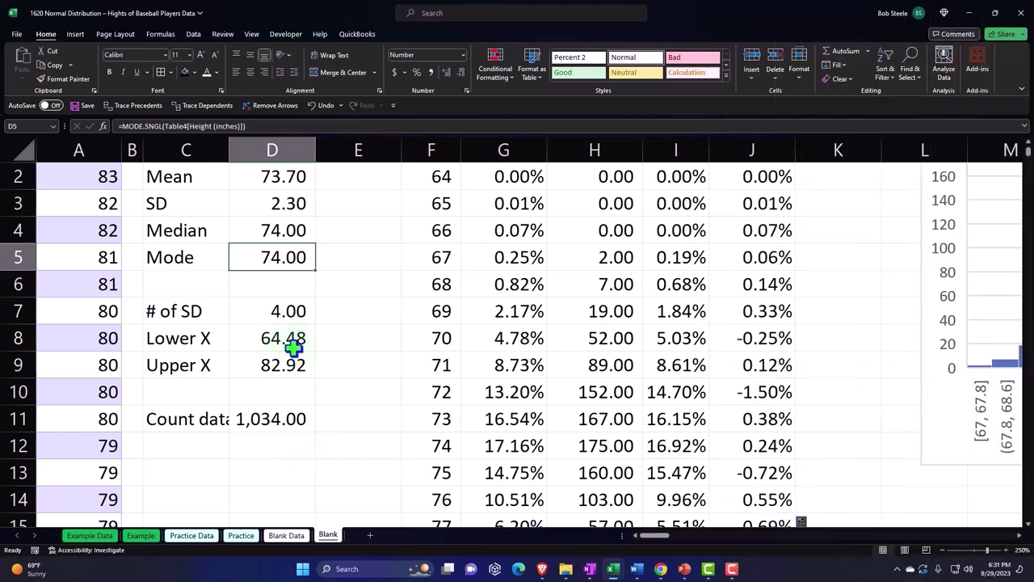
pyautogui.click(500, 261)
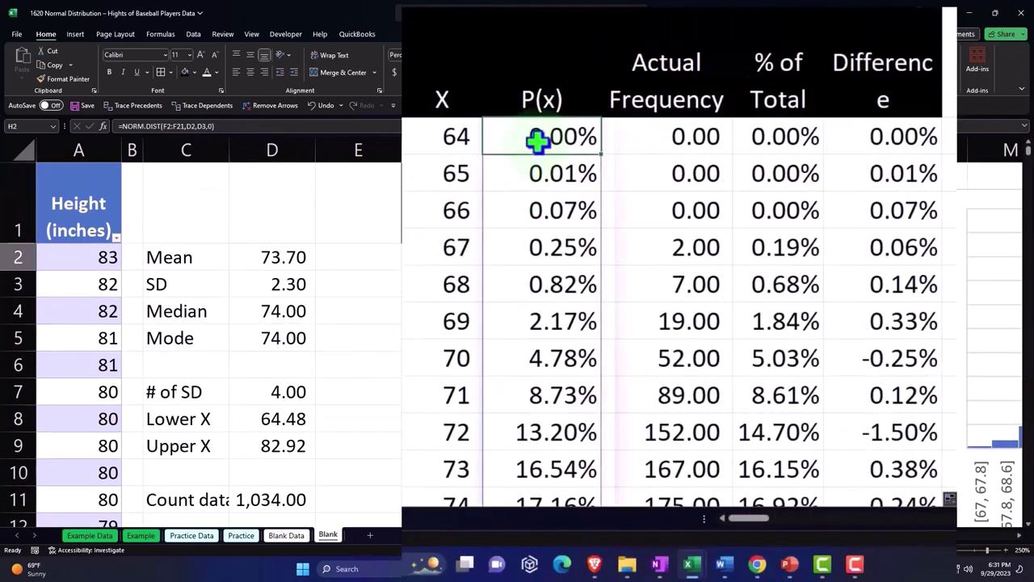
pyautogui.press('Right')
pyautogui.press('Right')
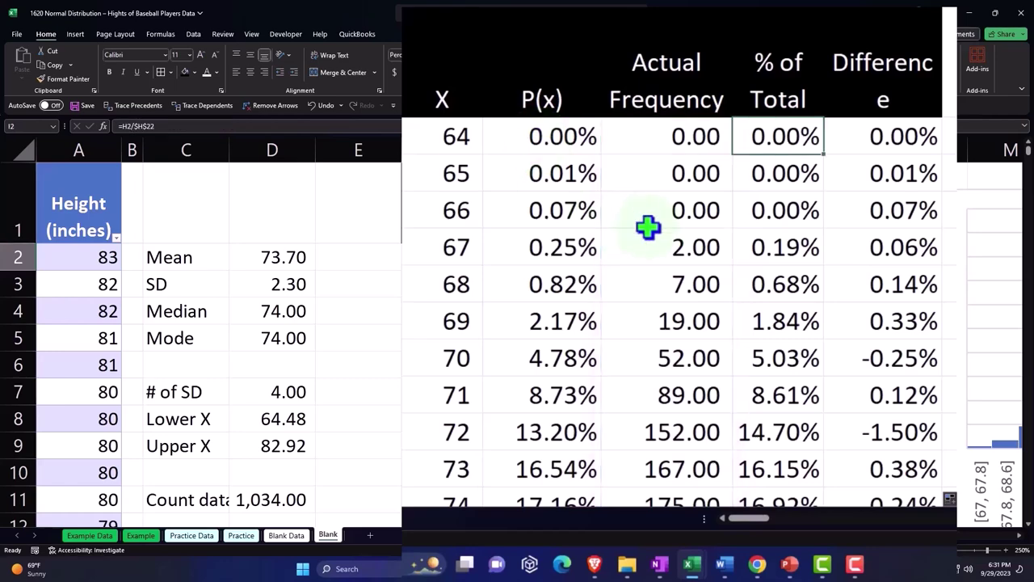
pyautogui.scroll(-1, 798, 286)
pyautogui.scroll(-2, 802, 287)
pyautogui.scroll(-1, 803, 286)
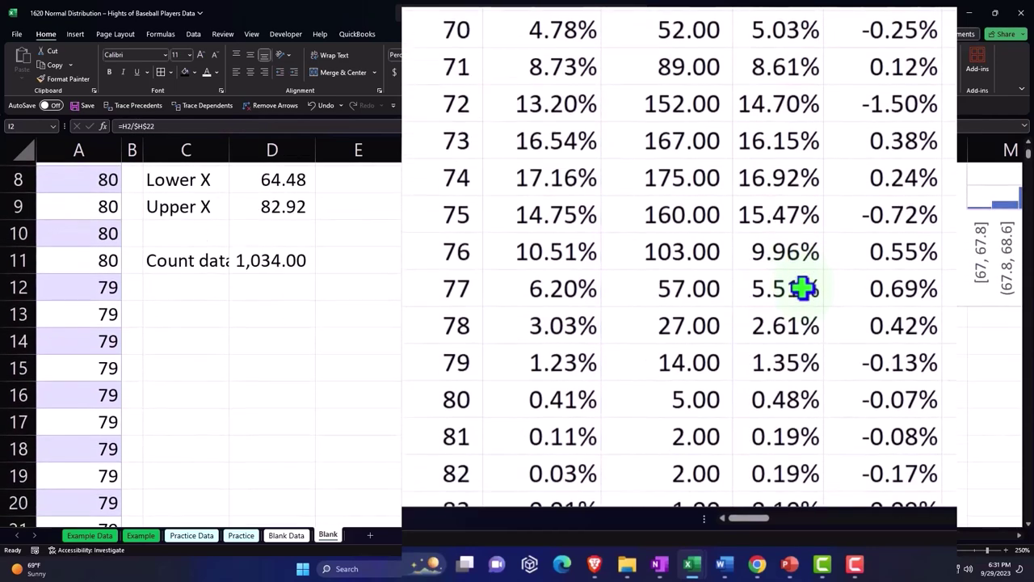
pyautogui.scroll(-2, 802, 287)
pyautogui.scroll(-1, 804, 282)
pyautogui.scroll(1, 802, 281)
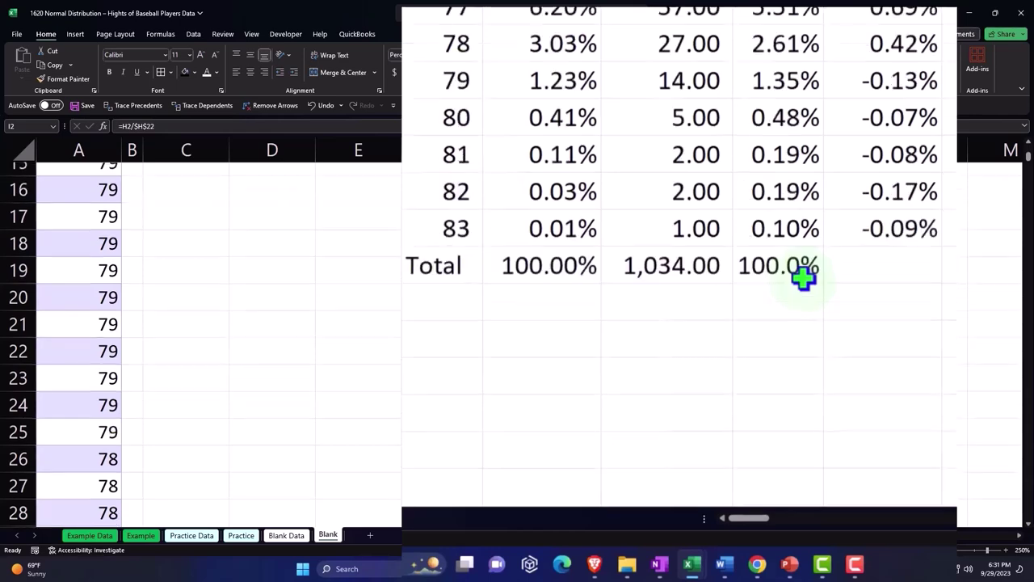
pyautogui.scroll(4, 798, 274)
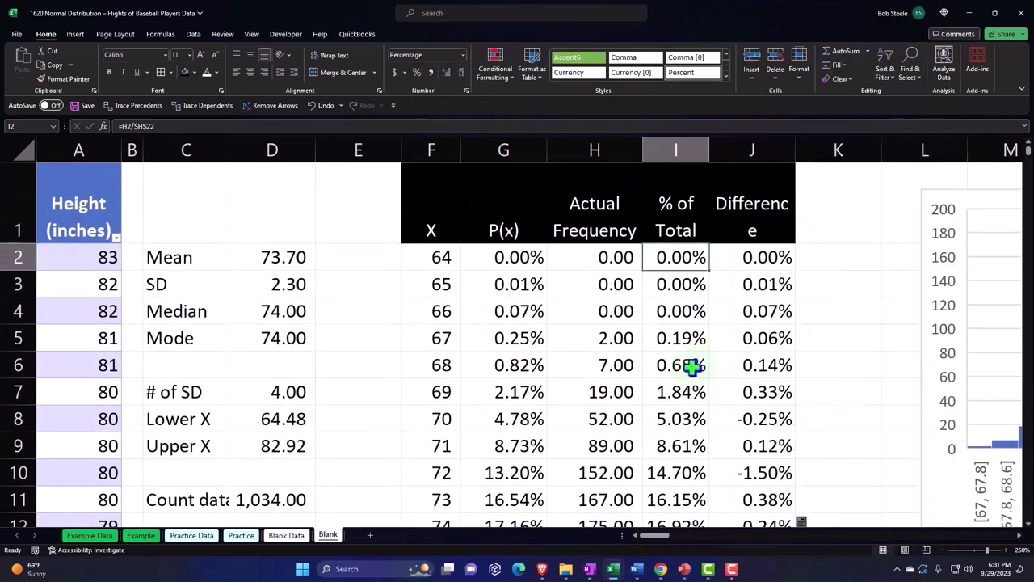
# - Select the P(x) column without its total and insert a 2-D Clustered Column chart
pyautogui.click(517, 222)
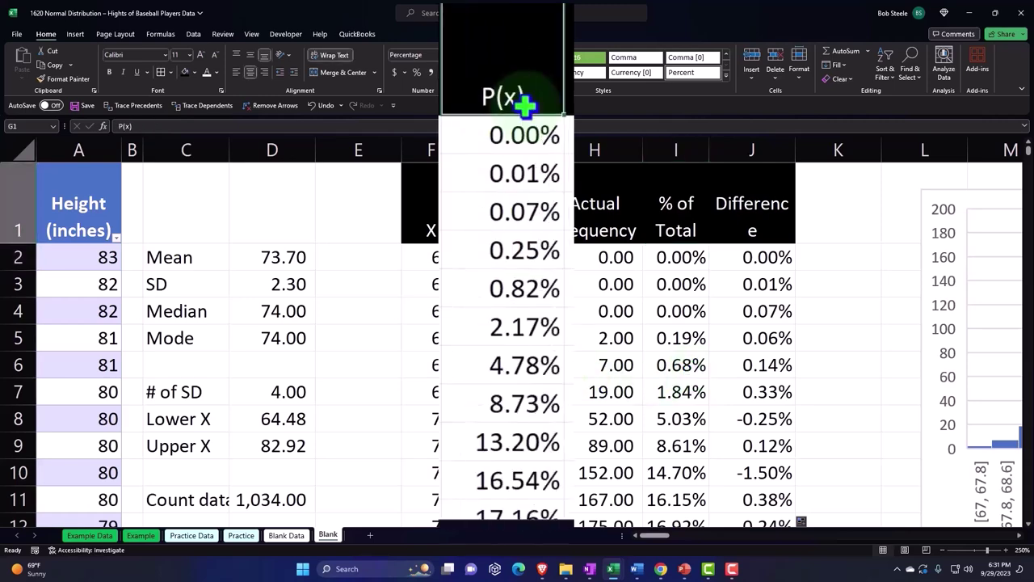
pyautogui.hotkey('ctrl', 'shift', 'Down')
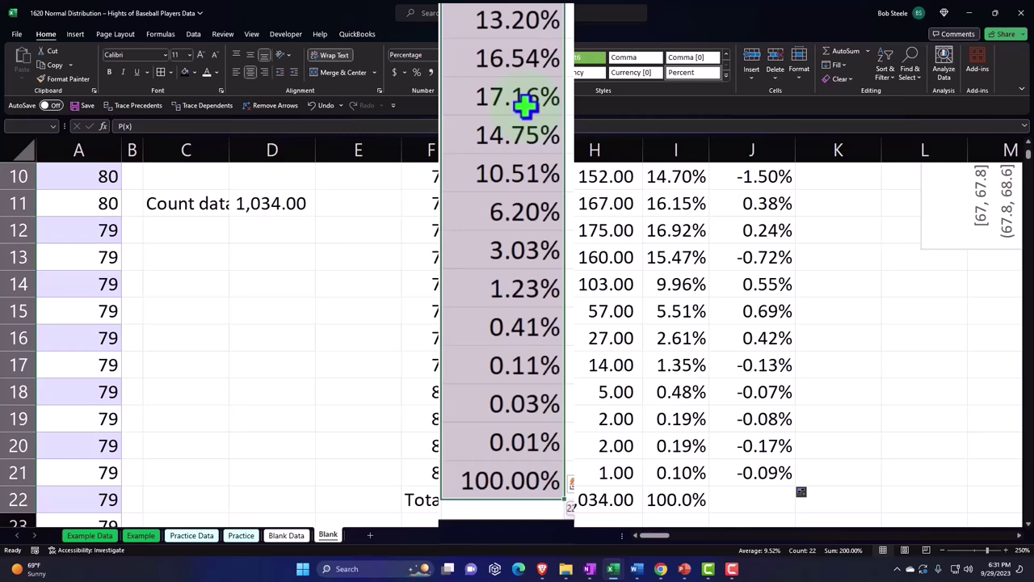
pyautogui.hotkey('shift', 'Up')
pyautogui.hotkey('ctrl', 'BackSpace')
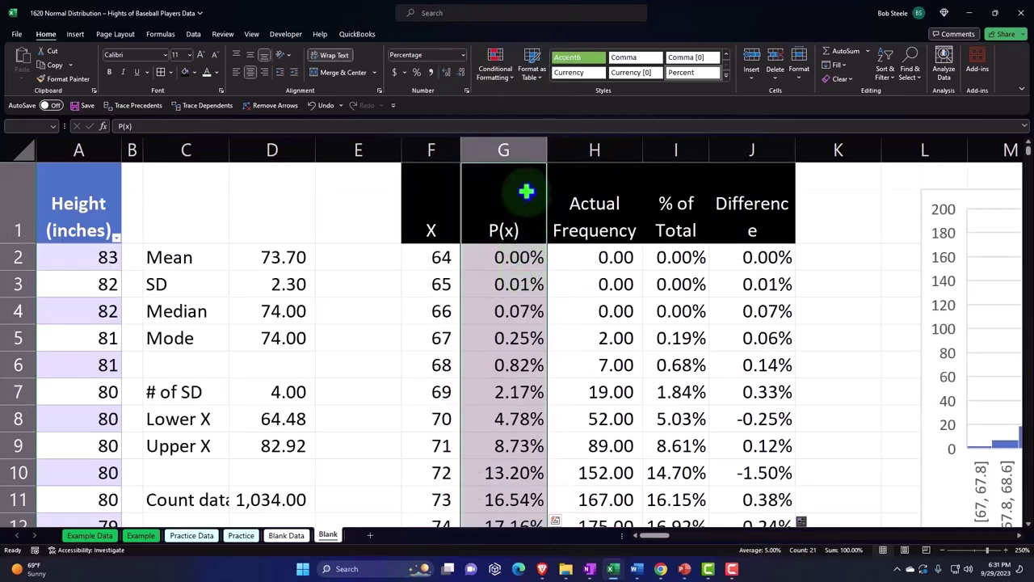
pyautogui.click(74, 37)
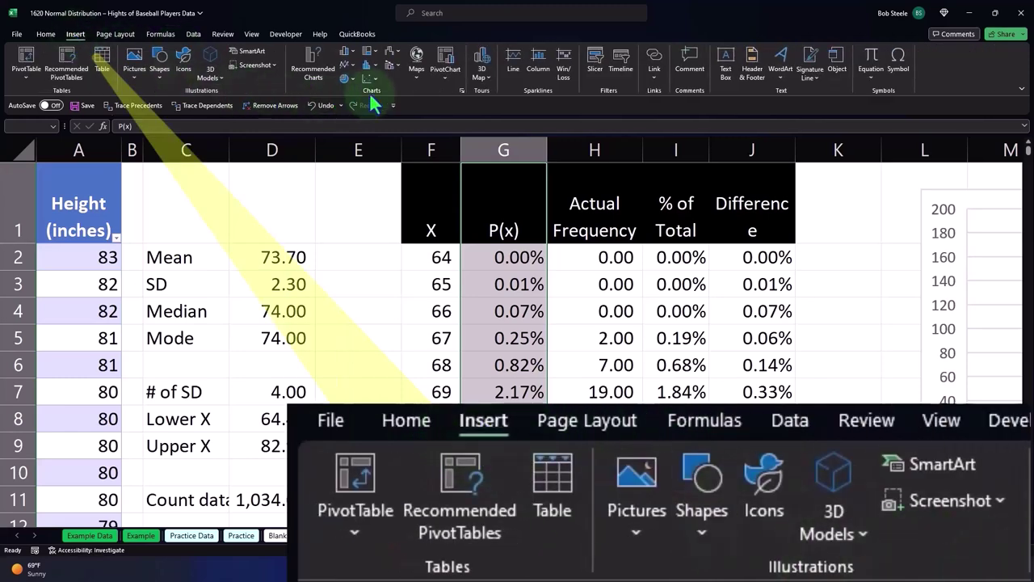
pyautogui.click(345, 50)
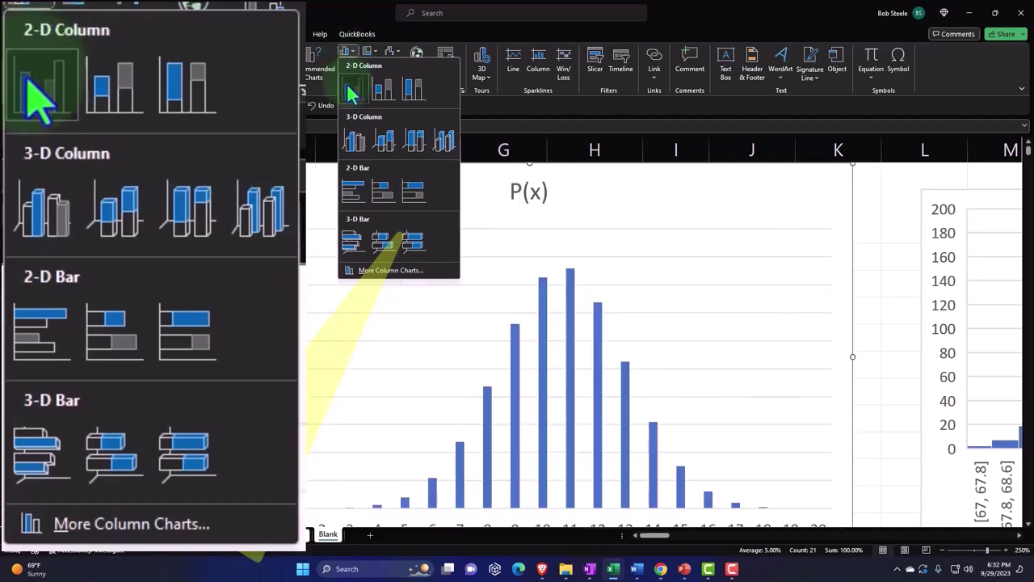
pyautogui.click(351, 92)
# - Delete the chart title, zoom out to 220%, and move the chart right of the table
pyautogui.click(548, 195)
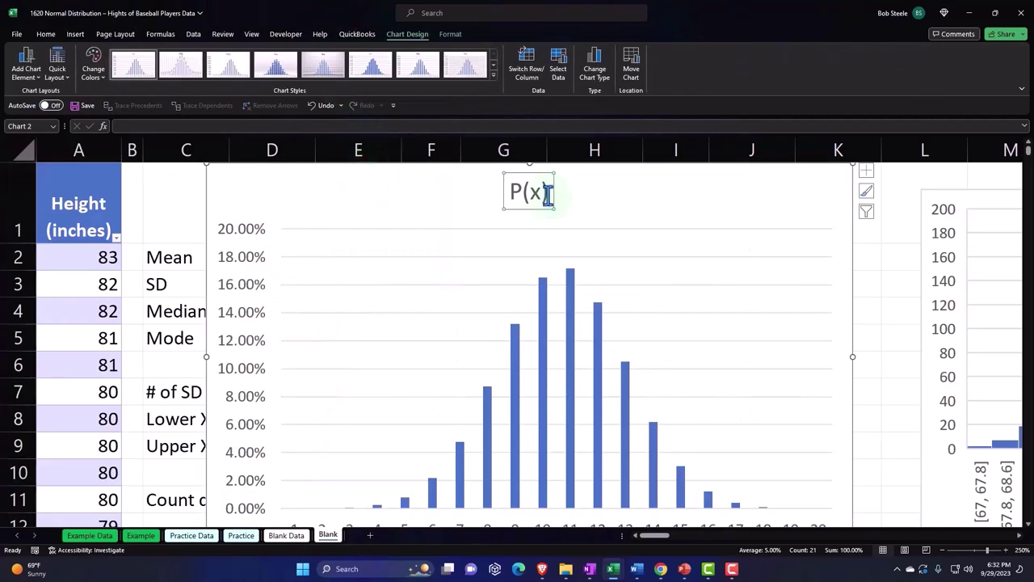
pyautogui.press('Delete')
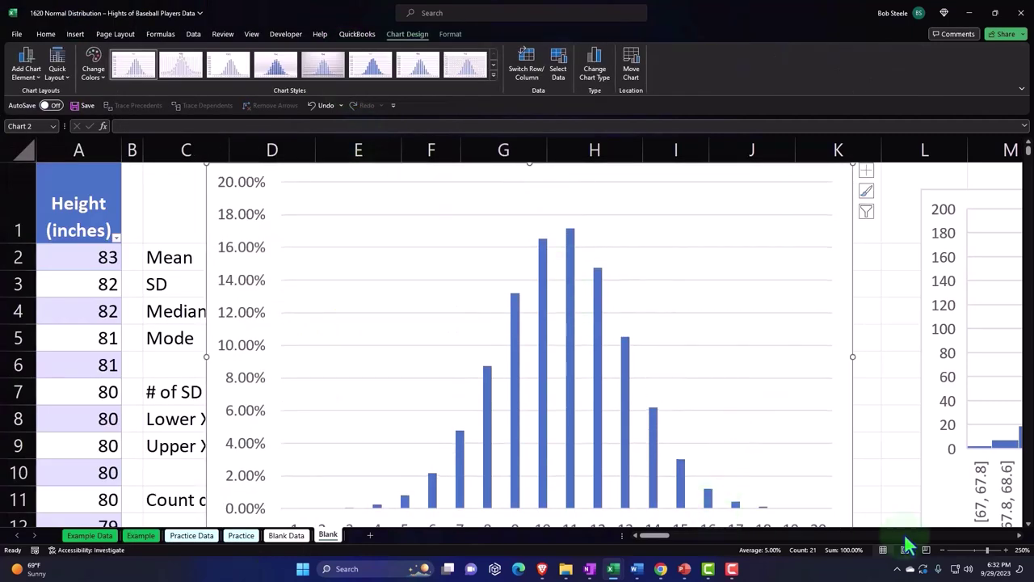
pyautogui.click(942, 549)
pyautogui.click(942, 549)
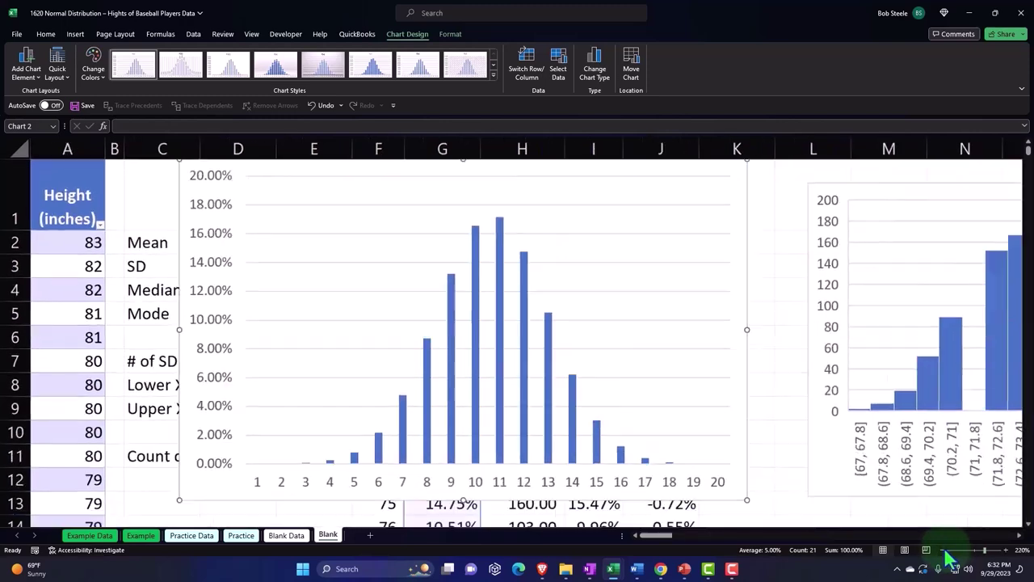
pyautogui.click(942, 550)
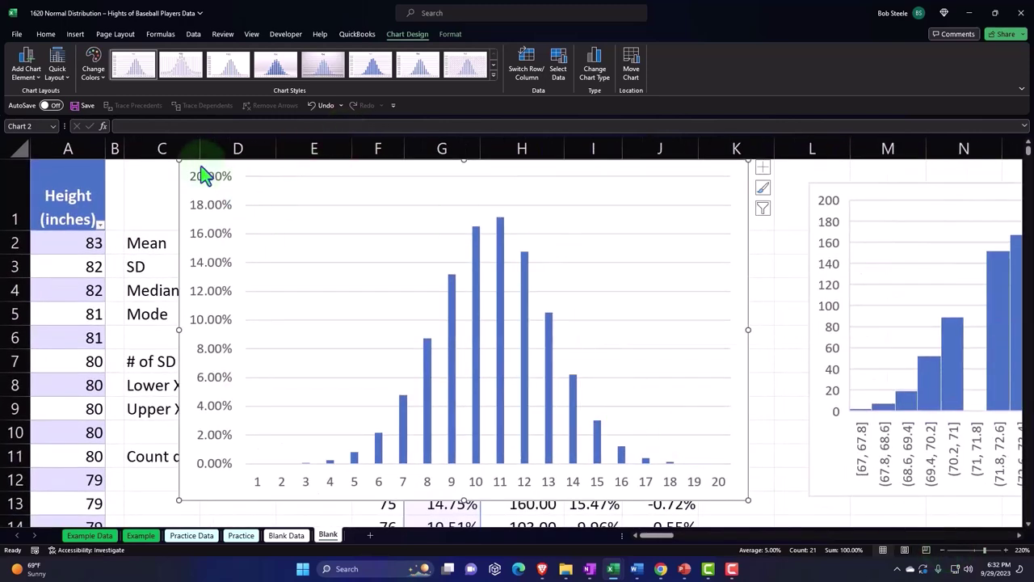
pyautogui.moveTo(202, 168); pyautogui.dragTo(785, 197)
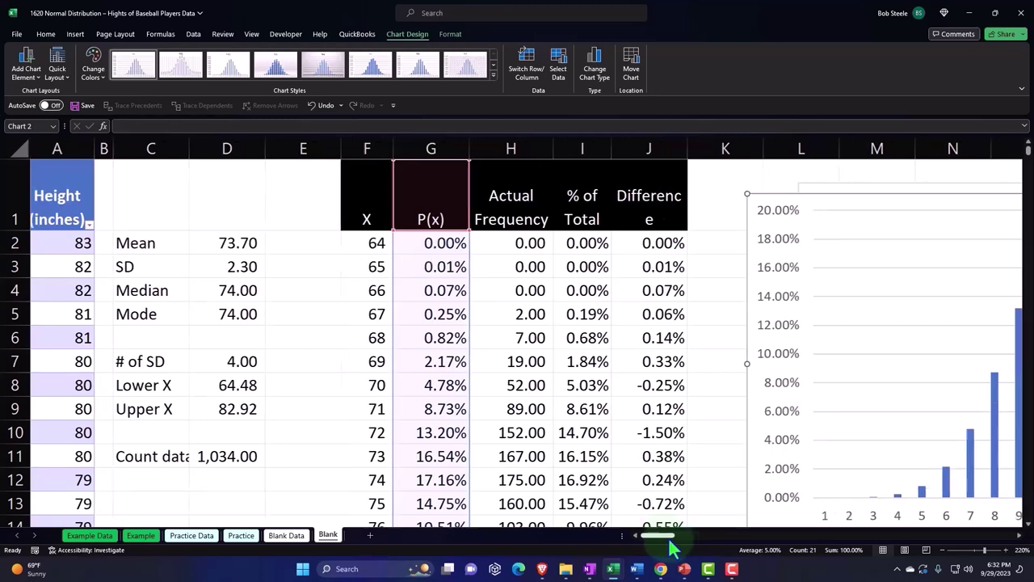
pyautogui.moveTo(659, 535); pyautogui.dragTo(679, 546)
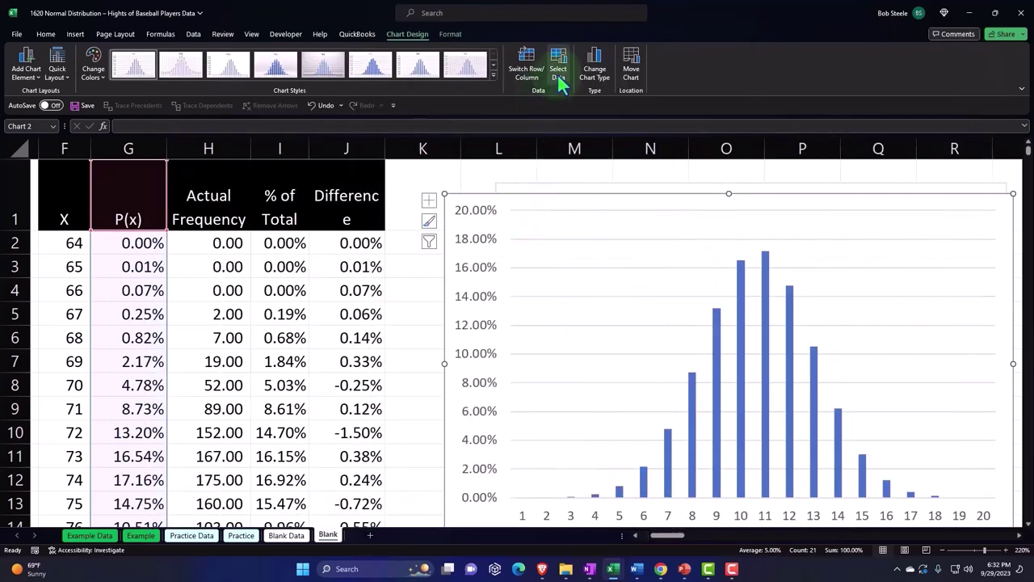
# - Set the chart's horizontal axis labels to the X values in F2:F21, then move the chart aside
pyautogui.click(556, 71)
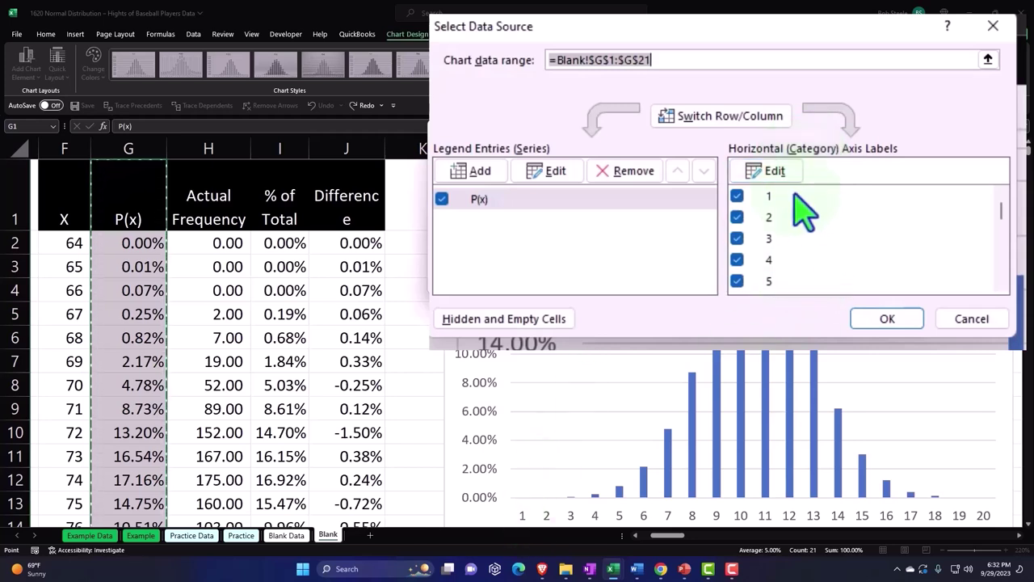
pyautogui.click(771, 172)
pyautogui.click(828, 176)
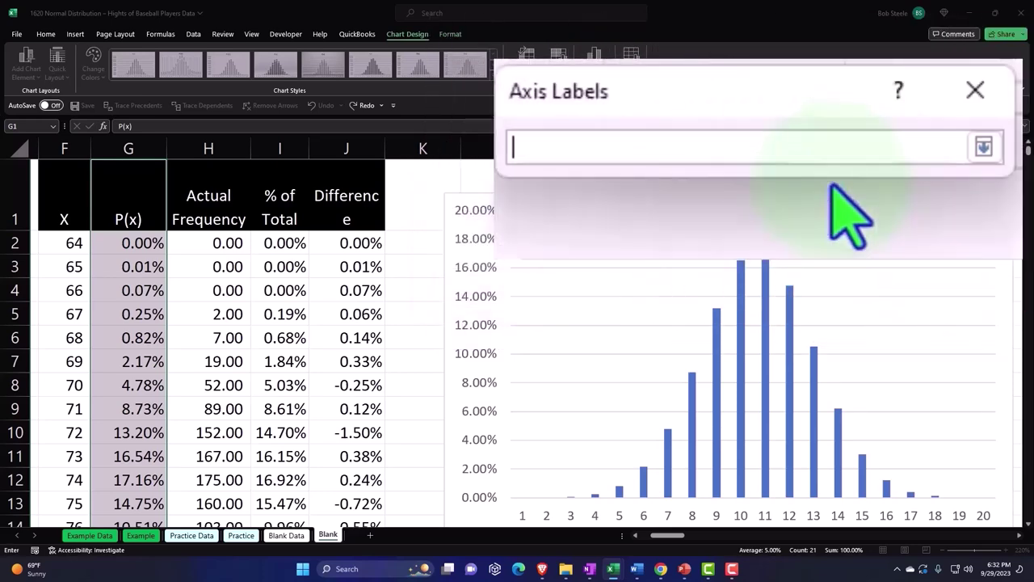
pyautogui.moveTo(72, 243); pyautogui.dragTo(69, 246)
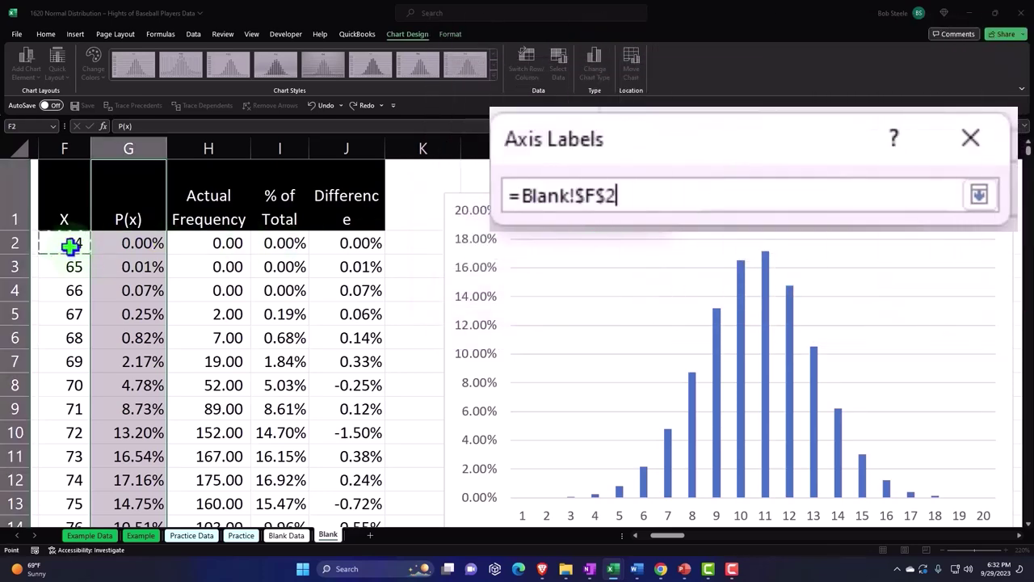
pyautogui.hotkey('shift', 'Up')
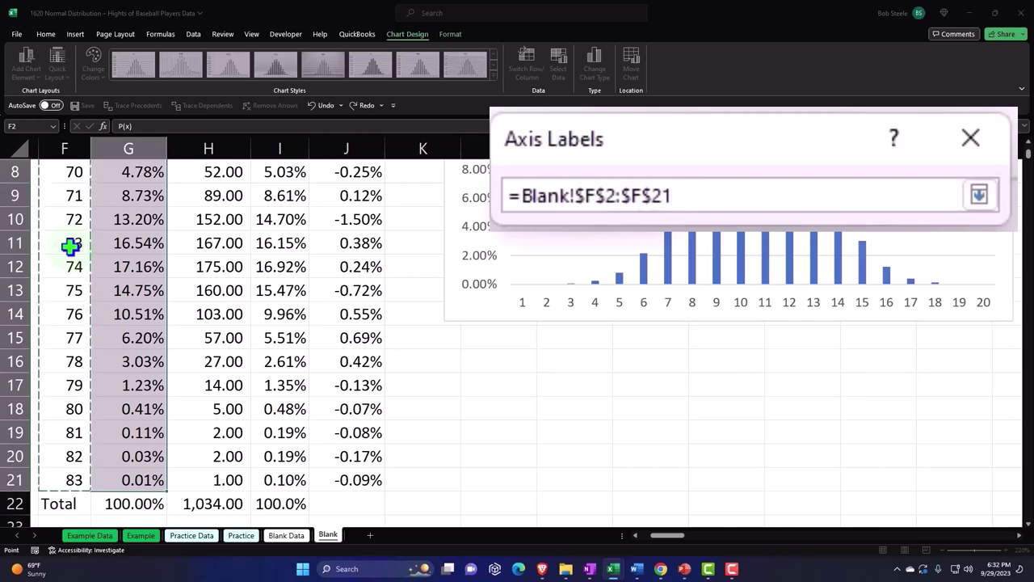
pyautogui.scroll(3, 257, 232)
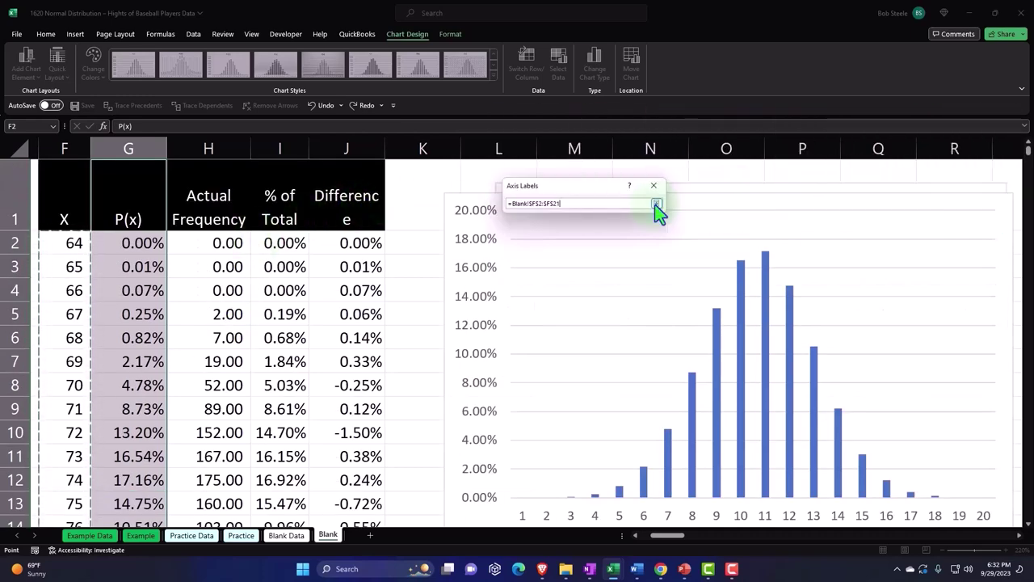
pyautogui.click(656, 206)
pyautogui.click(819, 261)
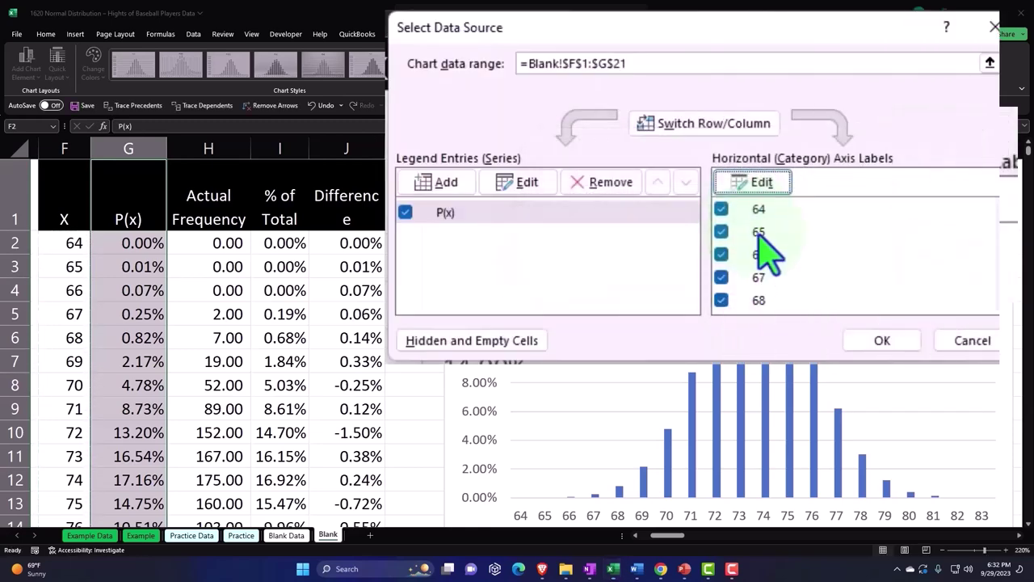
pyautogui.click(878, 343)
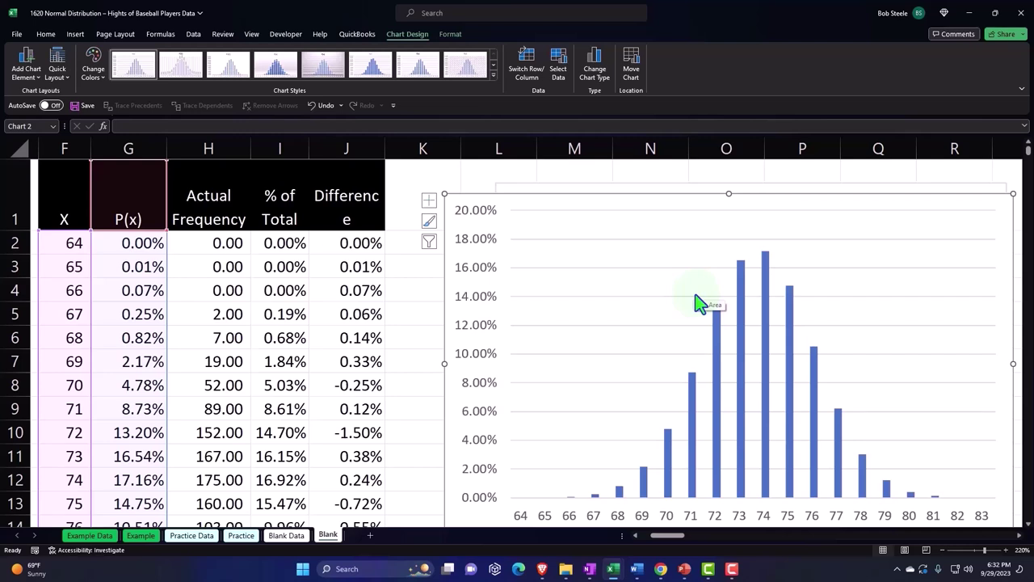
pyautogui.moveTo(593, 210)
pyautogui.mouseDown()
pyautogui.moveTo(635, 407)
pyautogui.moveTo(600, 200)
pyautogui.mouseUp()
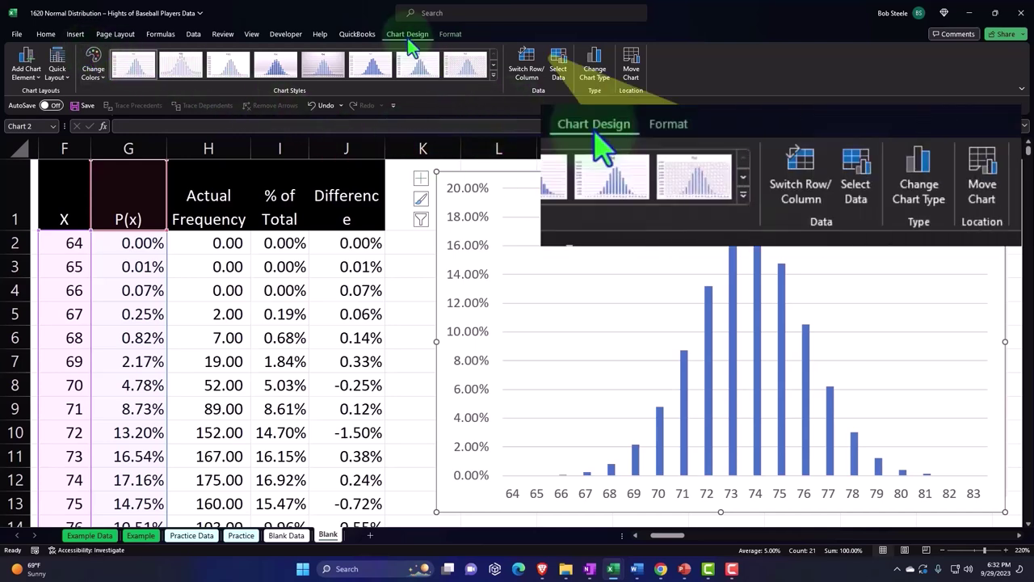
# - Add a series named from I1 with values I2:I21, then drag the chart below the histogram
pyautogui.click(554, 65)
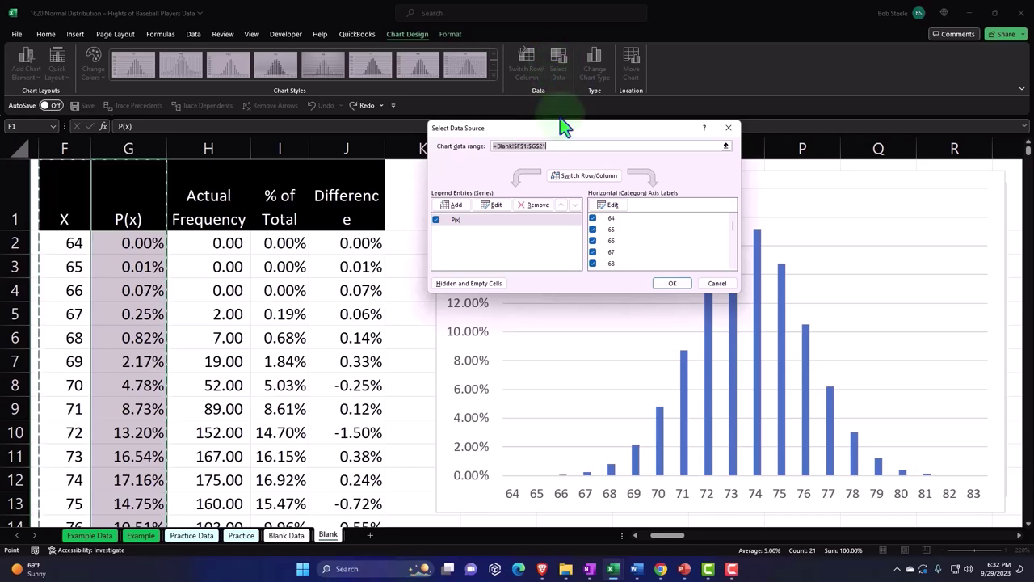
pyautogui.click(468, 155)
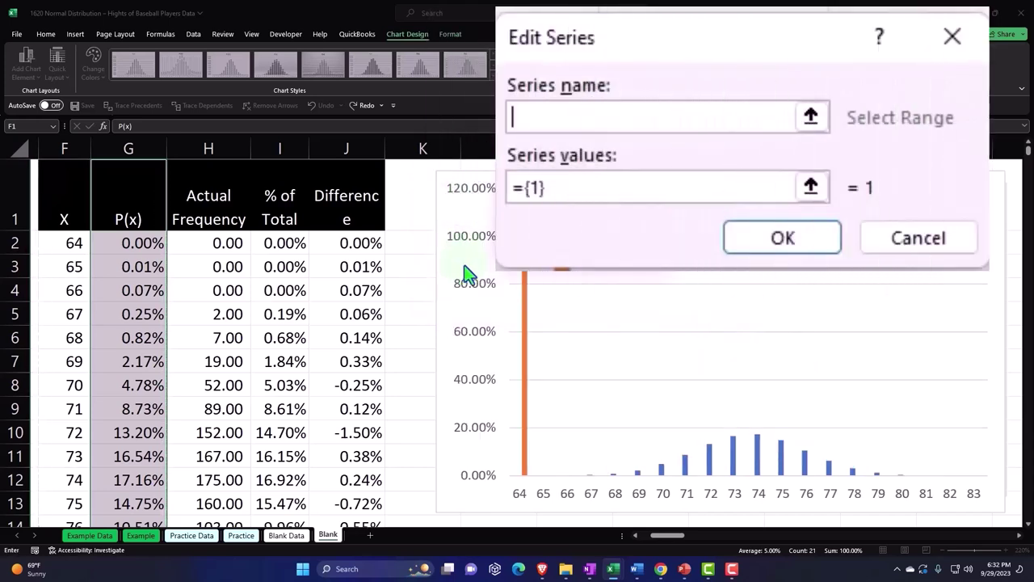
pyautogui.click(285, 212)
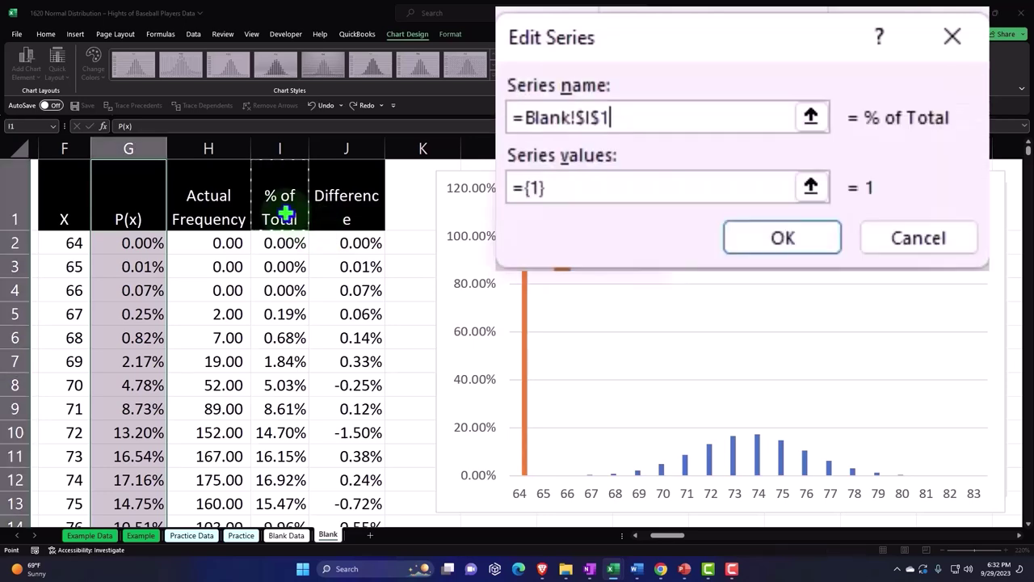
pyautogui.click(568, 193)
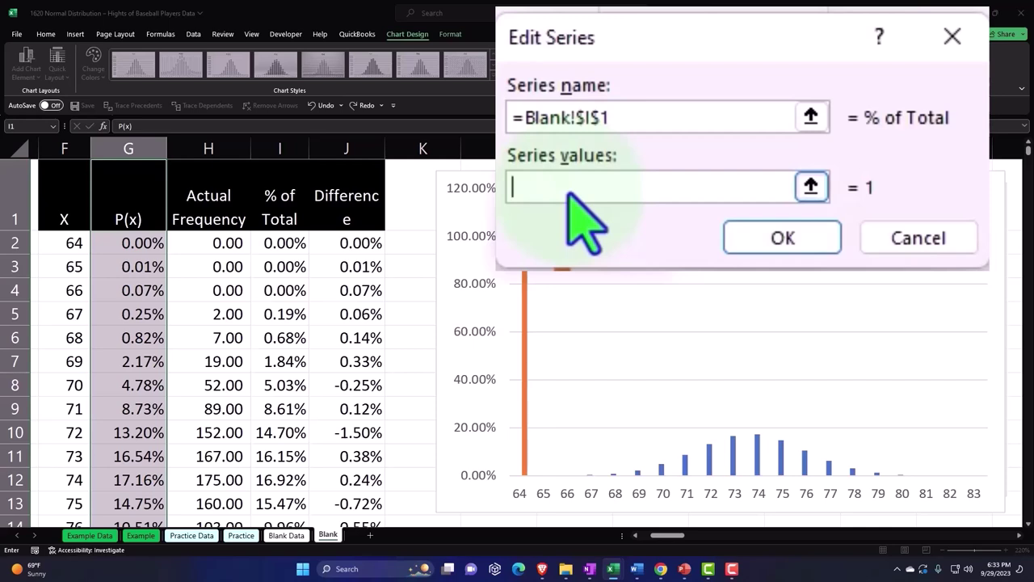
pyautogui.click(609, 223)
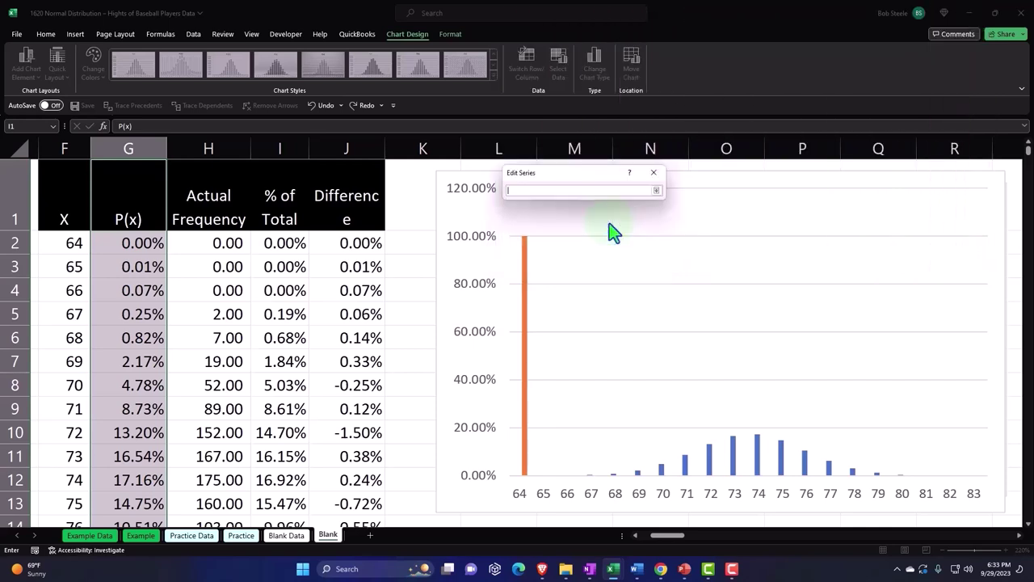
pyautogui.click(282, 243)
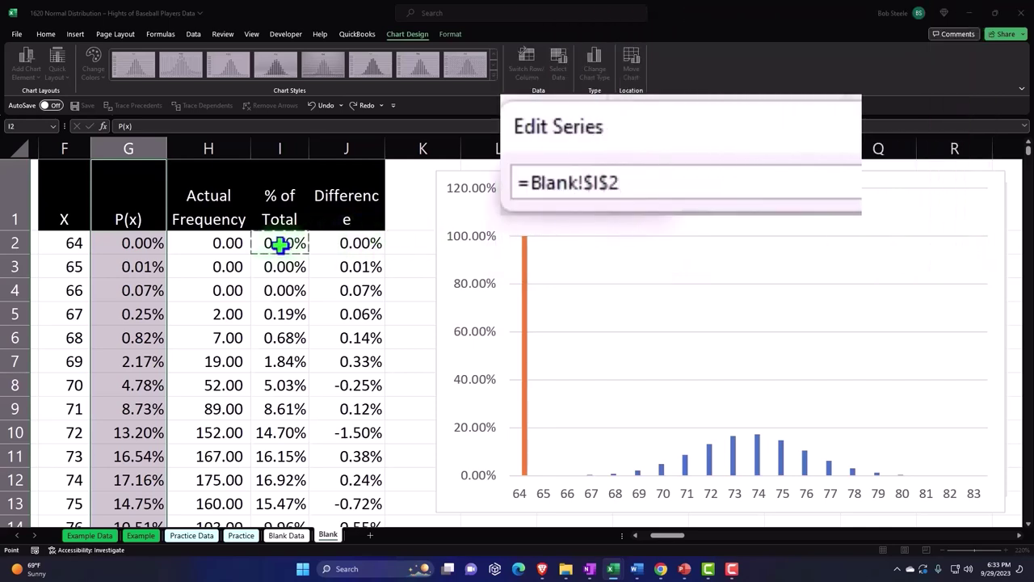
pyautogui.hotkey('ctrl', 'shift', 'Down')
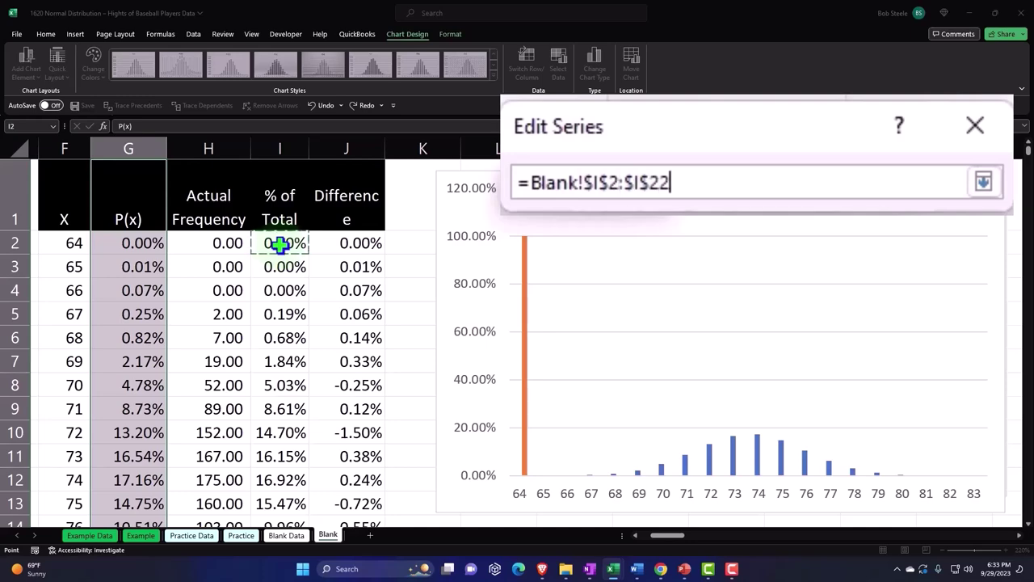
pyautogui.hotkey('shift', 'Up')
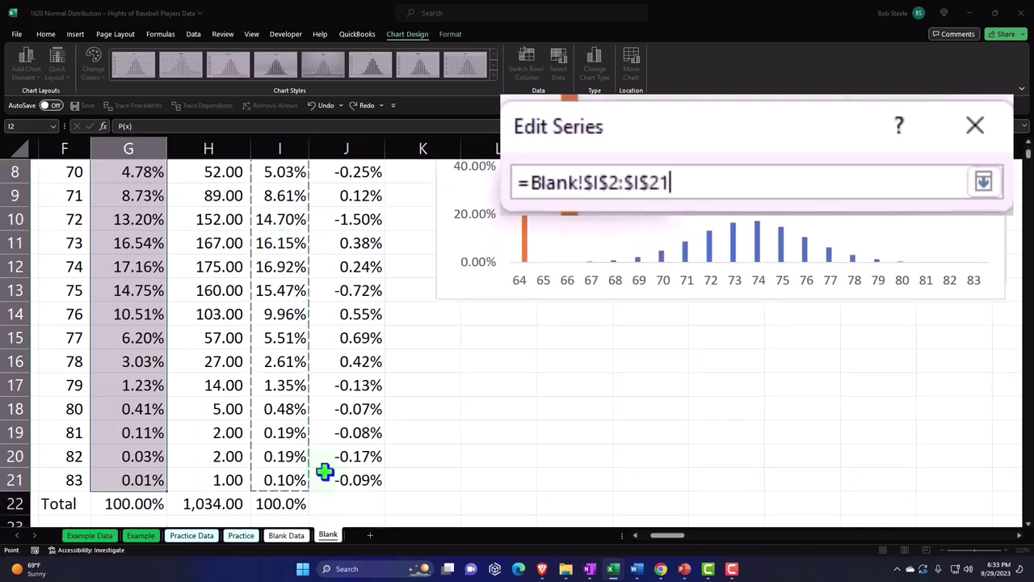
pyautogui.scroll(3, 323, 477)
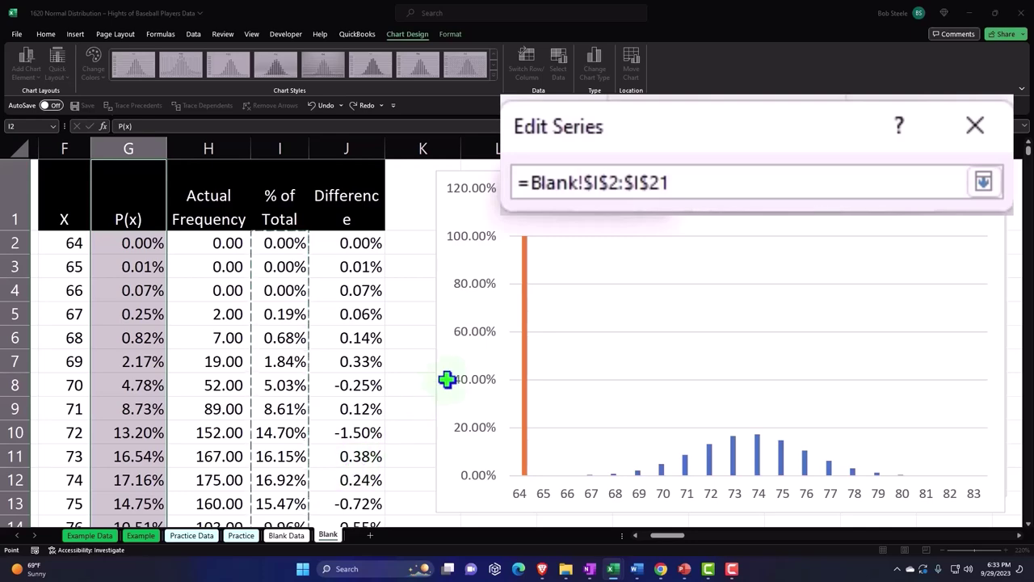
pyautogui.click(983, 182)
pyautogui.click(798, 337)
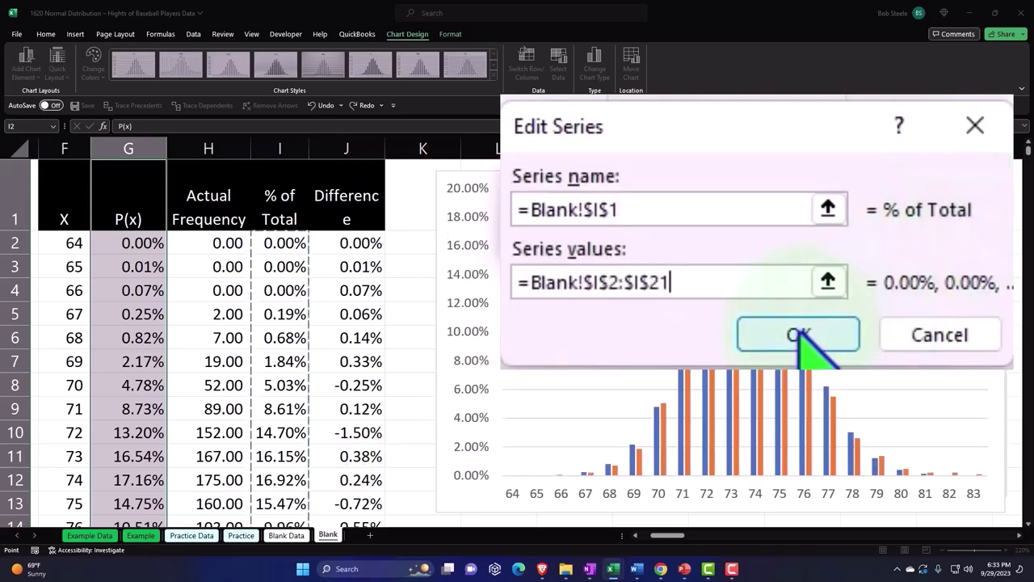
pyautogui.click(884, 348)
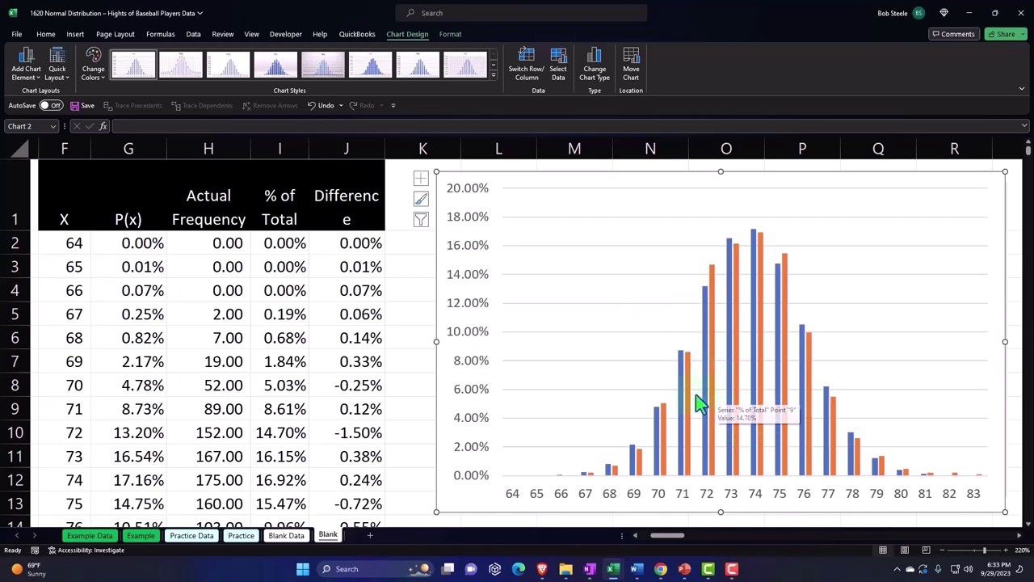
pyautogui.moveTo(542, 189)
pyautogui.mouseDown()
pyautogui.moveTo(621, 506)
pyautogui.moveTo(605, 515)
pyautogui.mouseUp()
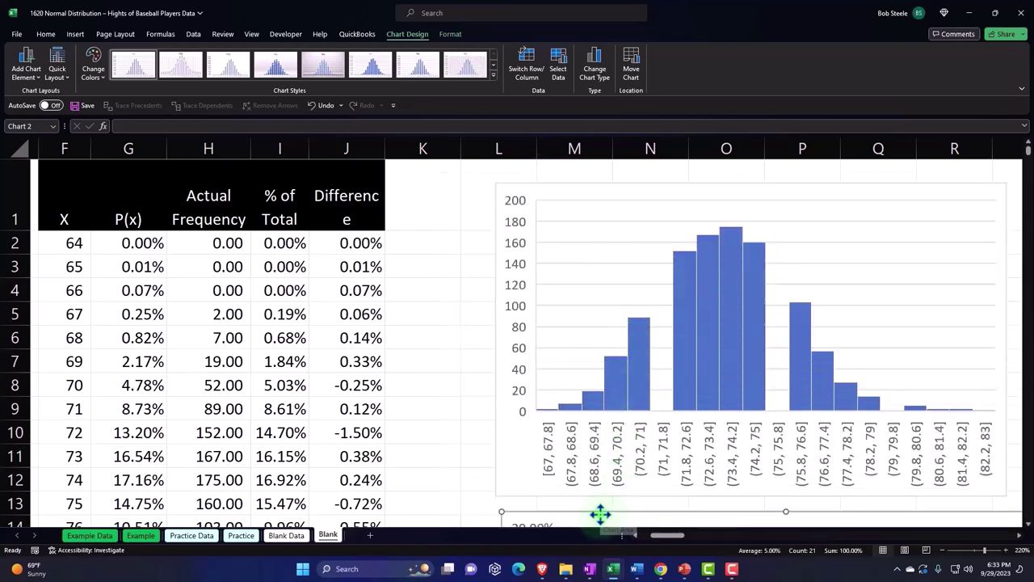